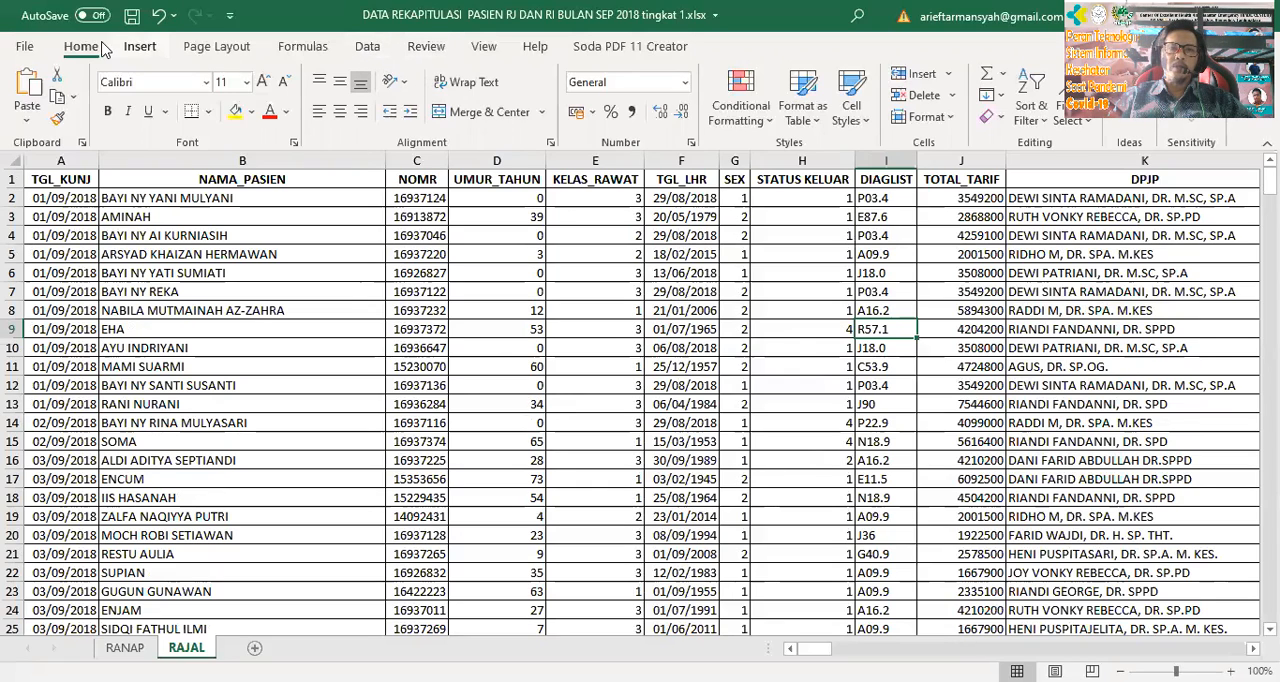
# Create a PivotTable from the range RAJAL!$A$1:$K$388 on a new worksheet
pyautogui.click(140, 47)
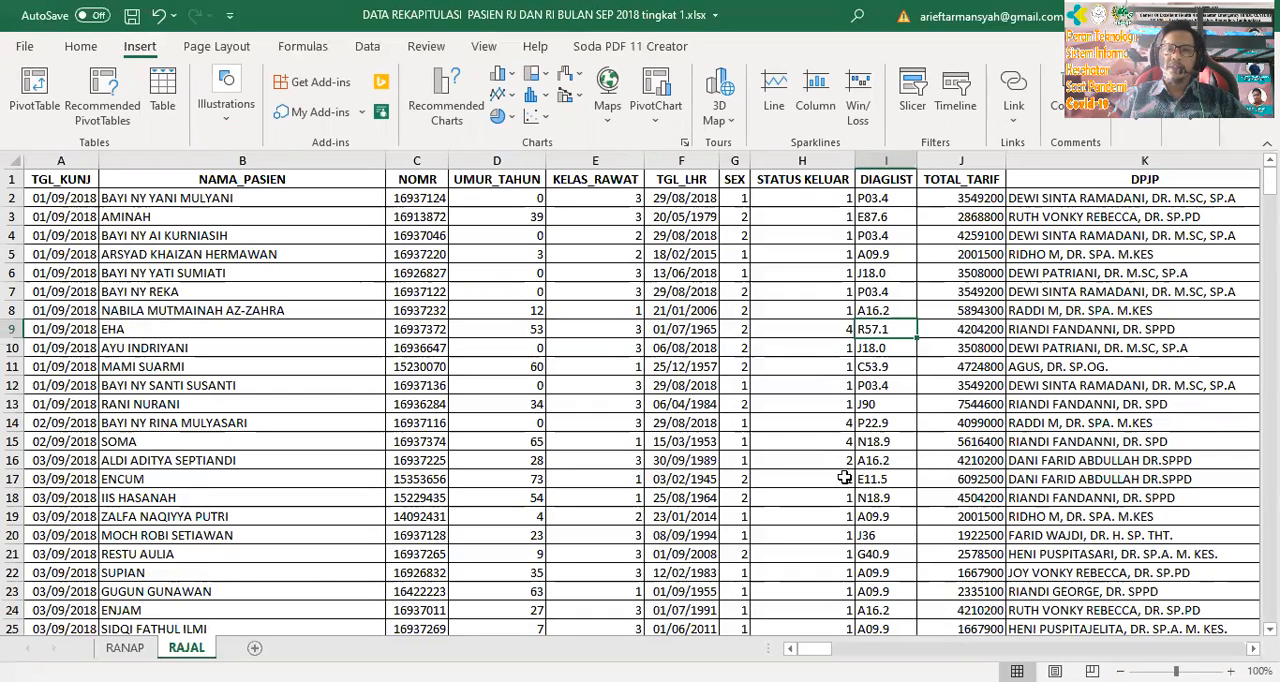
pyautogui.click(35, 88)
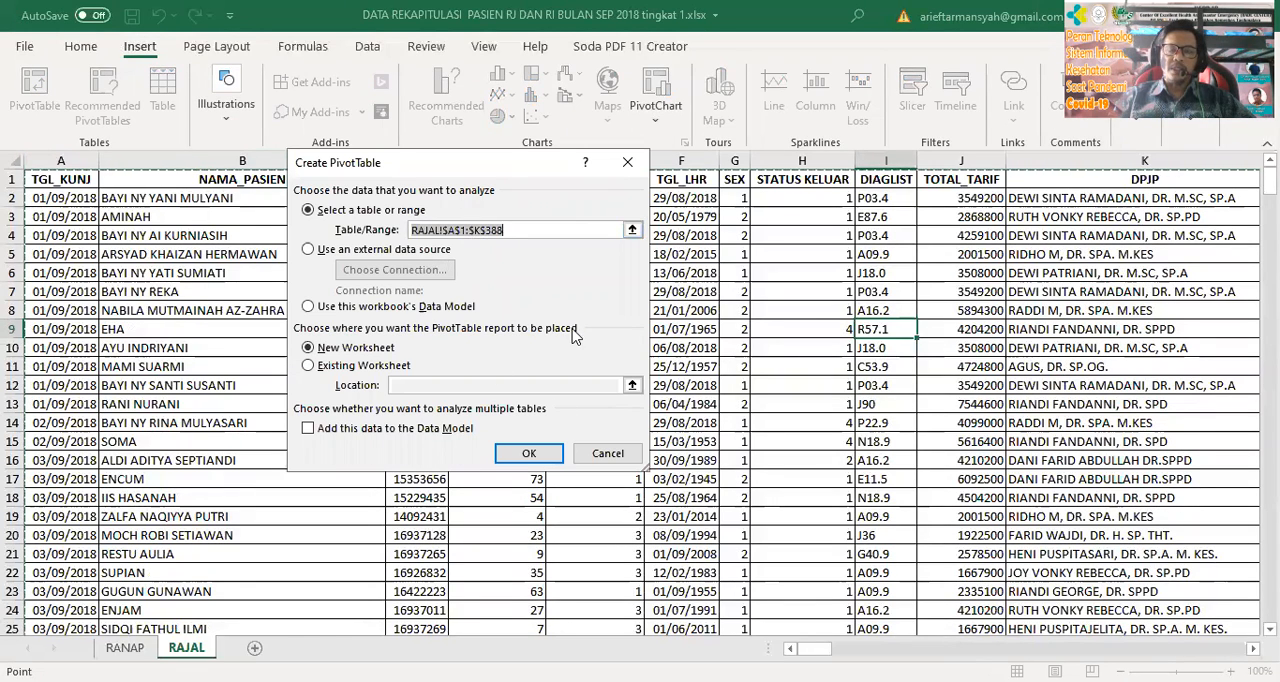
pyautogui.click(529, 455)
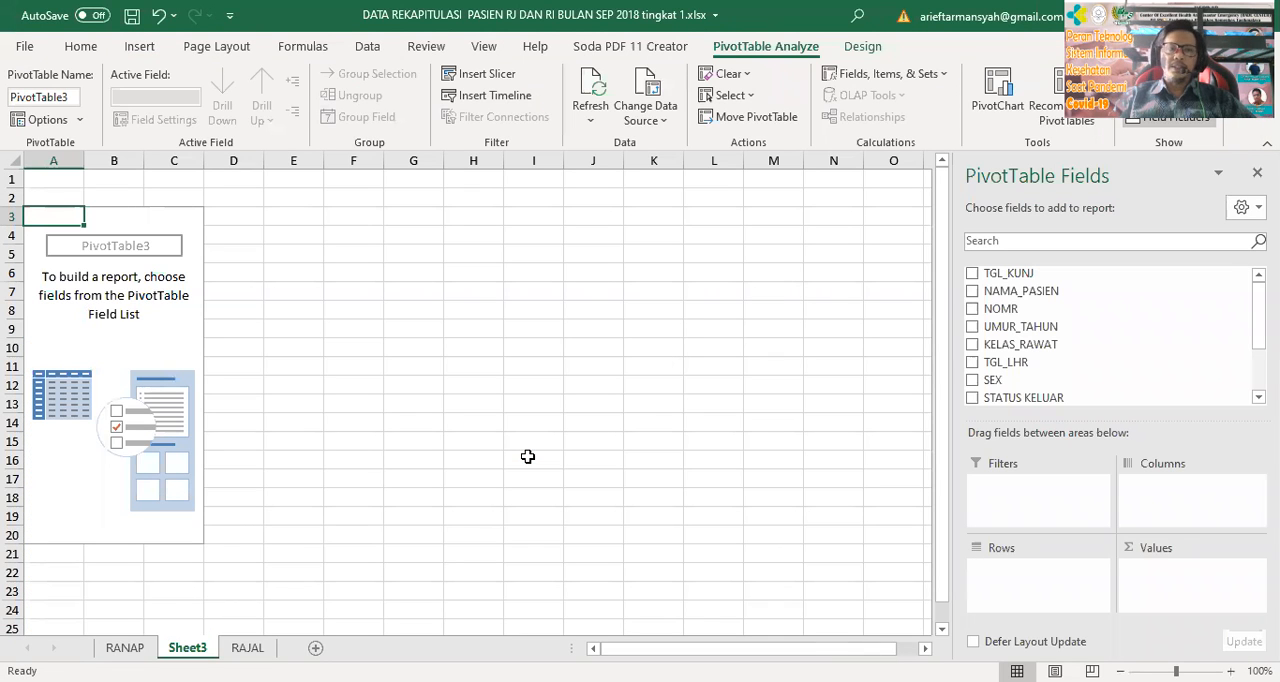
# Rename the new PivotTable's worksheet as "pivot RI"
pyautogui.doubleClick(187, 648)
pyautogui.write('pivot')
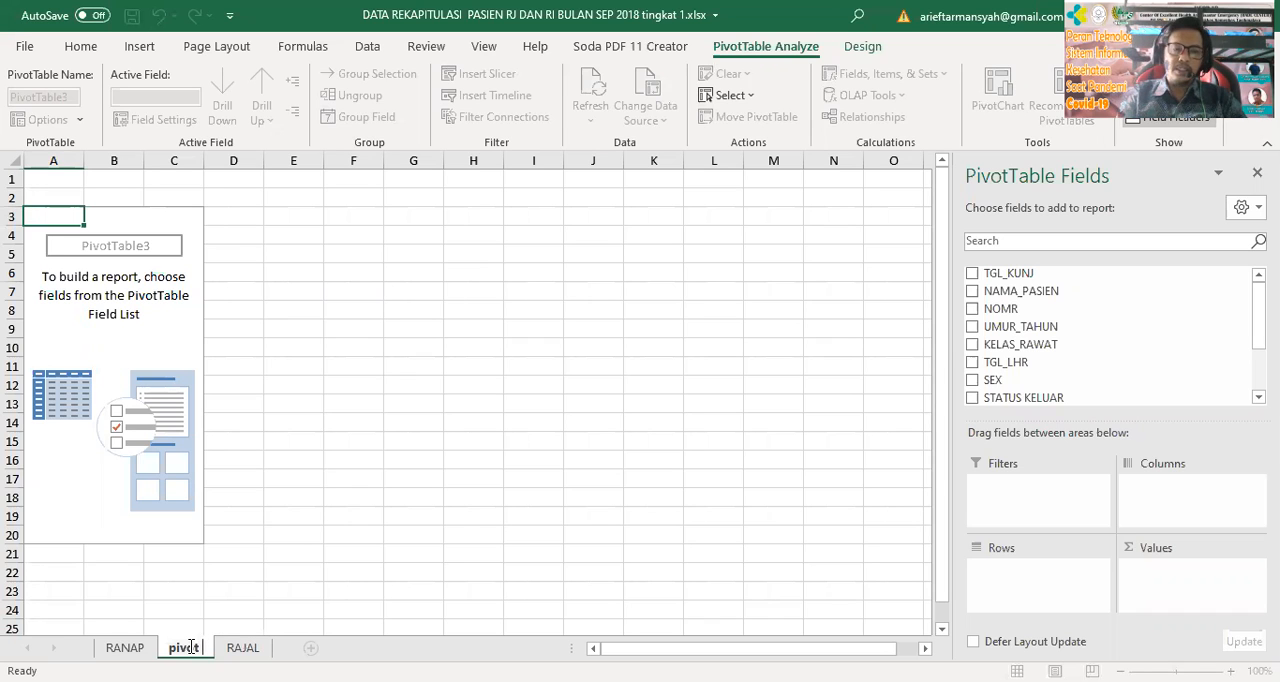
pyautogui.write(' RI')
pyautogui.press('Return')
pyautogui.click(417, 365)
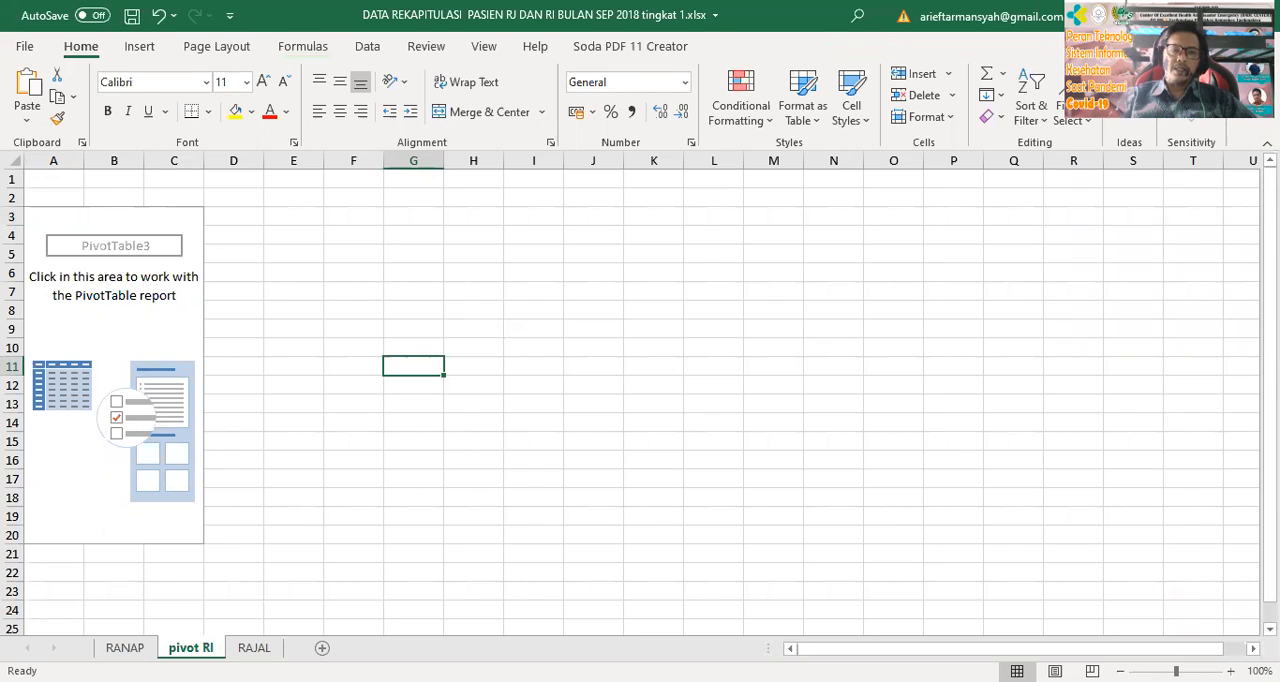
pyautogui.click(125, 648)
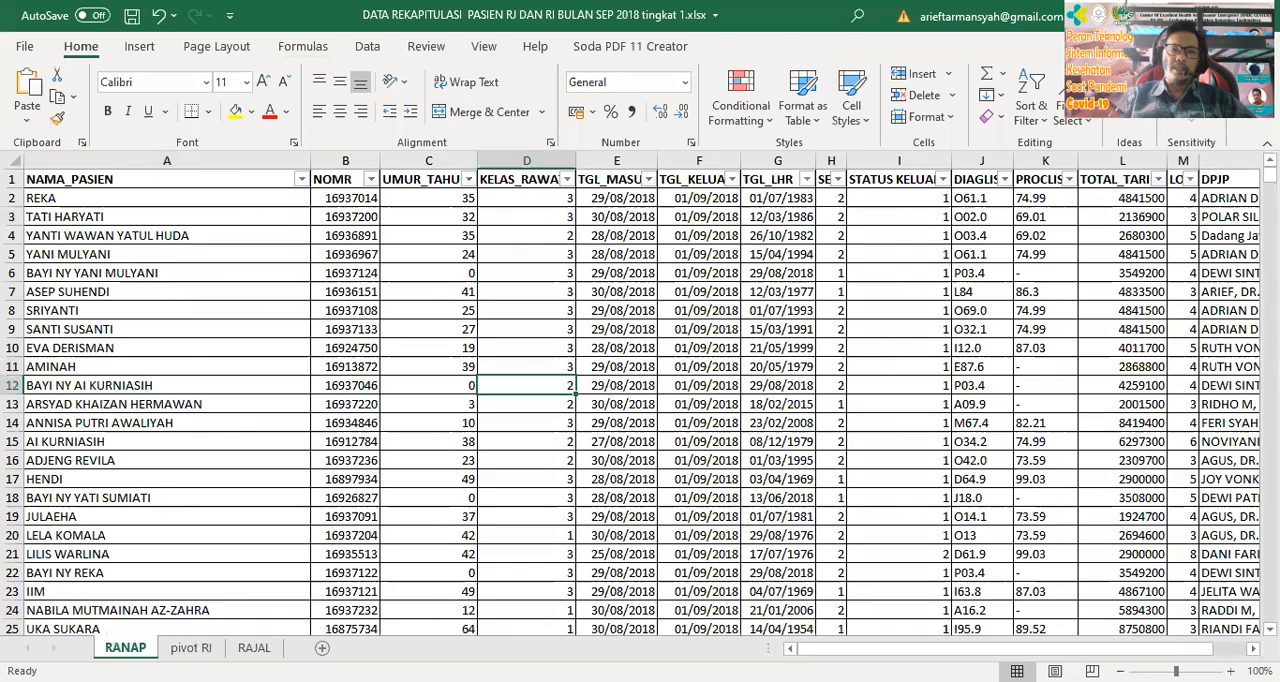
pyautogui.click(181, 650)
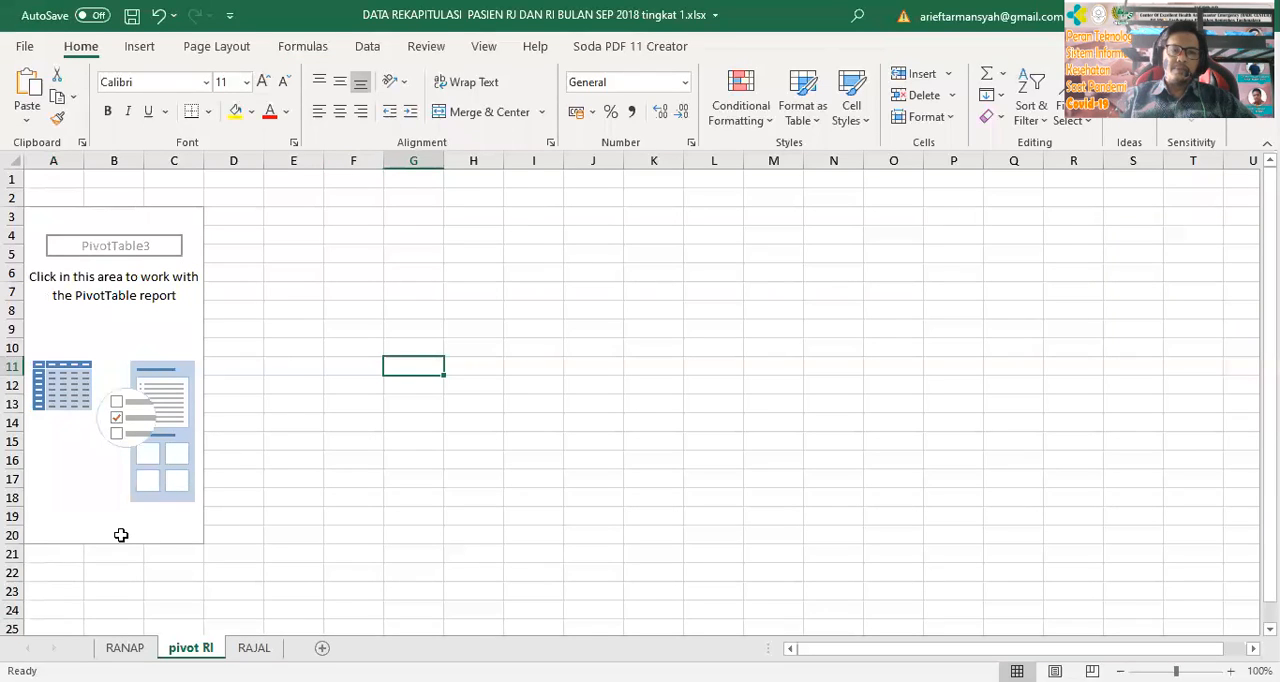
pyautogui.click(81, 462)
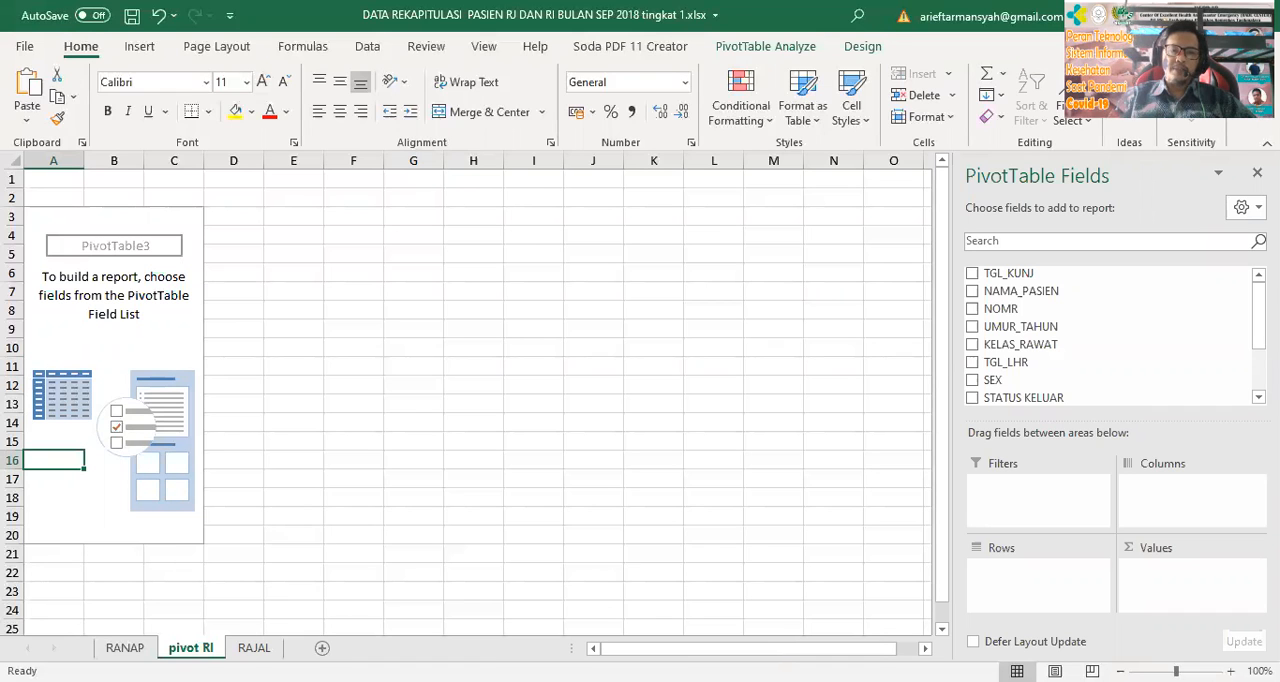
# From the RAJAL sheet, create another PivotTable from the range $A$1:$K$388, placed on a new worksheet
pyautogui.click(254, 648)
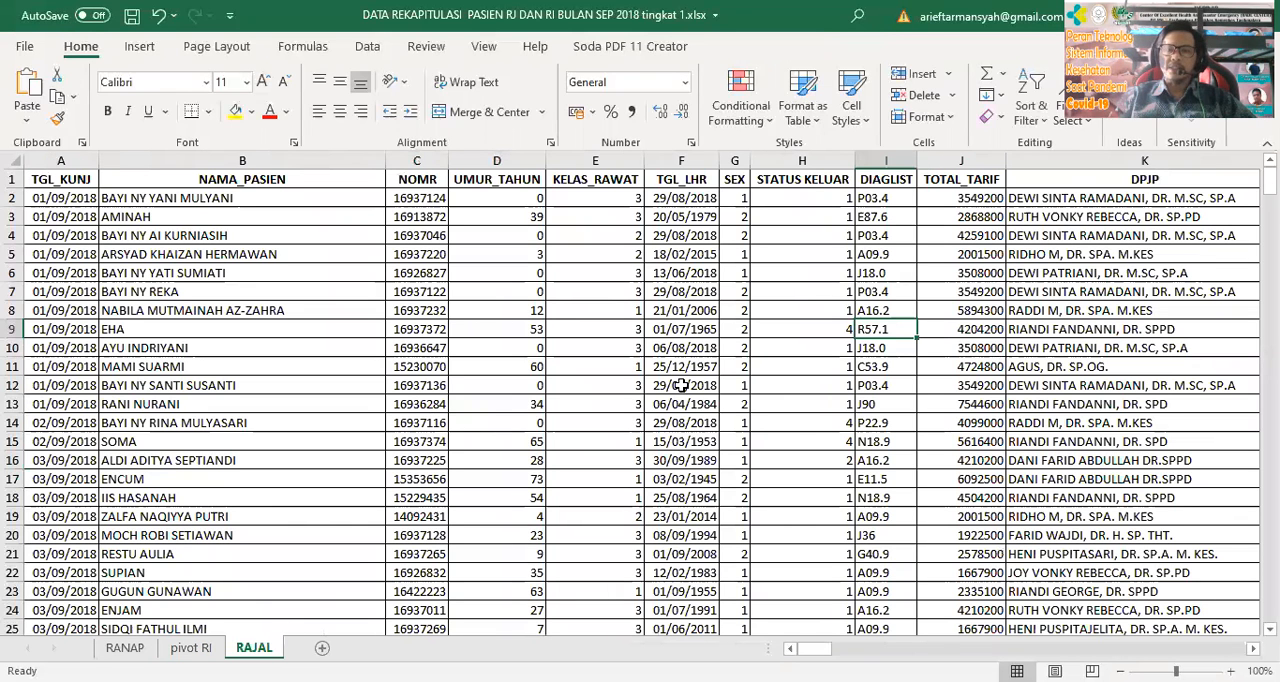
pyautogui.click(655, 342)
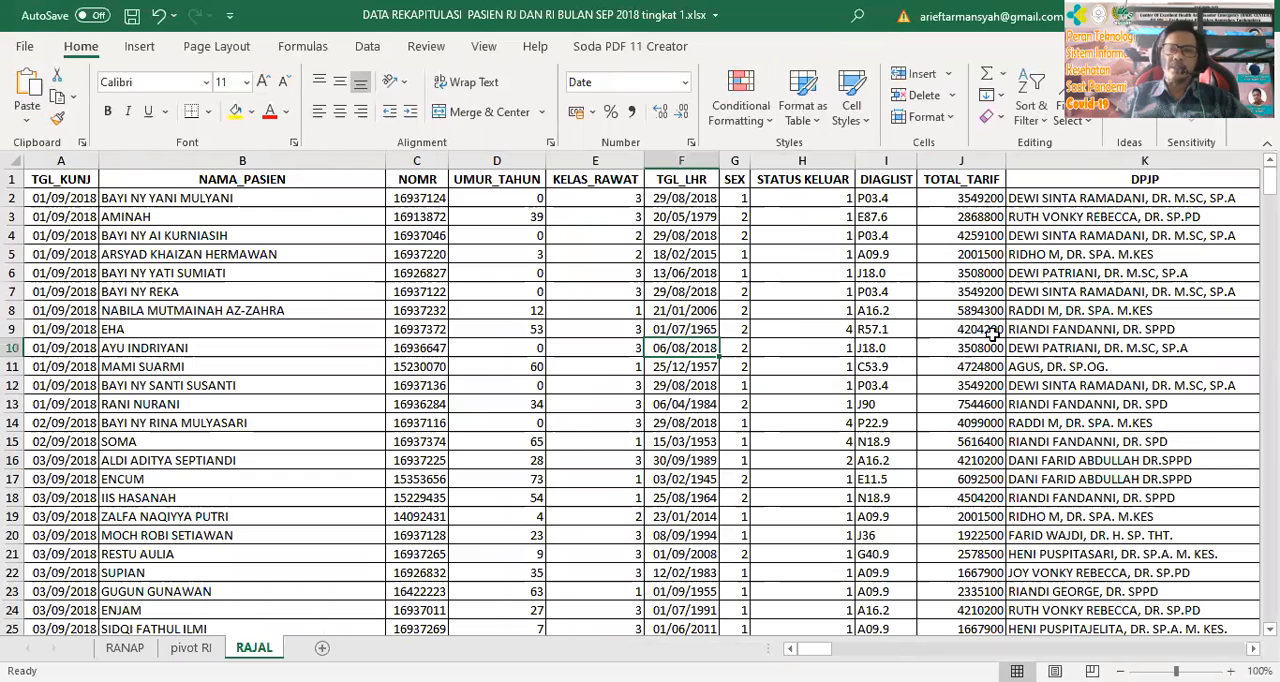
pyautogui.click(57, 117)
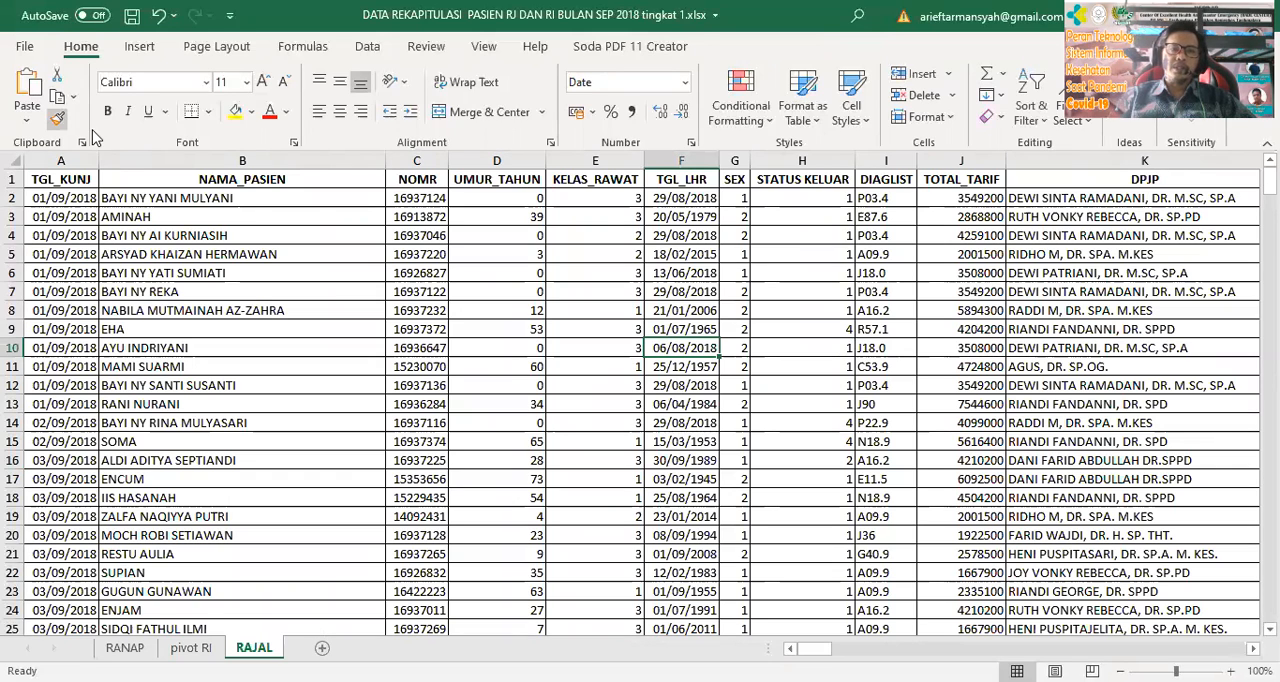
pyautogui.click(140, 47)
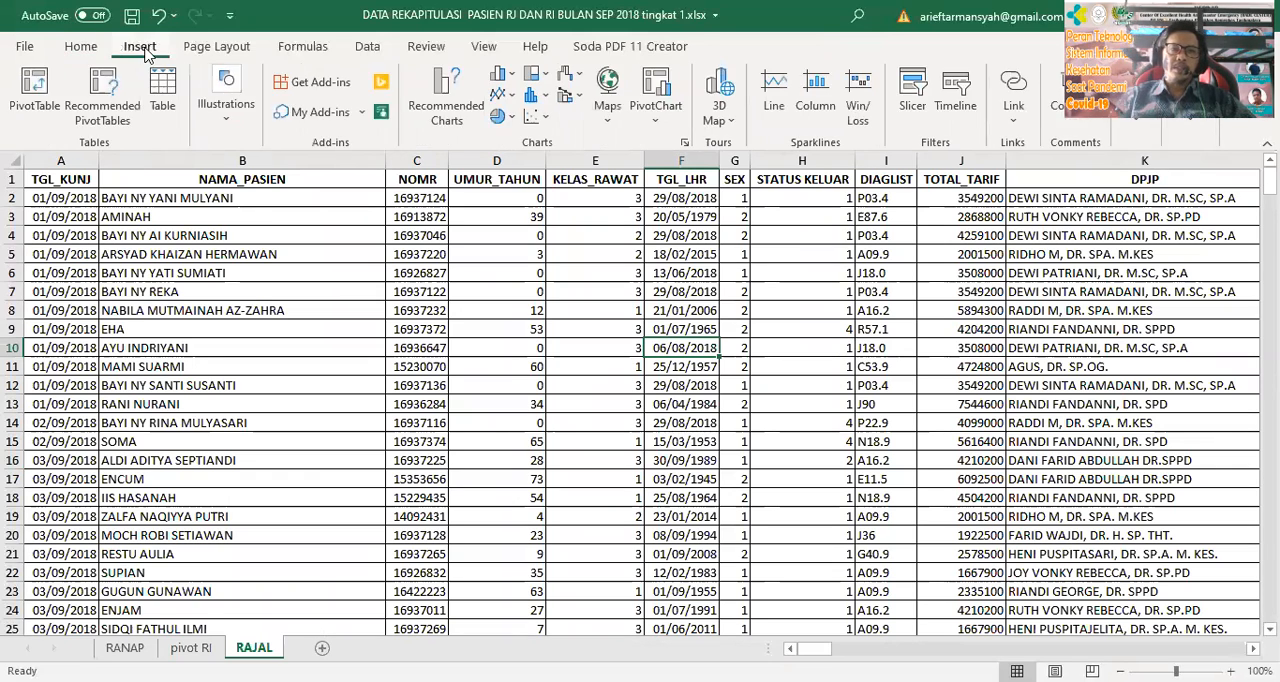
pyautogui.click(35, 93)
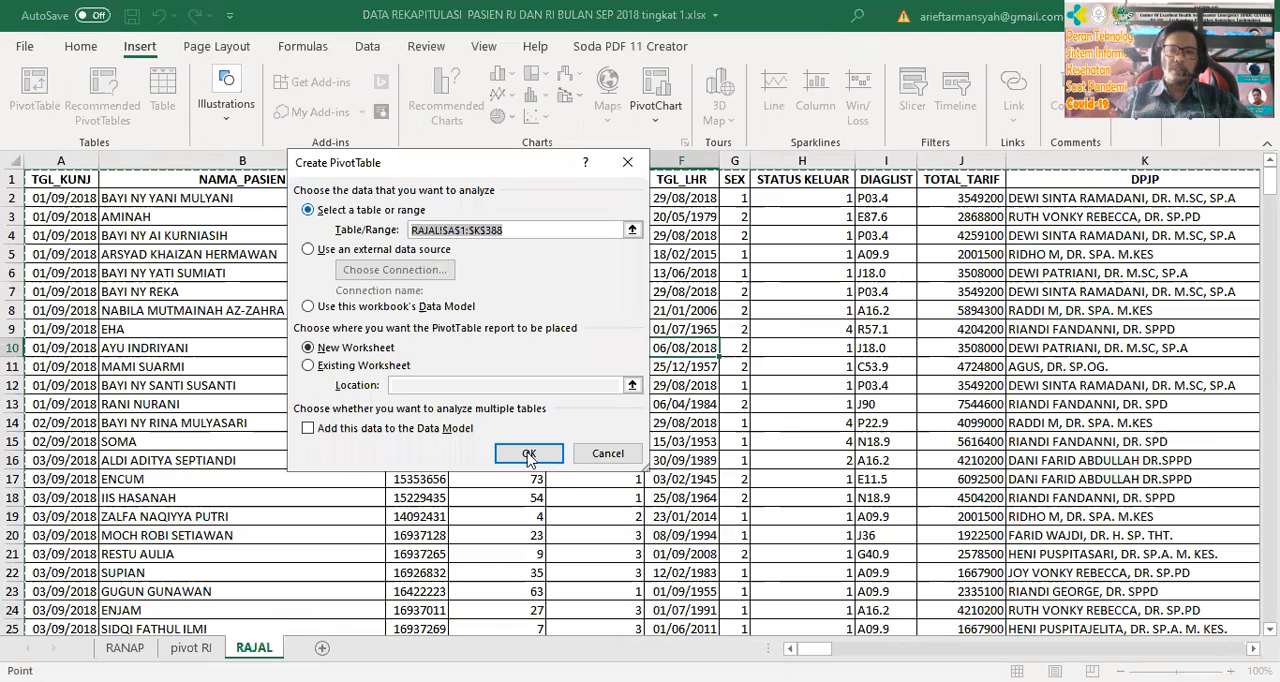
pyautogui.press('Return')
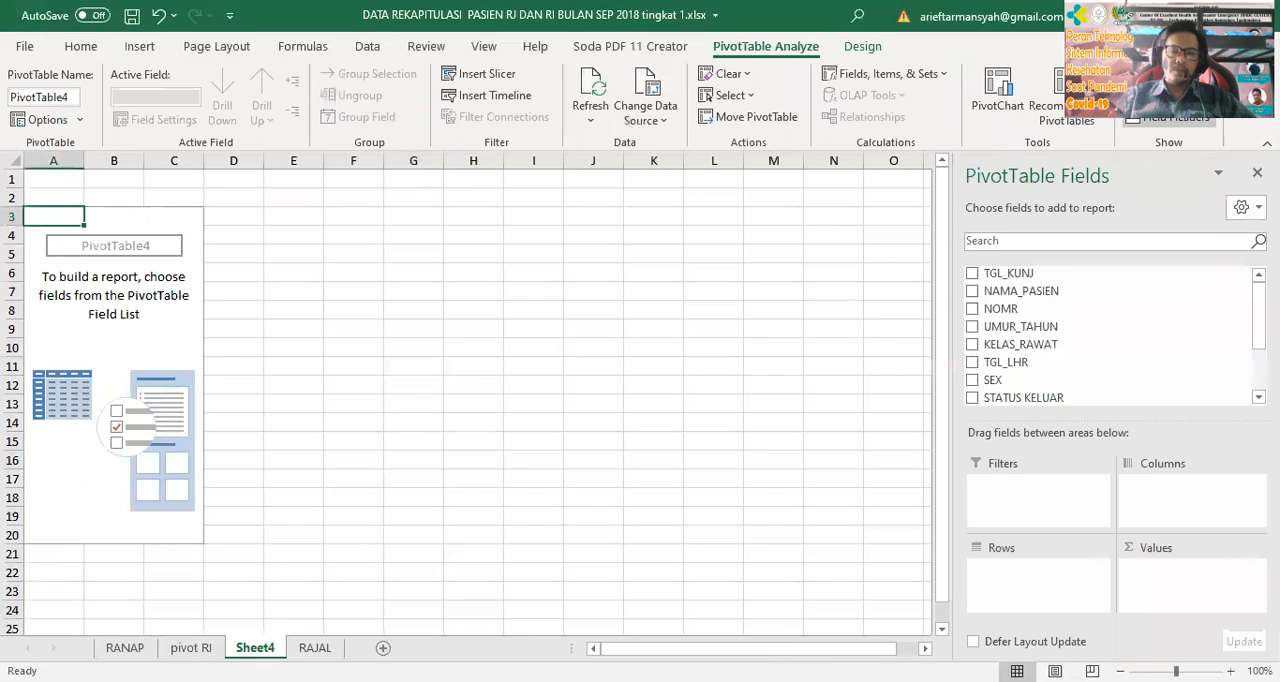
# Rename the worksheet holding the second PivotTable as "pivot RJ"
pyautogui.doubleClick(241, 645)
pyautogui.write('pivot RJ')
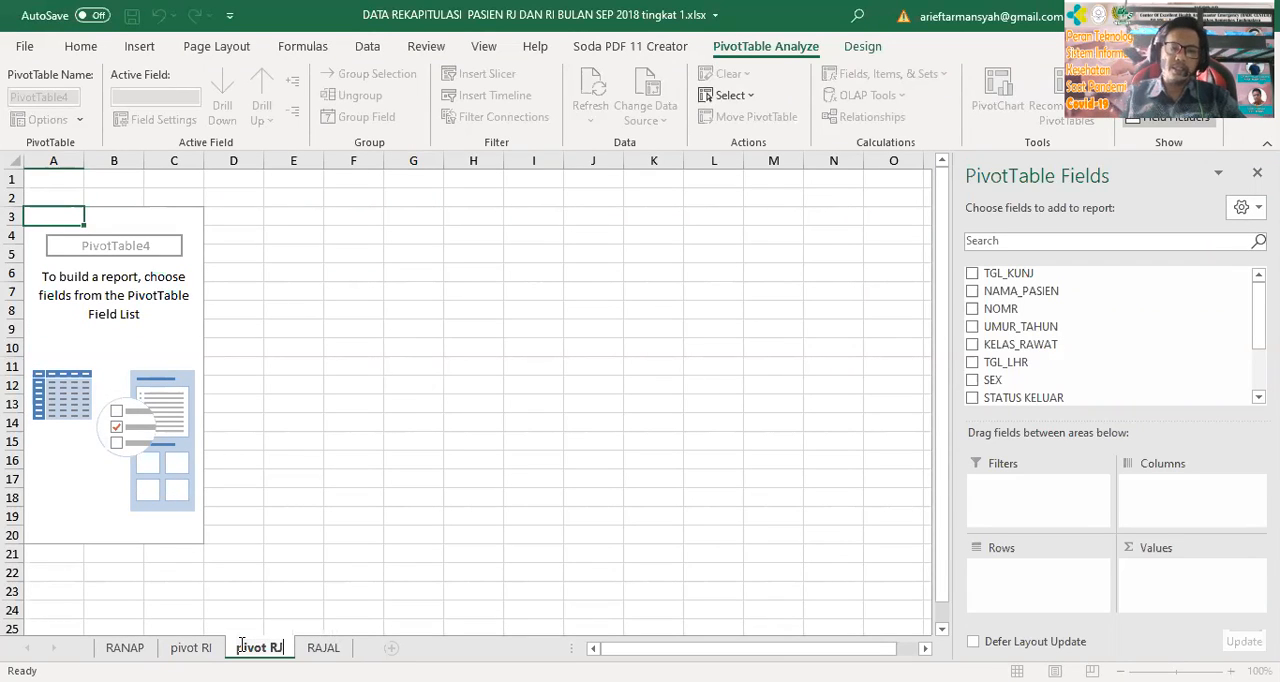
pyautogui.click(353, 553)
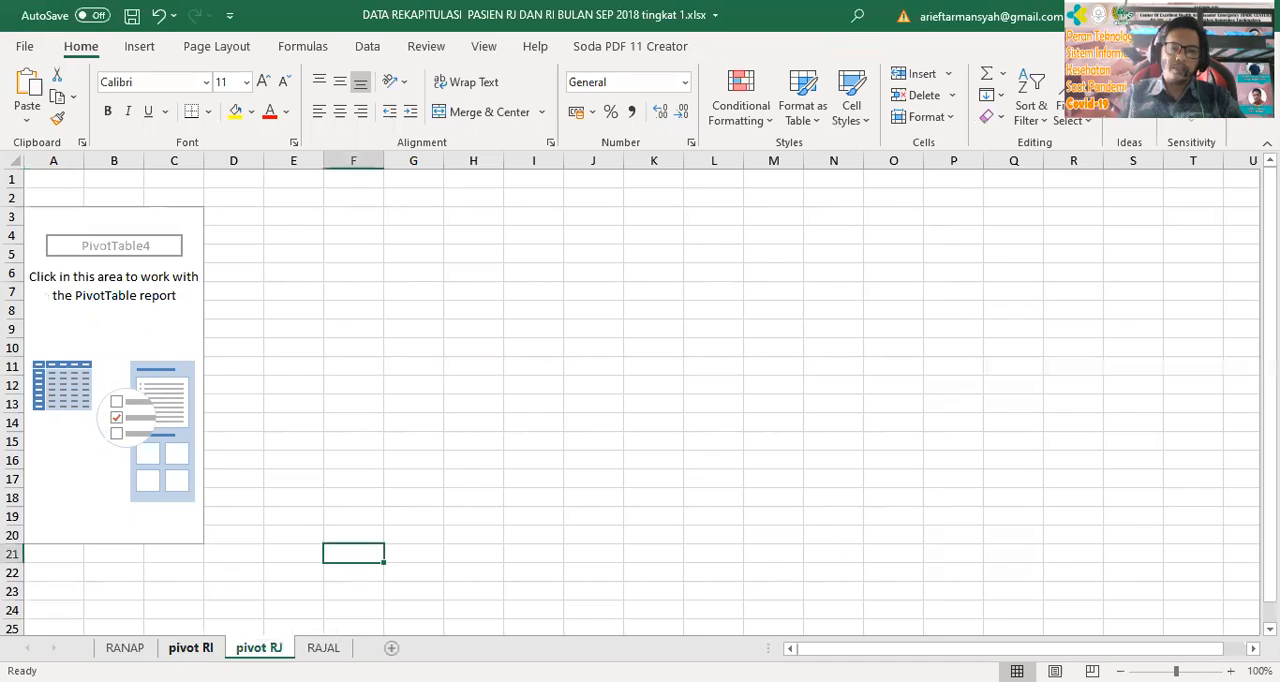
# Delete the "pivot RI" worksheet from the workbook
pyautogui.rightClick(191, 647)
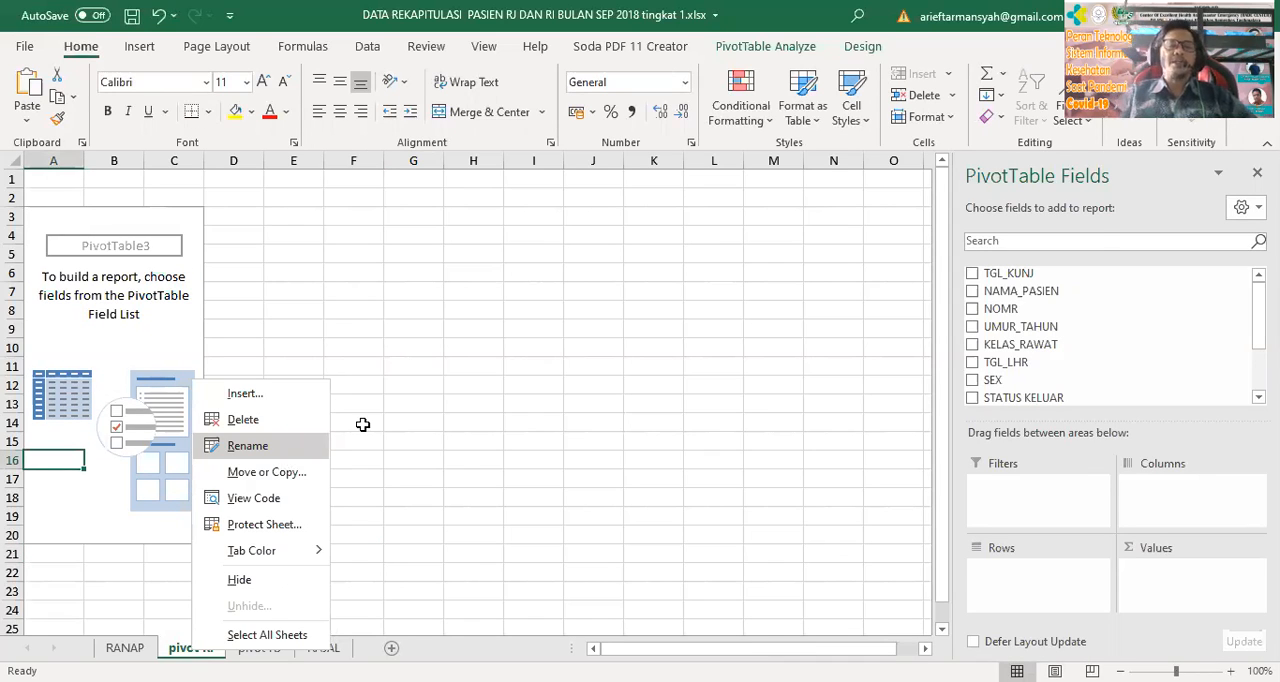
pyautogui.click(243, 419)
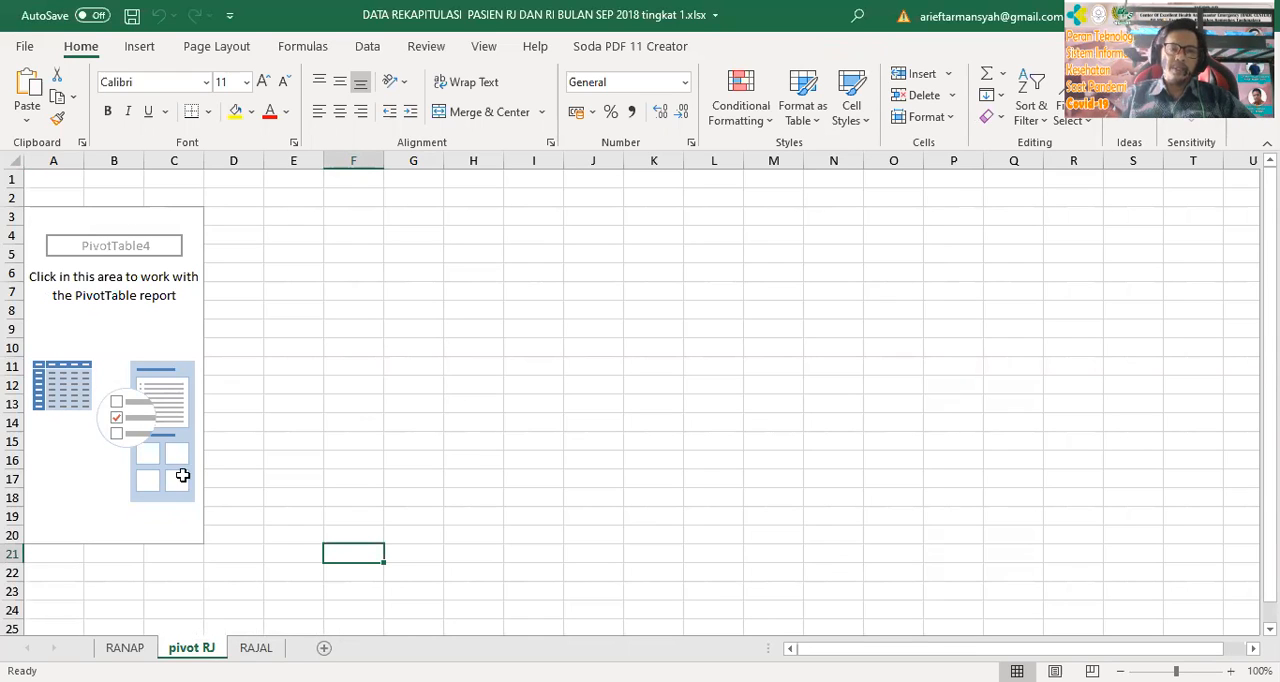
# Add the DIAGLIST field as the row field of the PivotTable on the pivot RJ sheet
pyautogui.click(92, 334)
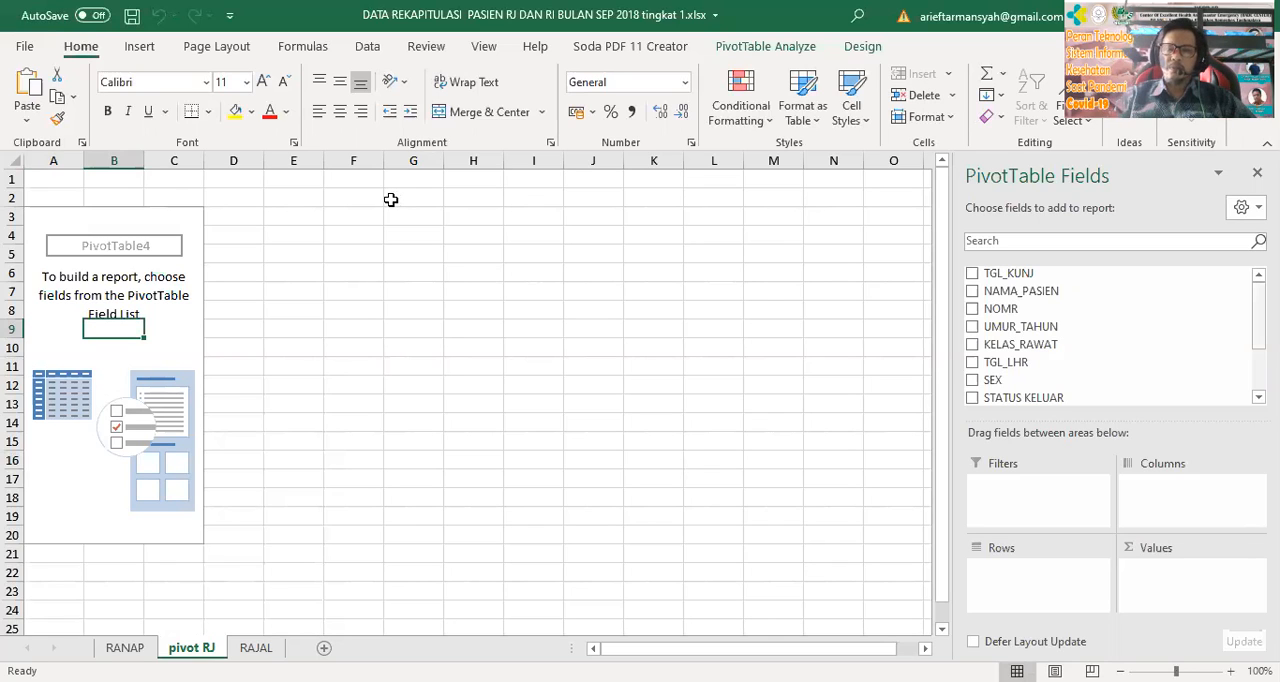
pyautogui.click(255, 647)
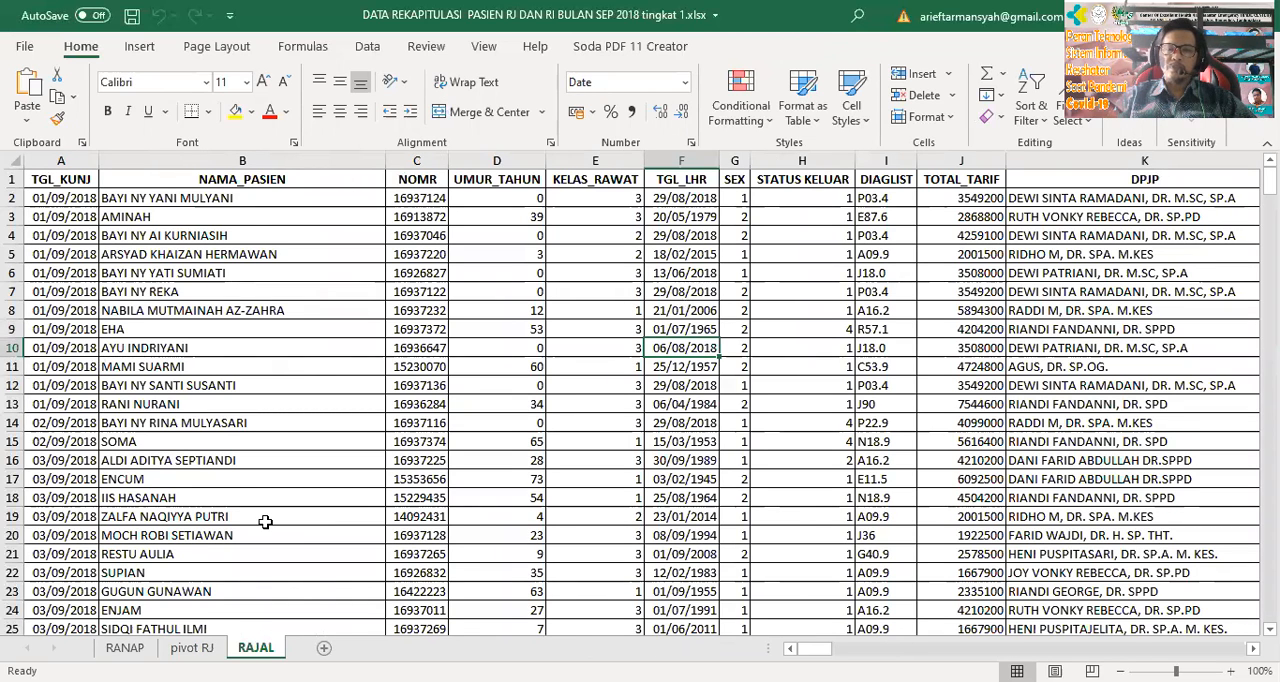
pyautogui.click(205, 648)
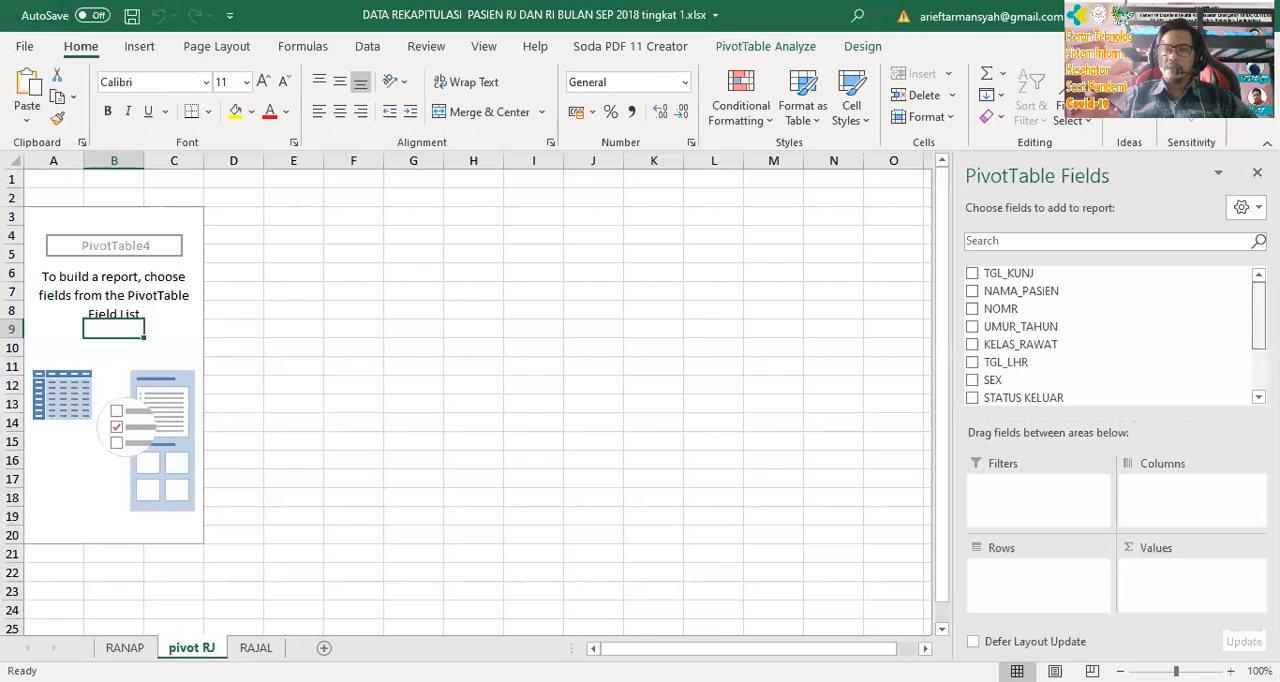
pyautogui.scroll(-1, 1258, 318)
pyautogui.scroll(-1, 1110, 335)
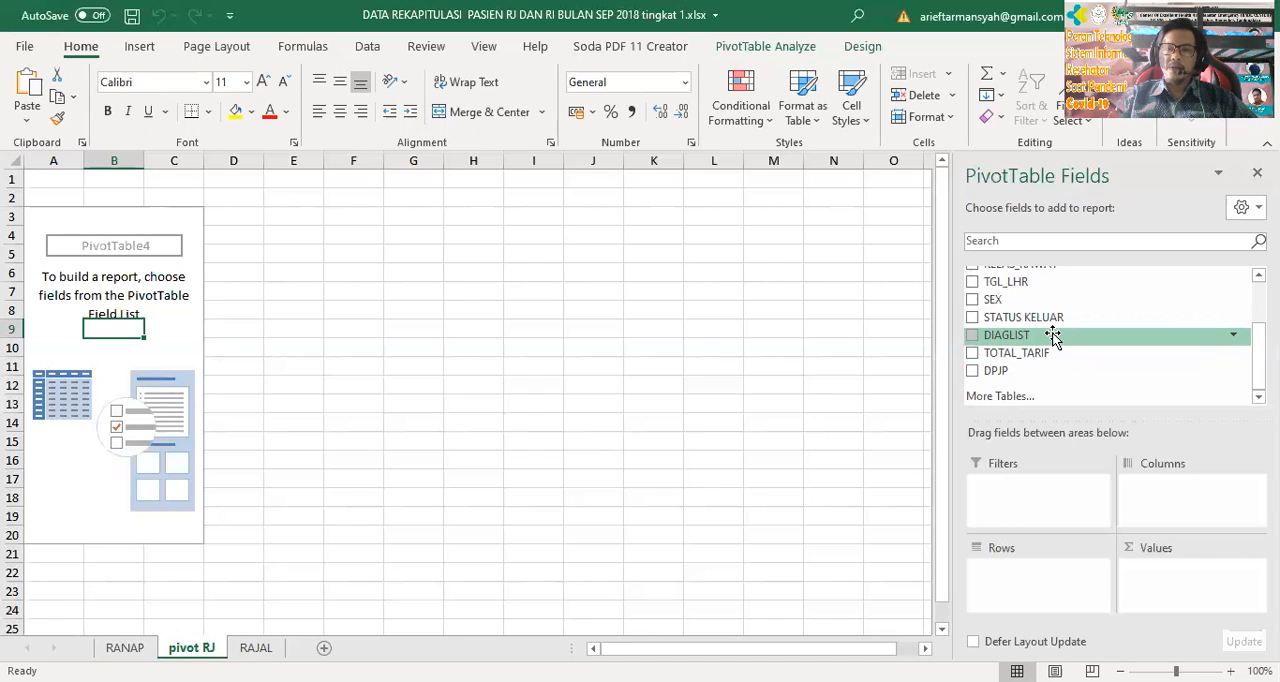
pyautogui.moveTo(1029, 337); pyautogui.dragTo(1040, 570)
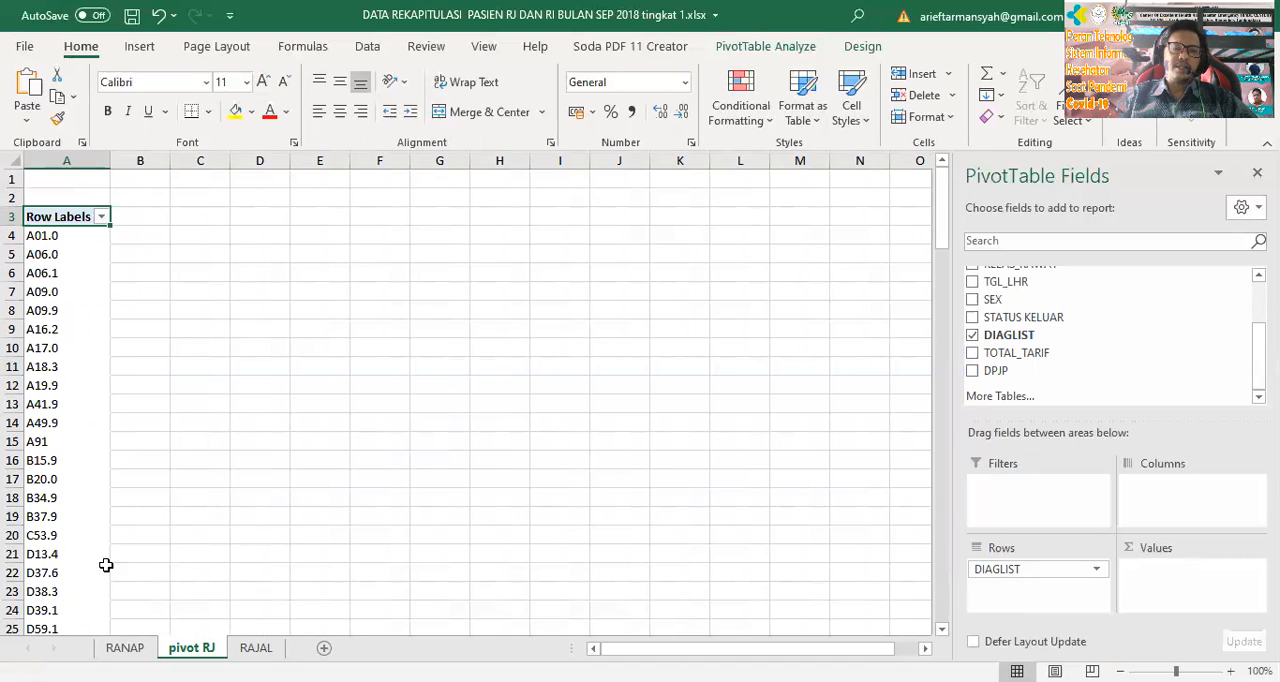
# Insert a blank column before the diagnosis codes and enter 1, 2 and 3 in cells A4 to A6
pyautogui.rightClick(67, 160)
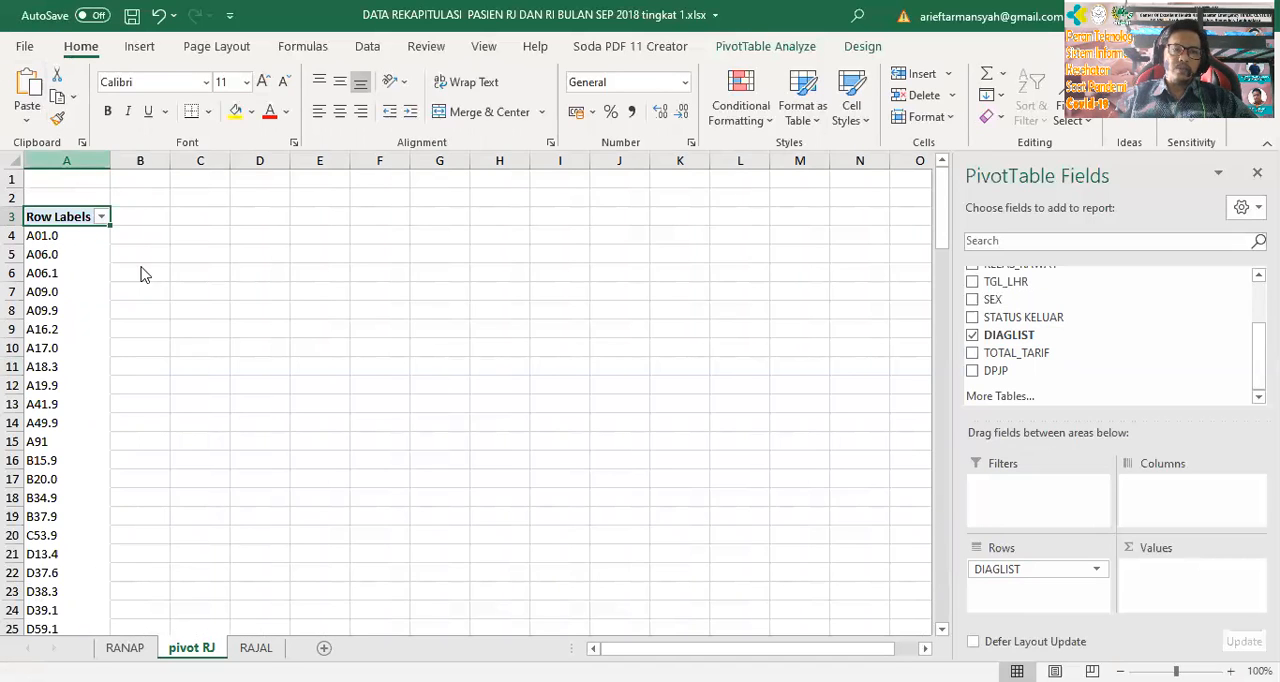
pyautogui.click(119, 315)
pyautogui.click(59, 234)
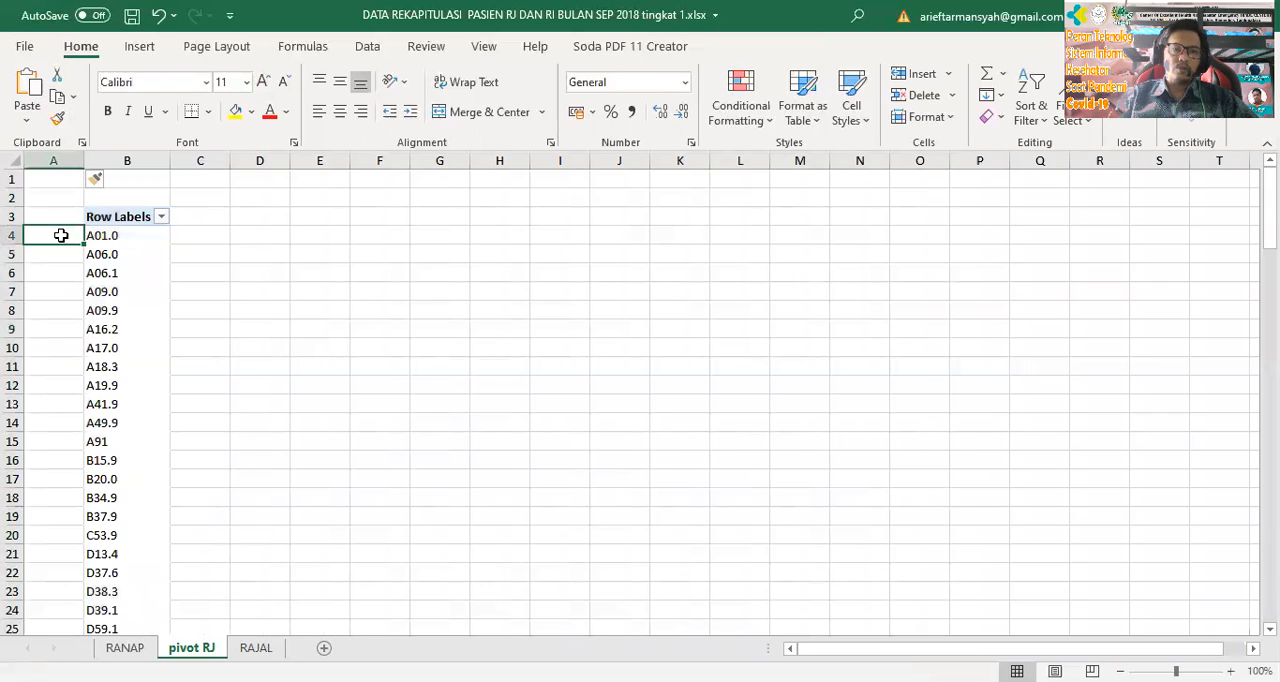
pyautogui.write('1')
pyautogui.press('Return')
pyautogui.write('2')
pyautogui.press('Return')
pyautogui.write('3')
pyautogui.press('Return')
# Extend the number series in column A down to 20 in row 23, alongside the diagnosis codes
pyautogui.moveTo(57, 240); pyautogui.dragTo(72, 258)
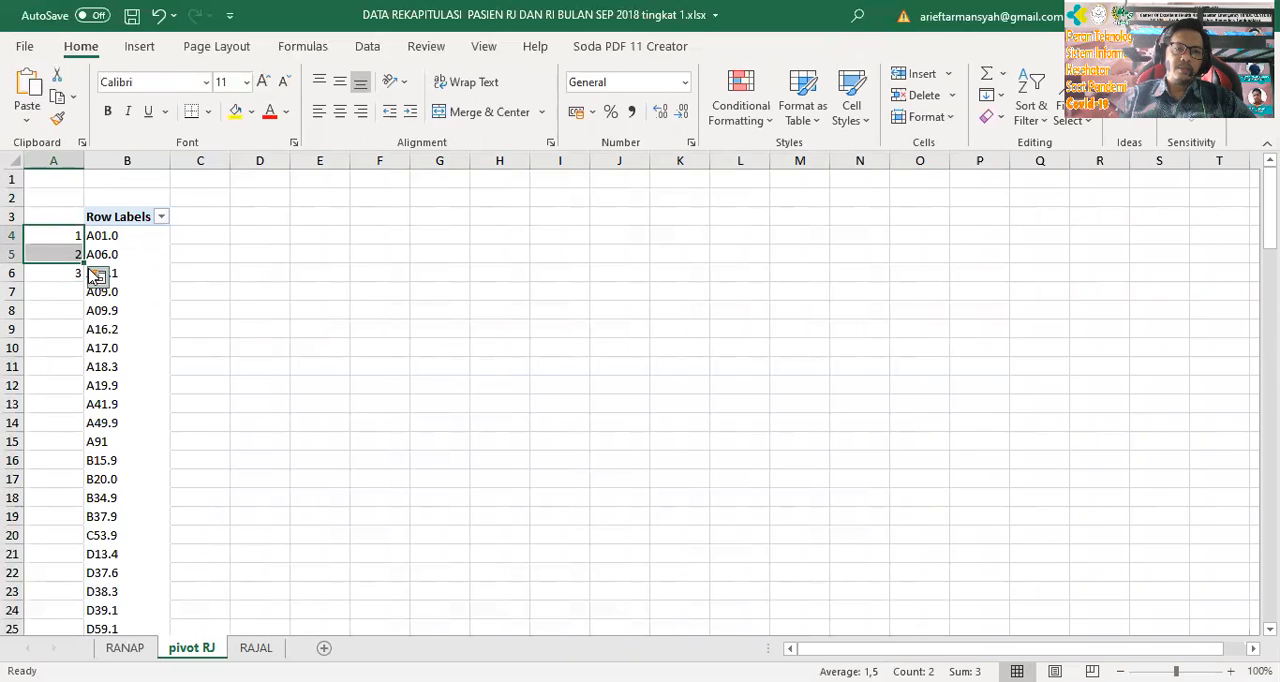
pyautogui.click(54, 270)
pyautogui.moveTo(67, 233); pyautogui.dragTo(37, 598)
pyautogui.click(396, 415)
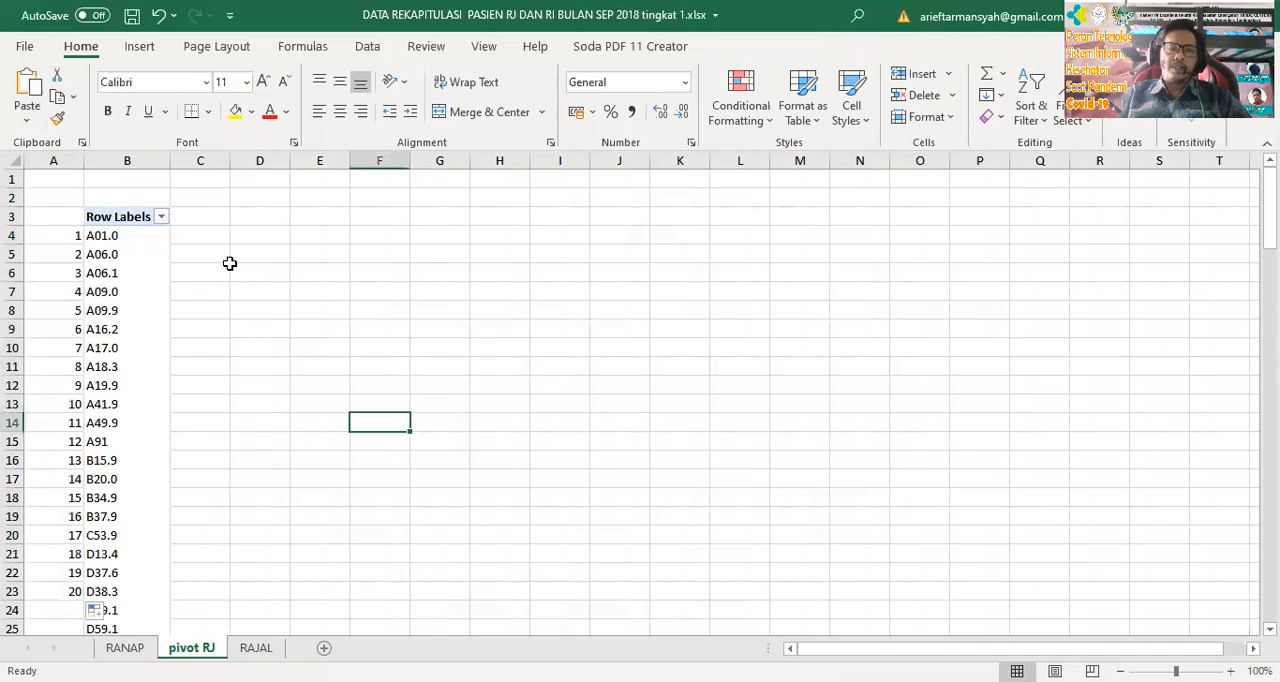
# Add the DIAGLIST field to the PivotTable's values twice, producing two count columns
pyautogui.click(143, 294)
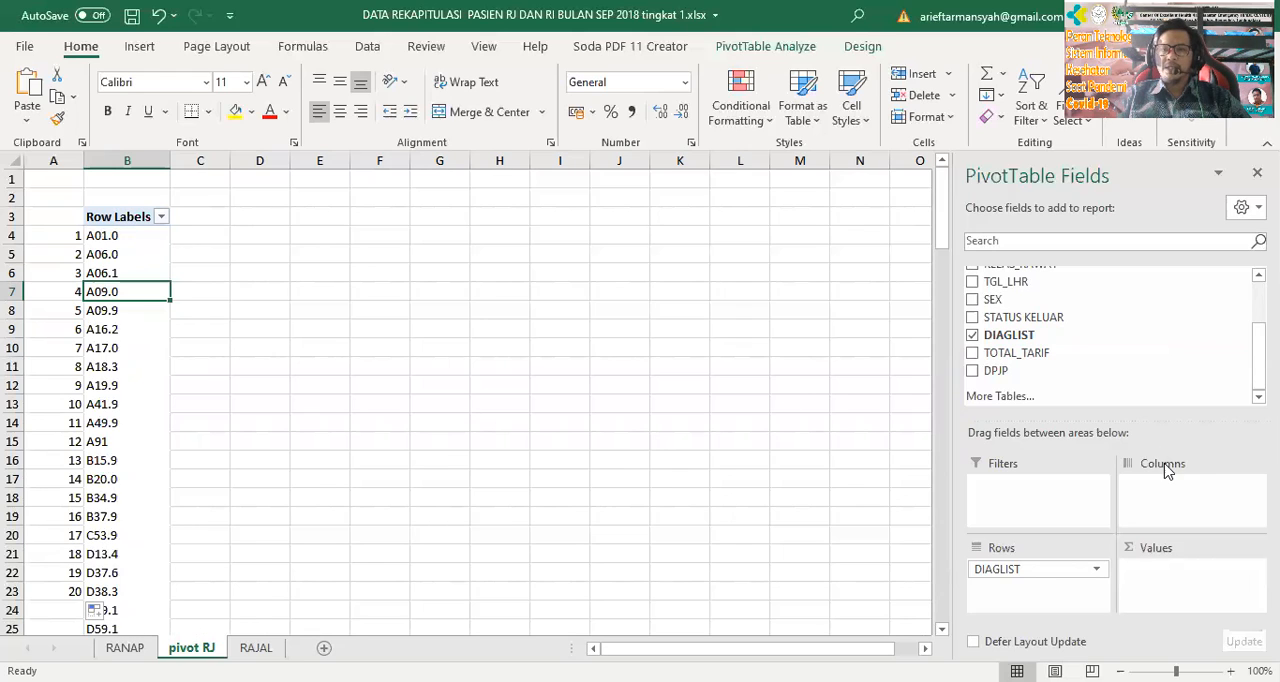
pyautogui.moveTo(1018, 340); pyautogui.dragTo(1205, 582)
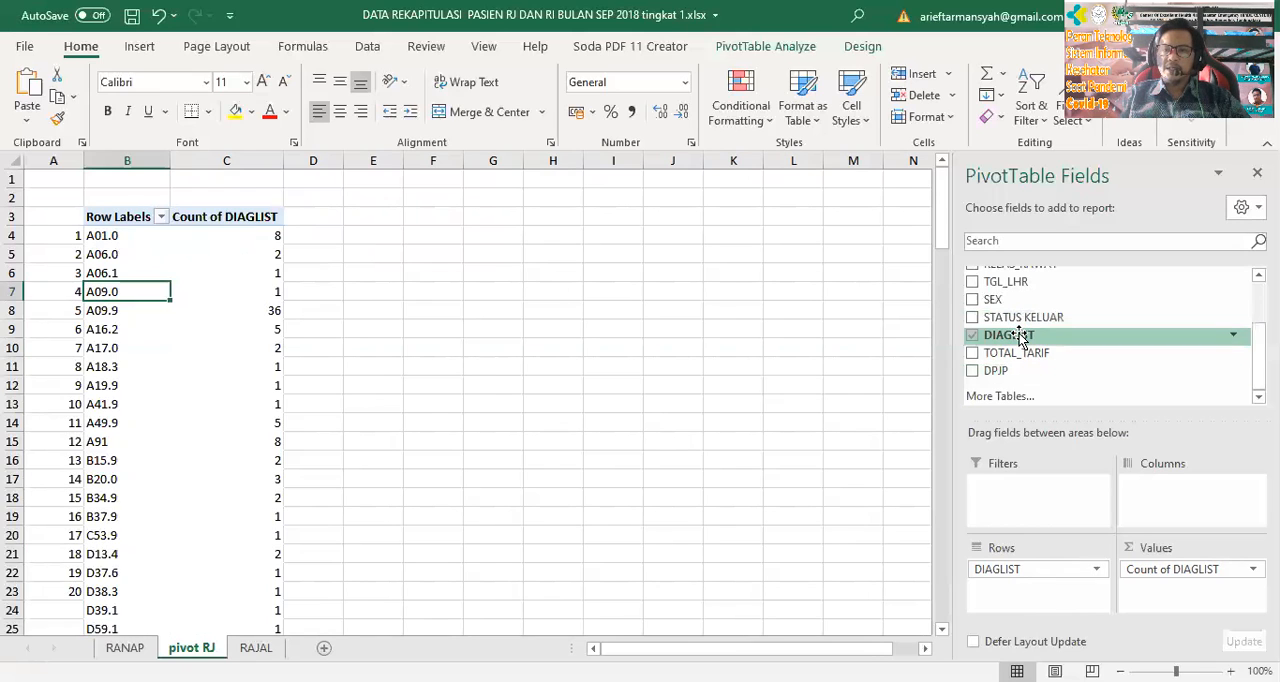
pyautogui.moveTo(1020, 338); pyautogui.dragTo(1185, 590)
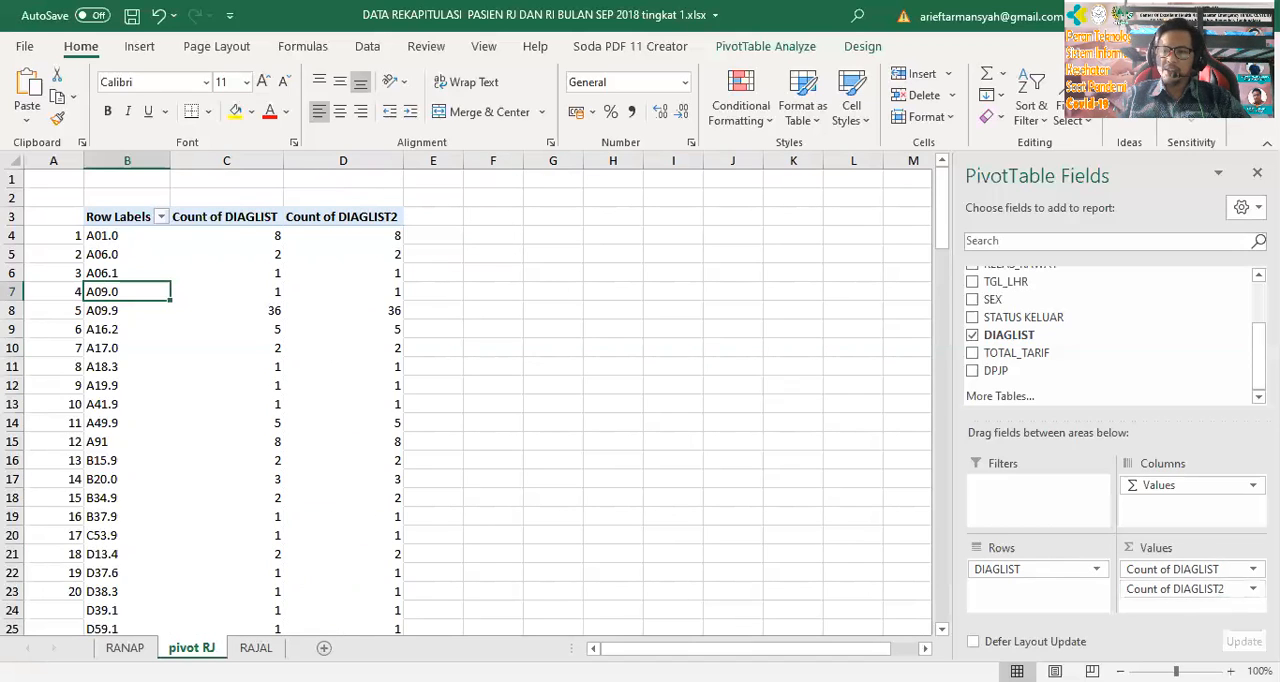
# Show the Count of DIAGLIST2 values in the PivotTable as % of Grand Total
pyautogui.click(1245, 589)
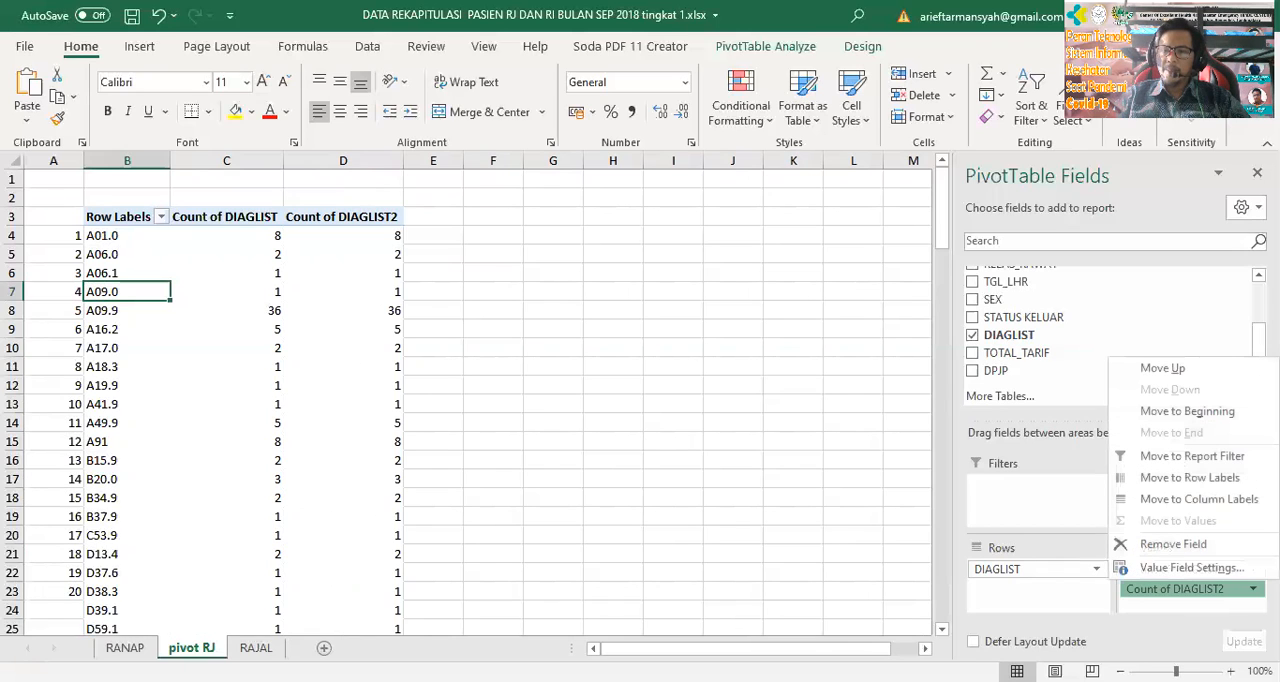
pyautogui.click(1238, 568)
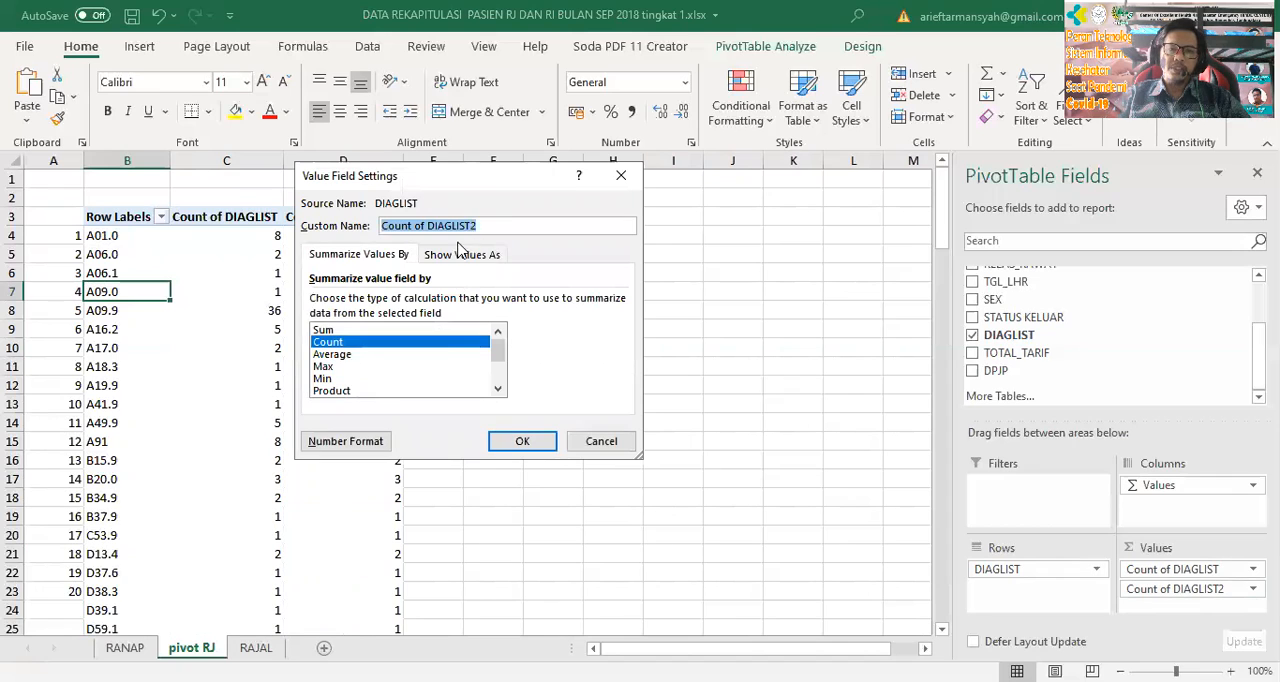
pyautogui.click(463, 254)
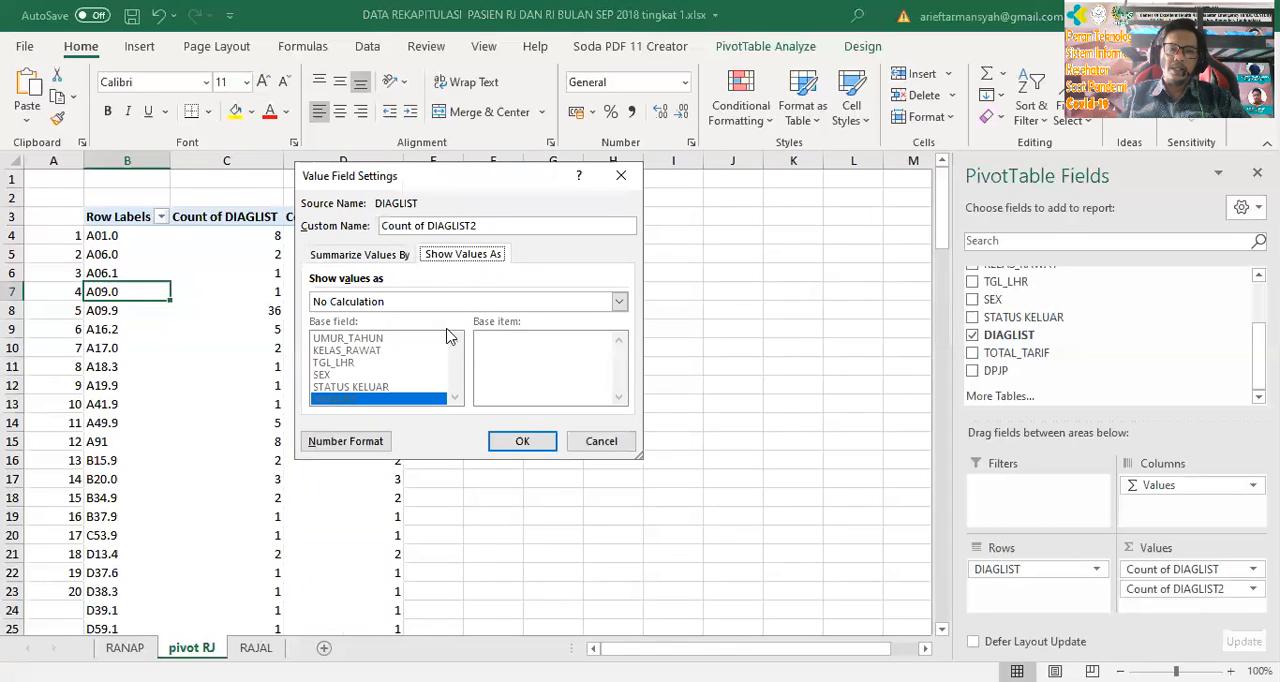
pyautogui.click(447, 302)
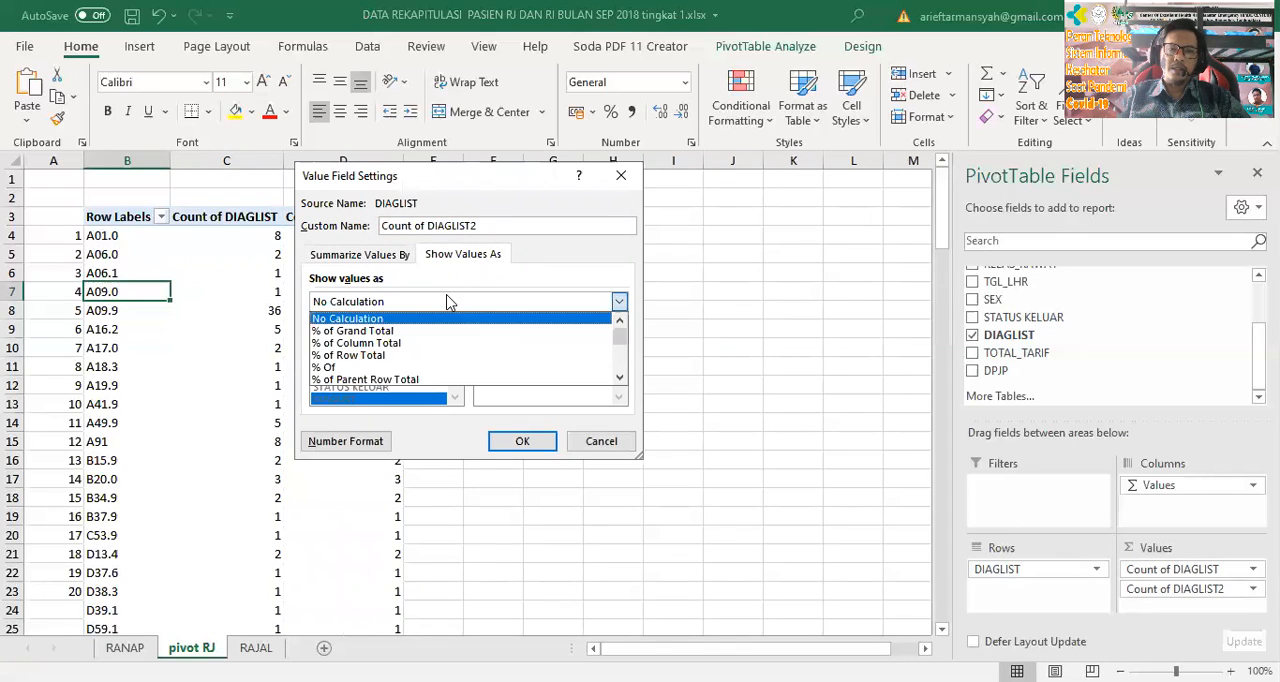
pyautogui.click(440, 330)
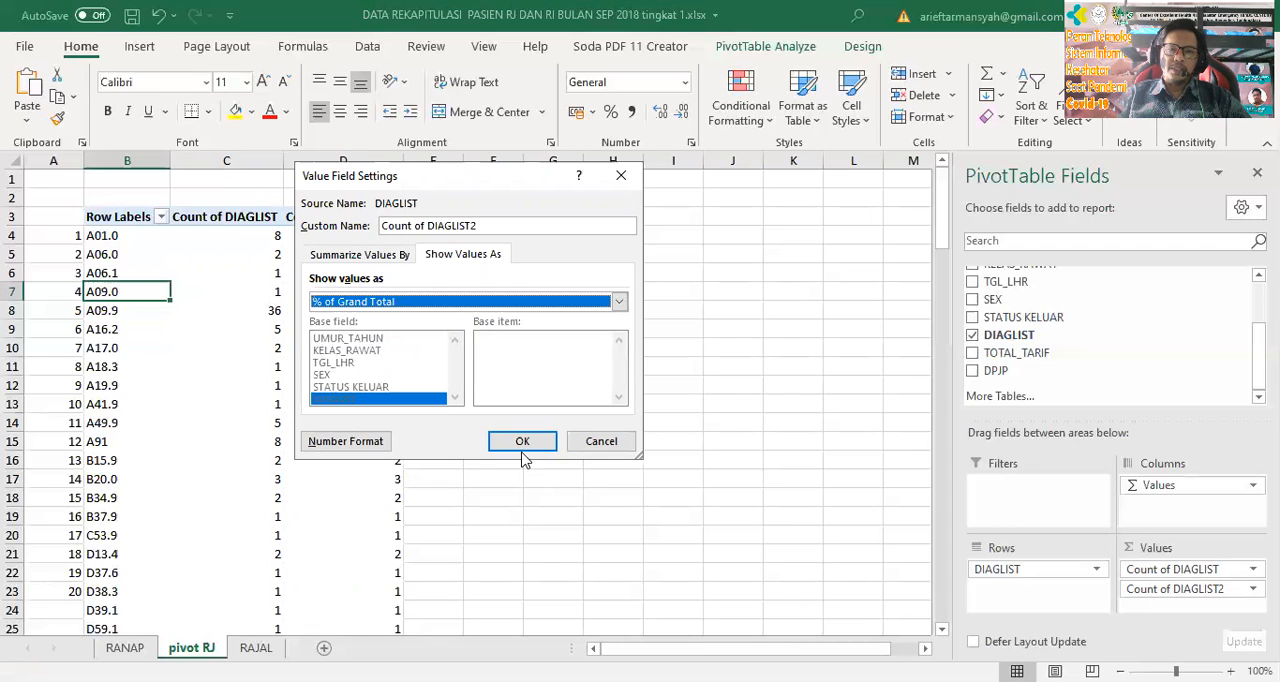
pyautogui.click(528, 443)
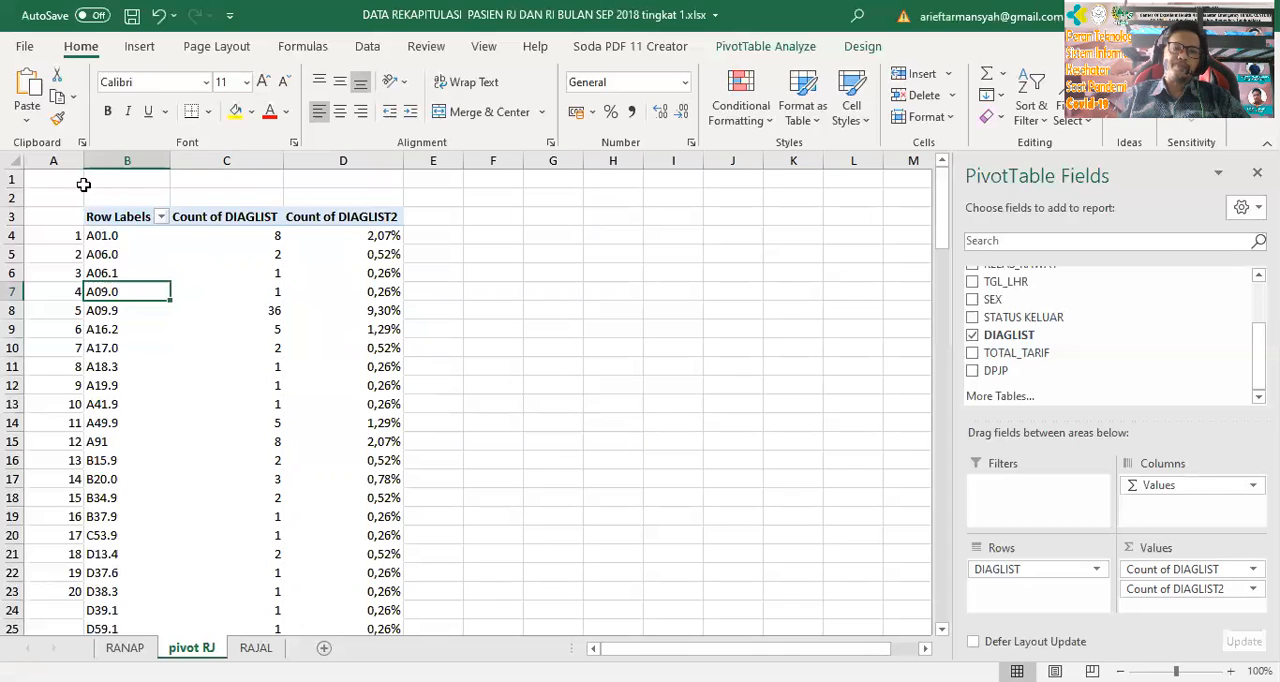
# Sort the PivotTable's diagnosis codes in descending order by Count of DIAGLIST
pyautogui.scroll(-4, 354, 409)
pyautogui.scroll(4, 340, 400)
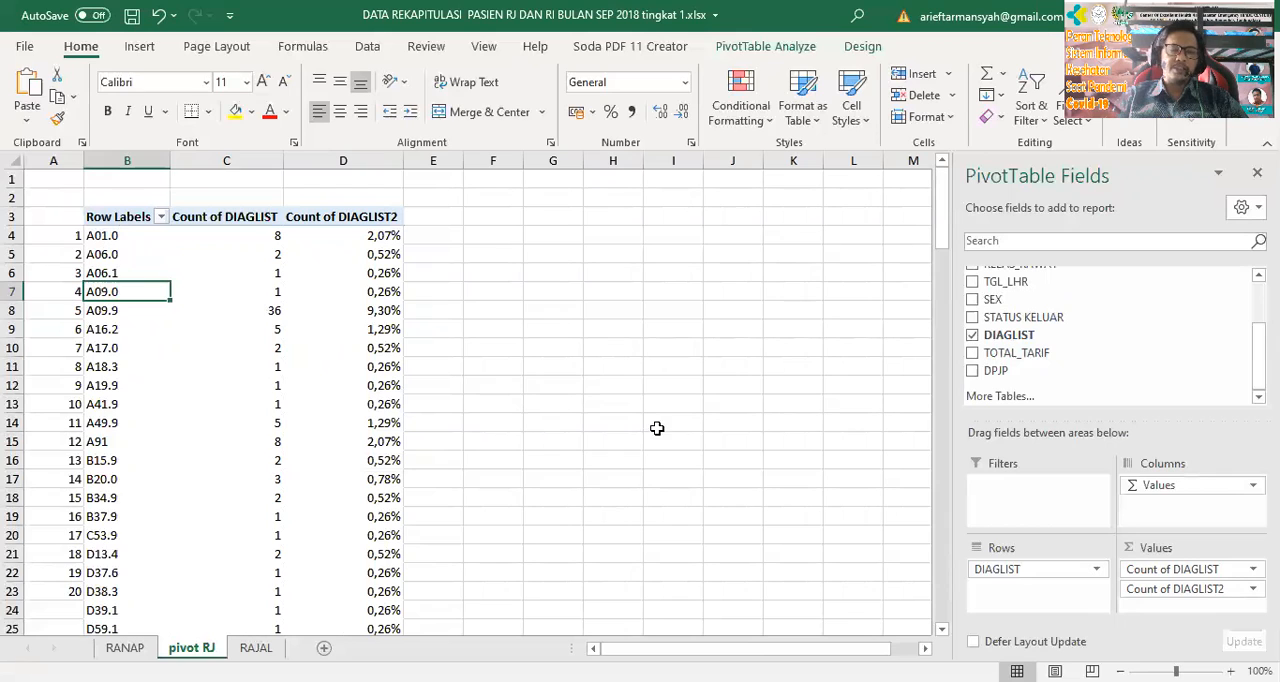
pyautogui.click(161, 217)
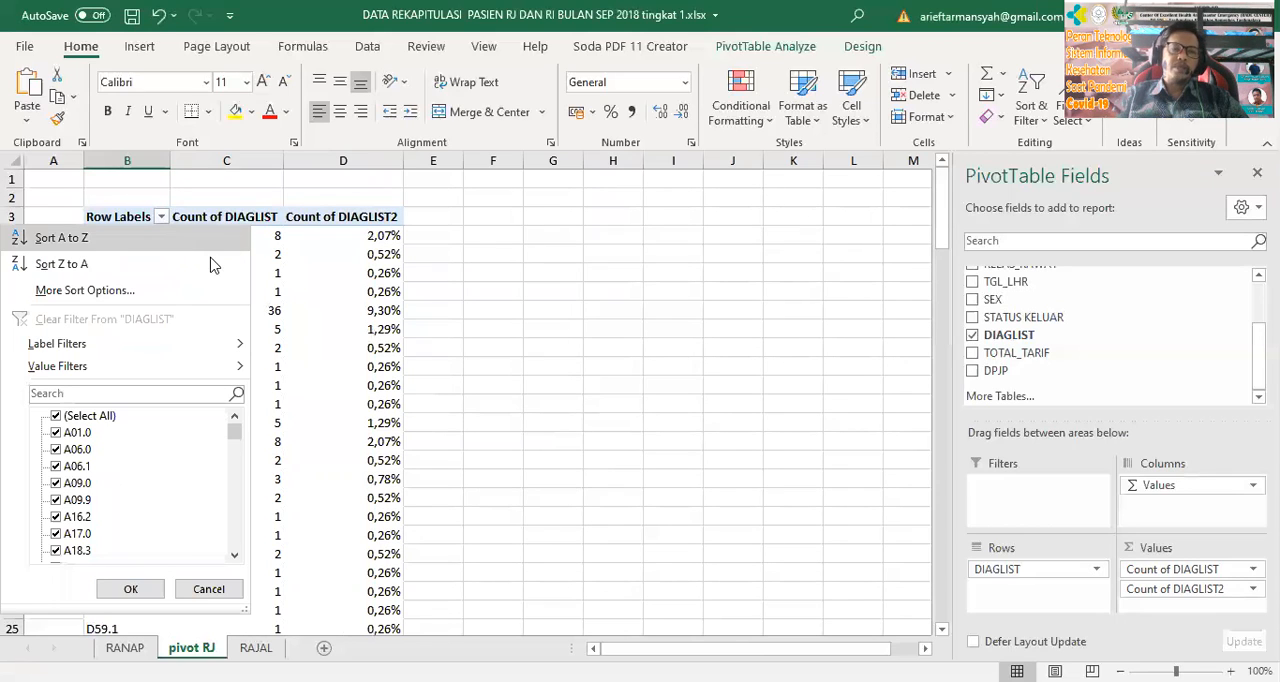
pyautogui.click(100, 290)
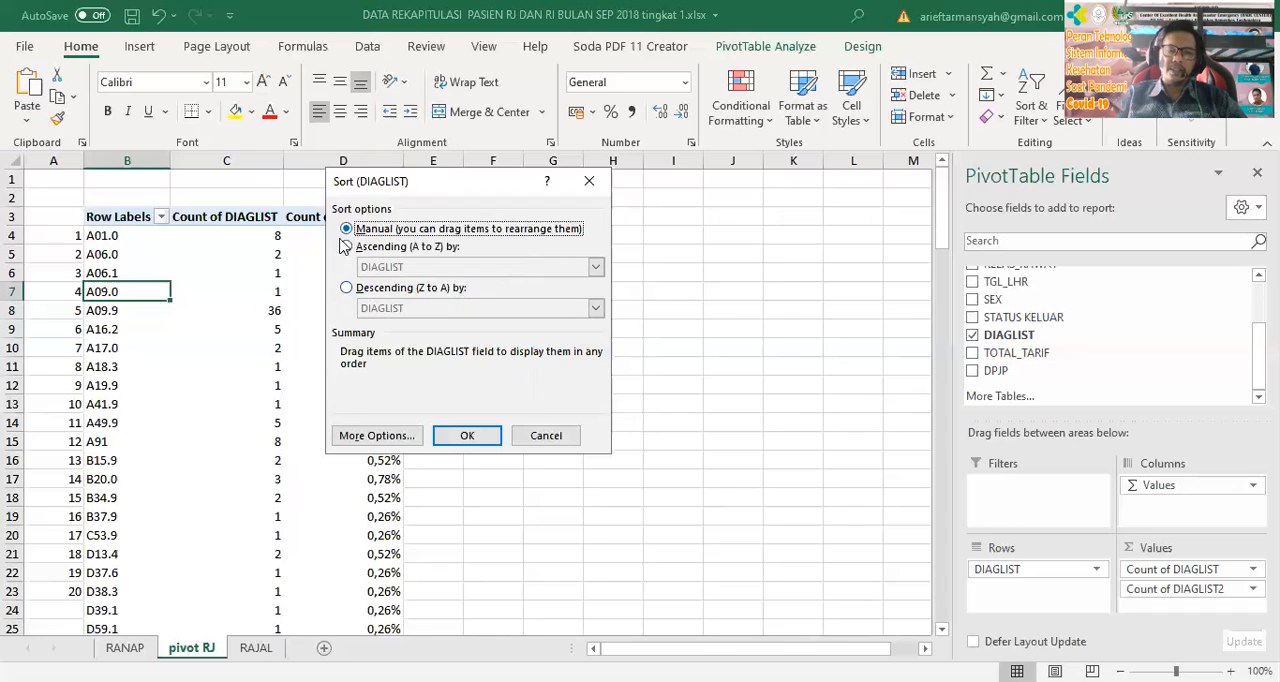
pyautogui.click(347, 288)
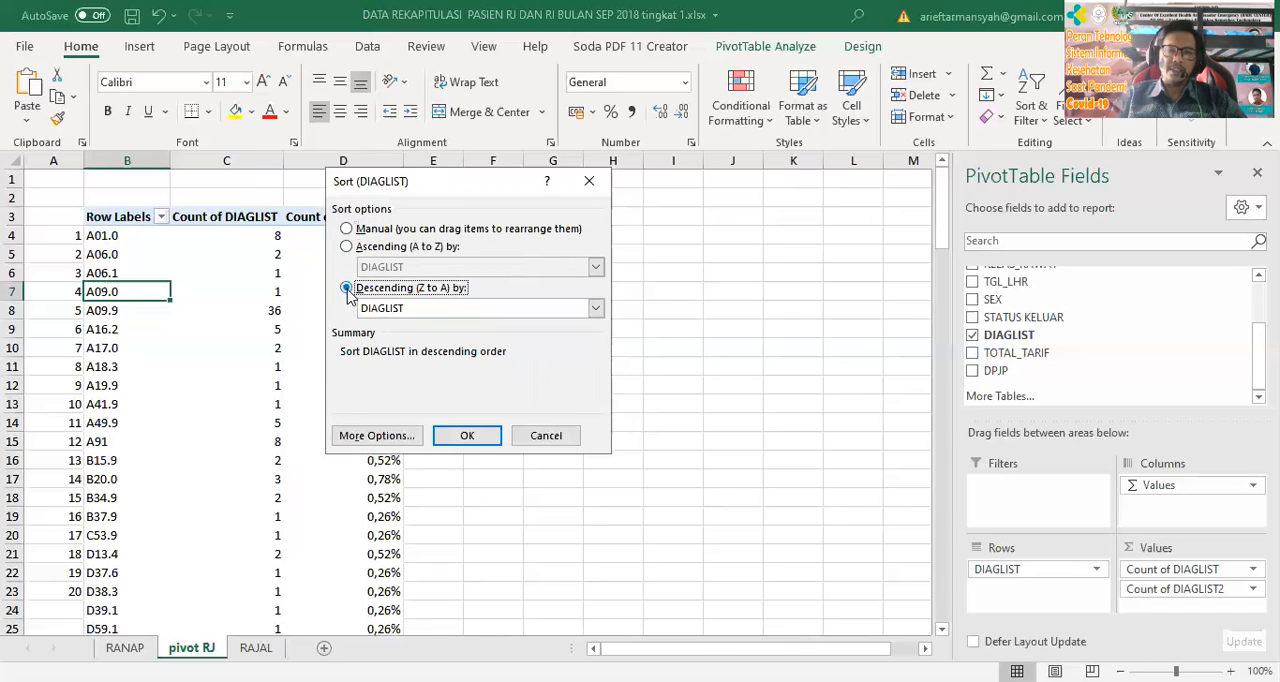
pyautogui.click(441, 310)
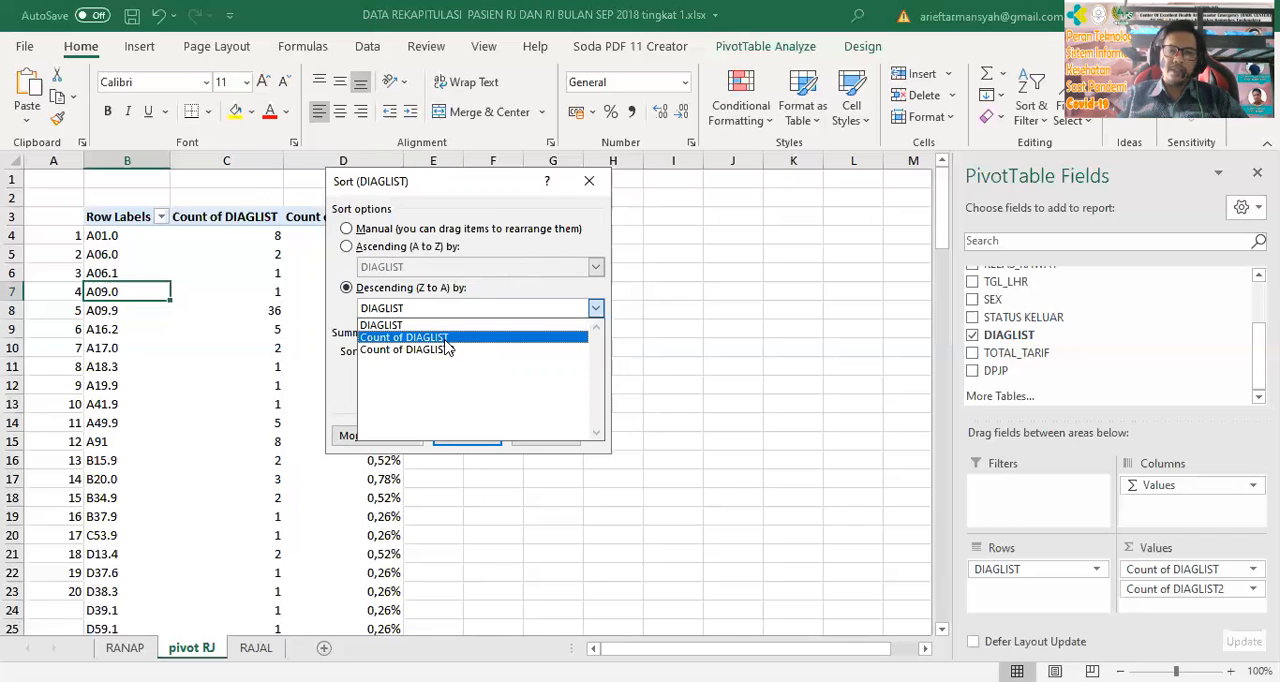
pyautogui.click(445, 340)
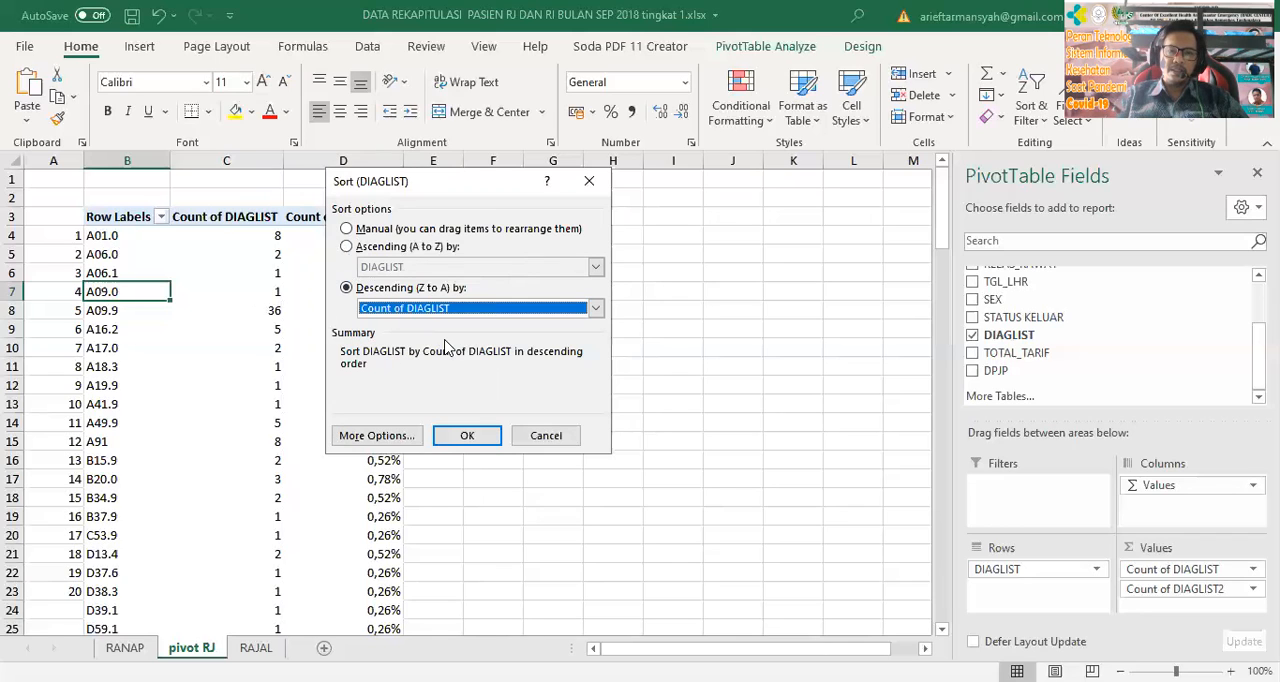
pyautogui.click(476, 436)
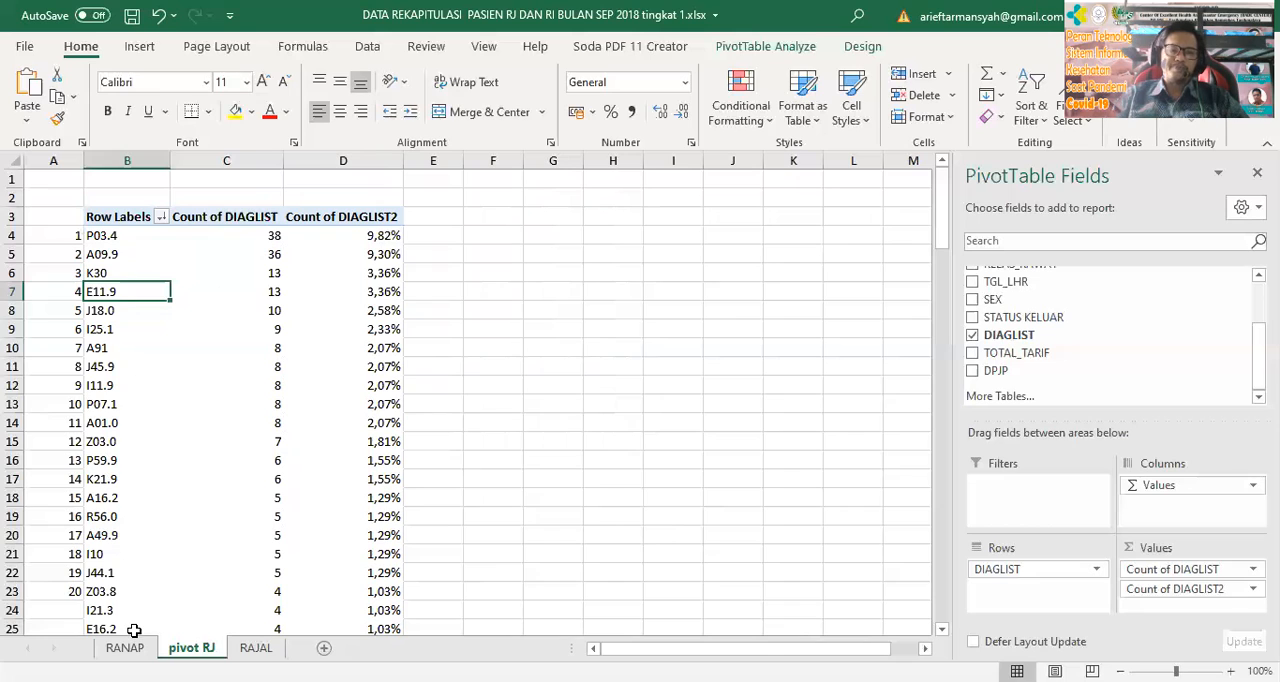
pyautogui.click(537, 463)
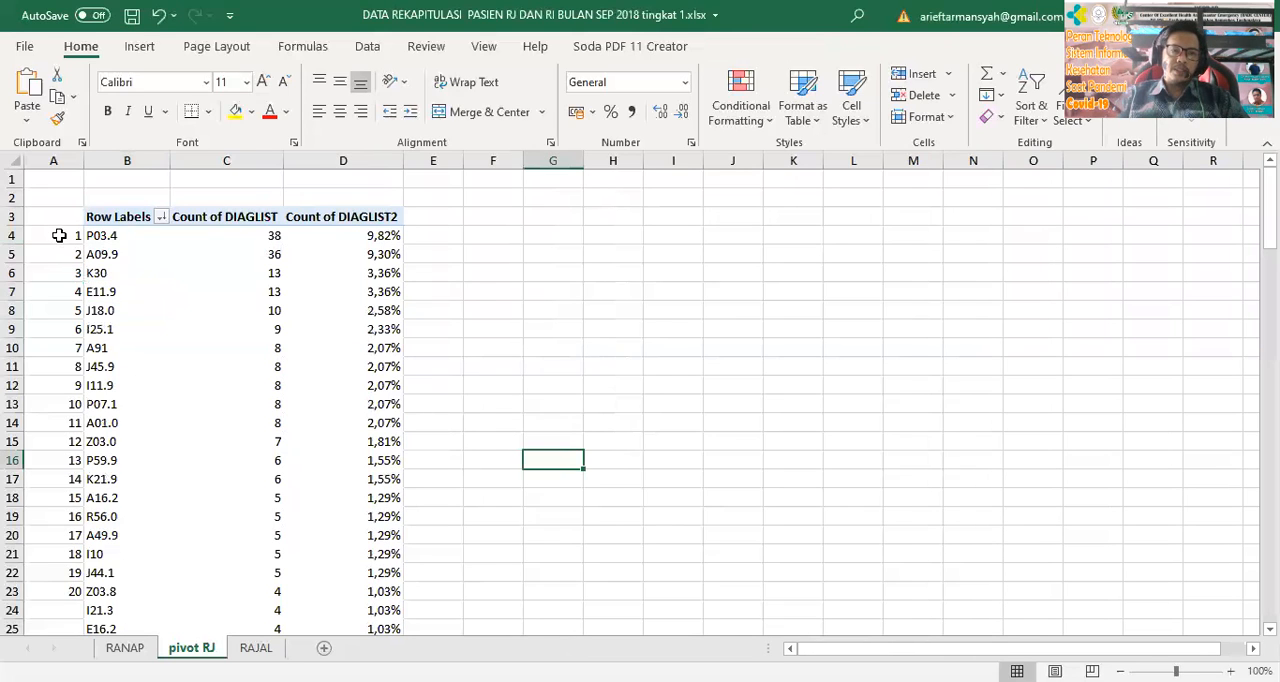
pyautogui.click(57, 240)
pyautogui.click(55, 591)
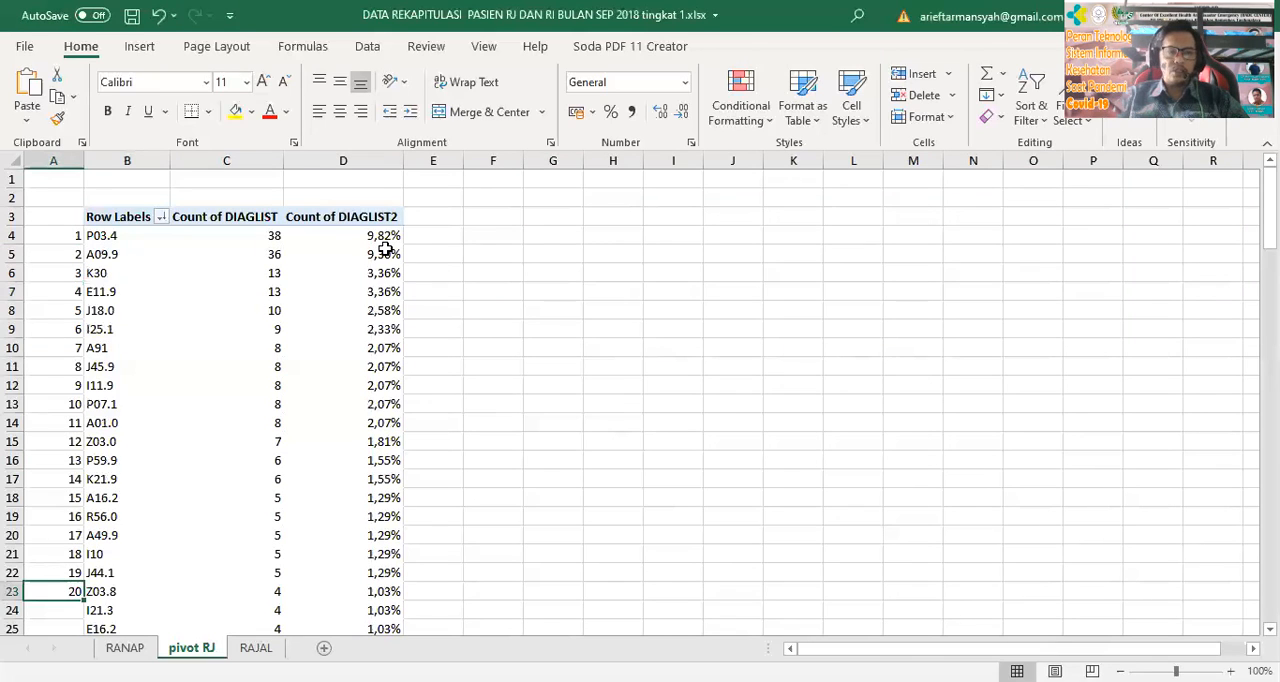
pyautogui.moveTo(390, 248)
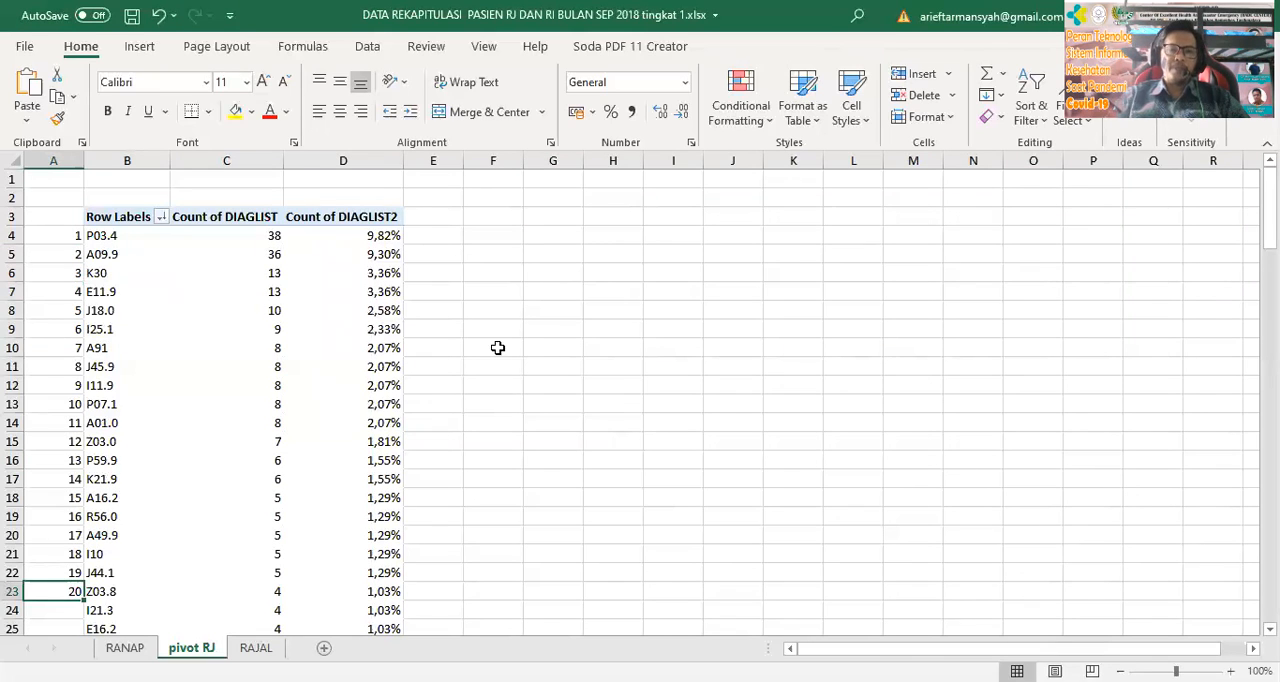
pyautogui.moveTo(390, 326)
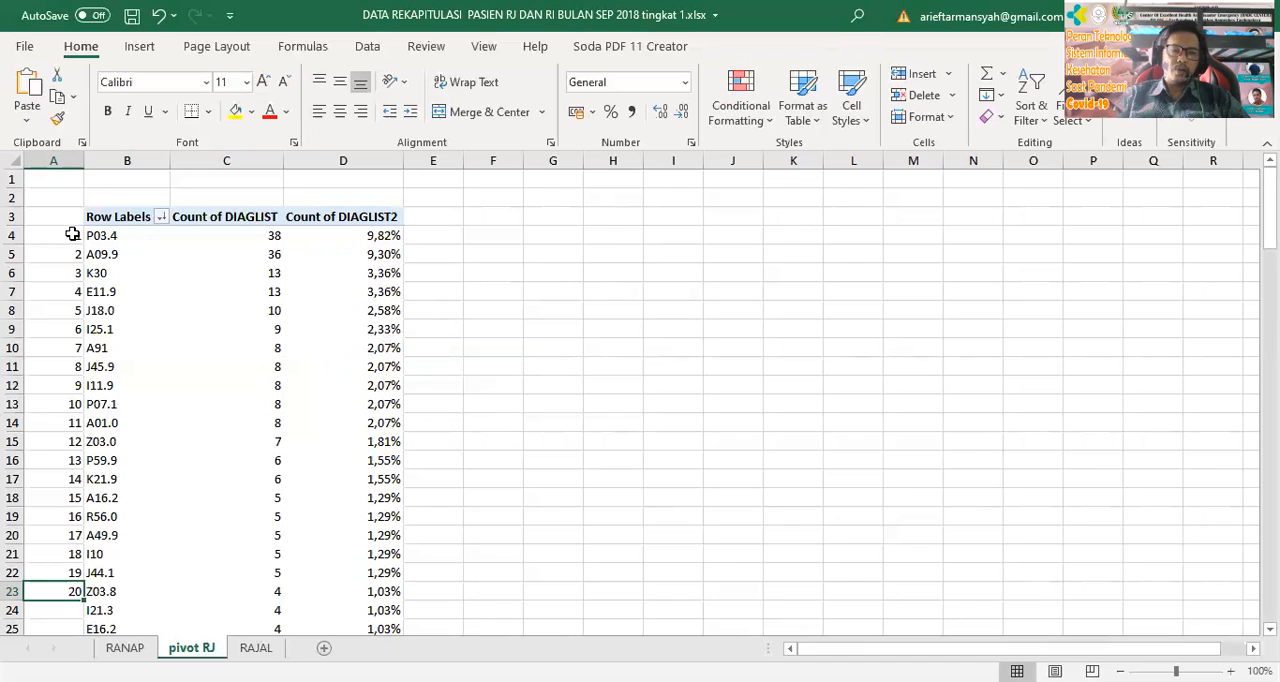
# Copy the ten most frequent diagnoses with their numbering and header row, cells A3 to D13
pyautogui.moveTo(63, 214); pyautogui.dragTo(340, 405)
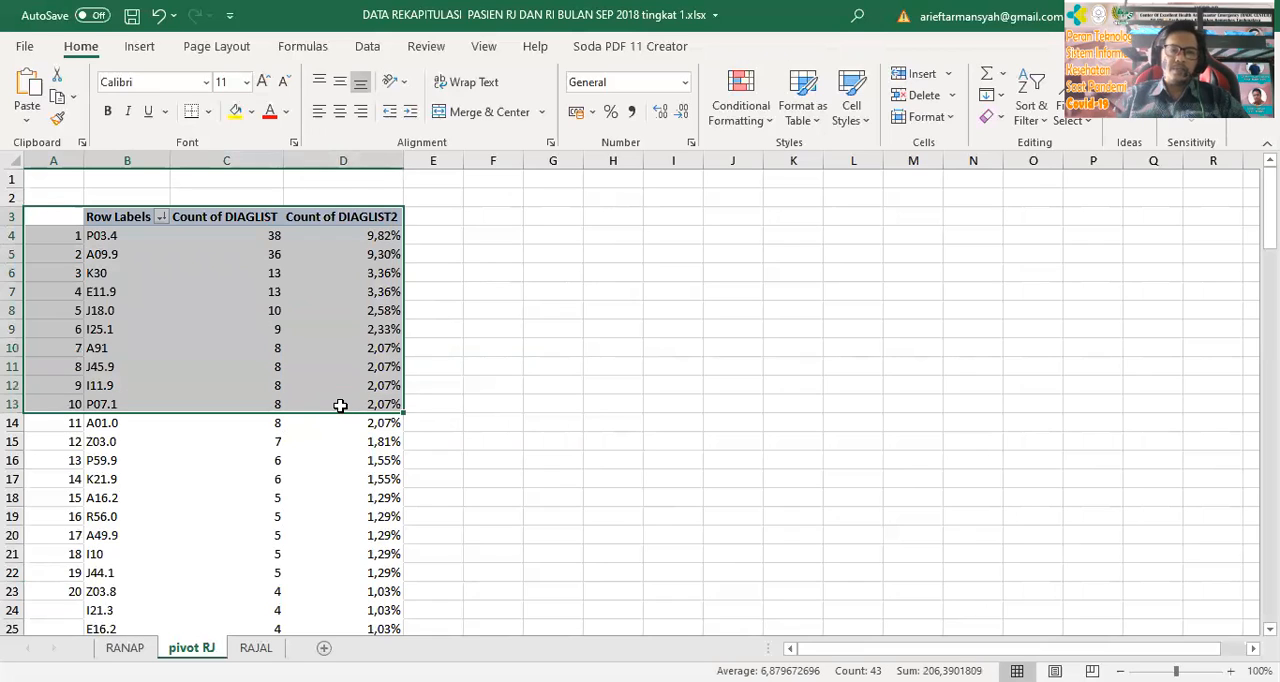
pyautogui.rightClick(278, 310)
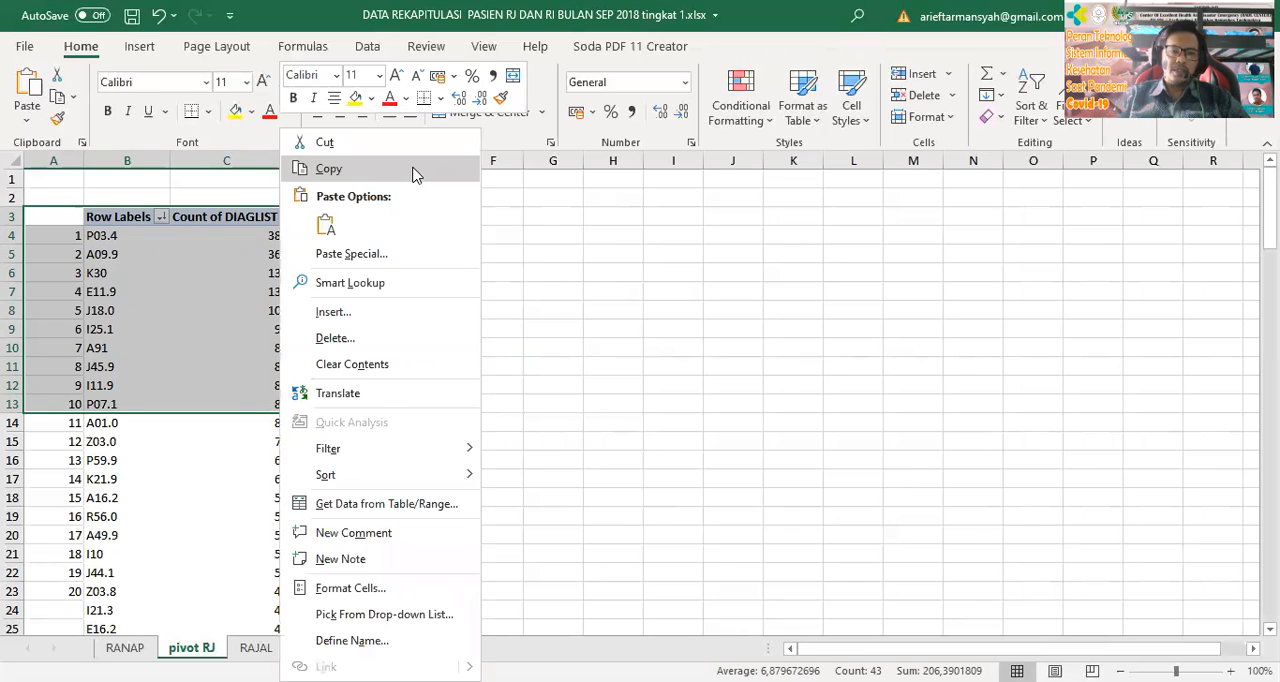
pyautogui.click(415, 172)
# Add a new worksheet after pivot RJ and name it "hasil rj"
pyautogui.click(330, 648)
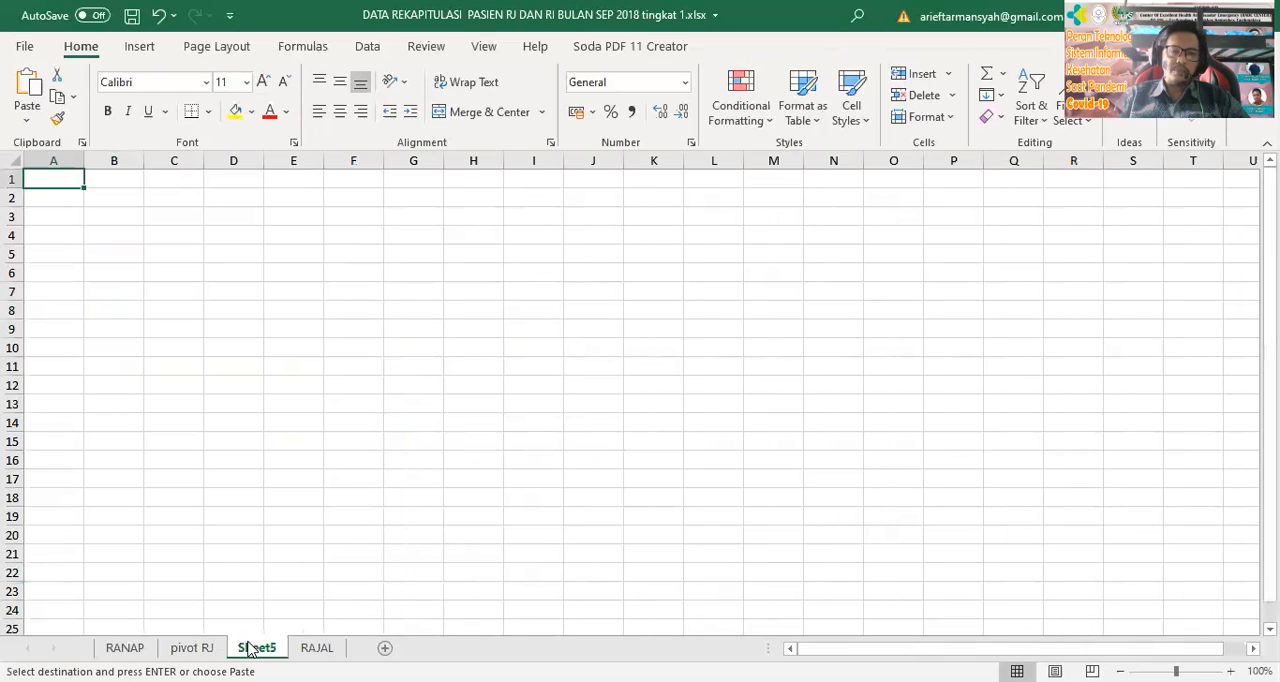
pyautogui.doubleClick(247, 645)
pyautogui.write('hasil rj')
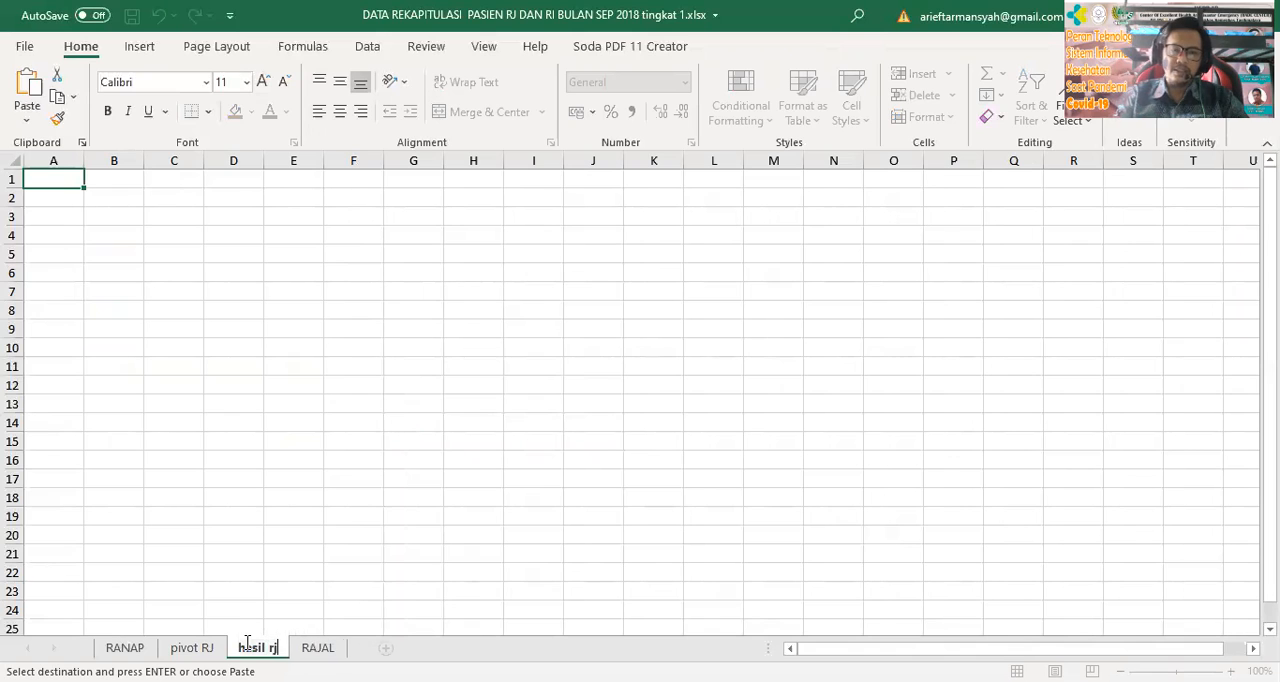
pyautogui.press('Return')
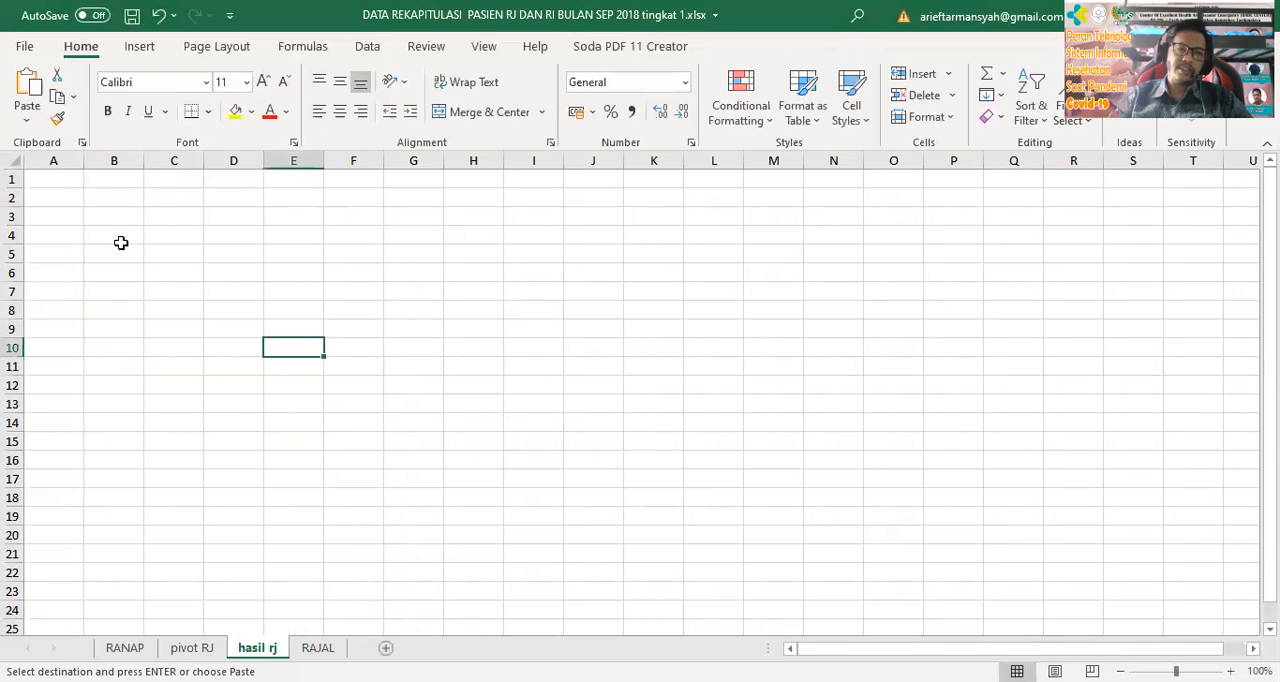
# Paste the copied top-ten table at cell B4 and fit the widths of columns C, D and E to their contents
pyautogui.click(121, 234)
pyautogui.hotkey('ctrl', 'v')
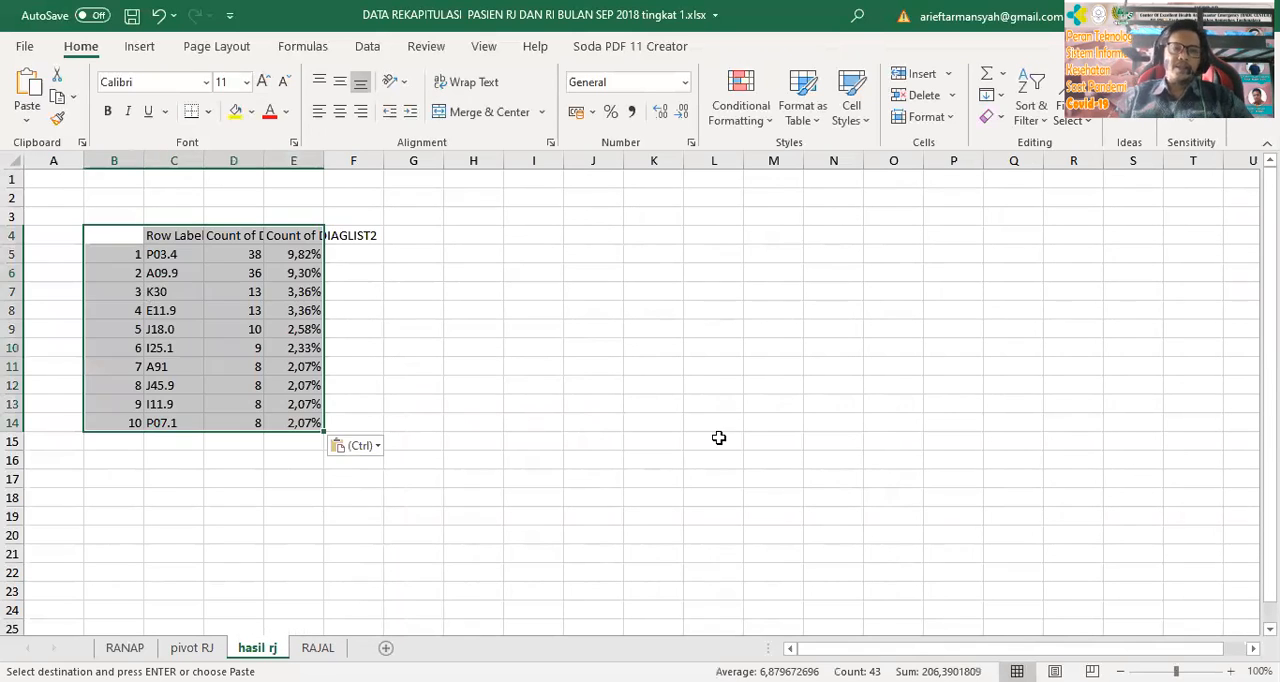
pyautogui.click(713, 440)
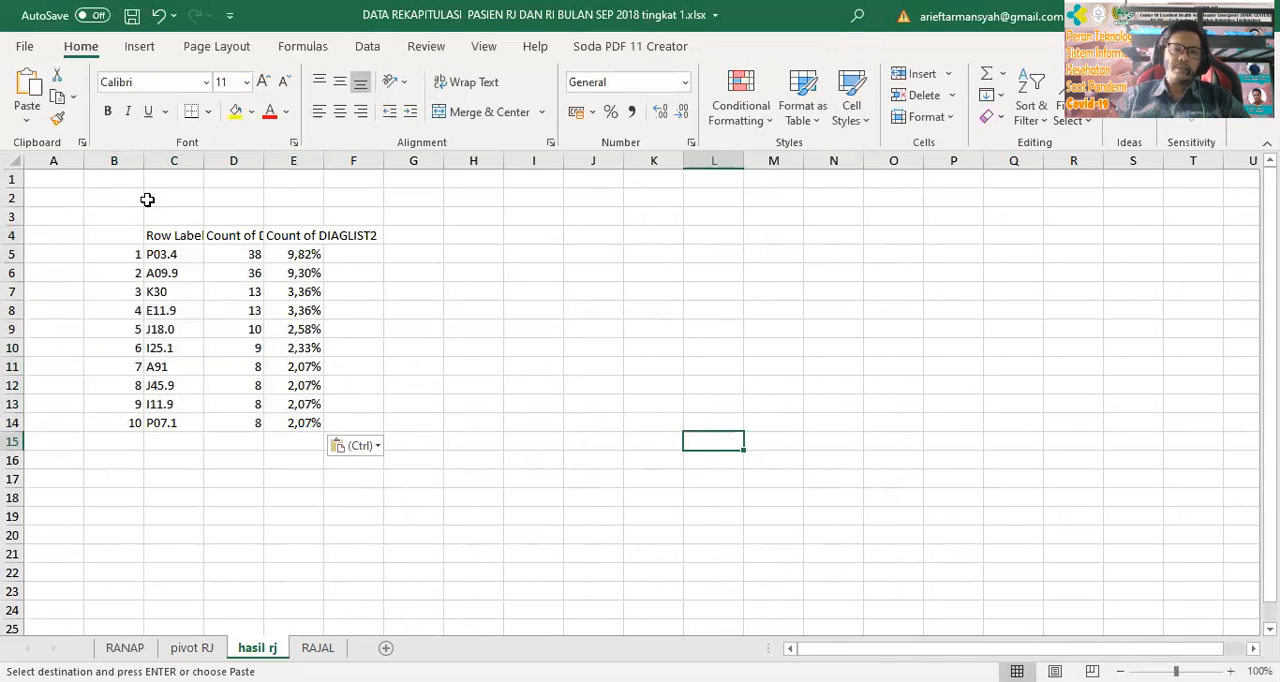
pyautogui.doubleClick(204, 160)
pyautogui.doubleClick(275, 160)
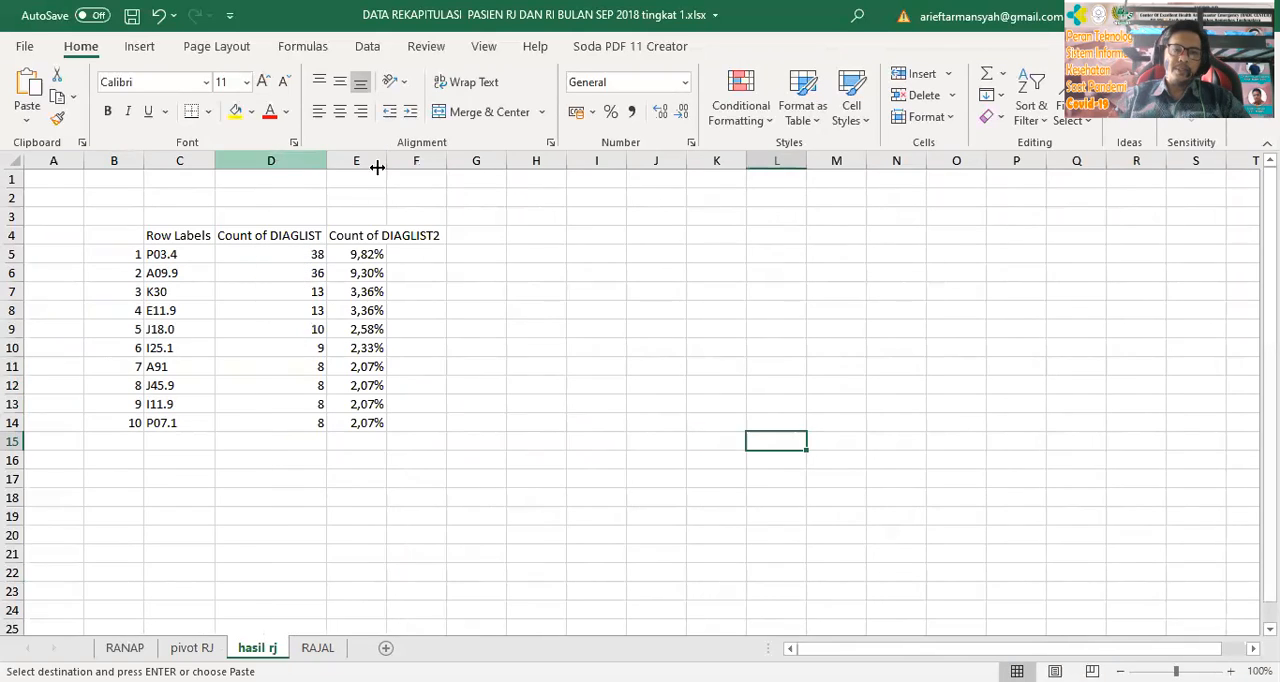
pyautogui.doubleClick(386, 162)
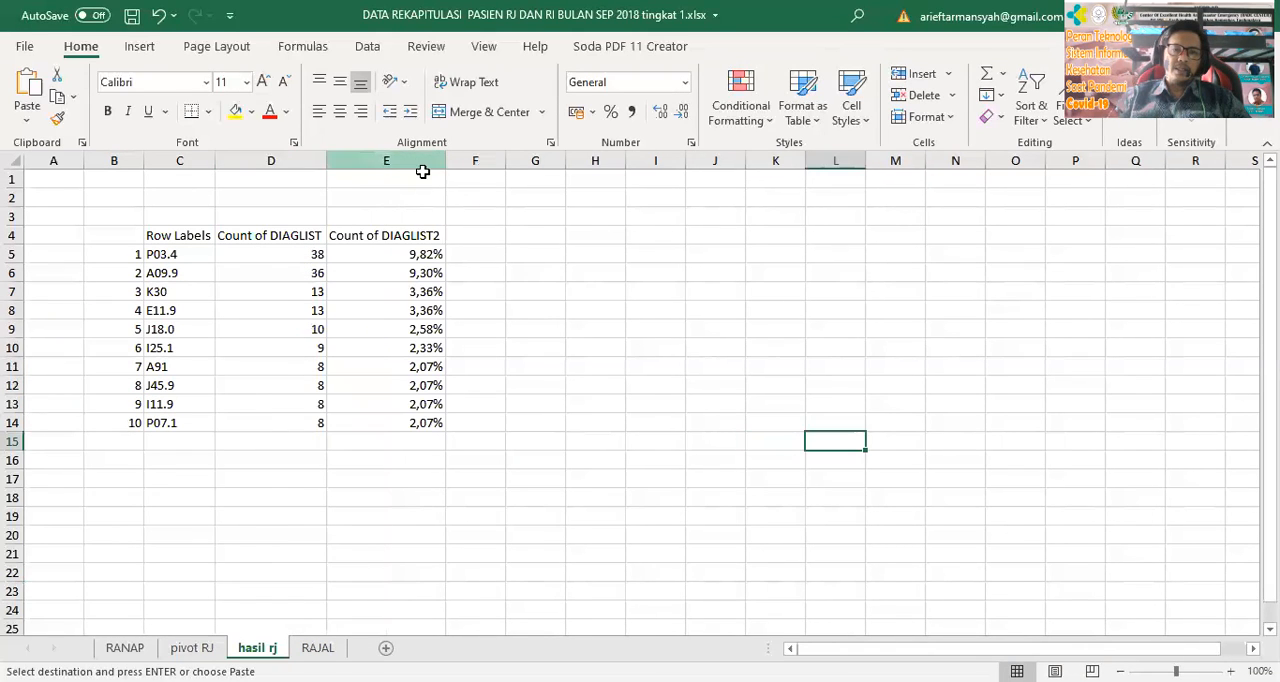
# Replace the Row Labels heading in C4 with "Kode ICD 10" and widen column C to about 11.43
pyautogui.click(183, 241)
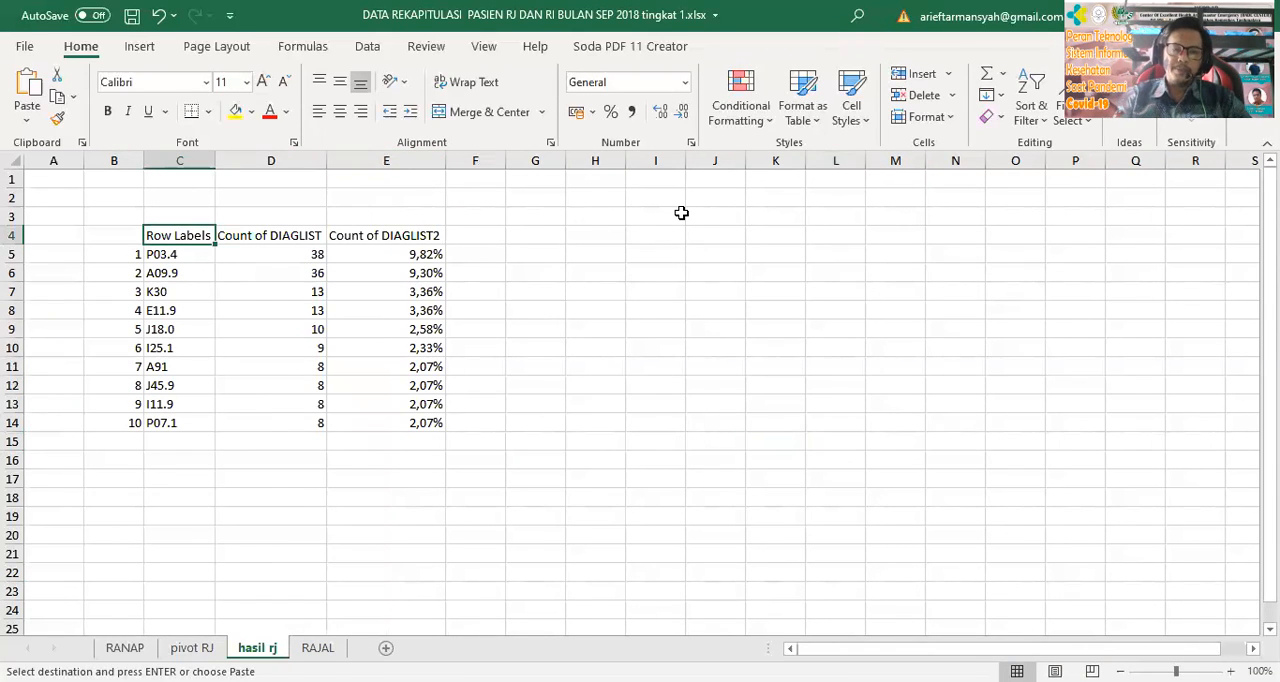
pyautogui.write('Kode')
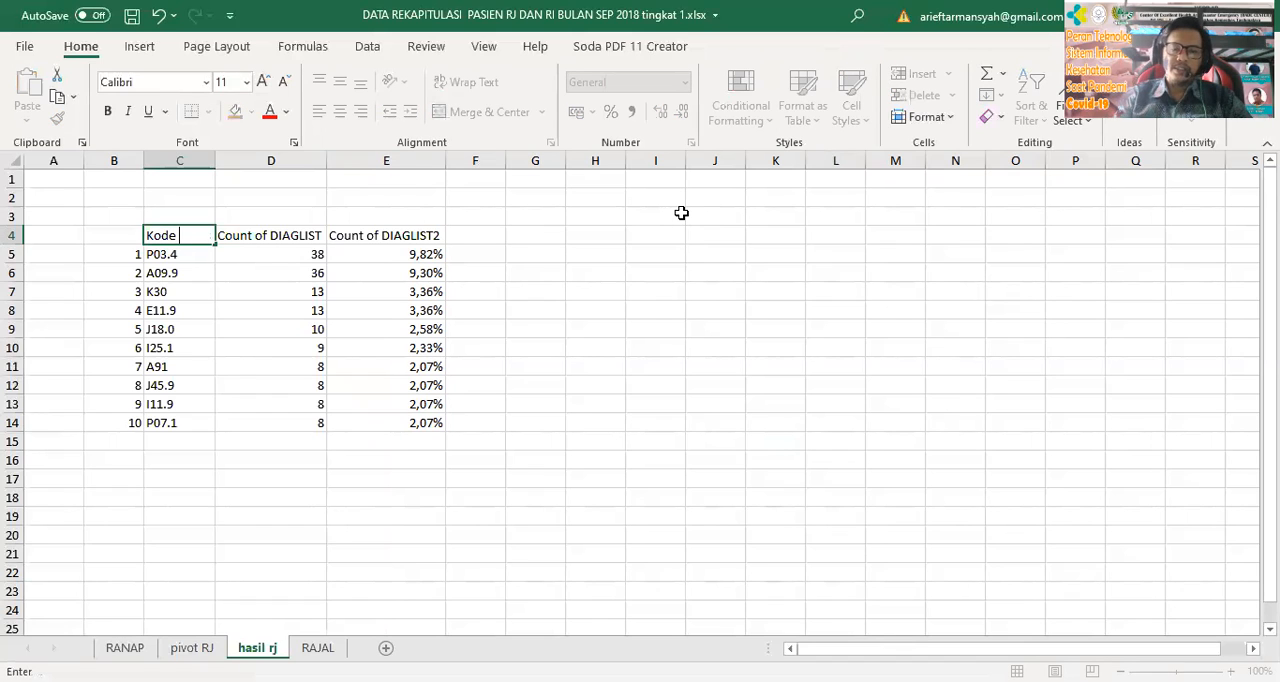
pyautogui.write(' ICD')
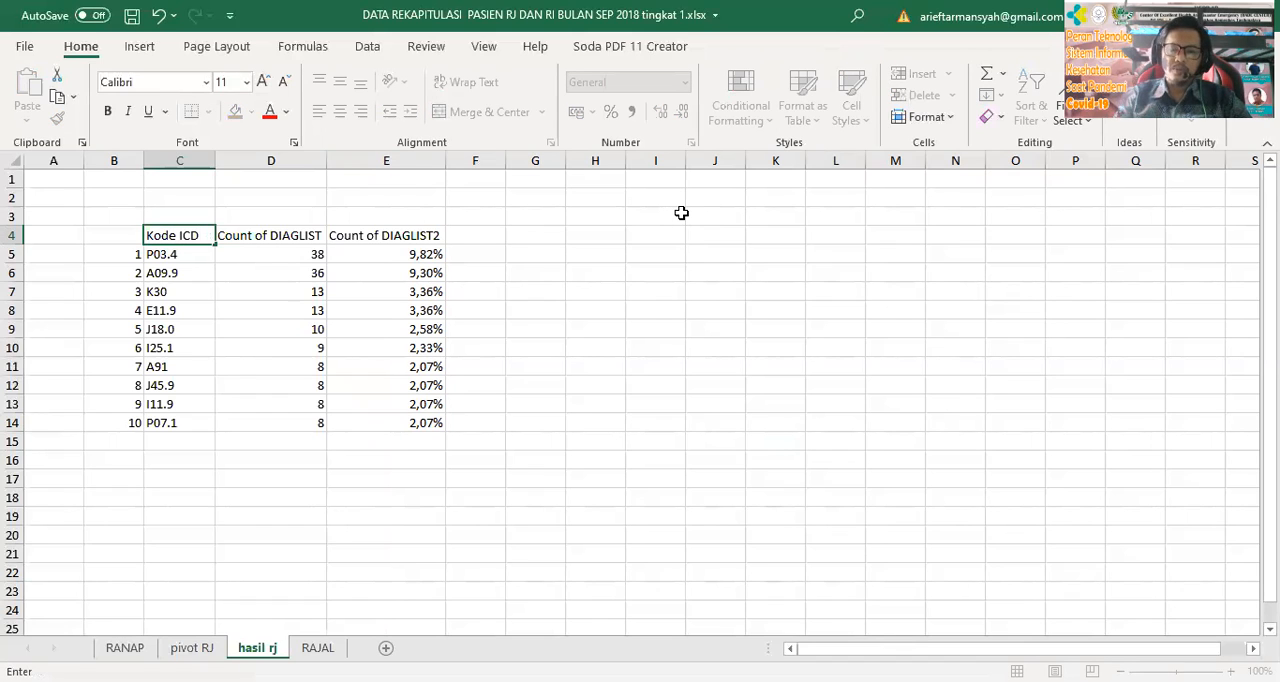
pyautogui.write(' 10')
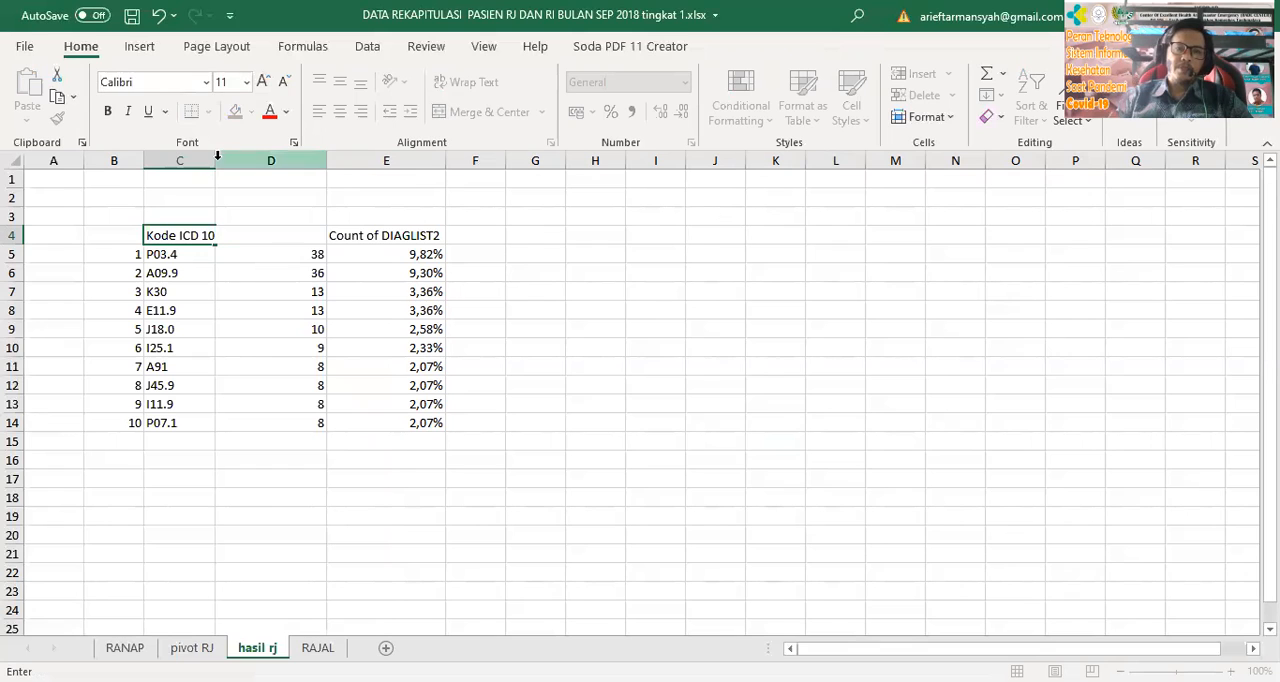
pyautogui.click(257, 223)
pyautogui.moveTo(217, 153); pyautogui.dragTo(223, 153)
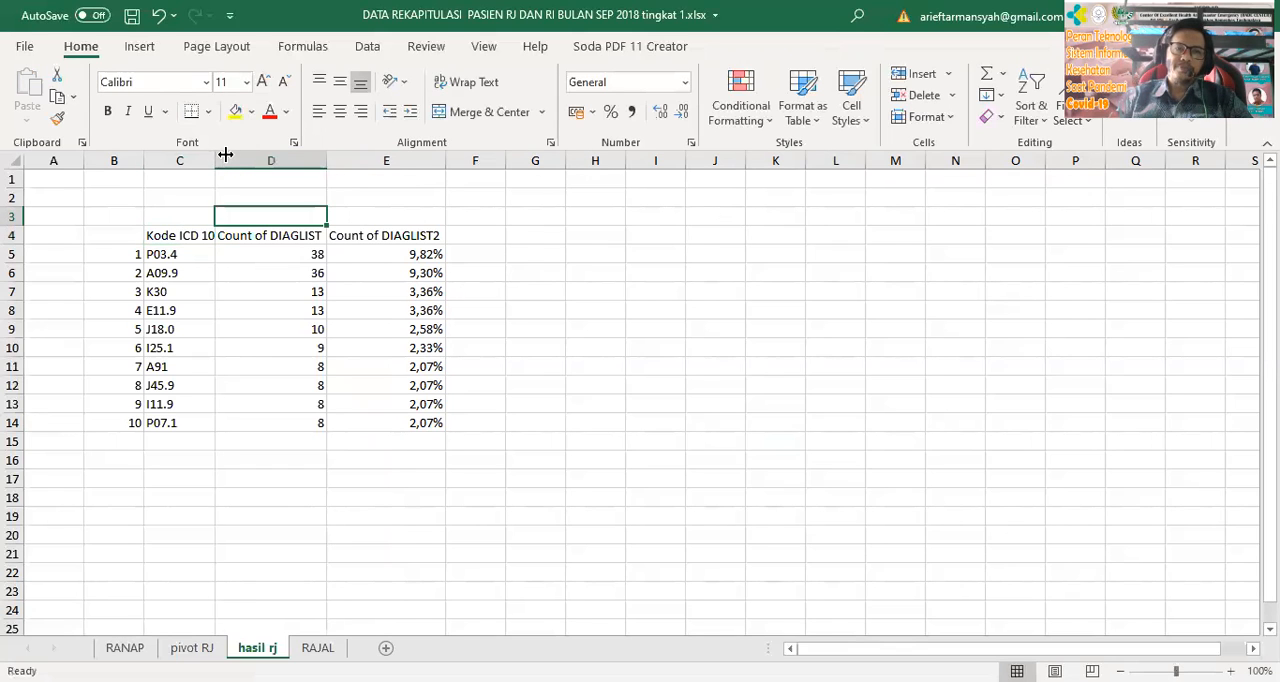
# Replace the count heading in D4 with "Jumlah" and the percentage heading in E4 with "Persen"
pyautogui.click(305, 239)
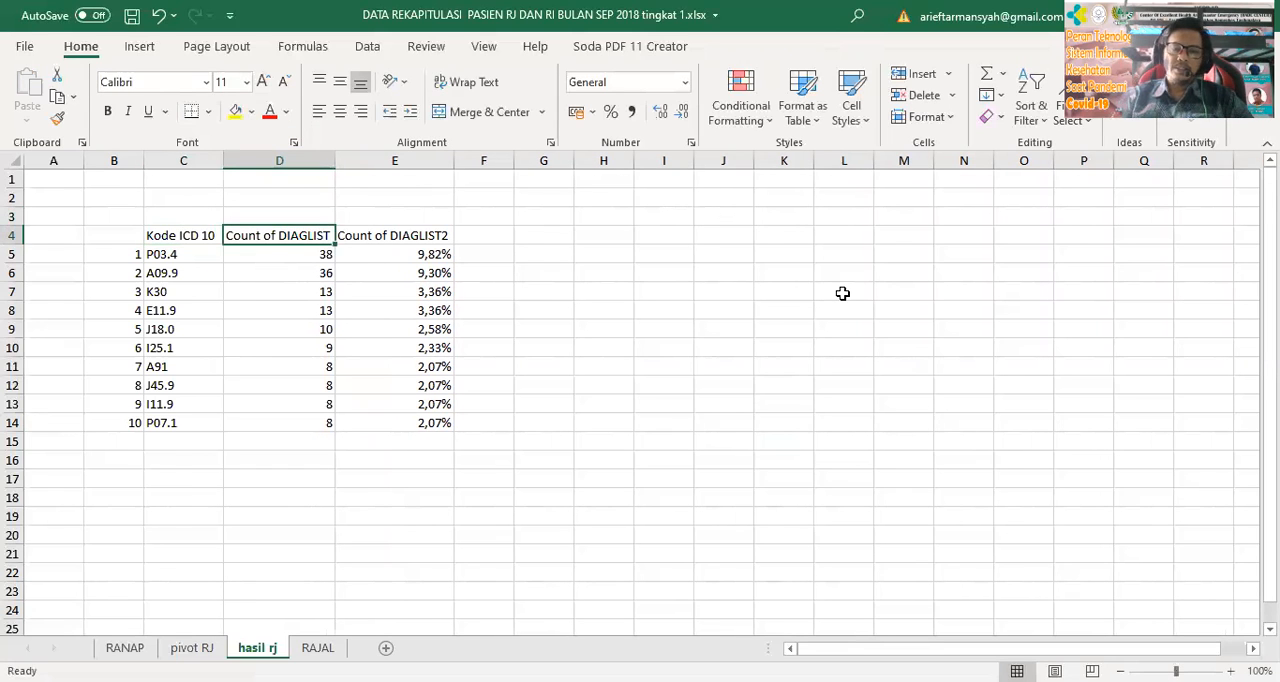
pyautogui.write('Jumlah')
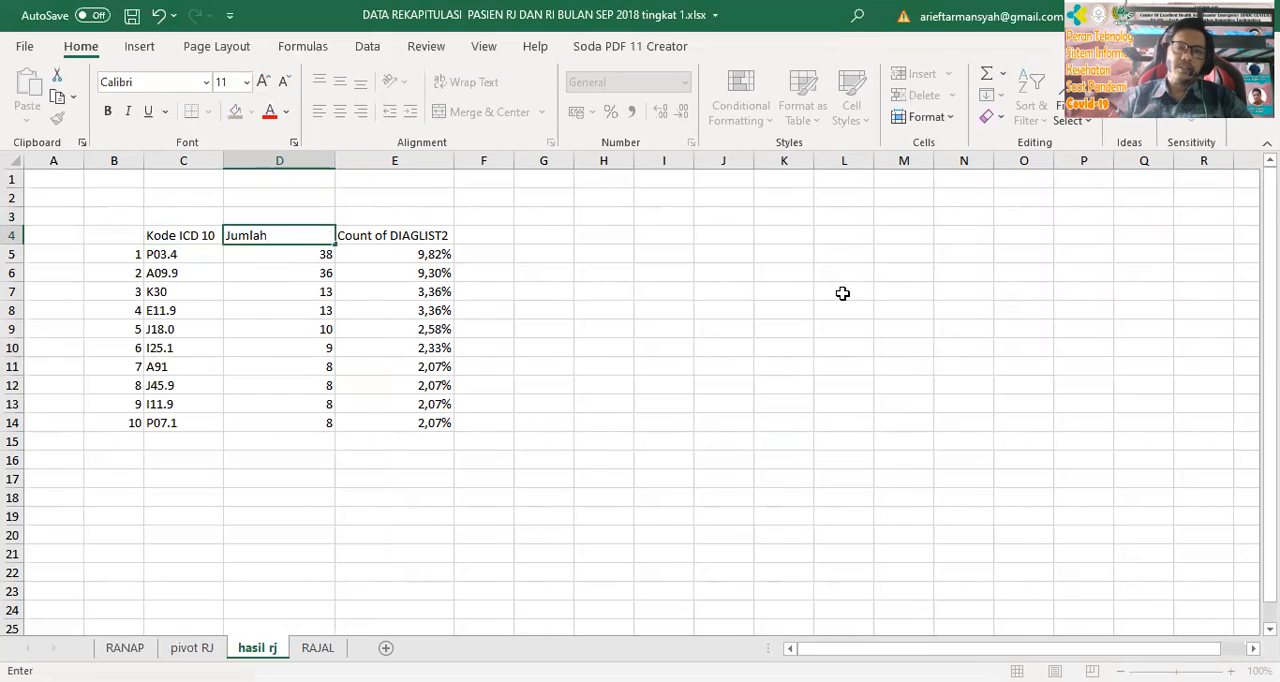
pyautogui.click(354, 232)
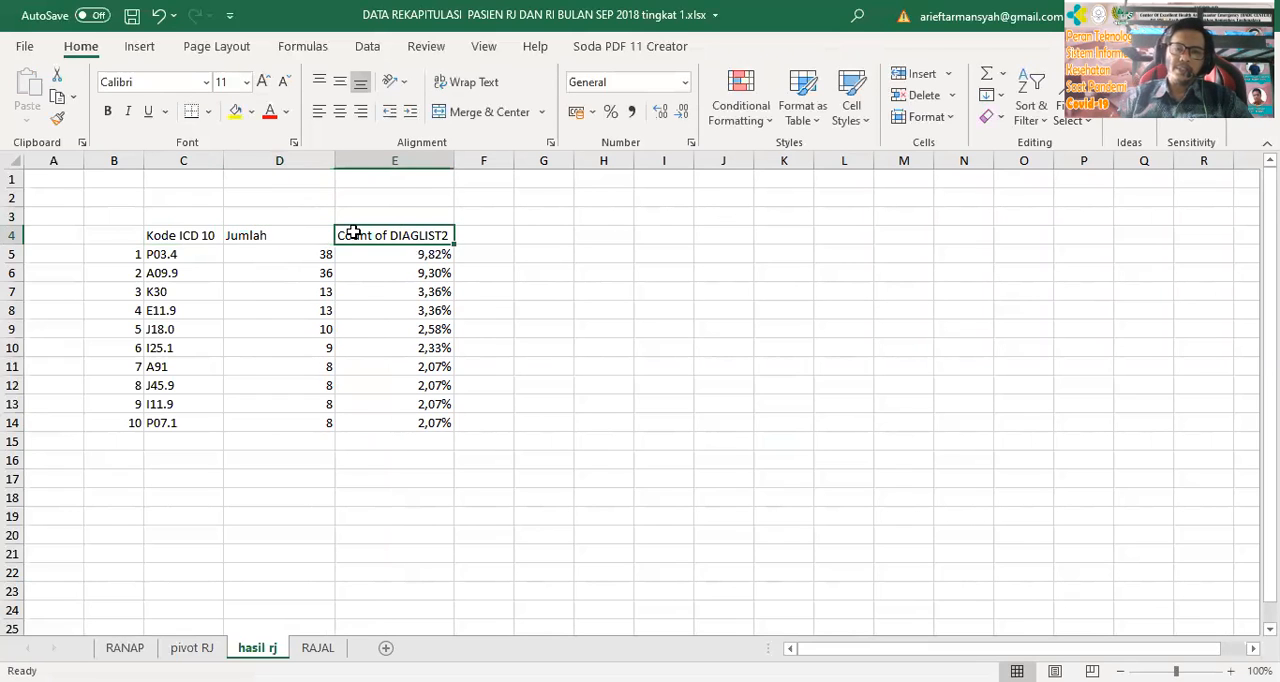
pyautogui.write('Pe')
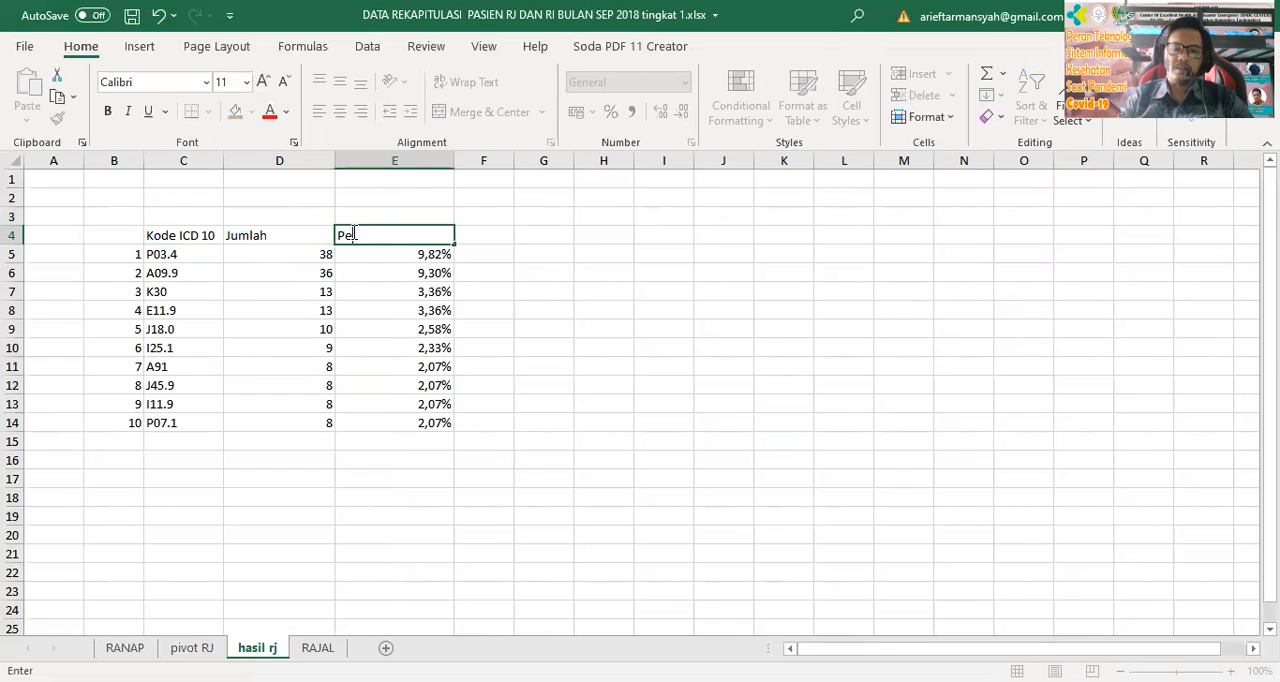
pyautogui.write('rsen')
pyautogui.press('Return')
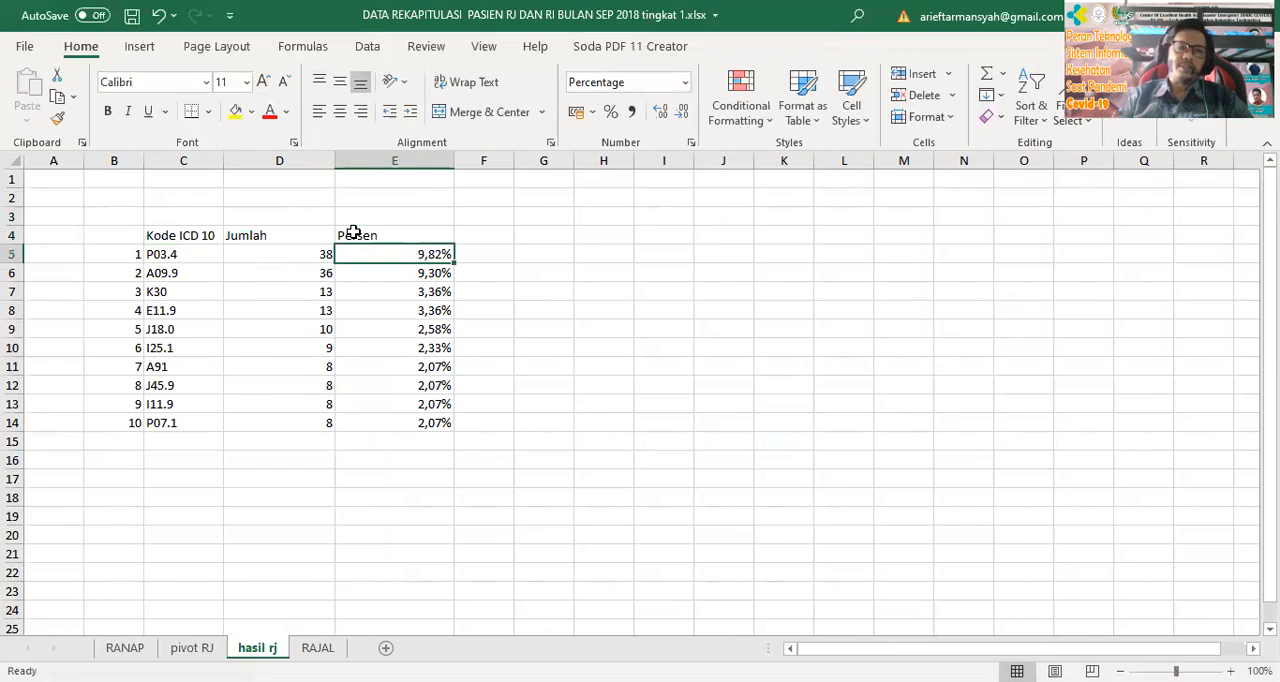
pyautogui.click(775, 448)
# Enter "No." in B4 as the heading of the numbering column
pyautogui.click(125, 240)
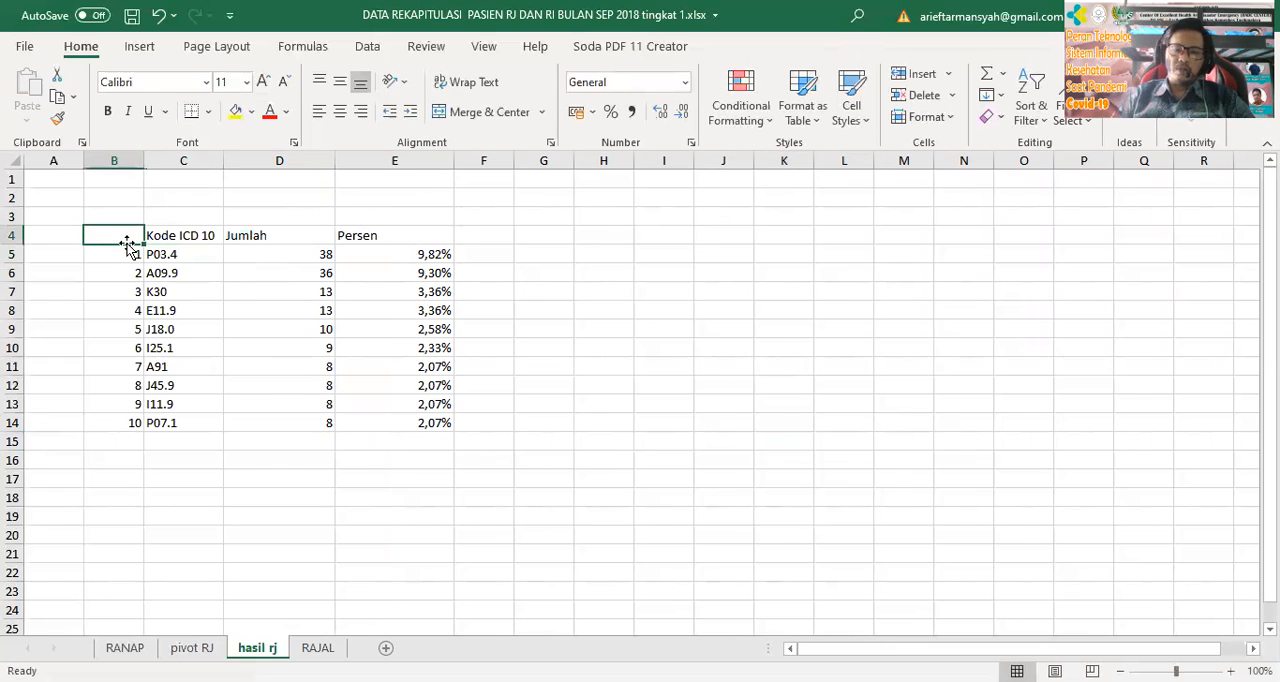
pyautogui.write('No.')
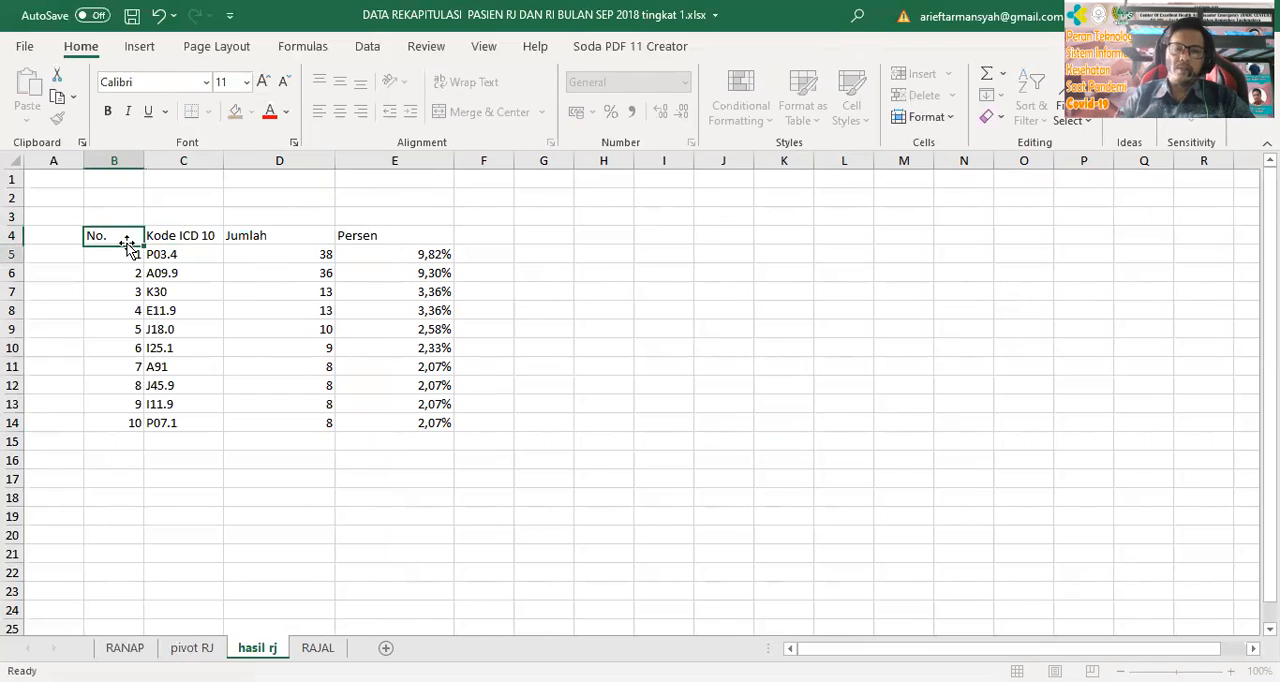
pyautogui.press('Return')
pyautogui.click(254, 349)
pyautogui.moveTo(111, 231); pyautogui.dragTo(437, 425)
pyautogui.click(727, 381)
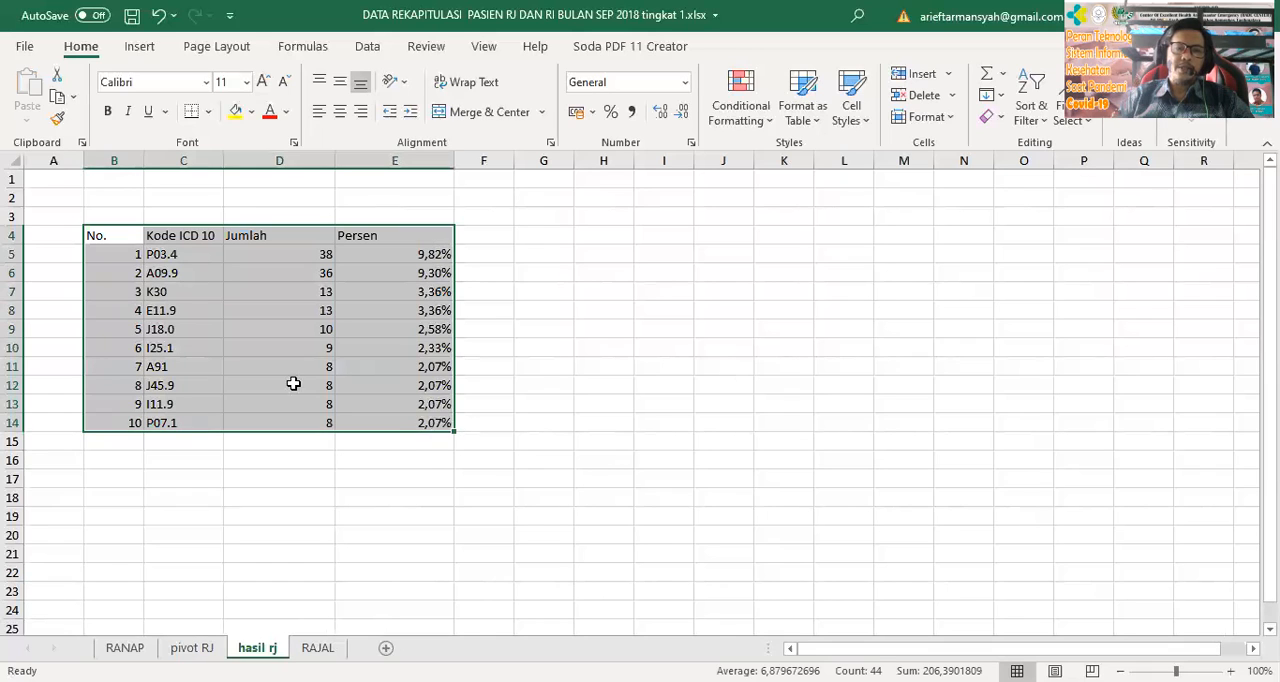
# Label the row below the tenth diagnosis "Total" in C15 and clear the misplaced label from D15
pyautogui.click(187, 443)
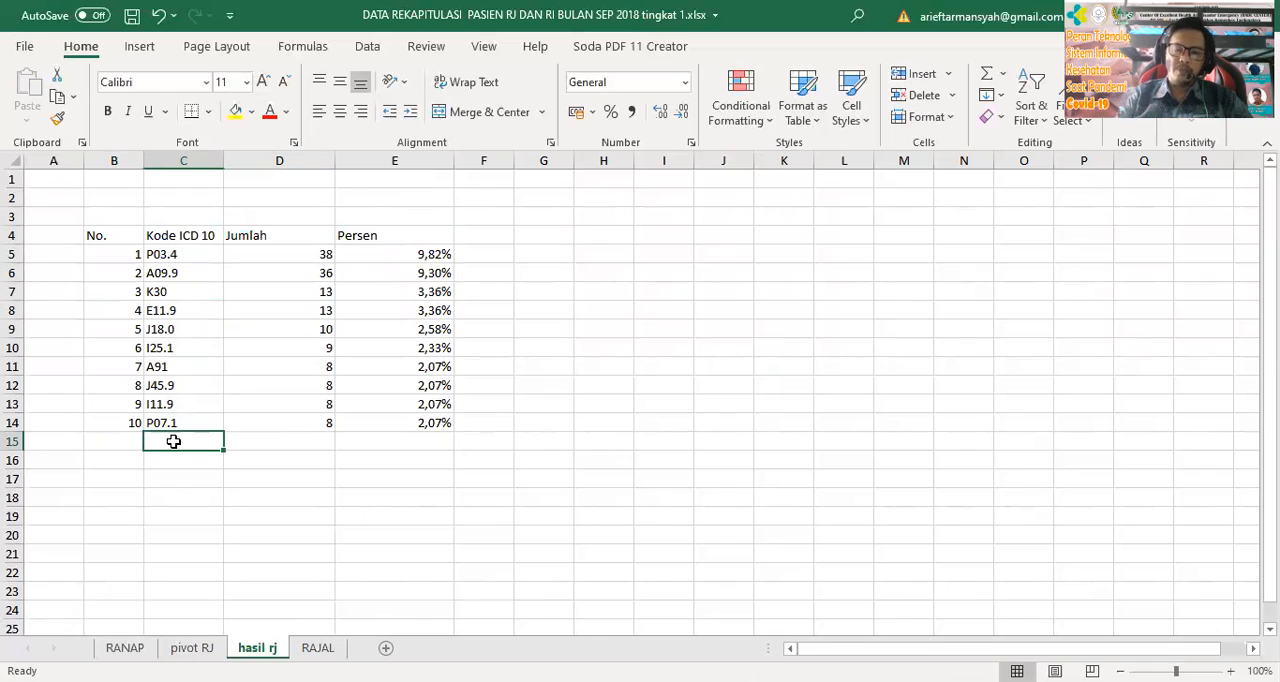
pyautogui.press('Right')
pyautogui.write('T')
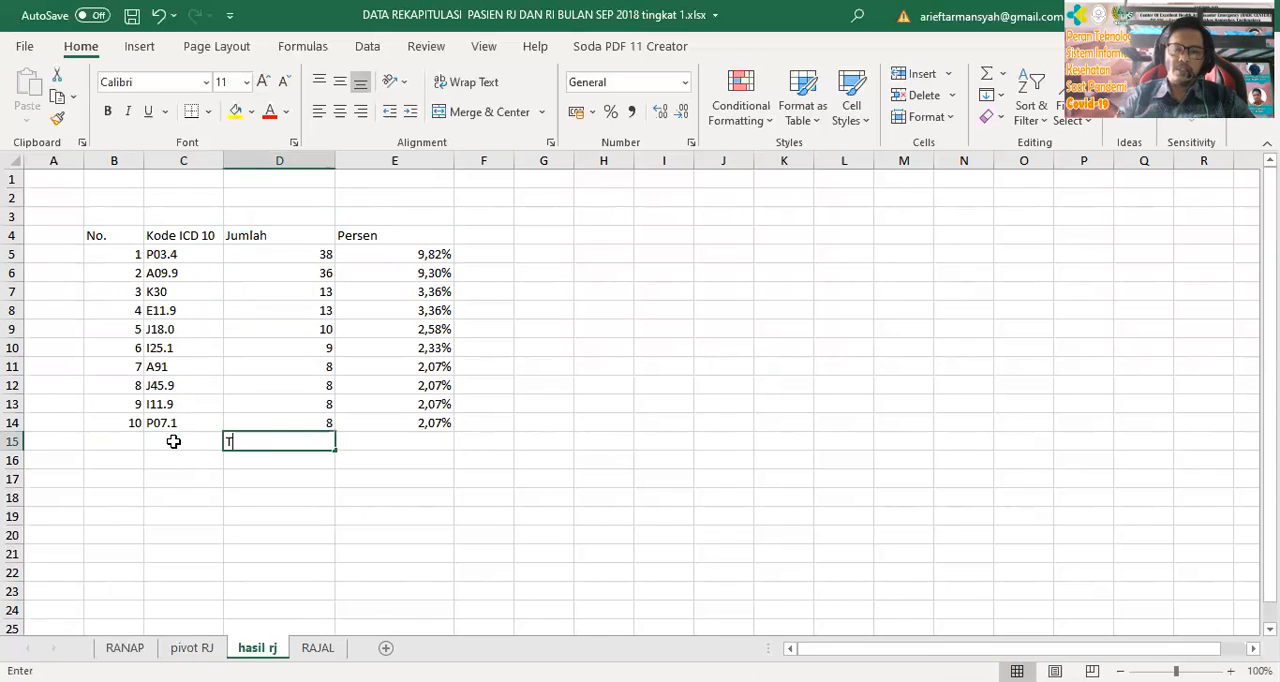
pyautogui.write('otal')
pyautogui.press('Right')
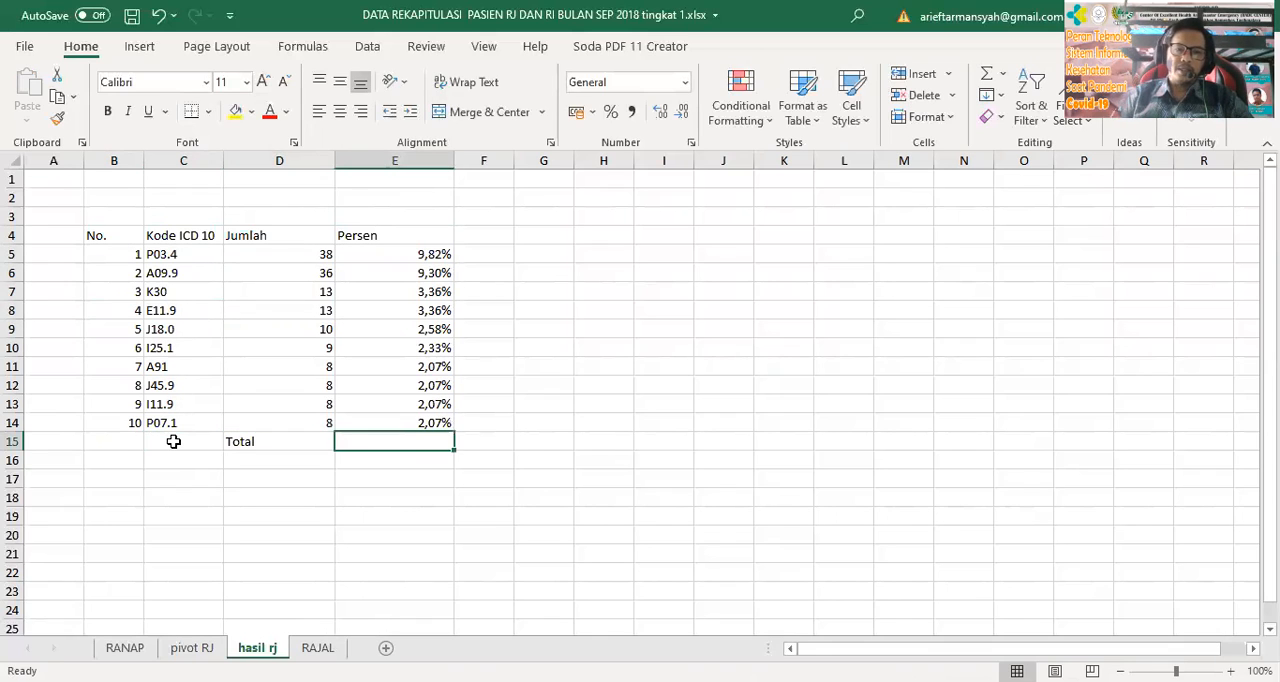
pyautogui.click(173, 441)
pyautogui.write('Tor')
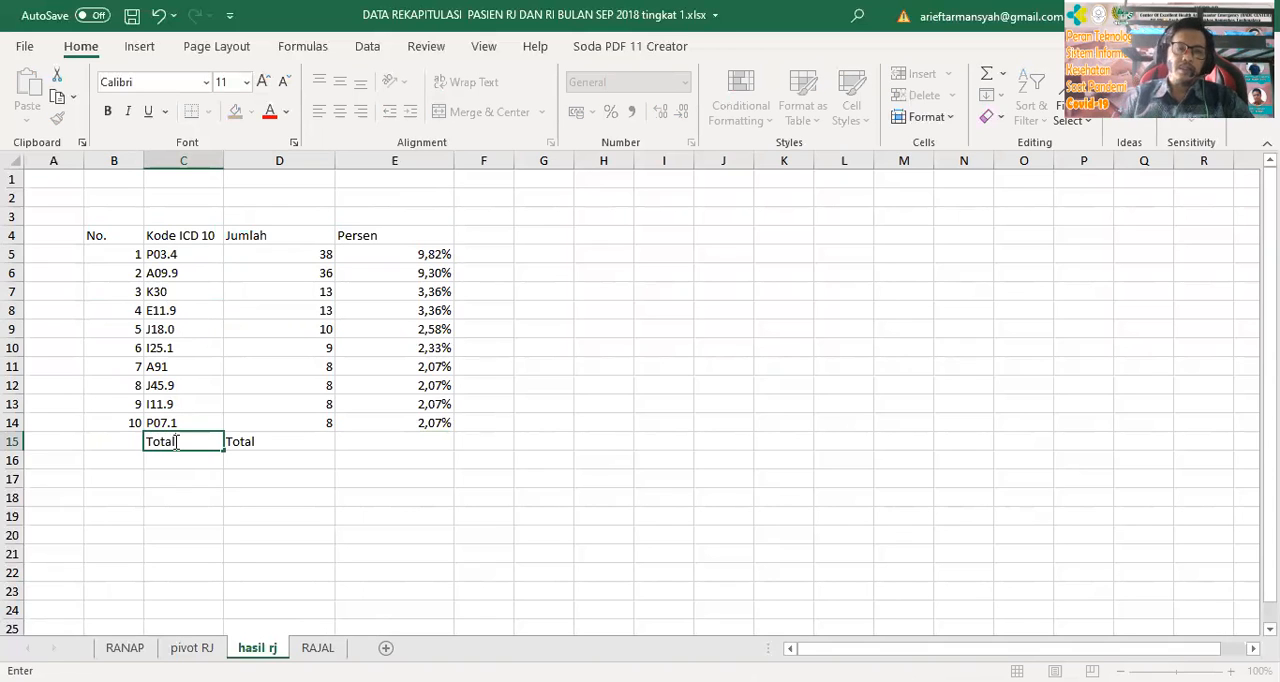
pyautogui.press('Right')
pyautogui.press('Right')
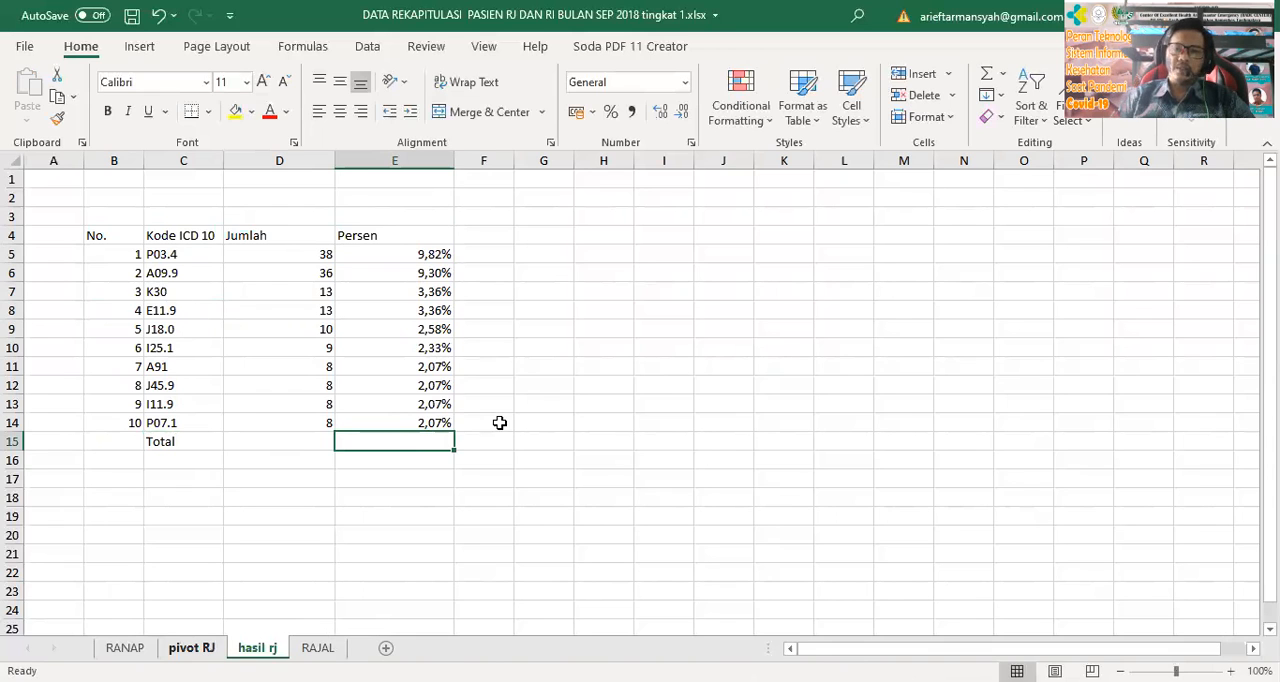
# Look up the grand total on the pivot RJ sheet and enter 387 in D15 and 100% in E15 of hasil rj
pyautogui.hotkey('ctrl', 'pageup')
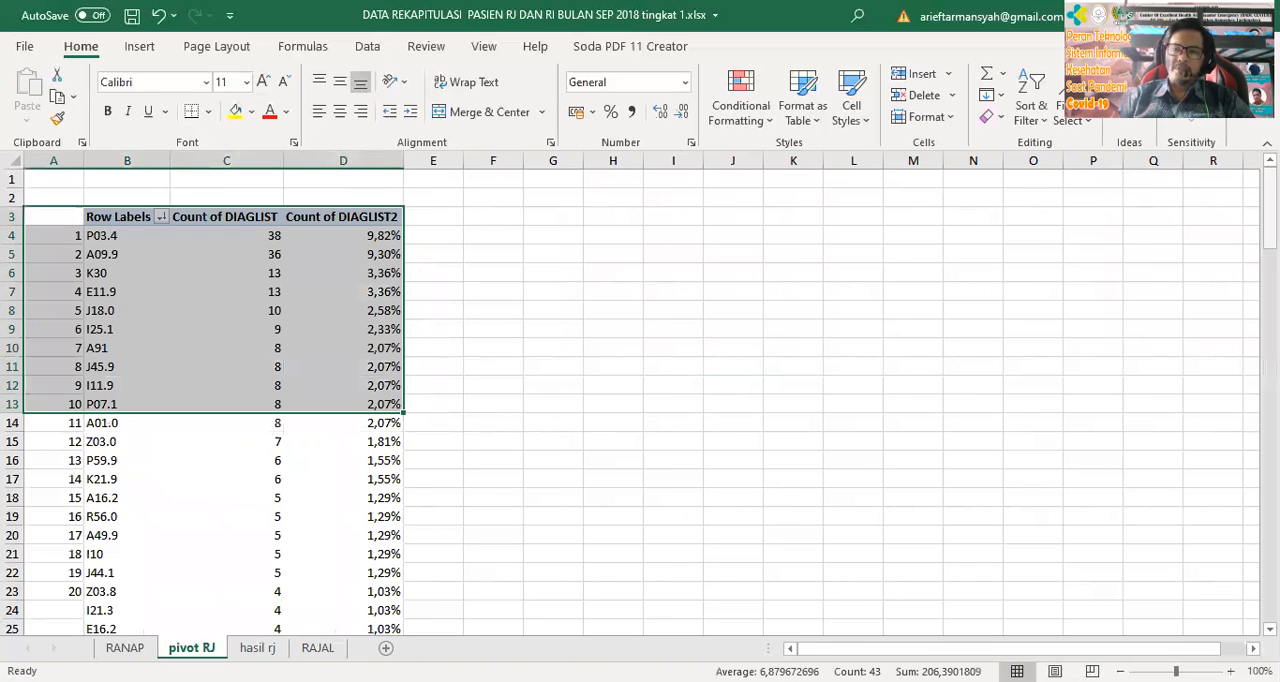
pyautogui.scroll(-20, 262, 555)
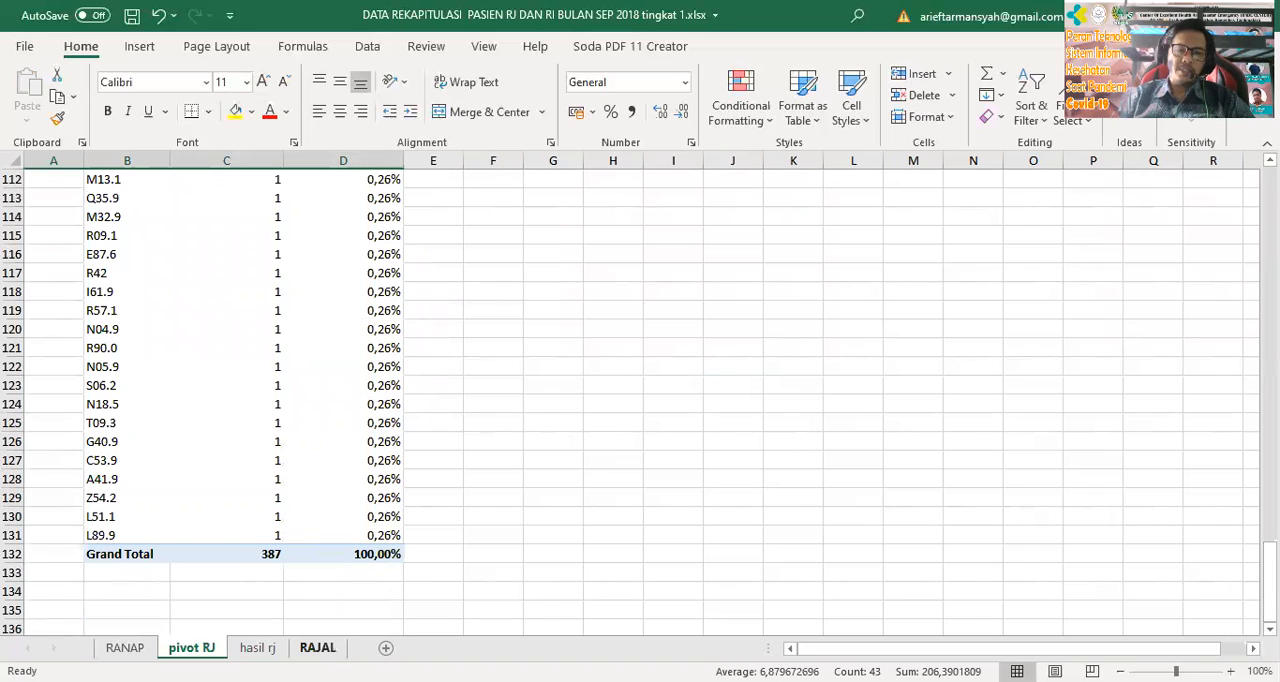
pyautogui.hotkey('ctrl', 'pagedown')
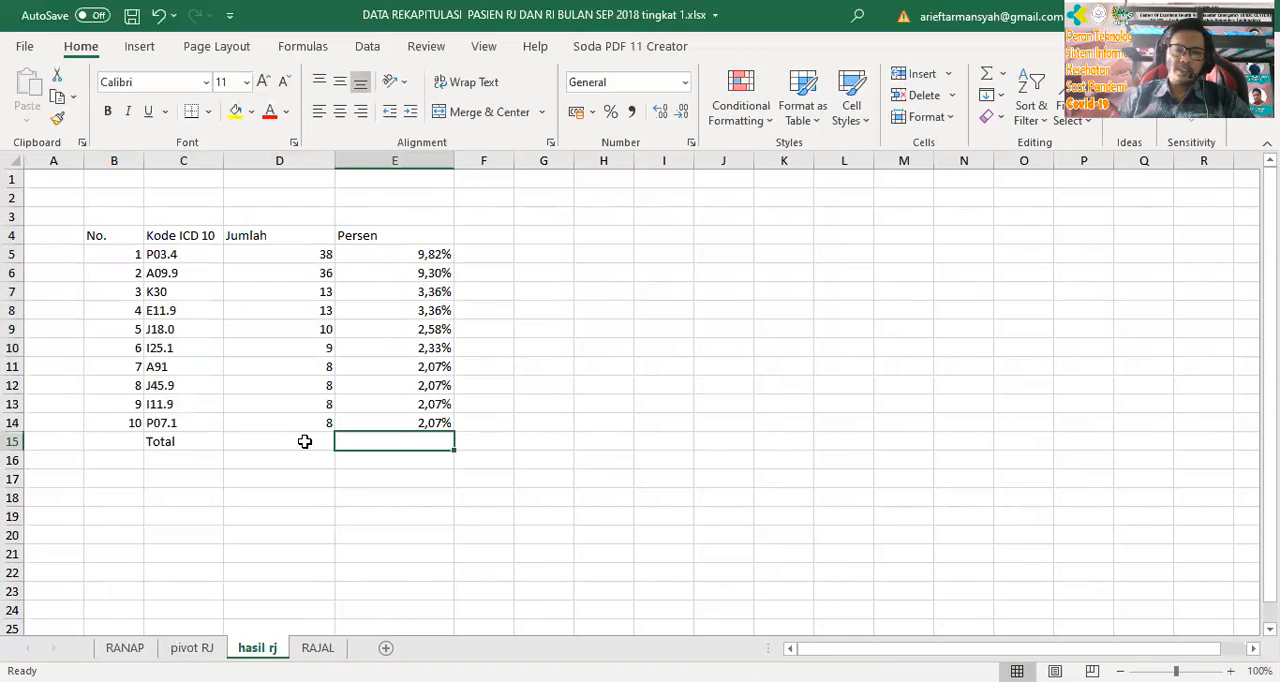
pyautogui.click(305, 441)
pyautogui.write('3')
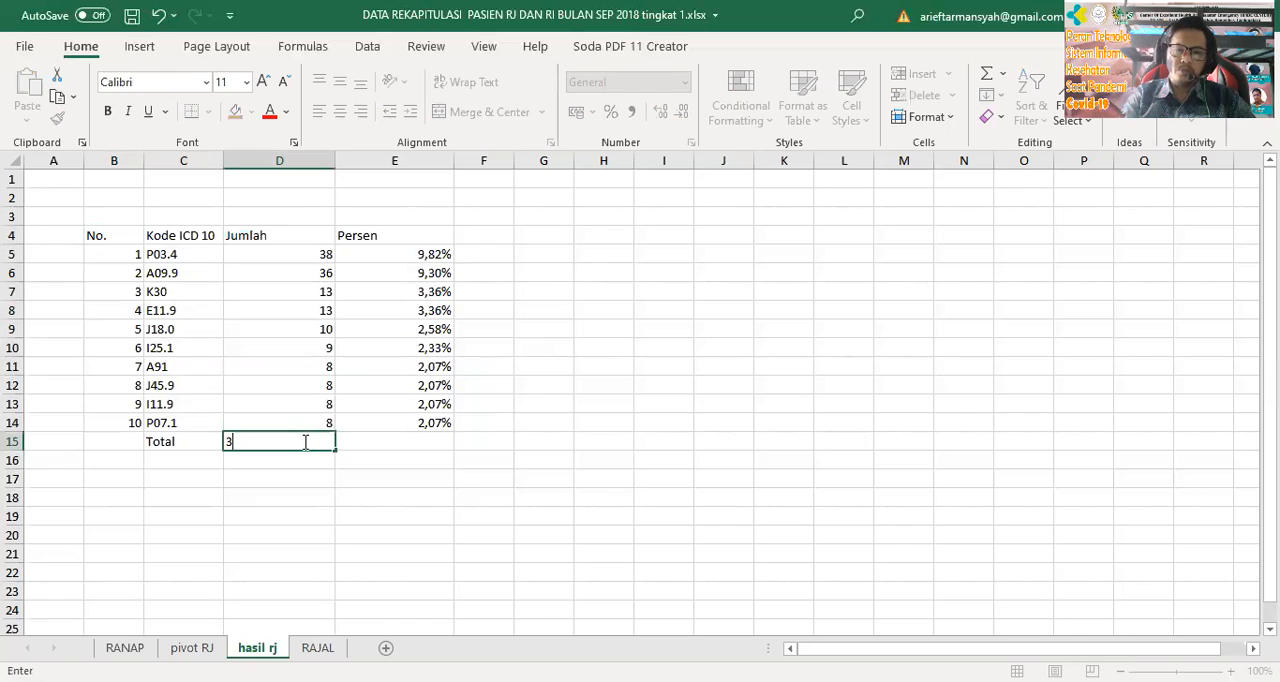
pyautogui.write('87')
pyautogui.press('Tab')
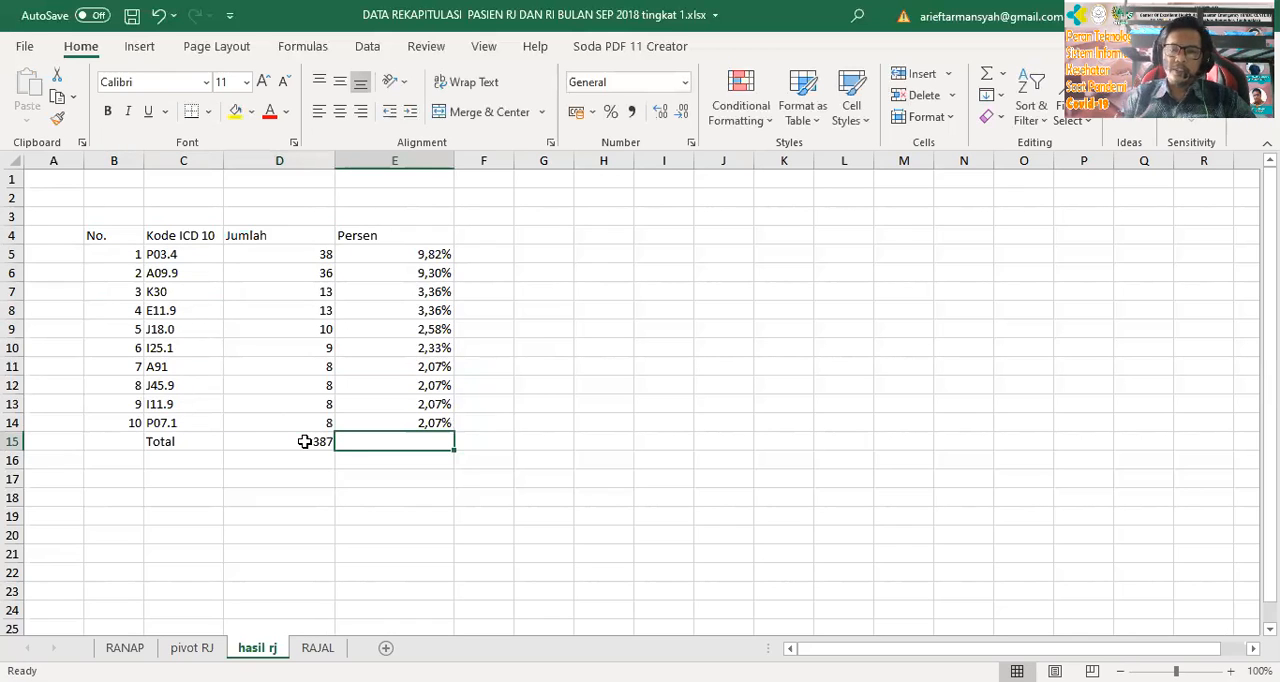
pyautogui.write('100%')
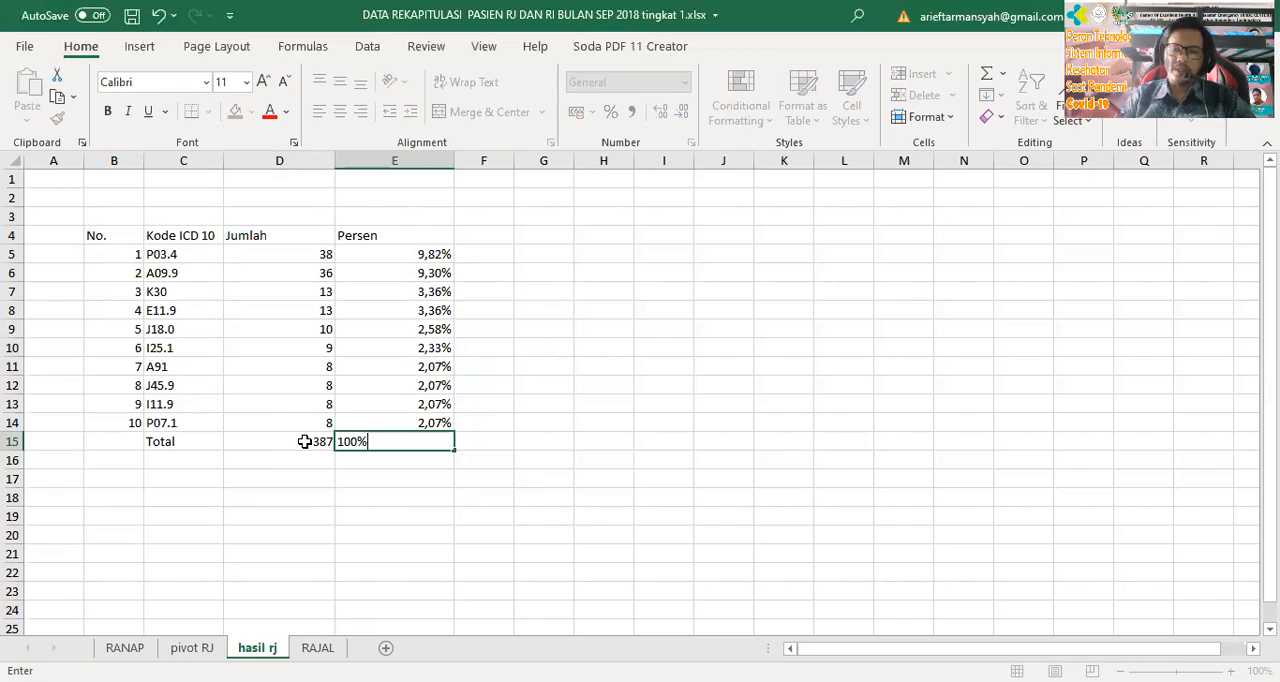
pyautogui.press('Return')
pyautogui.click(663, 403)
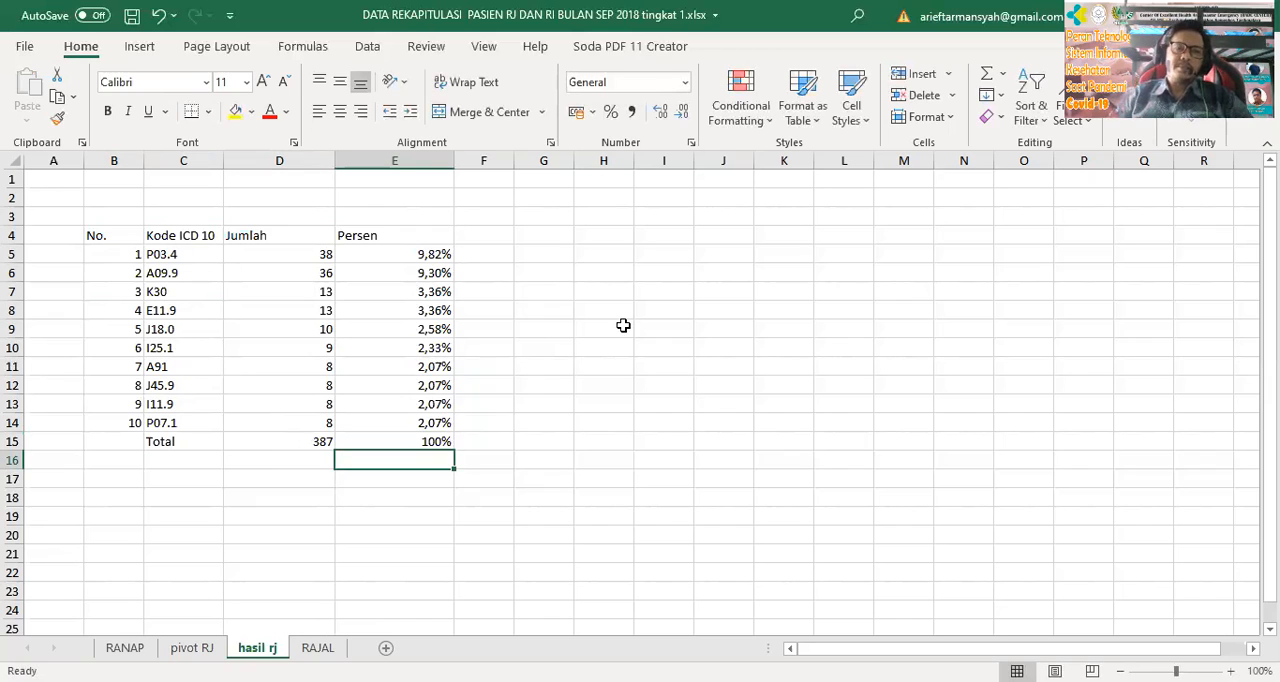
# Narrow column B to about 6.29 and apply borders to all cells of the table, B4 to E15
pyautogui.moveTo(84, 161); pyautogui.dragTo(141, 161)
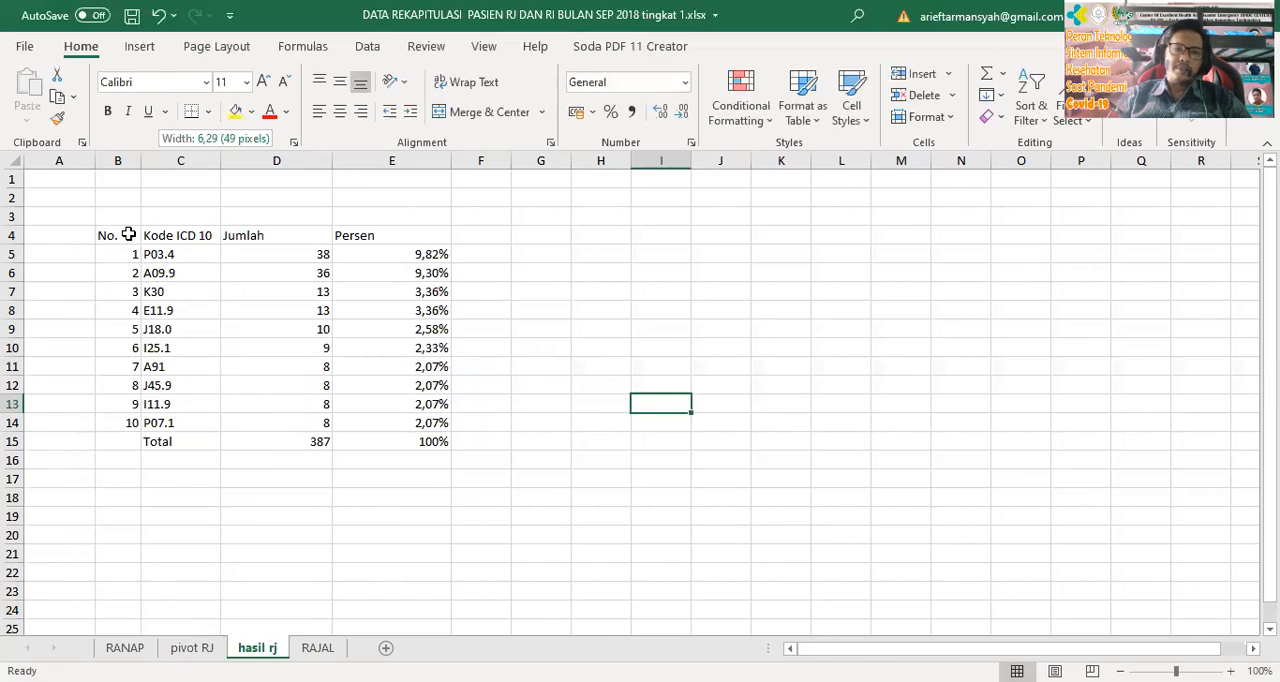
pyautogui.moveTo(128, 235); pyautogui.dragTo(434, 442)
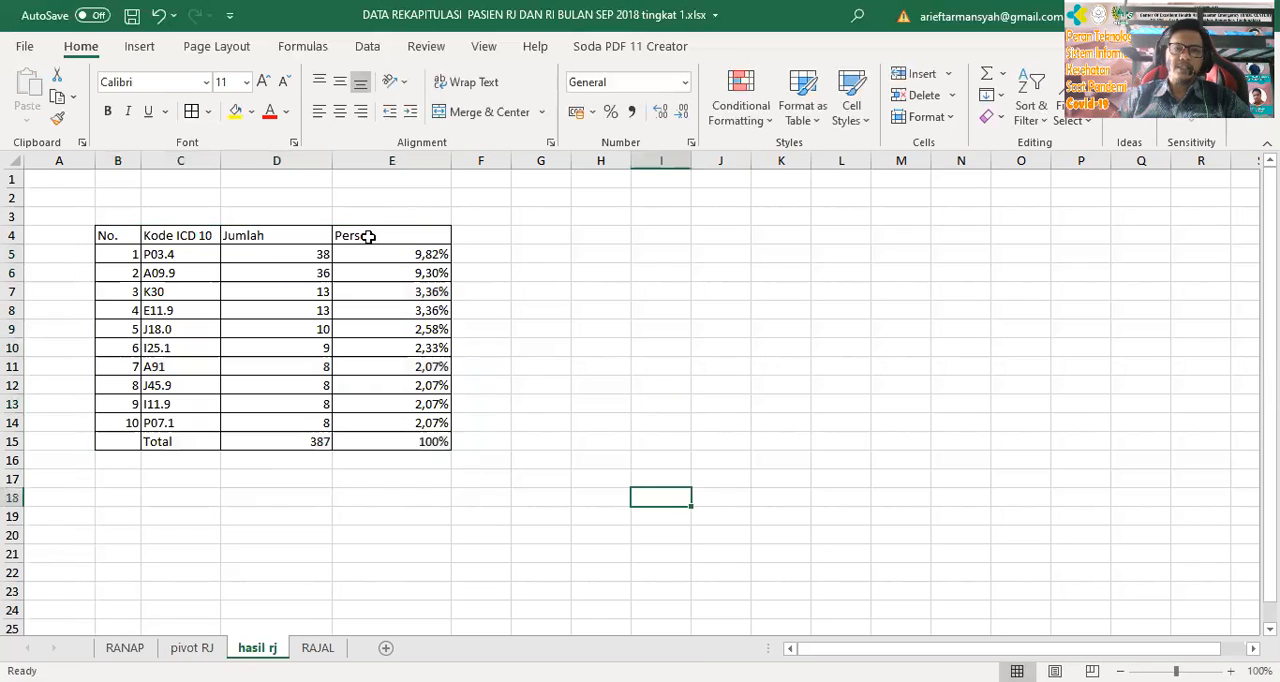
# Centre the headings in B4 to E4 and make them bold
pyautogui.moveTo(118, 237); pyautogui.dragTo(368, 237)
pyautogui.click(341, 114)
pyautogui.click(643, 429)
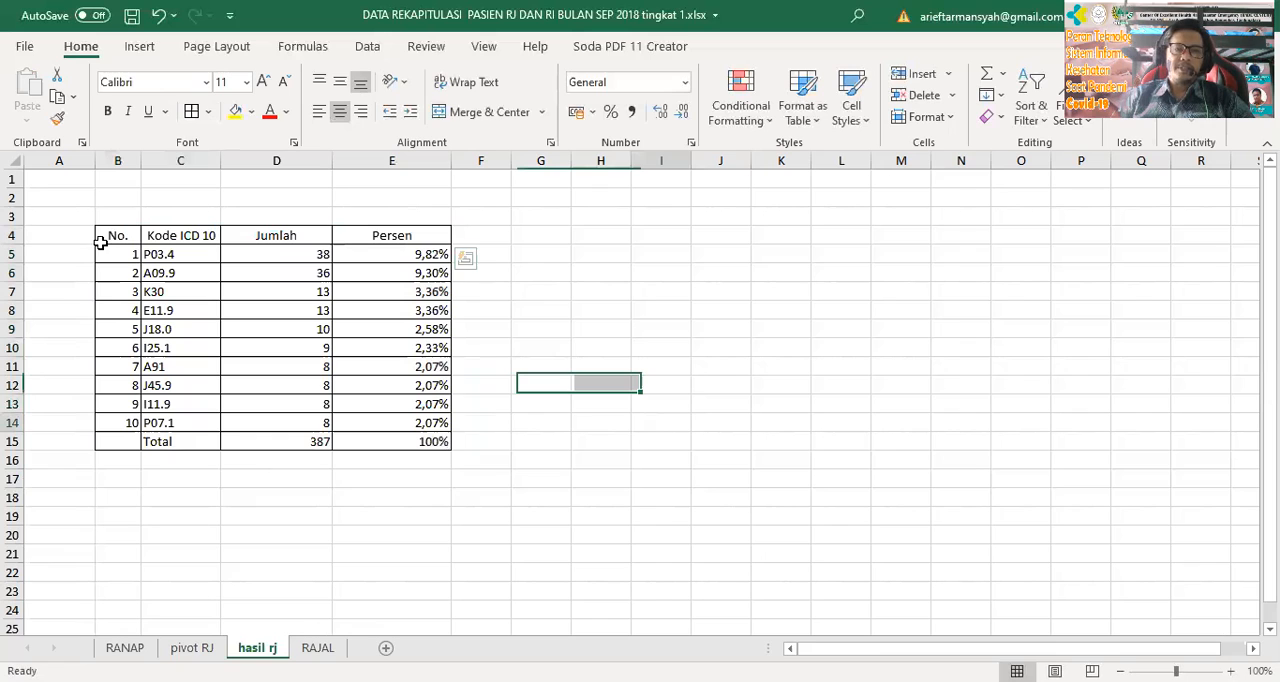
pyautogui.moveTo(118, 237); pyautogui.dragTo(402, 238)
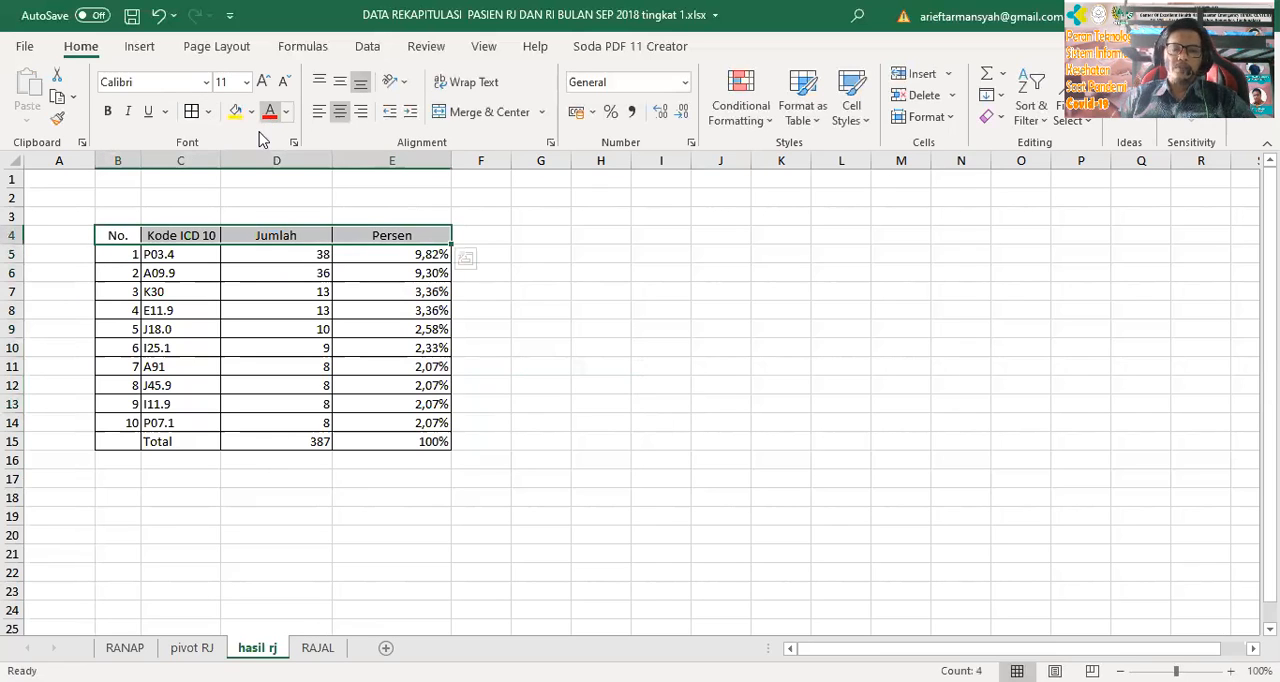
pyautogui.hotkey('ctrl', 'b')
pyautogui.click(659, 458)
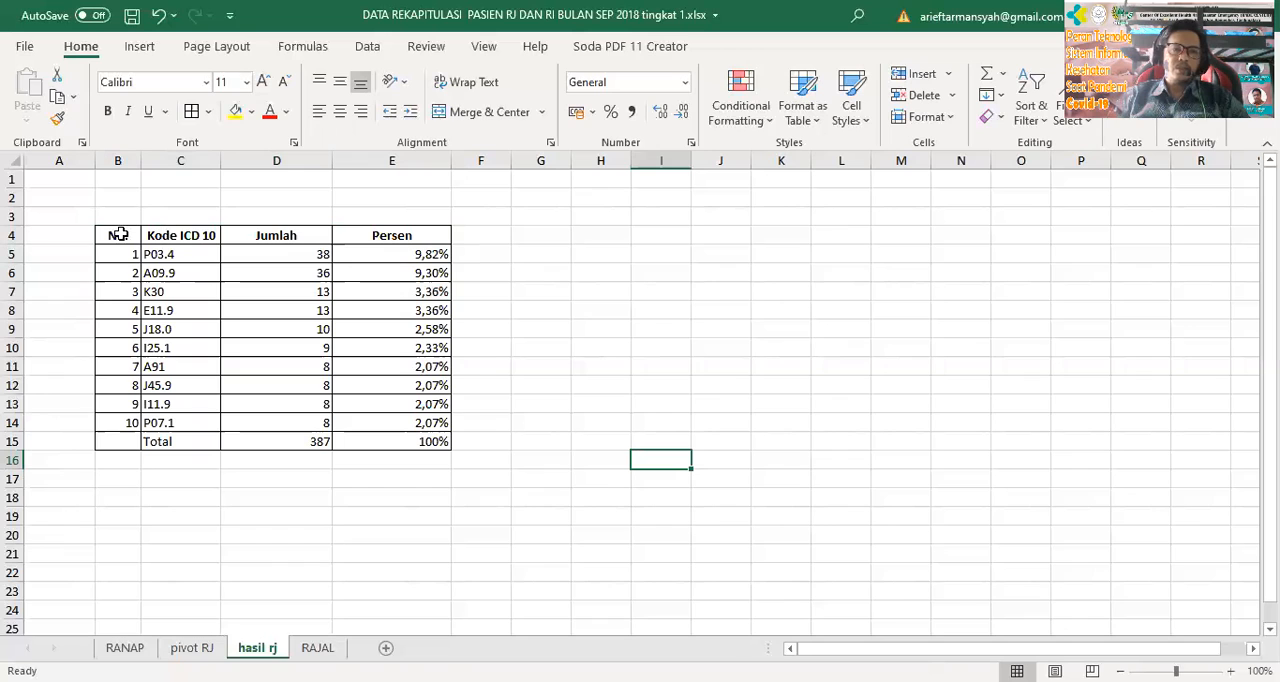
# Copy the whole formatted table, cells B4 to E15
pyautogui.moveTo(117, 235); pyautogui.dragTo(394, 441)
pyautogui.hotkey('ctrl', 'c')
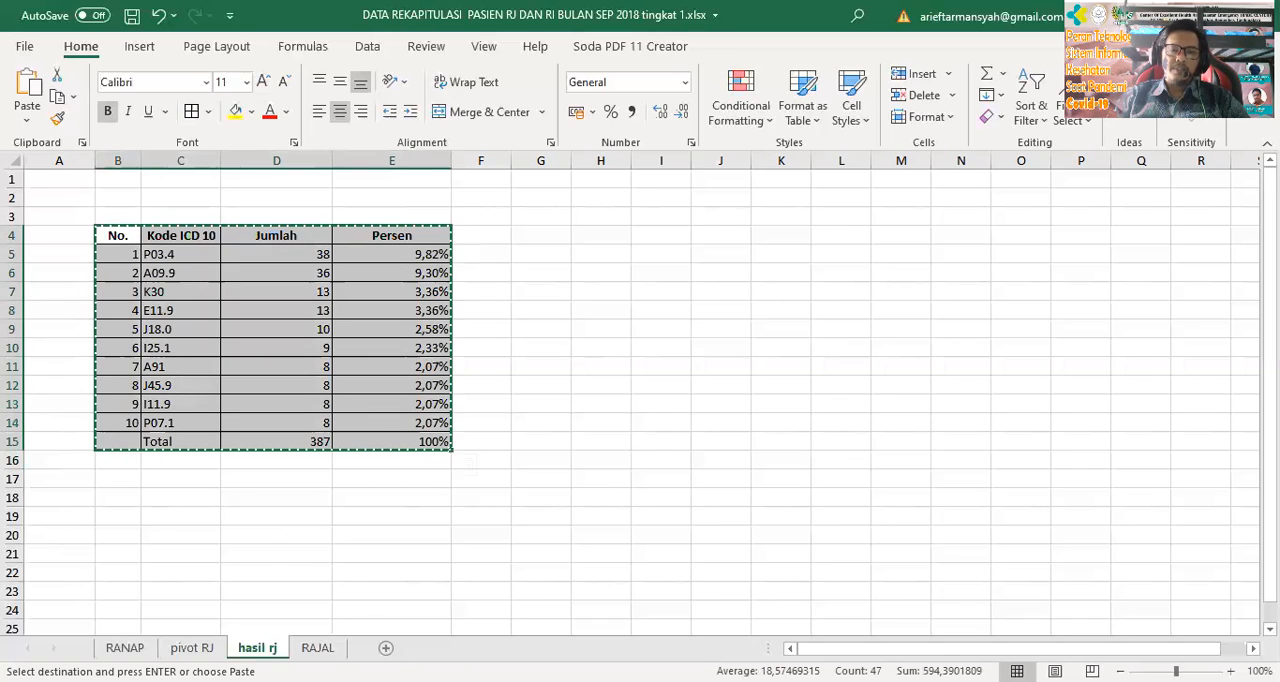
pyautogui.hotkey('alt', 'Tab')
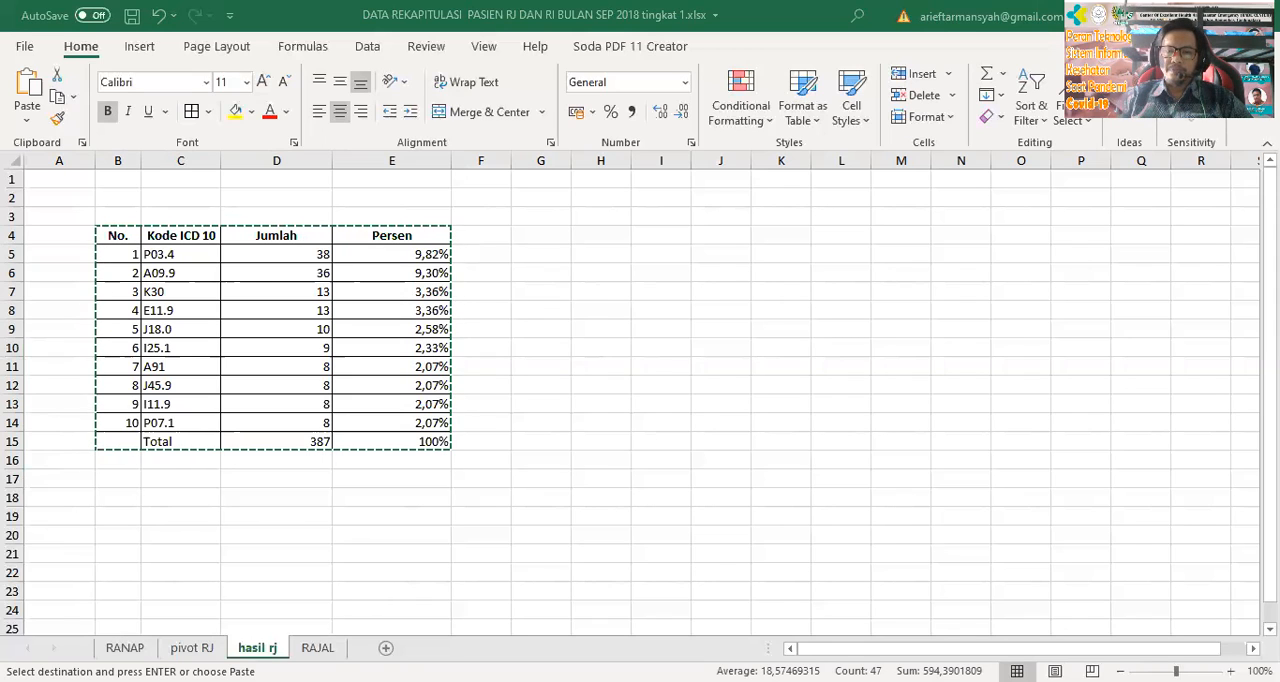
pyautogui.click(591, 316)
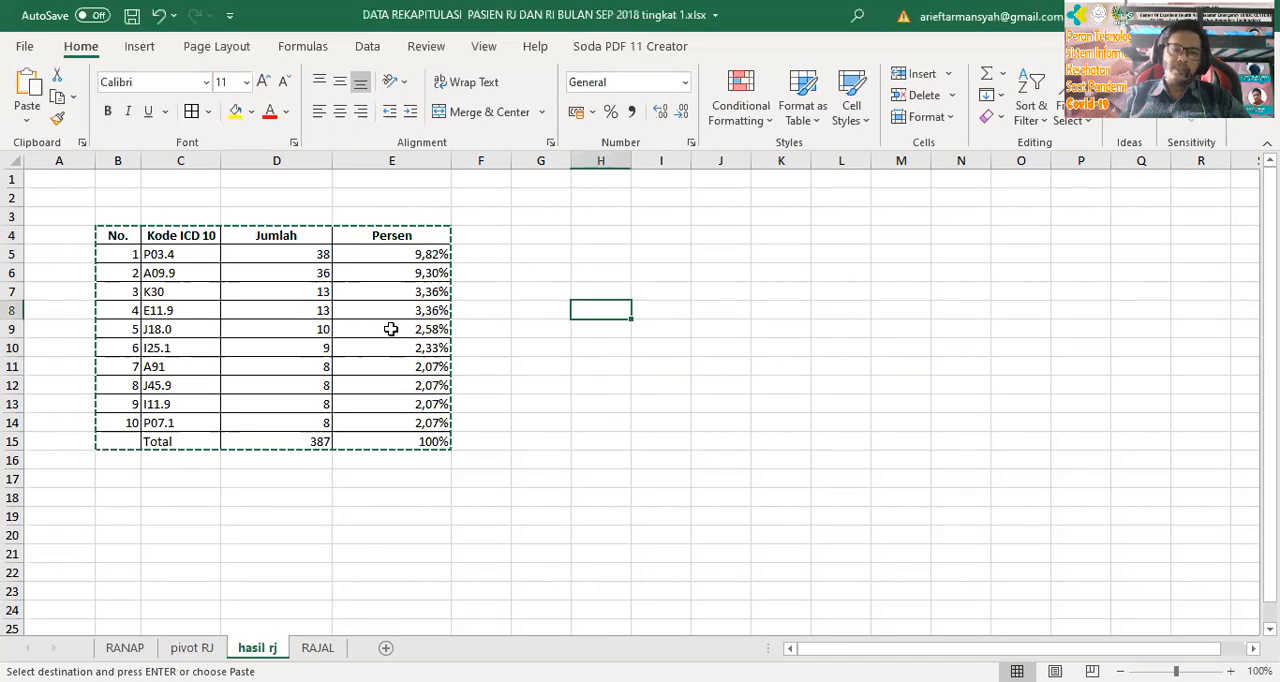
pyautogui.click(659, 477)
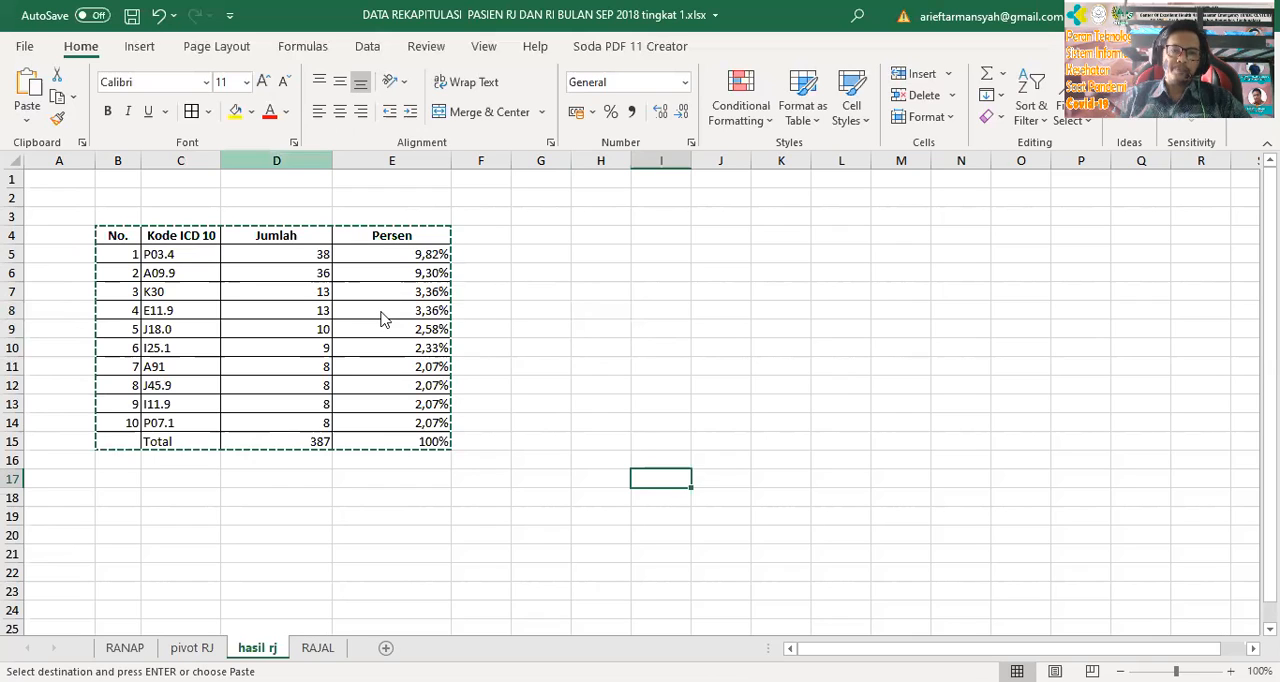
# Insert a blank column between Kode ICD 10 and Jumlah and head it "Deskripsi" in D4
pyautogui.click(432, 345)
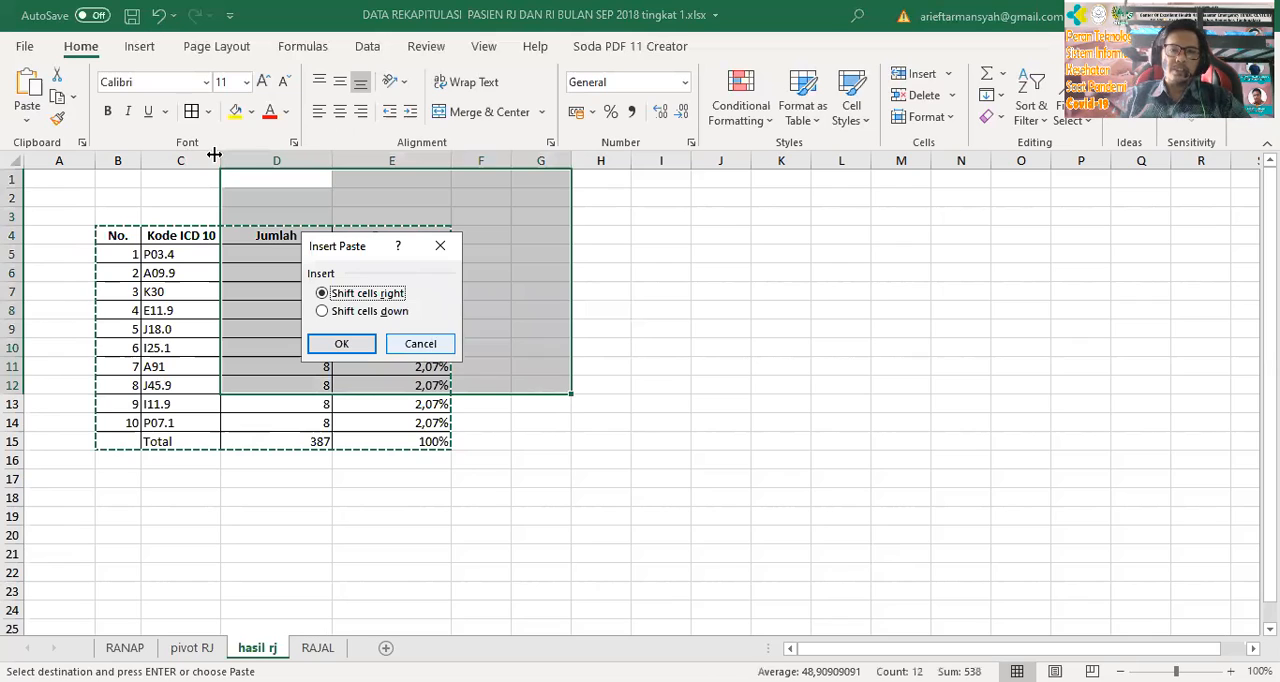
pyautogui.rightClick(272, 158)
pyautogui.click(382, 315)
pyautogui.click(277, 236)
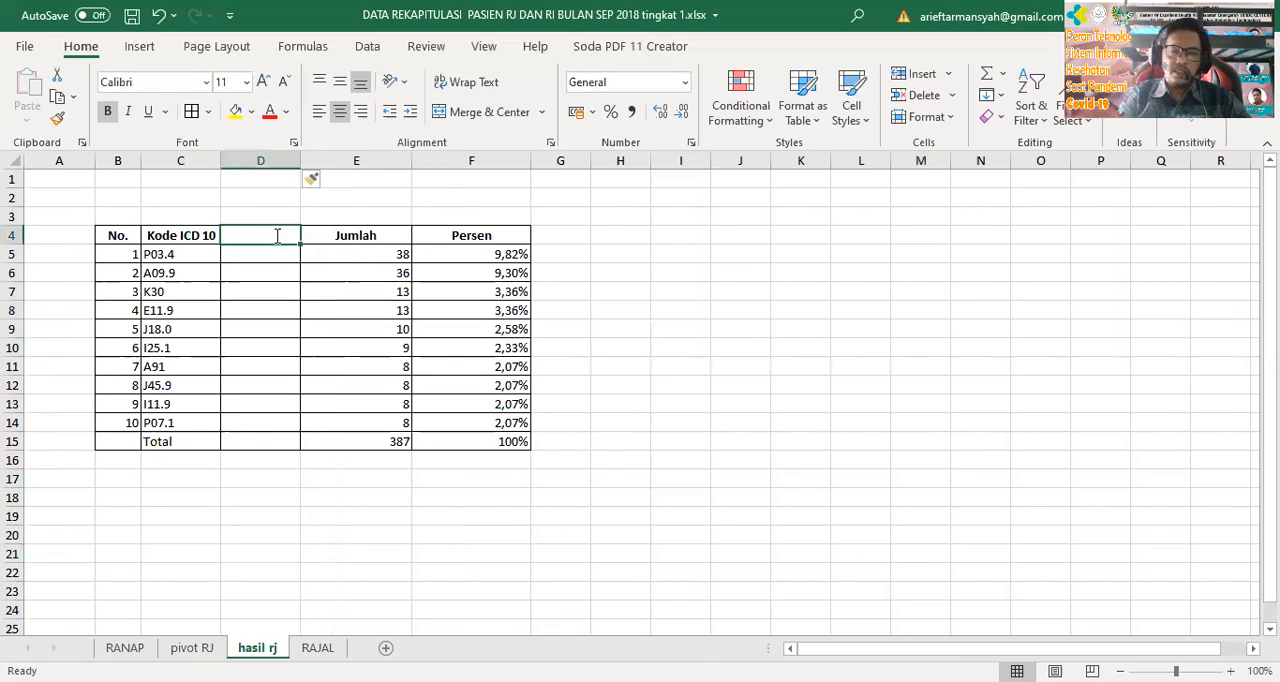
pyautogui.write('Deskripsi')
pyautogui.press('Return')
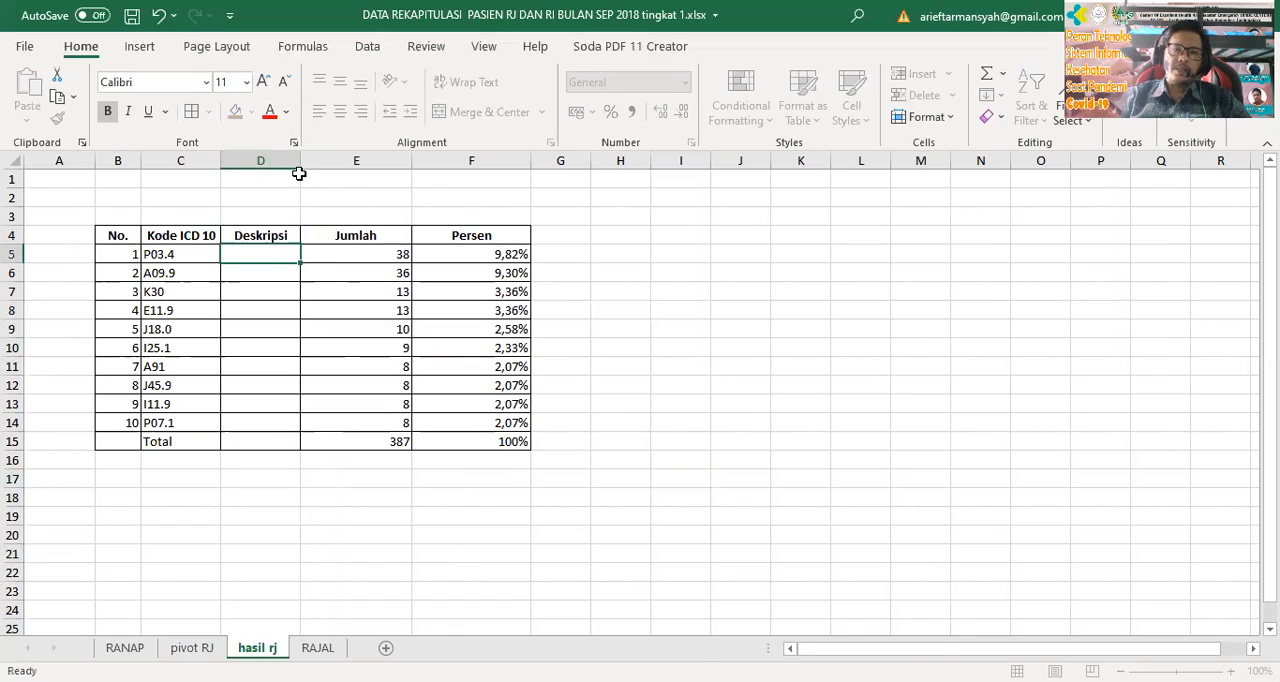
# Widen column D and enter "Bayi baru lahir SC" in D5 as the description of code P03.4
pyautogui.moveTo(297, 160); pyautogui.dragTo(329, 160)
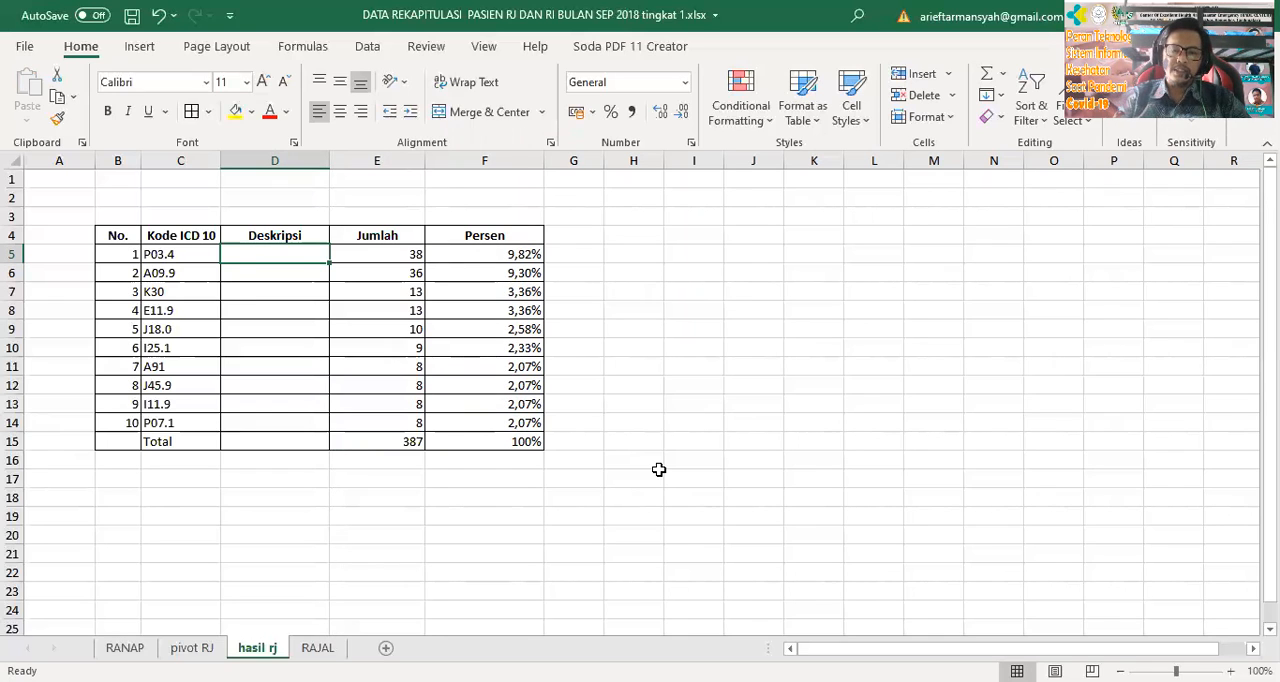
pyautogui.write('Bayi baru lahir SC')
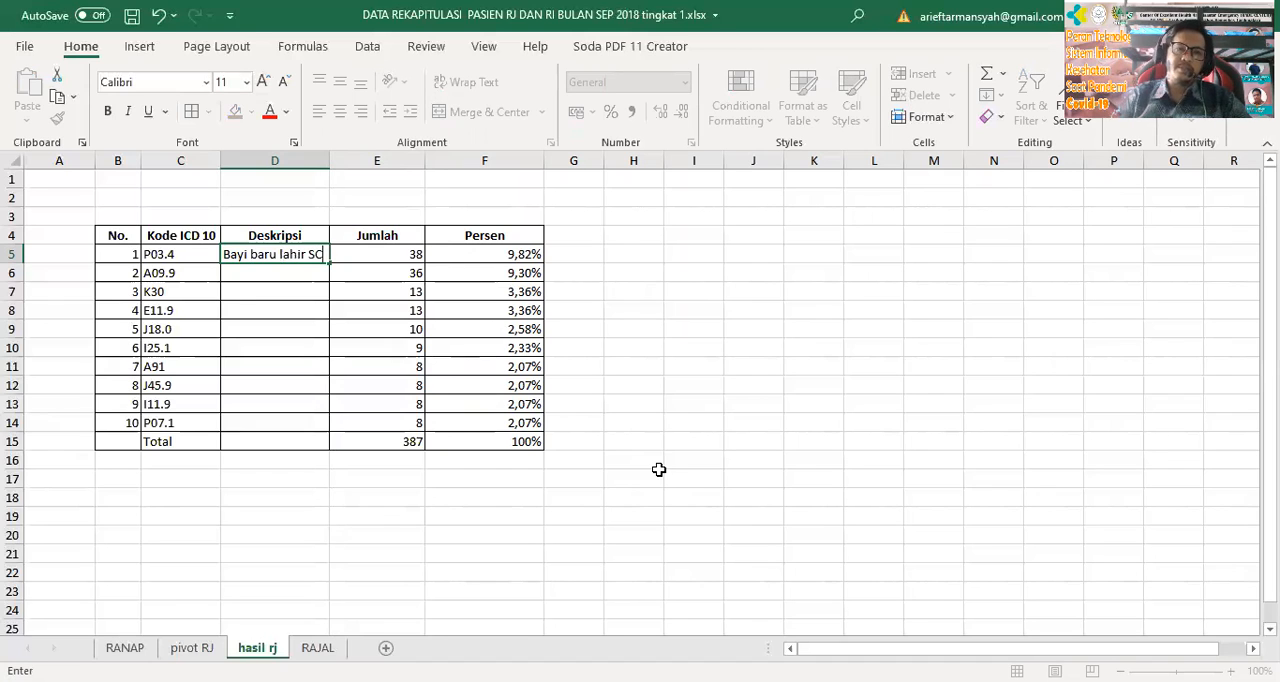
pyautogui.press('Return')
pyautogui.click(293, 253)
pyautogui.click(290, 279)
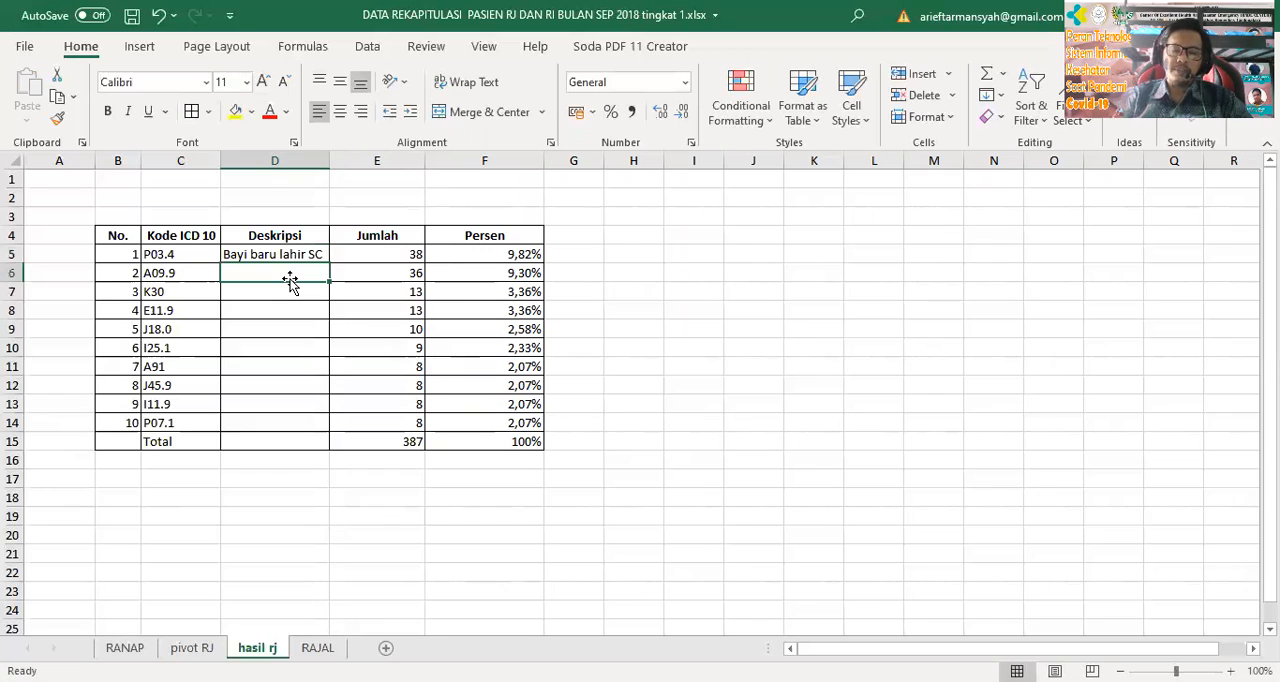
# Enter "GEA" in D6 as the description of A09.9 and repeat the D5:D6 descriptions down to D14
pyautogui.write('GEA')
pyautogui.click(985, 330)
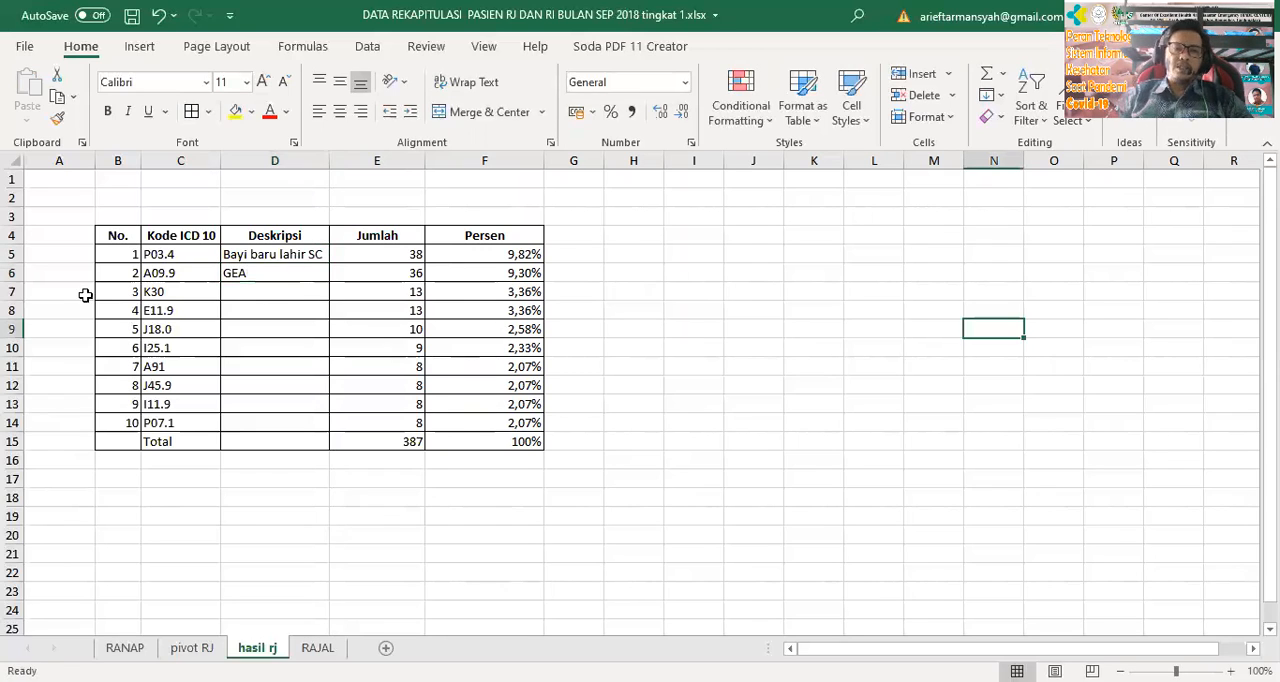
pyautogui.click(306, 275)
pyautogui.moveTo(314, 256); pyautogui.dragTo(320, 428)
pyautogui.click(455, 575)
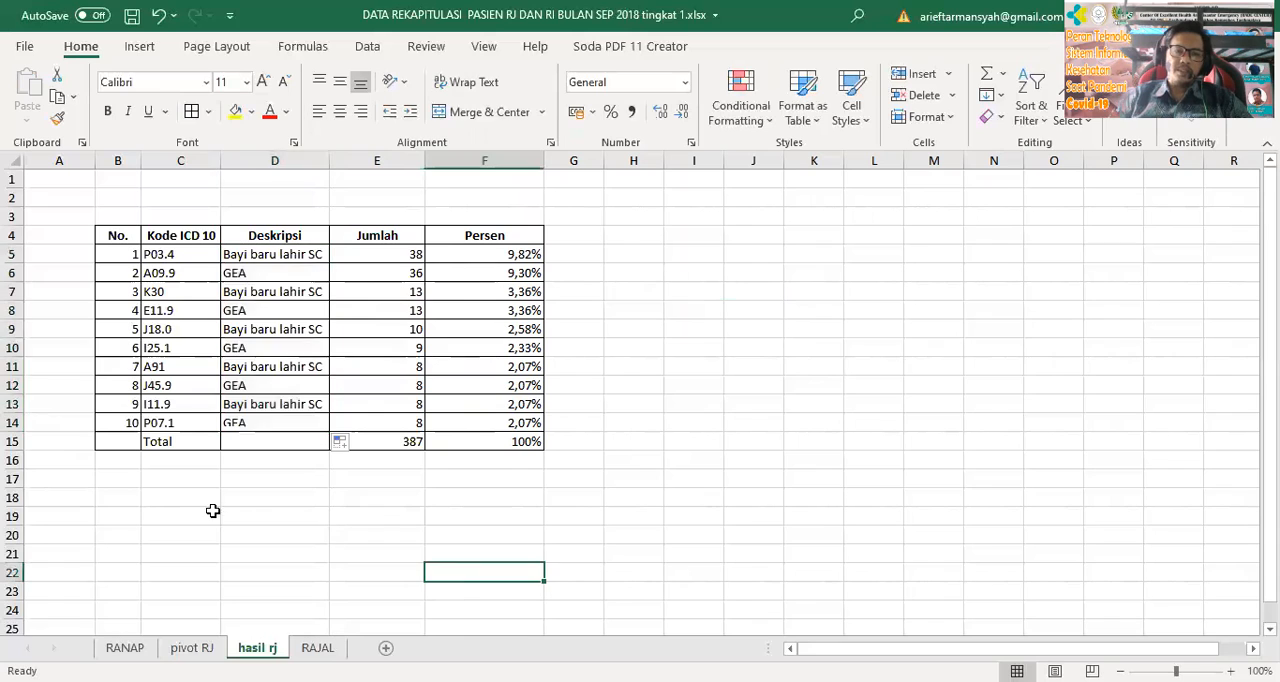
# Merge and centre the Total label across C15 and D15
pyautogui.moveTo(194, 440); pyautogui.dragTo(259, 438)
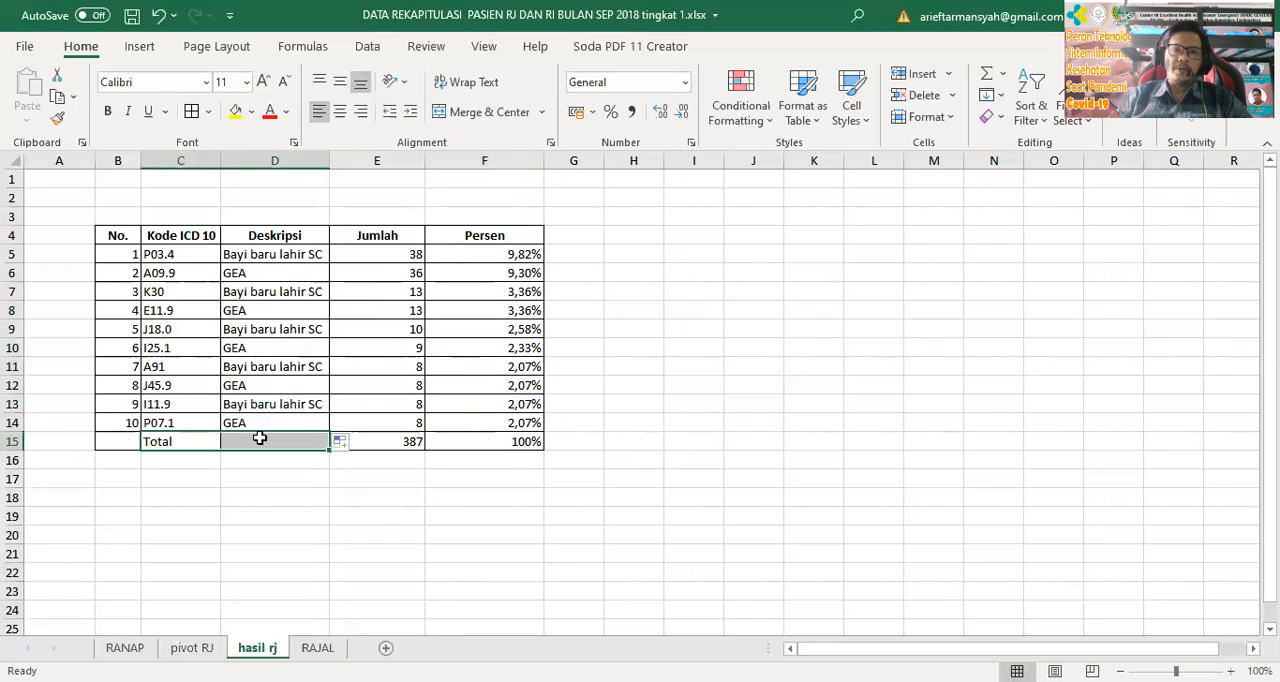
pyautogui.click(491, 112)
pyautogui.click(804, 494)
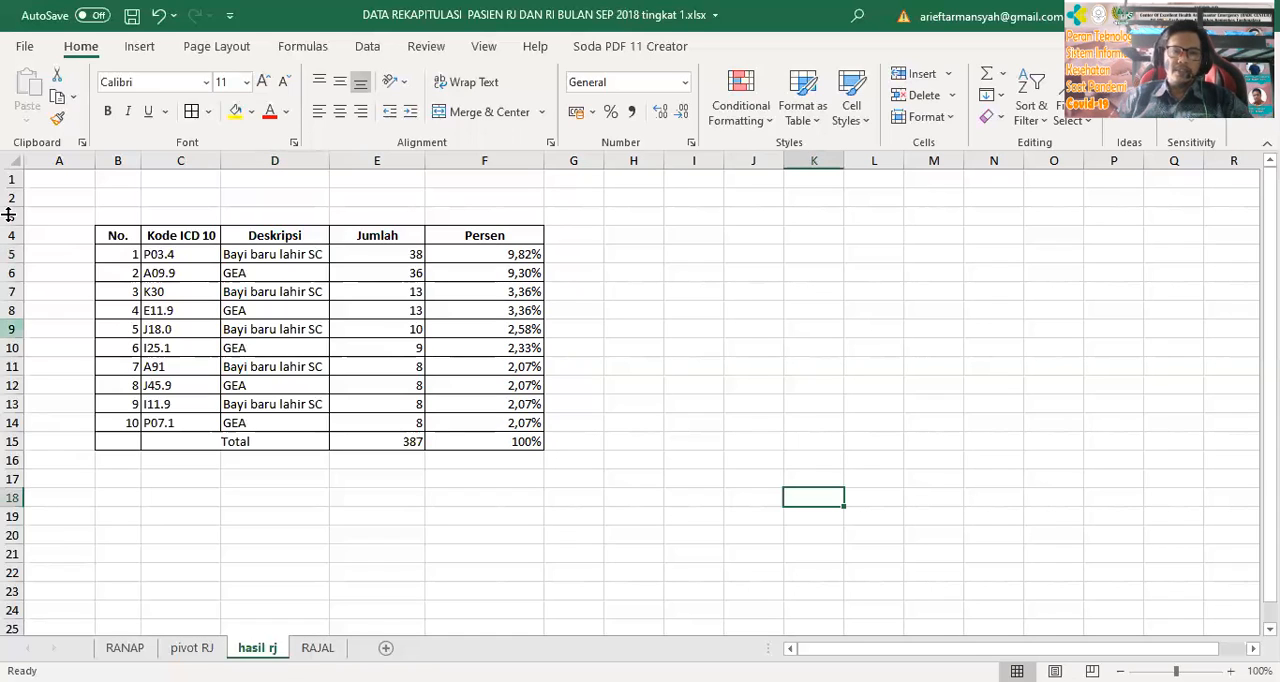
# Narrow the Jumlah and Persen columns, E and F, to fit the table's contents more closely
pyautogui.click(642, 436)
pyautogui.moveTo(424, 160); pyautogui.dragTo(411, 160)
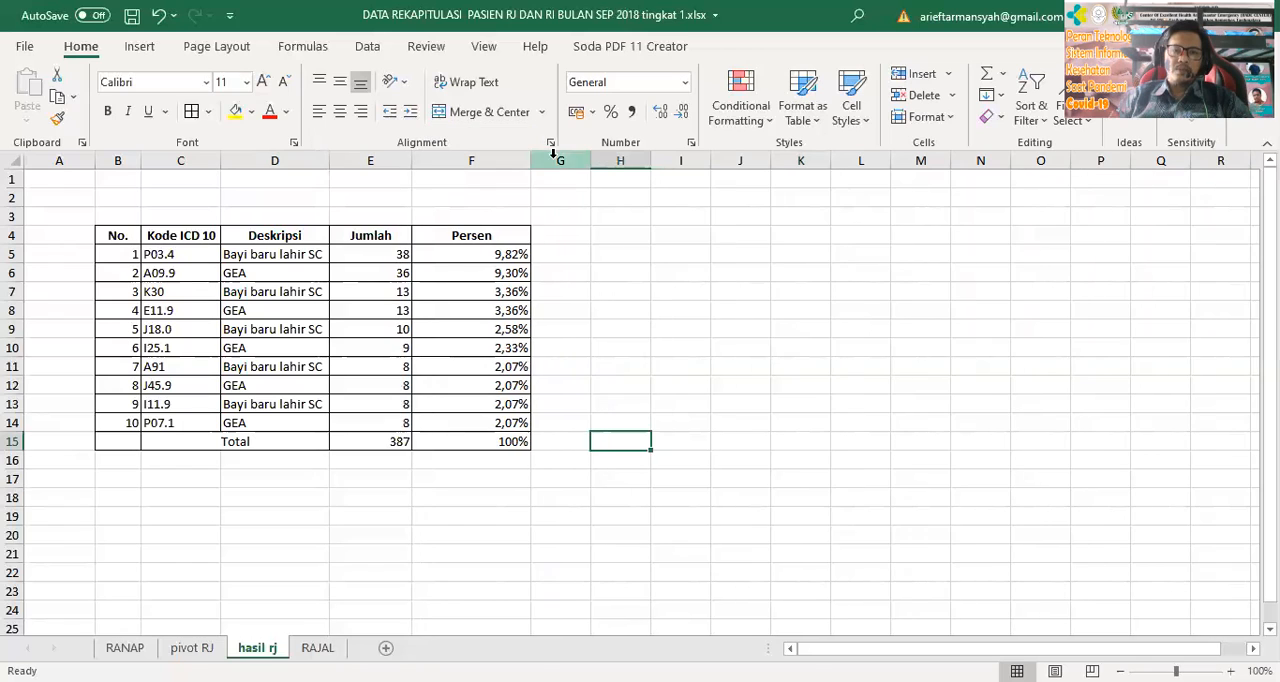
pyautogui.moveTo(533, 160); pyautogui.dragTo(503, 160)
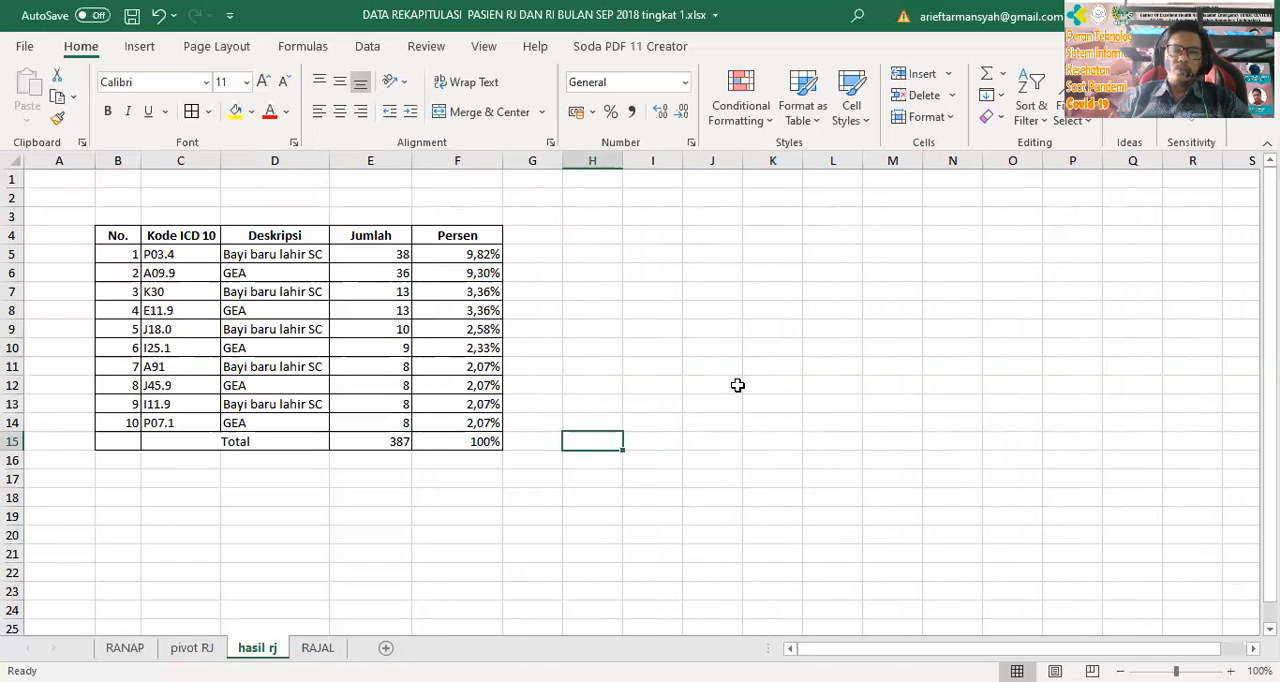
pyautogui.click(737, 385)
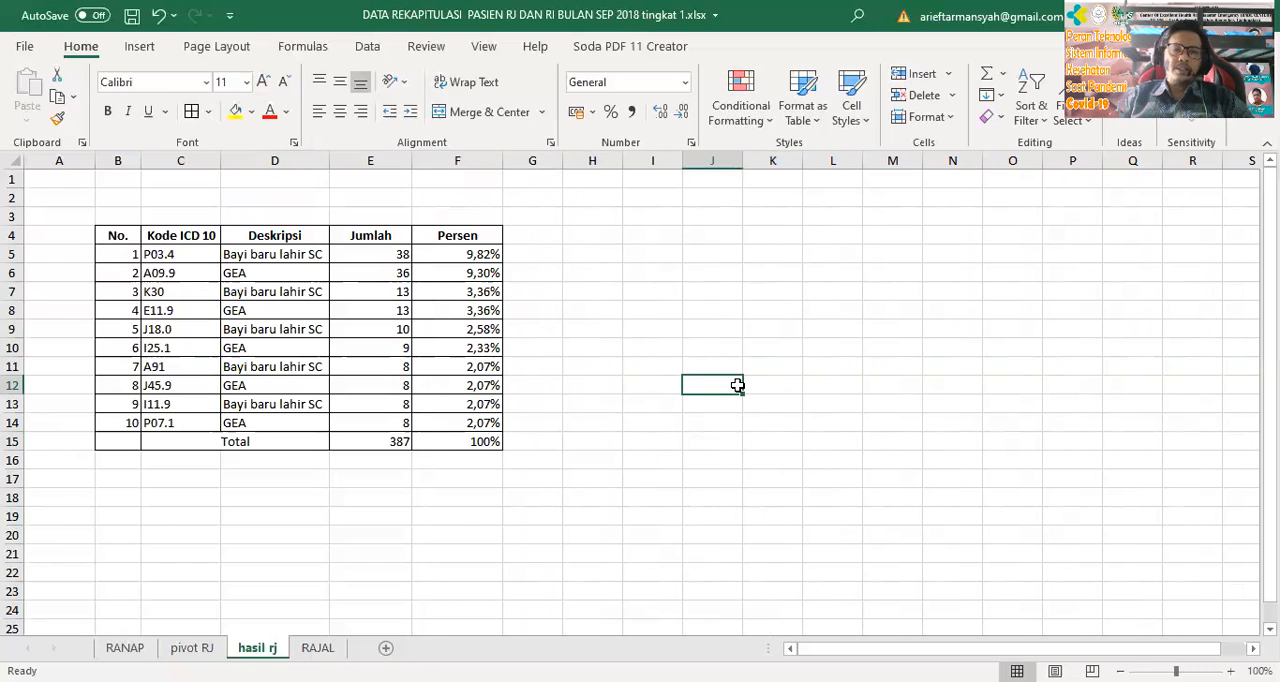
pyautogui.click(472, 233)
pyautogui.click(608, 268)
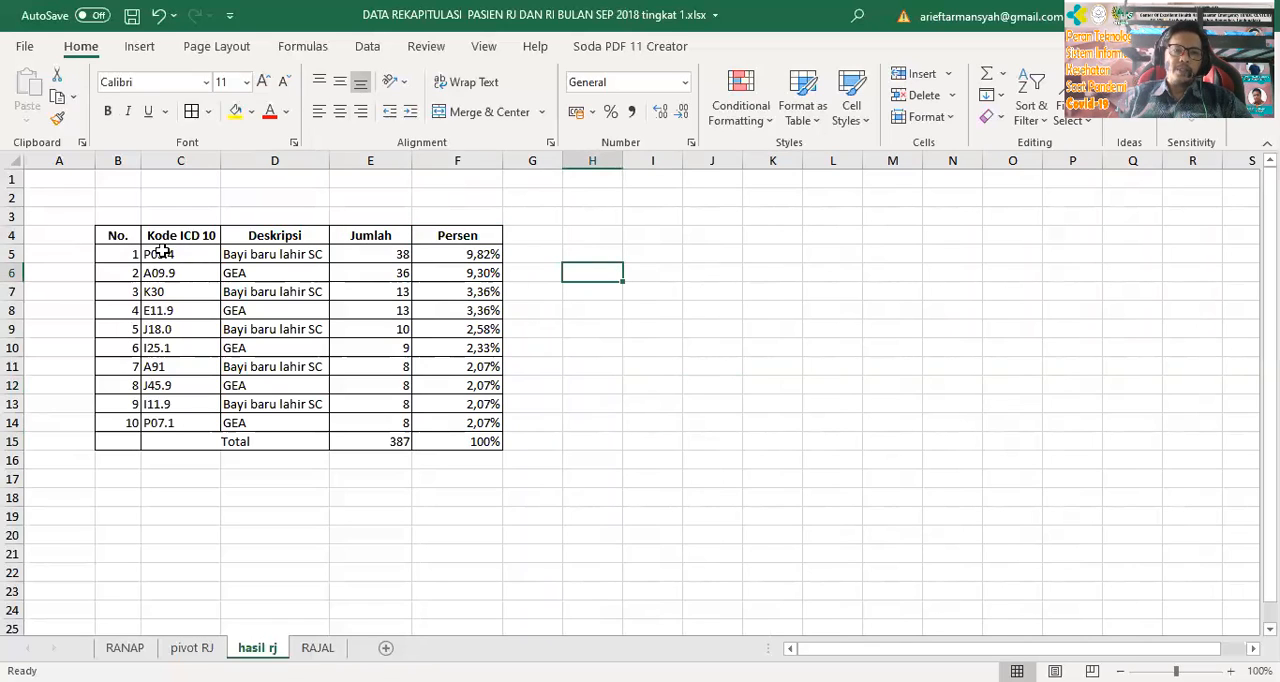
# Insert a clustered column chart from the codes, descriptions and counts in C4:E14 and place it beside the table
pyautogui.moveTo(157, 254); pyautogui.dragTo(358, 411)
pyautogui.moveTo(188, 236); pyautogui.dragTo(300, 291)
pyautogui.moveTo(370, 370); pyautogui.dragTo(370, 421)
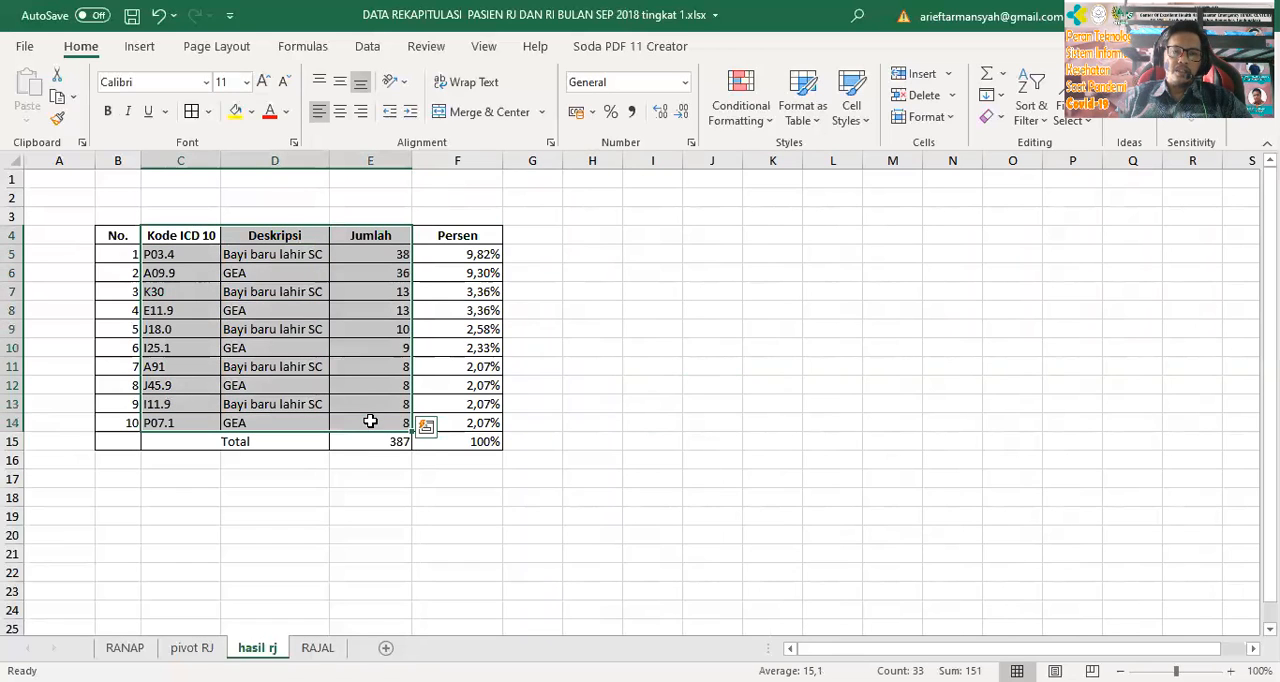
pyautogui.click(145, 50)
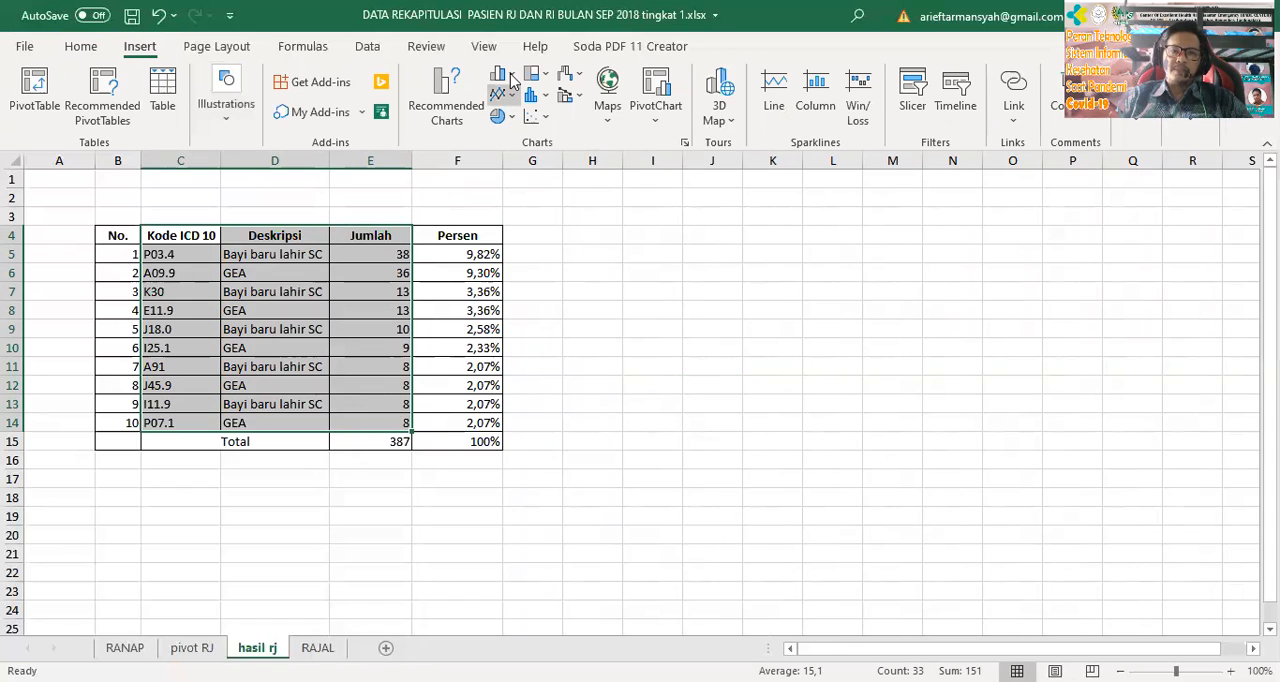
pyautogui.click(505, 76)
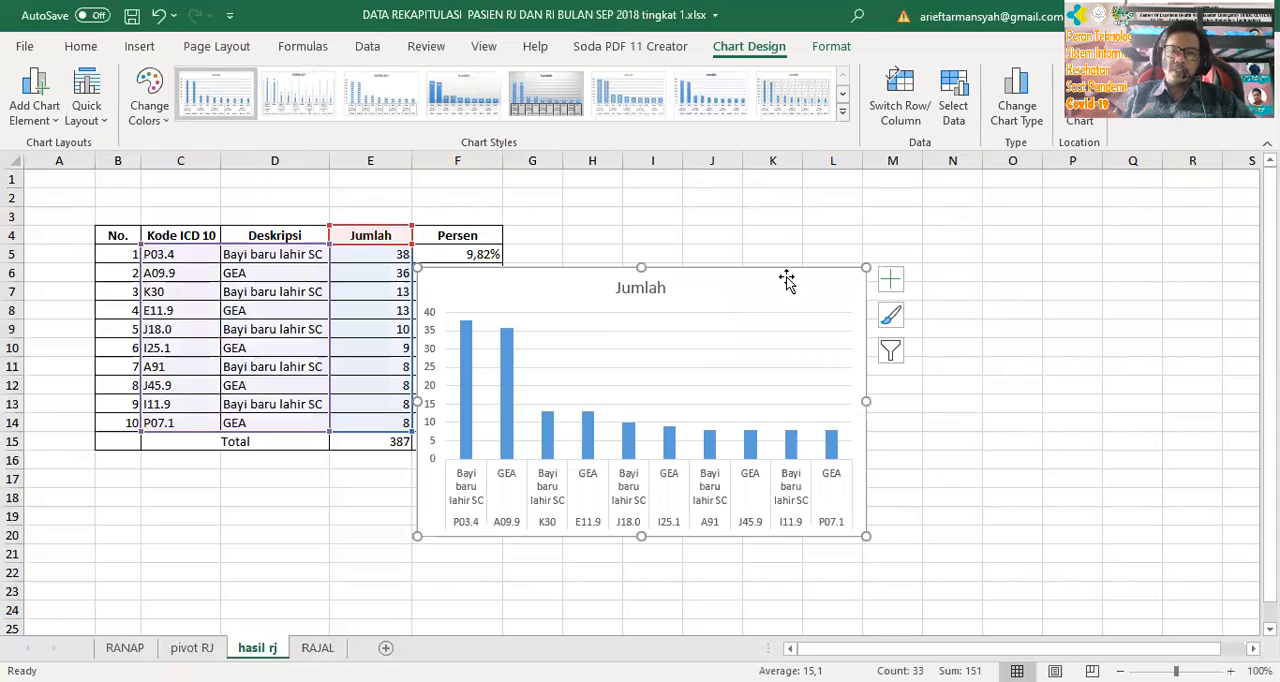
pyautogui.moveTo(651, 288); pyautogui.dragTo(884, 253)
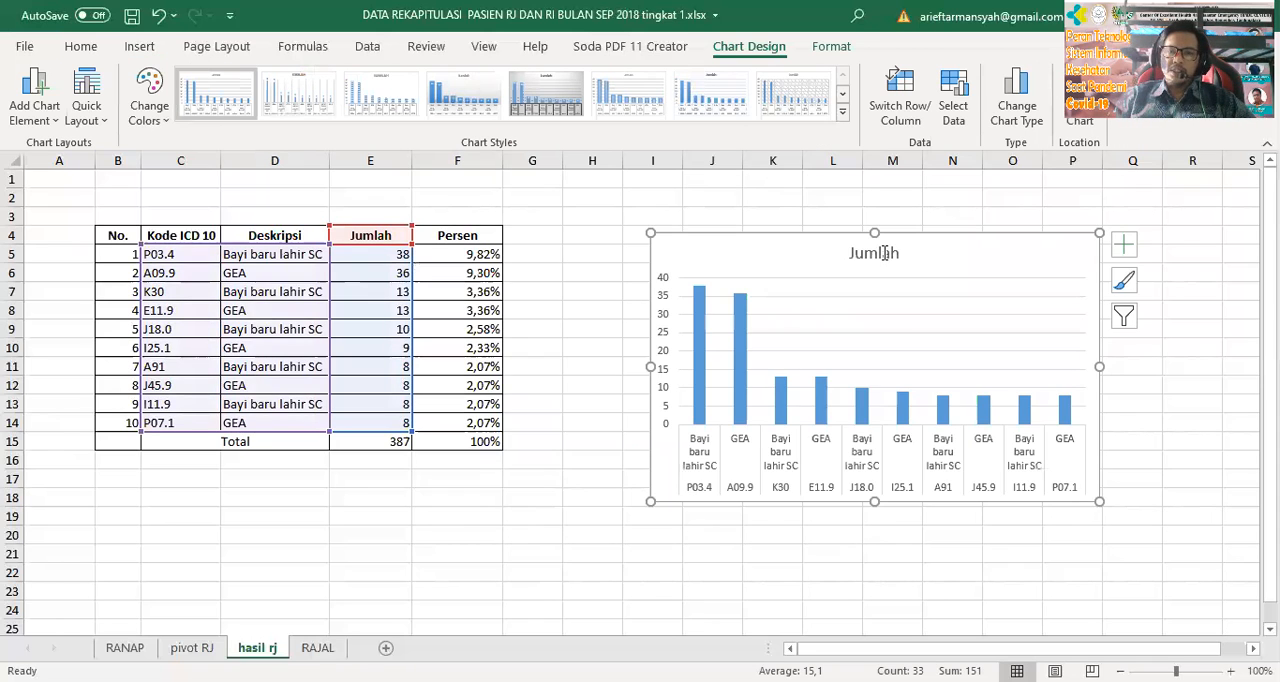
# Replace the chart title with "jJUDUL" and close the formatting pane
pyautogui.click(884, 254)
pyautogui.doubleClick(884, 254)
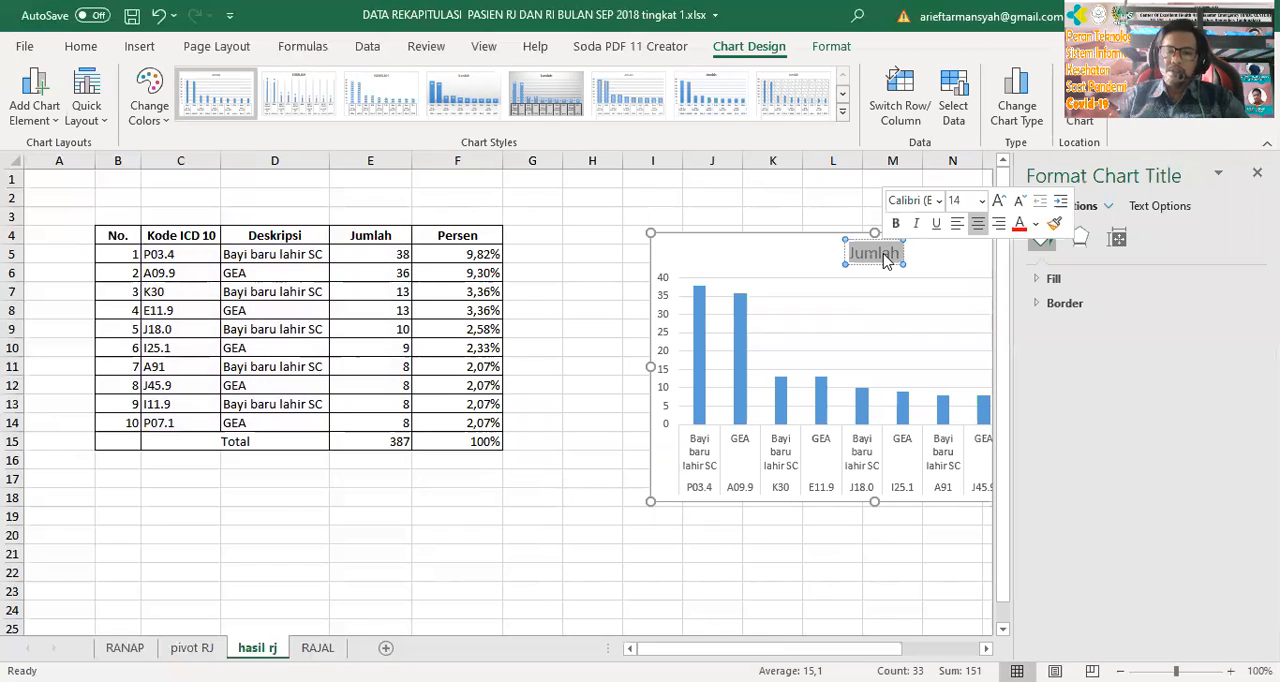
pyautogui.press('BackSpace')
pyautogui.write('JUDU')
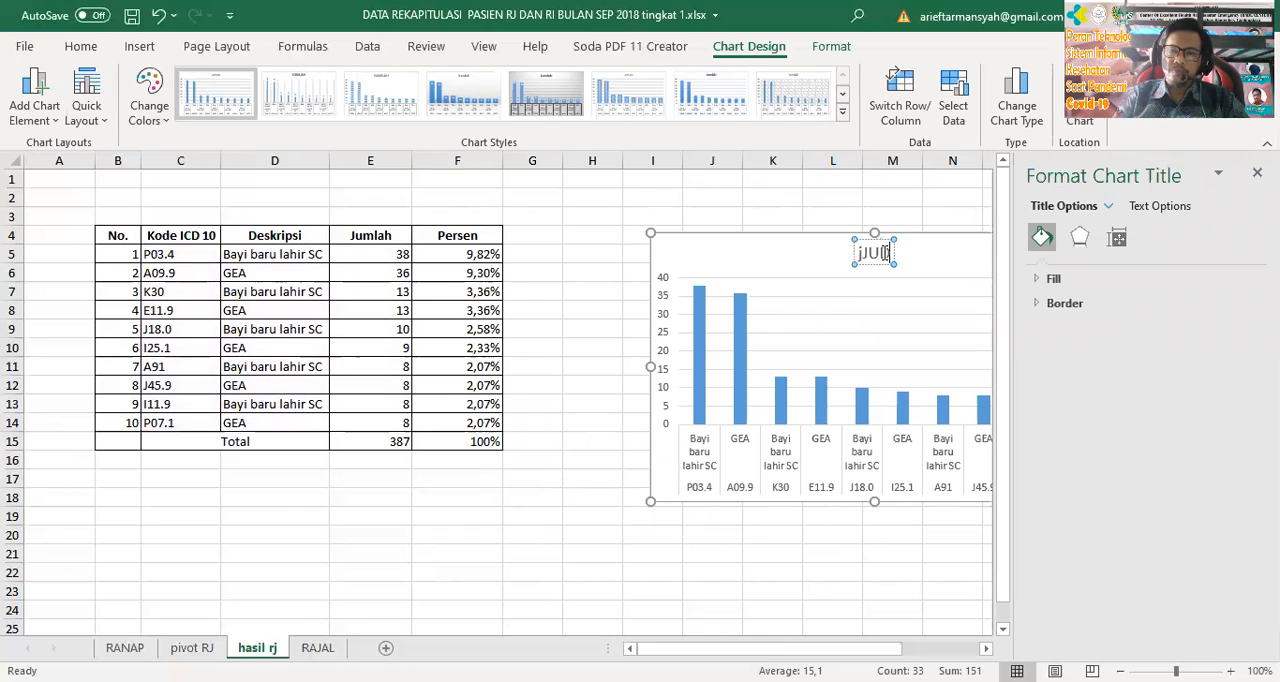
pyautogui.write('L')
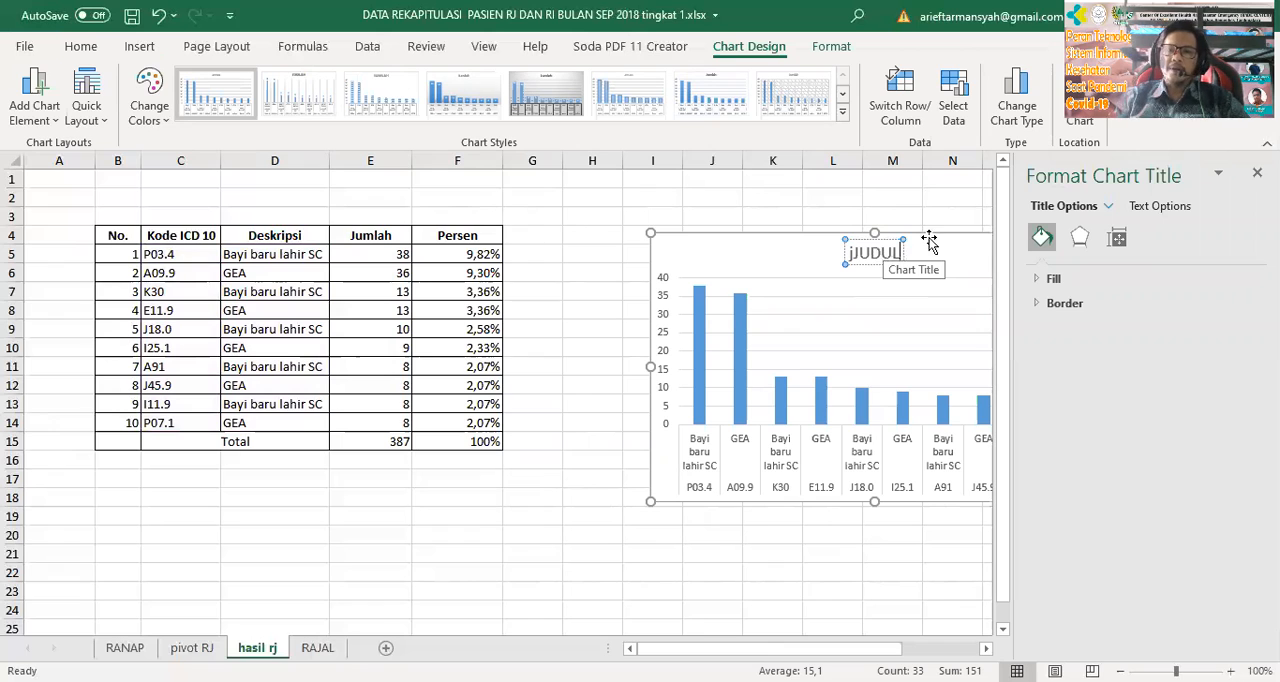
pyautogui.click(700, 571)
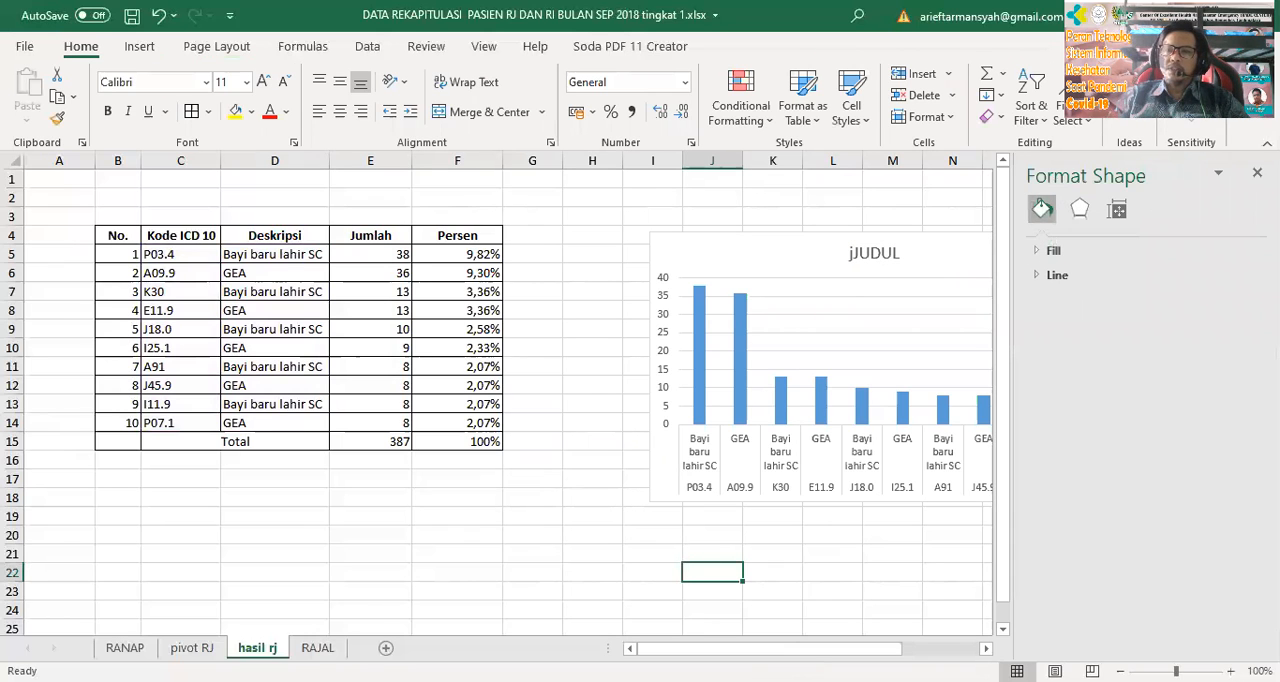
pyautogui.click(1257, 173)
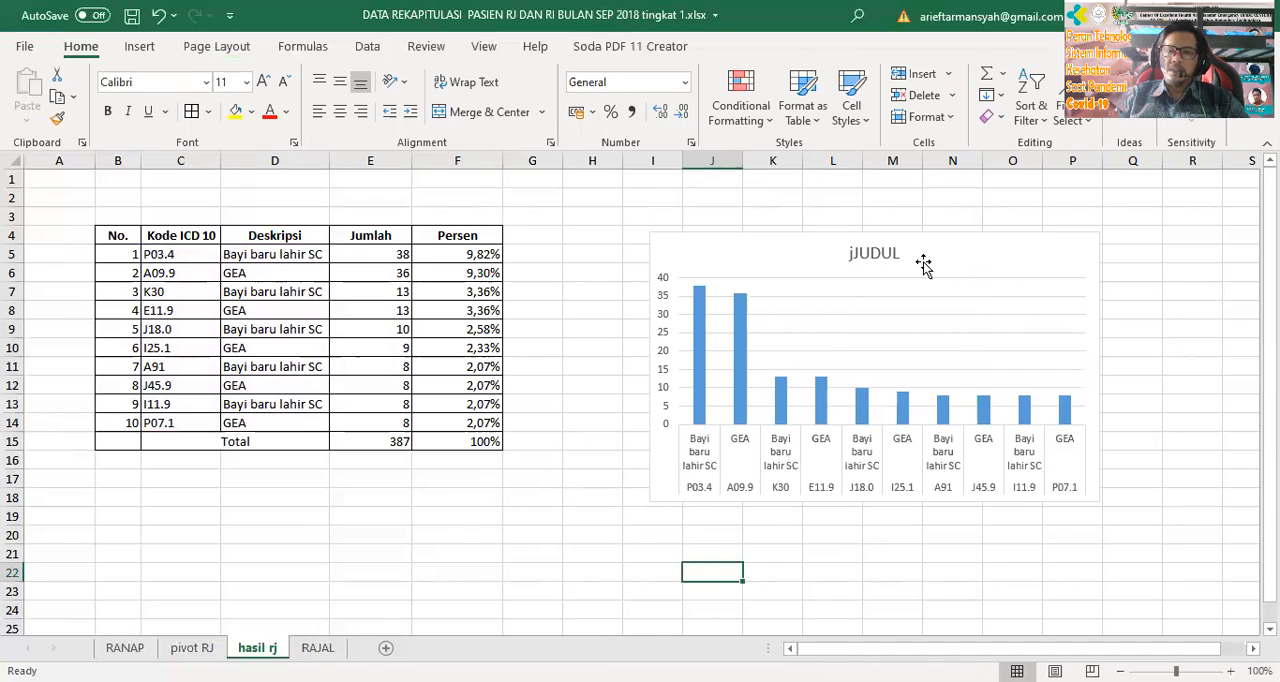
# Shift the chart slightly up and closer to the table, then deselect it
pyautogui.moveTo(962, 254); pyautogui.dragTo(931, 237)
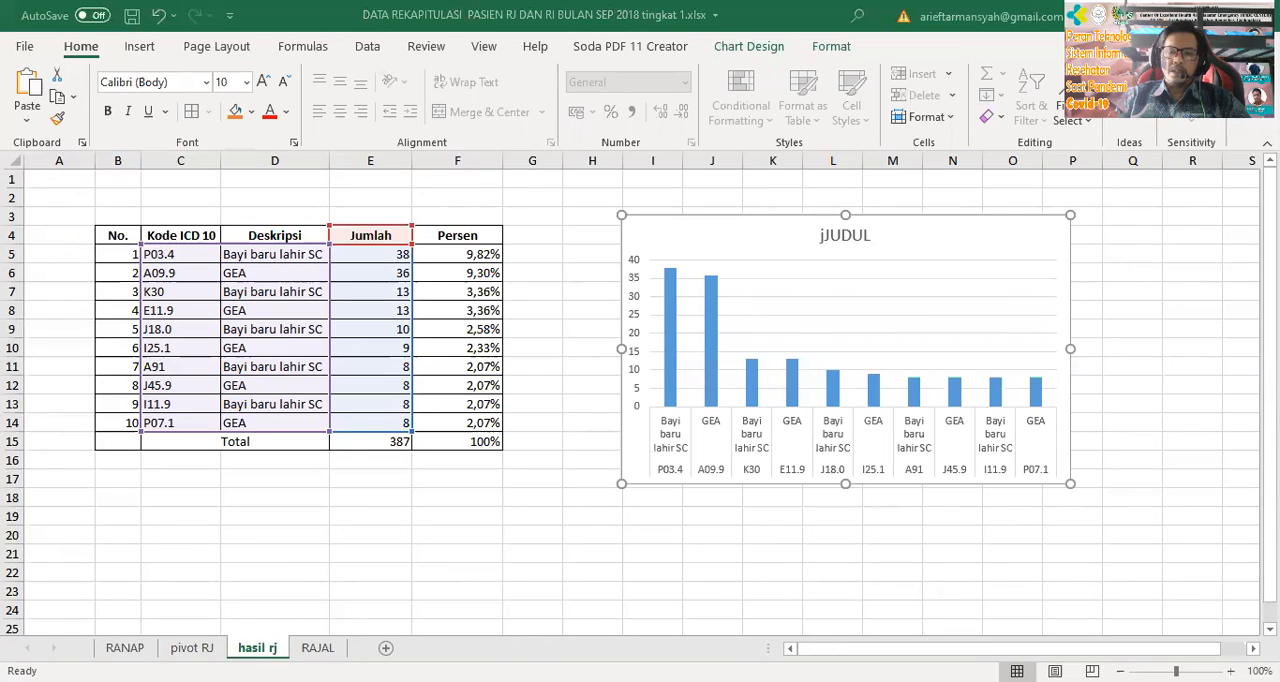
pyautogui.click(612, 555)
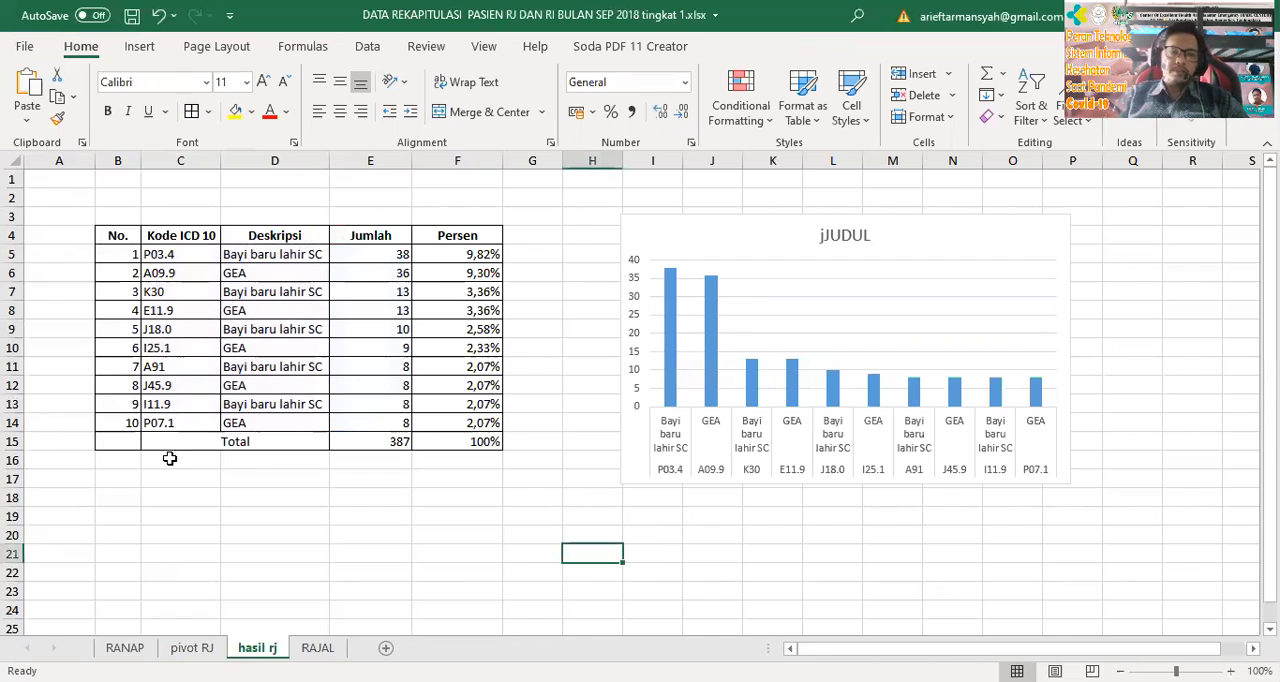
pyautogui.click(130, 473)
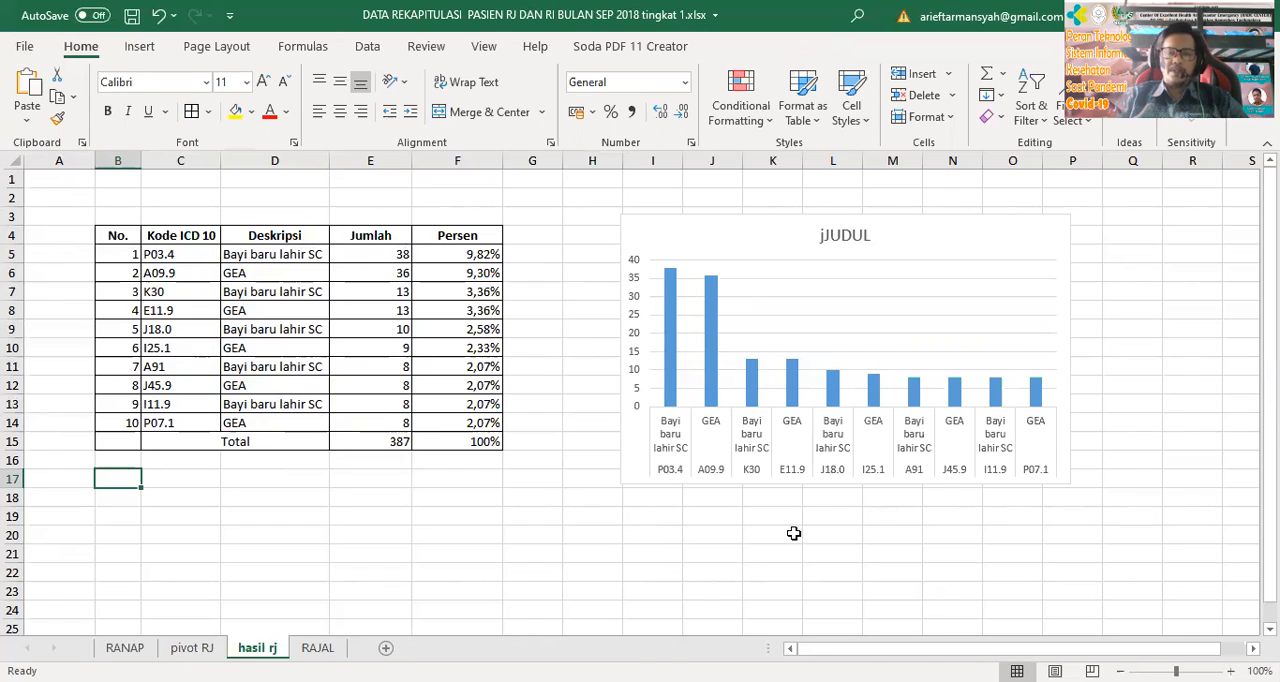
pyautogui.click(886, 499)
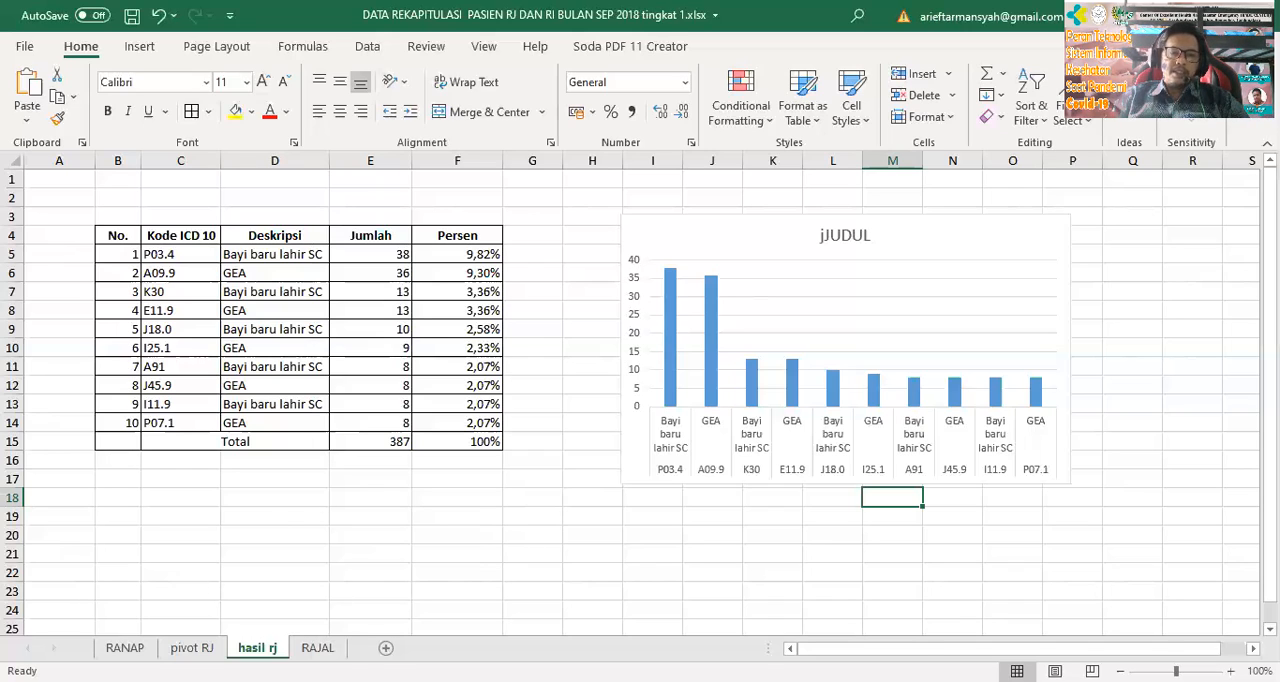
# Turn off the header filters on the RANAP sheet
pyautogui.click(124, 648)
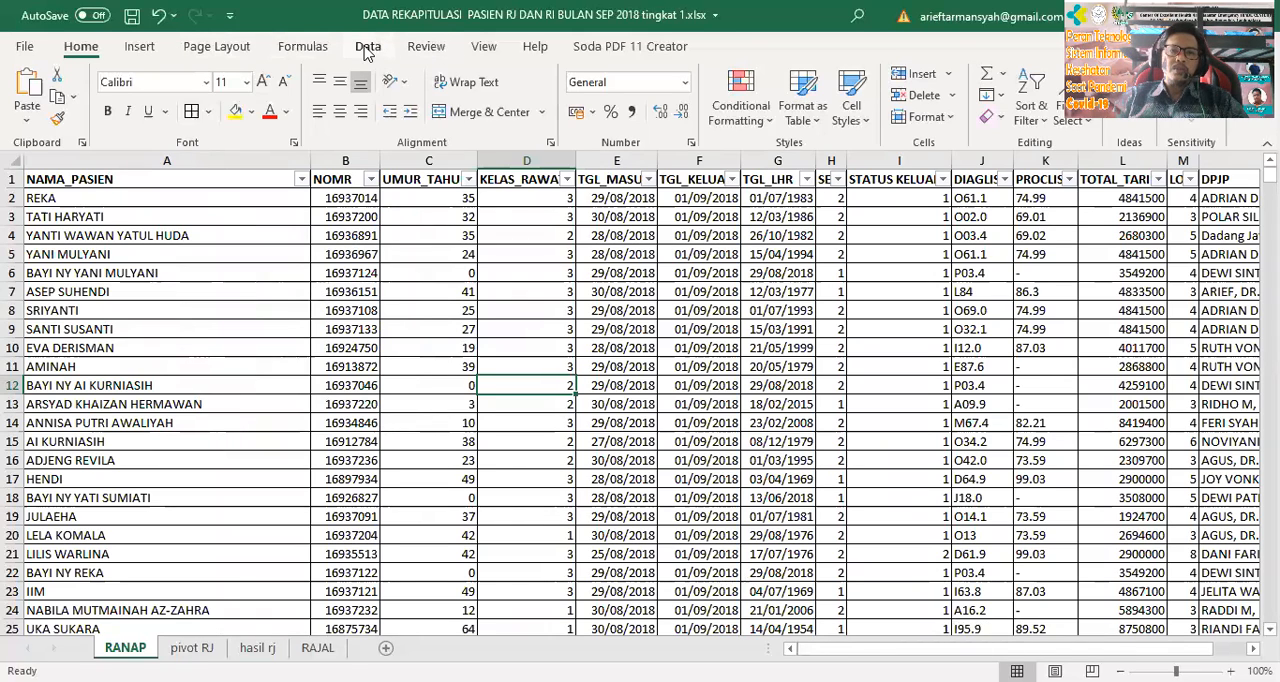
pyautogui.click(398, 272)
pyautogui.click(610, 291)
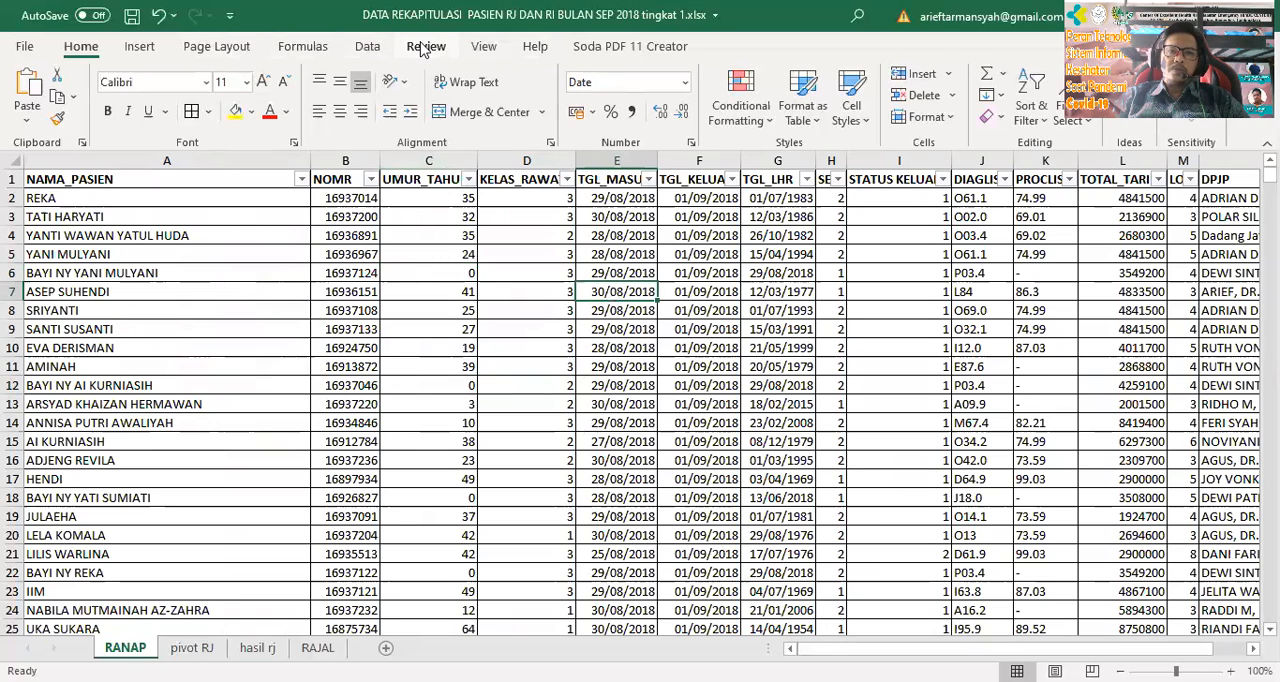
pyautogui.click(367, 47)
pyautogui.click(758, 100)
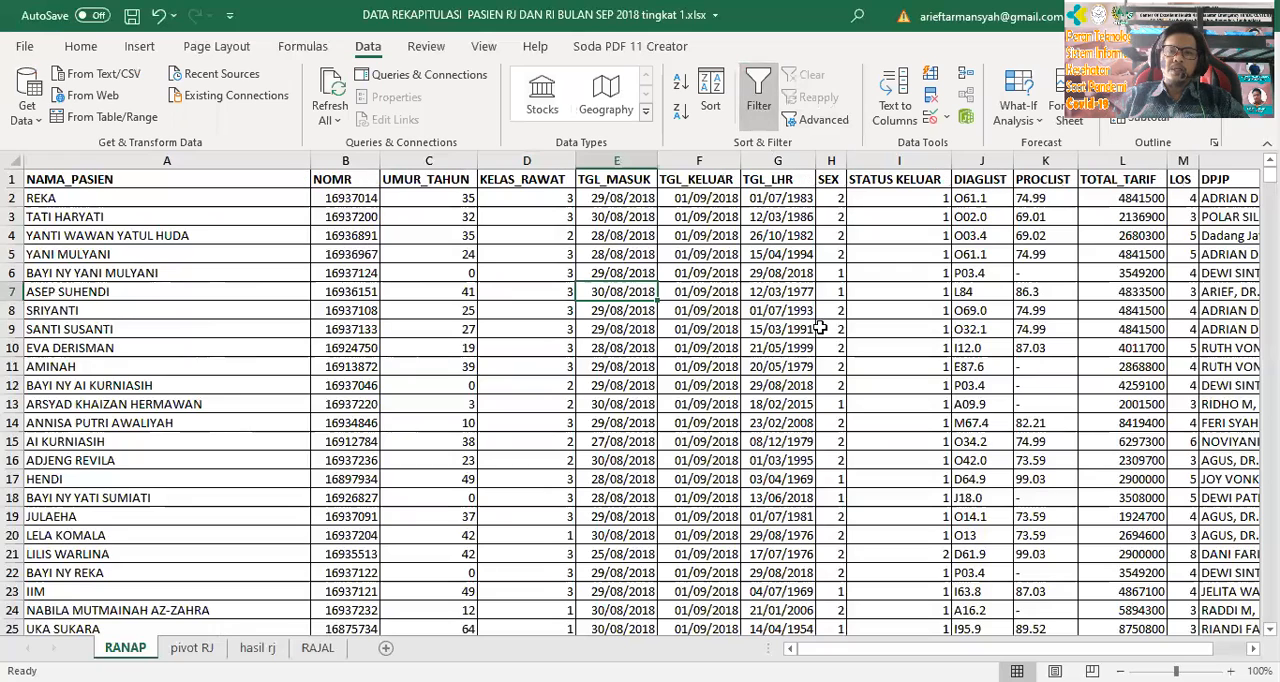
pyautogui.click(828, 366)
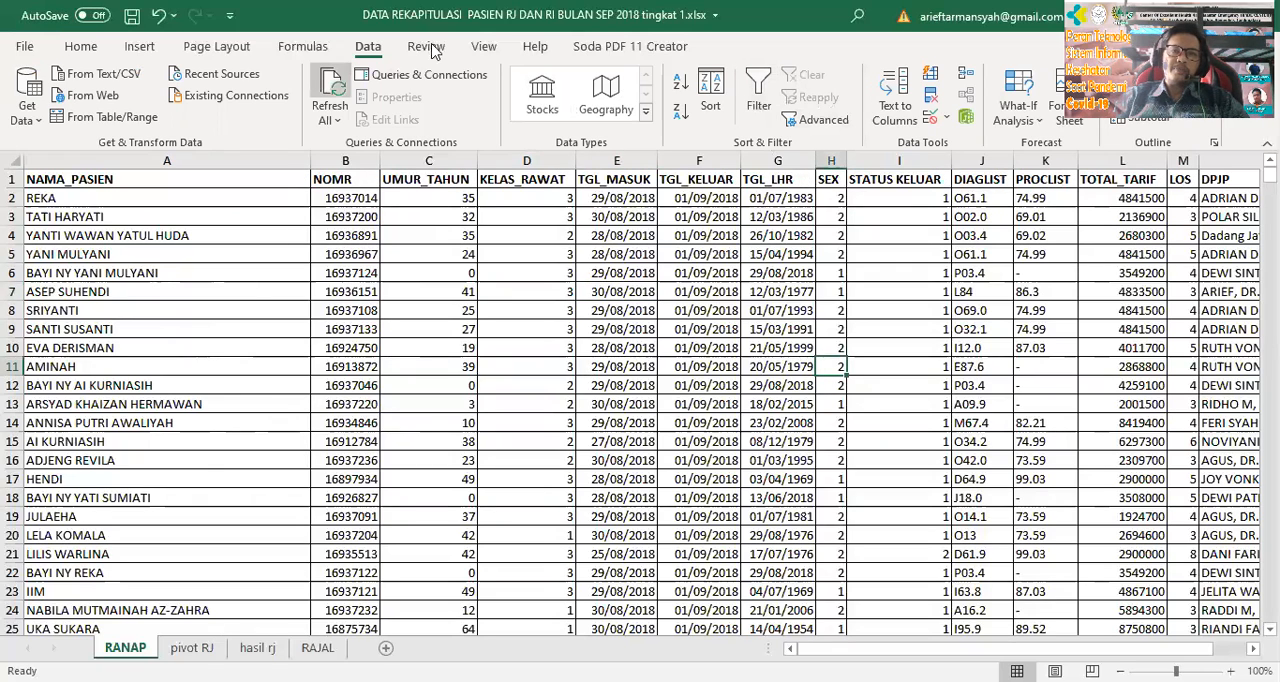
# Create a PivotTable on a new worksheet from the inpatient data in RANAP!$A$1:$N$1069
pyautogui.click(139, 47)
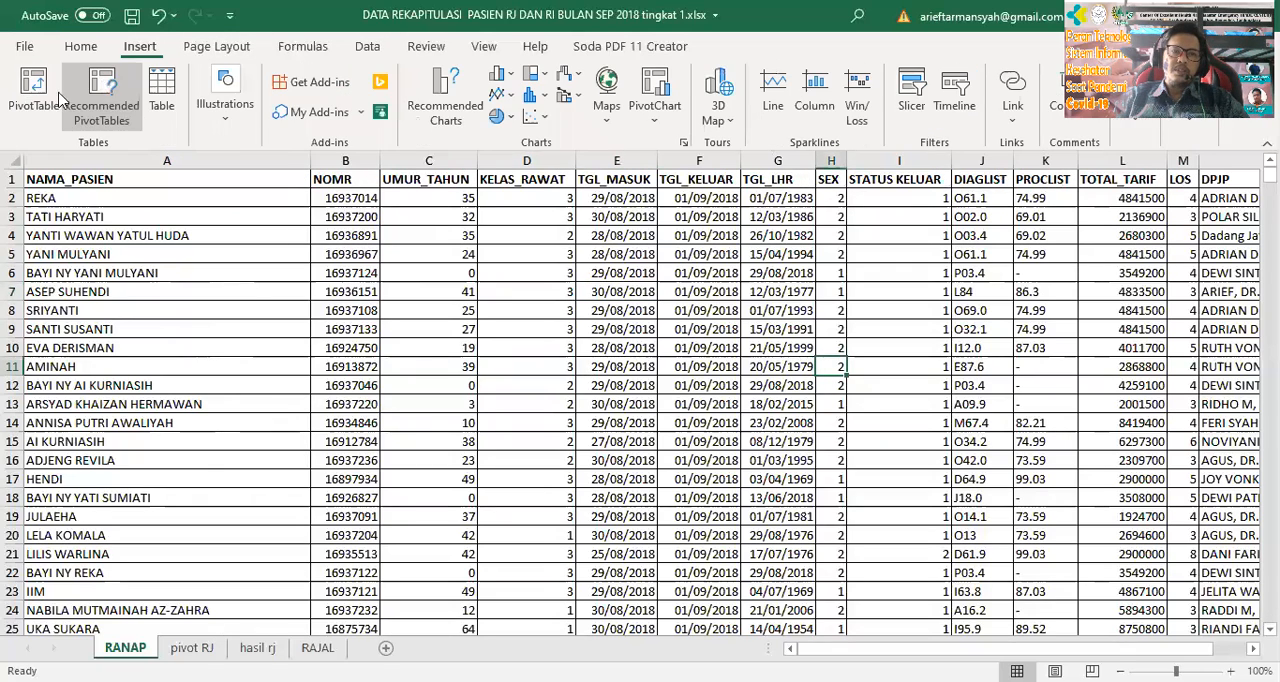
pyautogui.click(36, 95)
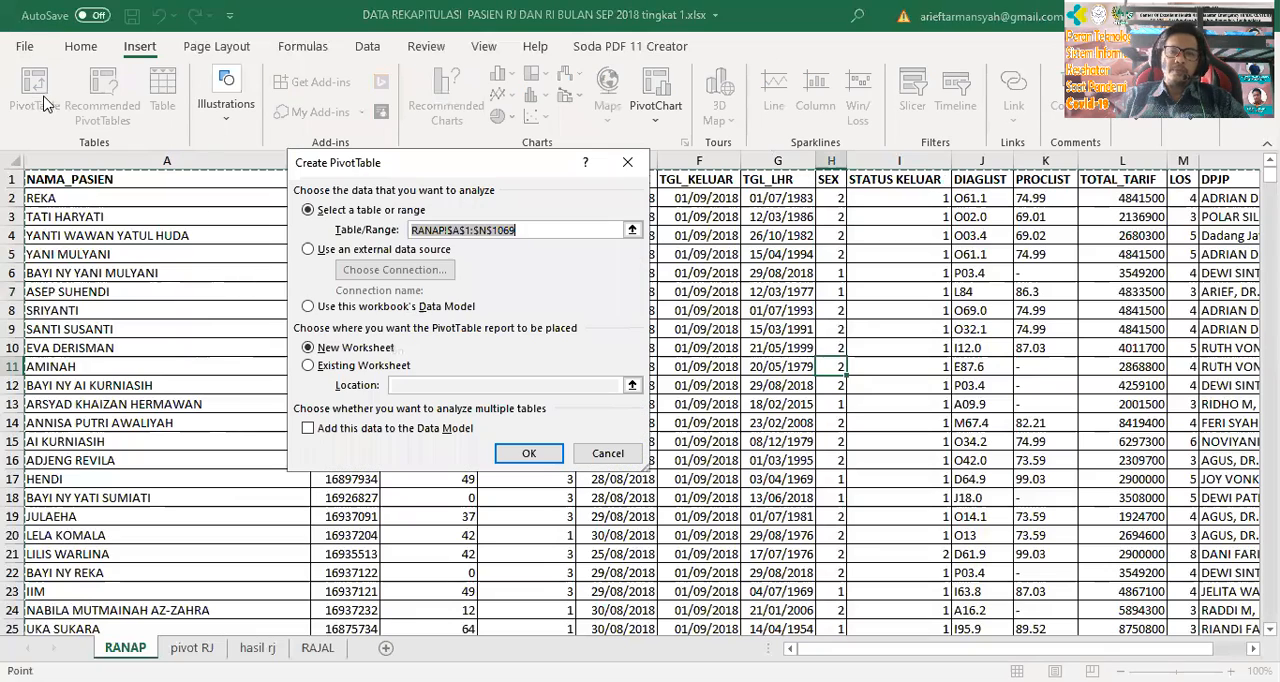
pyautogui.click(528, 455)
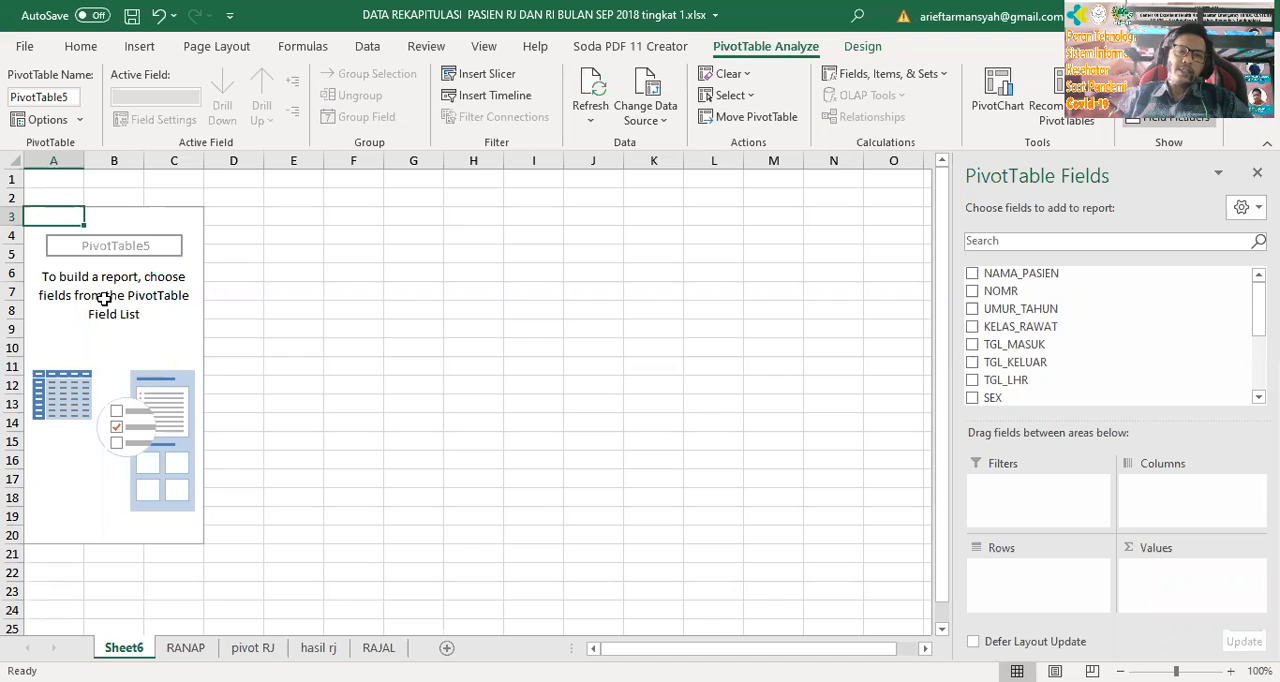
pyautogui.click(114, 330)
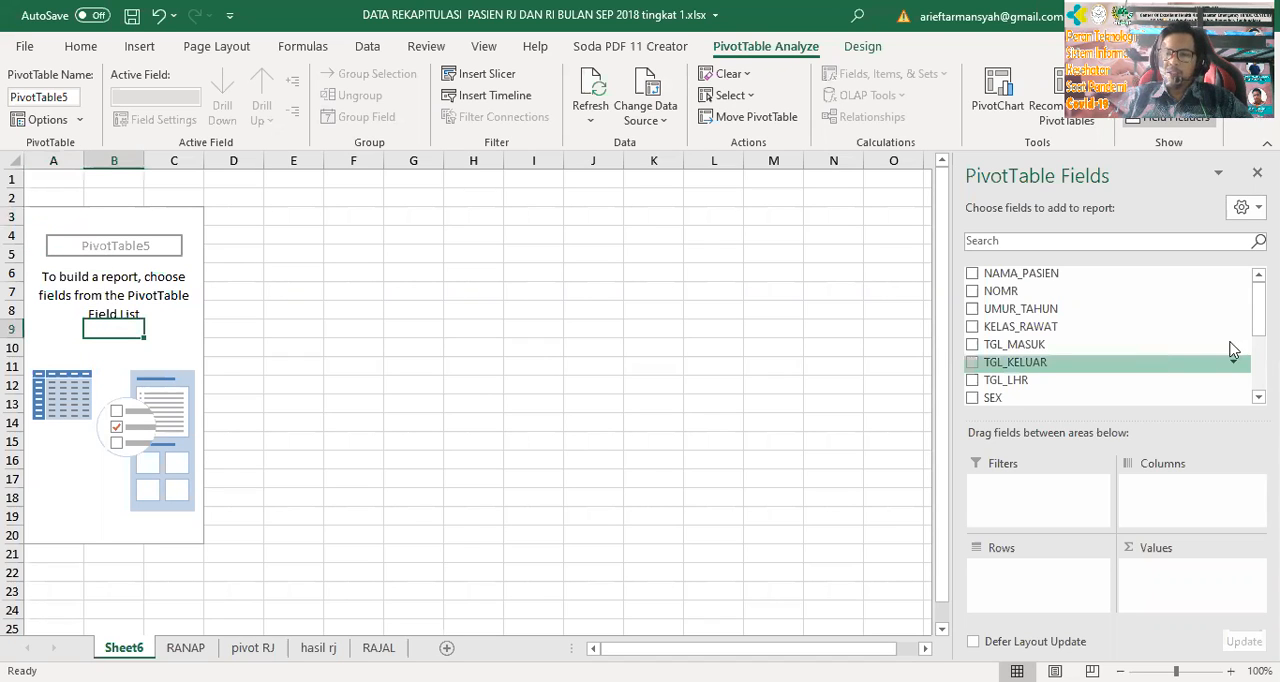
# Add STATUS KELUAR as the PivotTable's report filter and DIAGLIST as its row field
pyautogui.scroll(-5, 1110, 335)
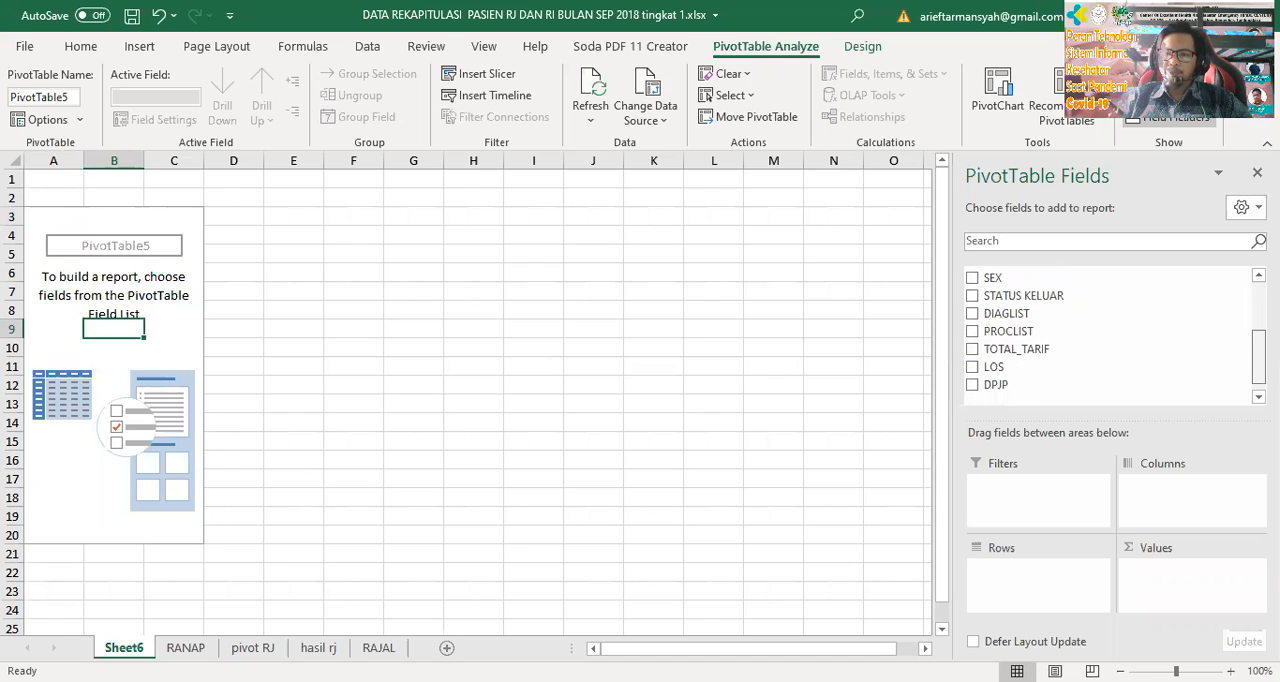
pyautogui.scroll(-1, 1110, 335)
pyautogui.scroll(3, 1110, 335)
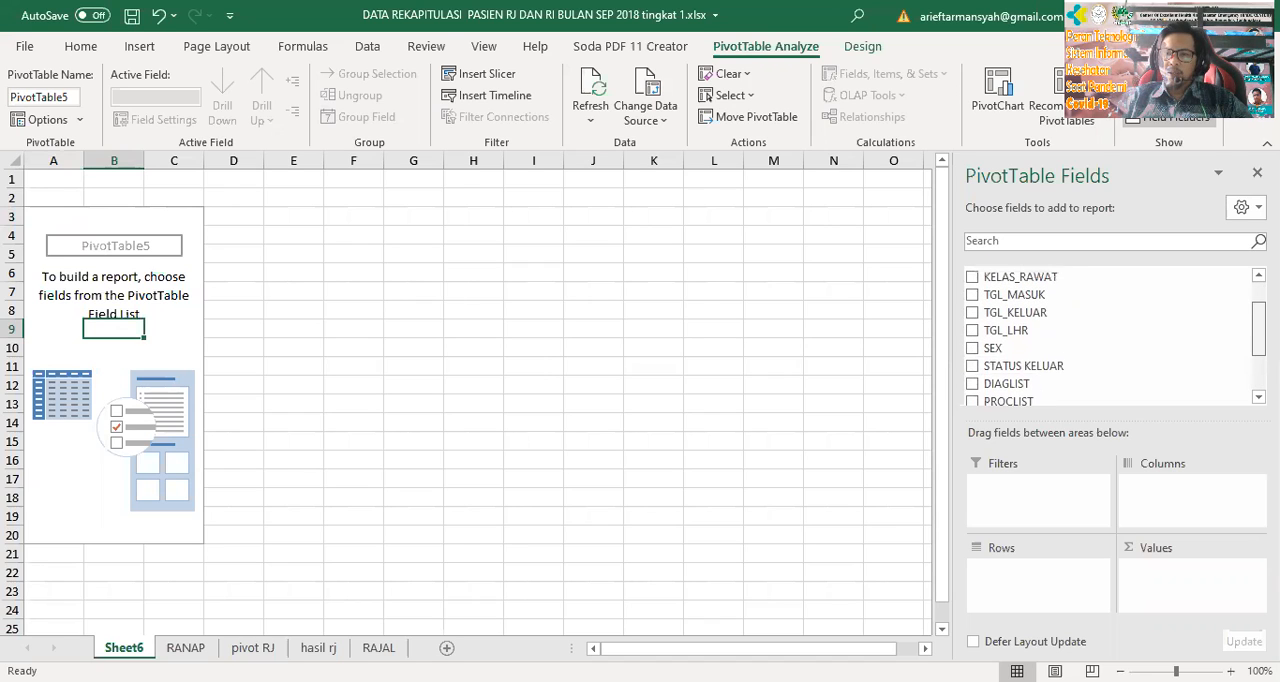
pyautogui.scroll(1, 1110, 335)
pyautogui.scroll(-1, 1005, 385)
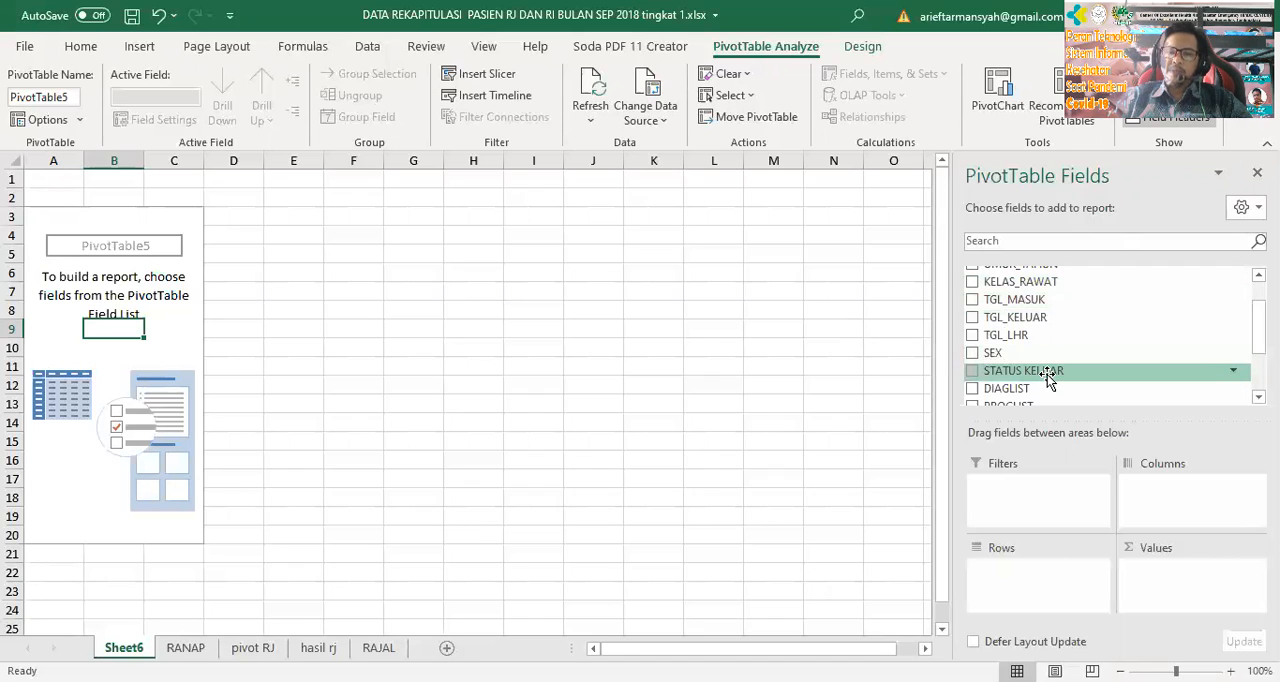
pyautogui.moveTo(1047, 373); pyautogui.dragTo(1032, 485)
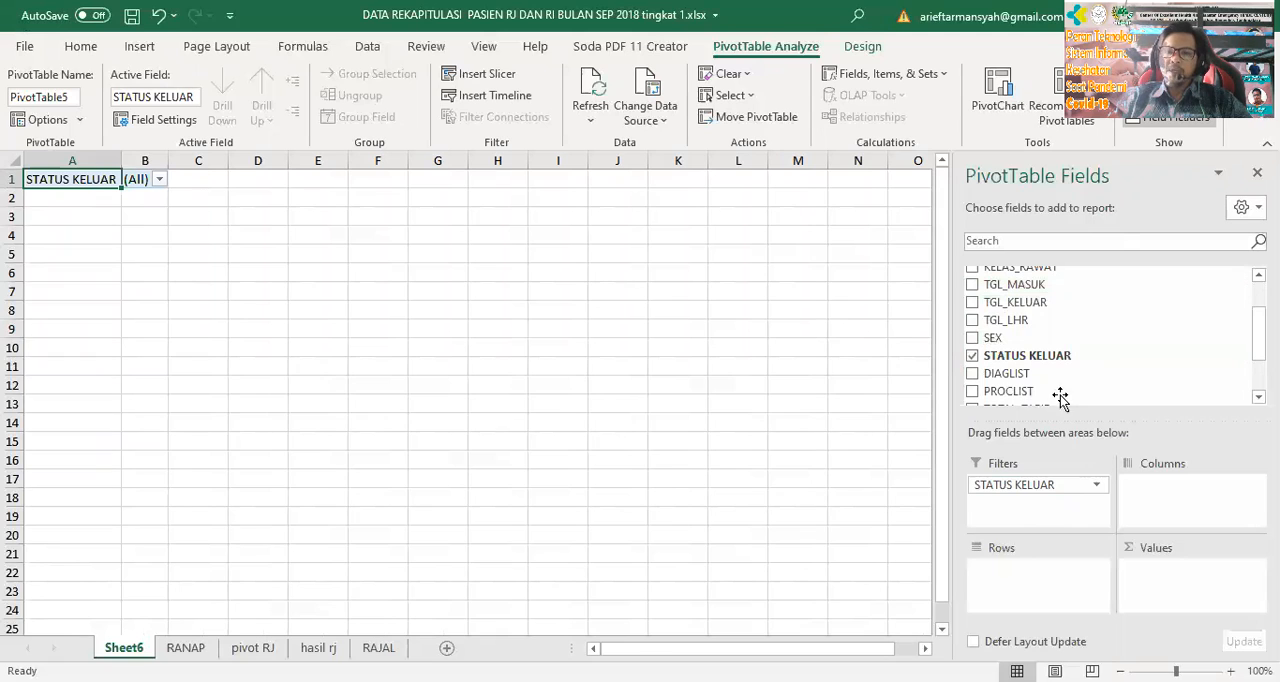
pyautogui.moveTo(1259, 333); pyautogui.dragTo(1259, 350)
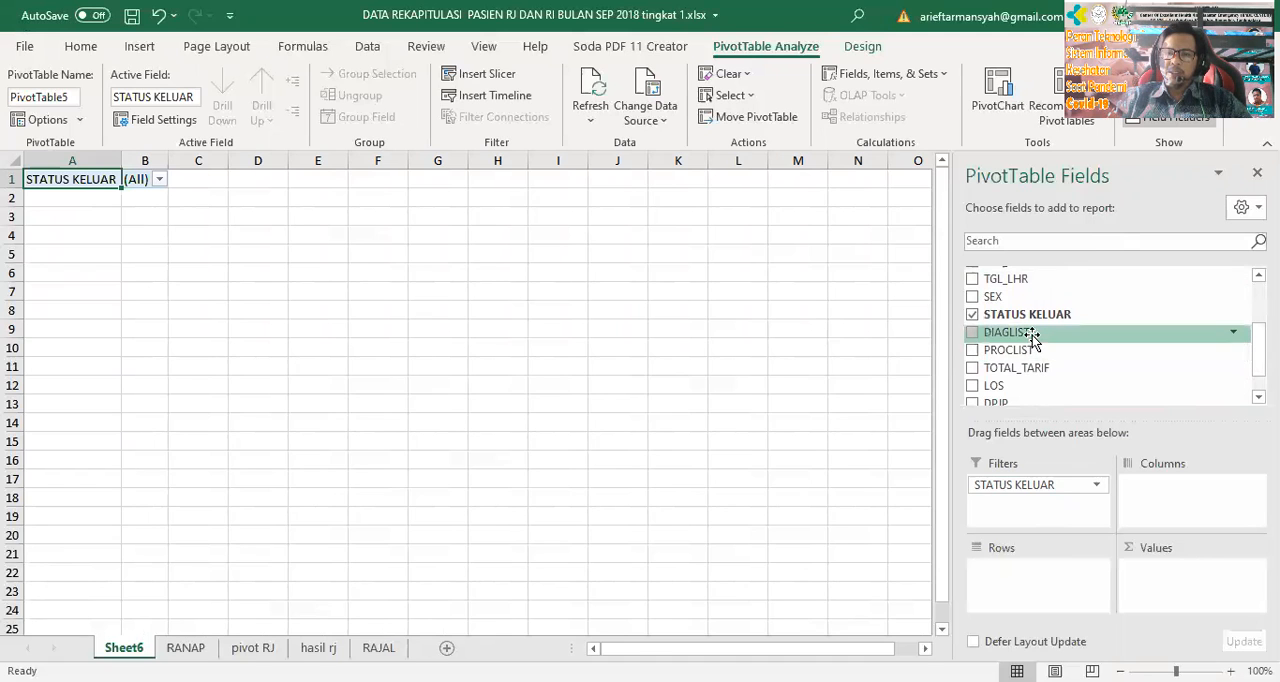
pyautogui.moveTo(1017, 331); pyautogui.dragTo(1043, 586)
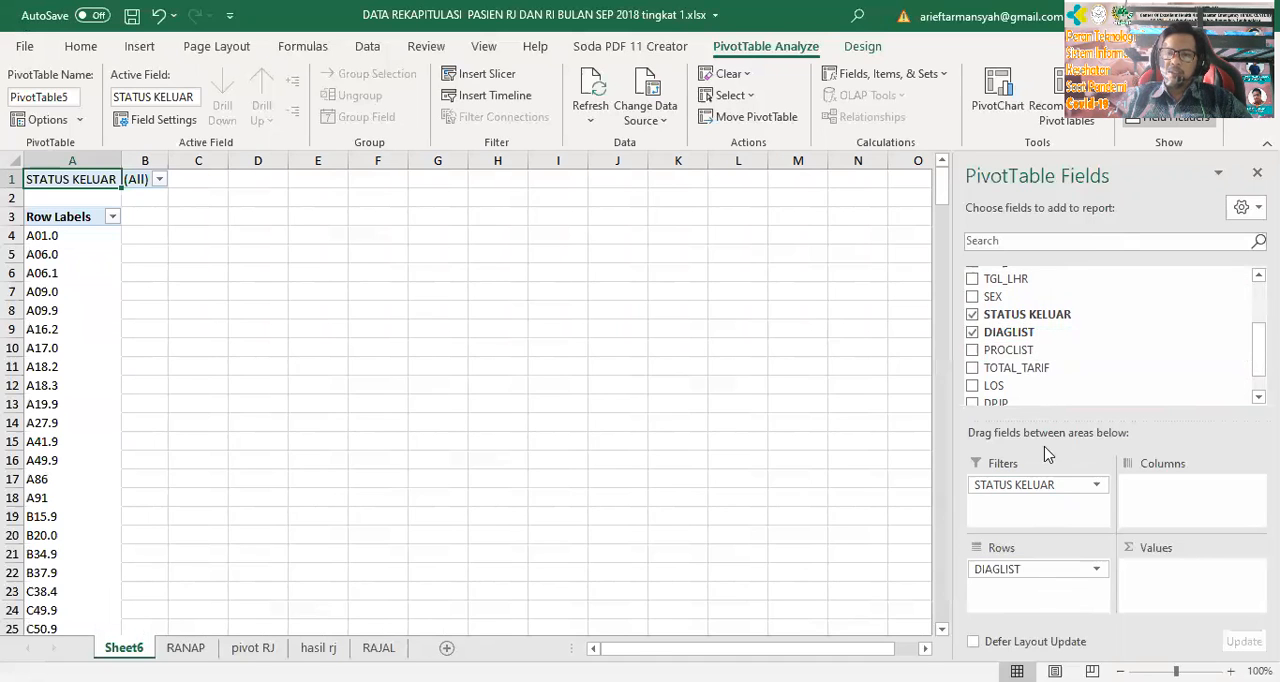
# Add DIAGLIST twice as a counted value in the PivotTable and insert a blank column before column A
pyautogui.moveTo(1010, 333); pyautogui.dragTo(1203, 595)
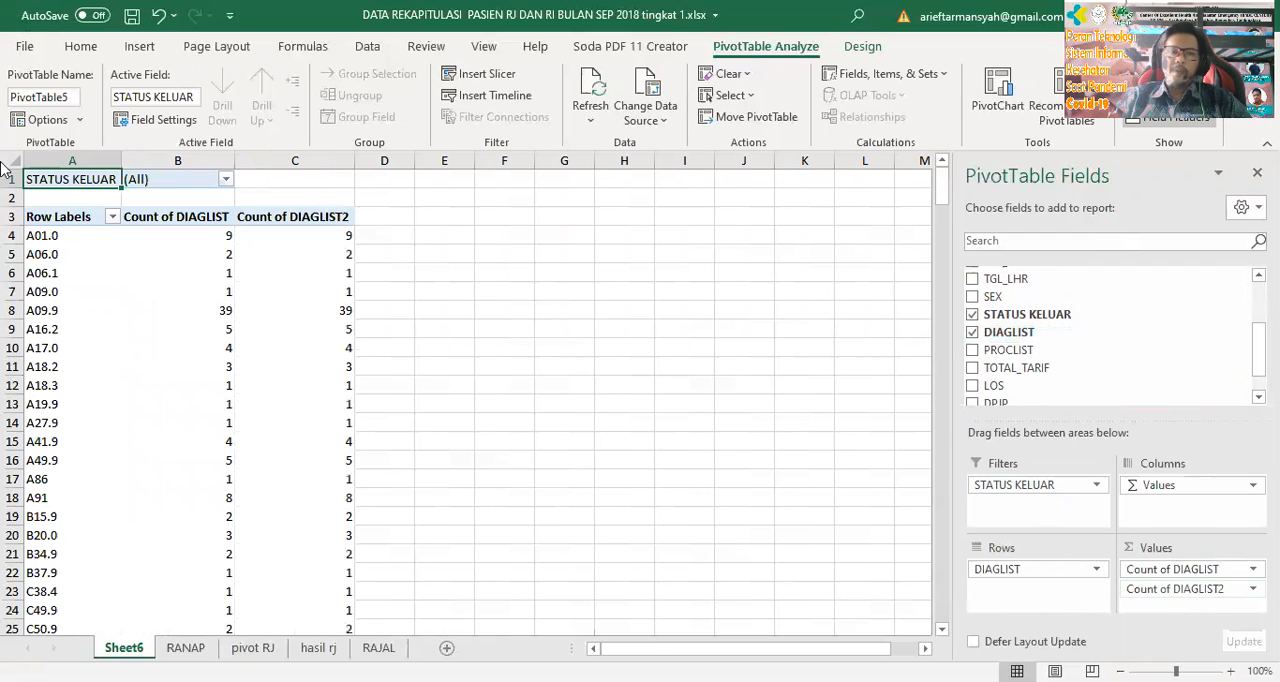
pyautogui.rightClick(86, 152)
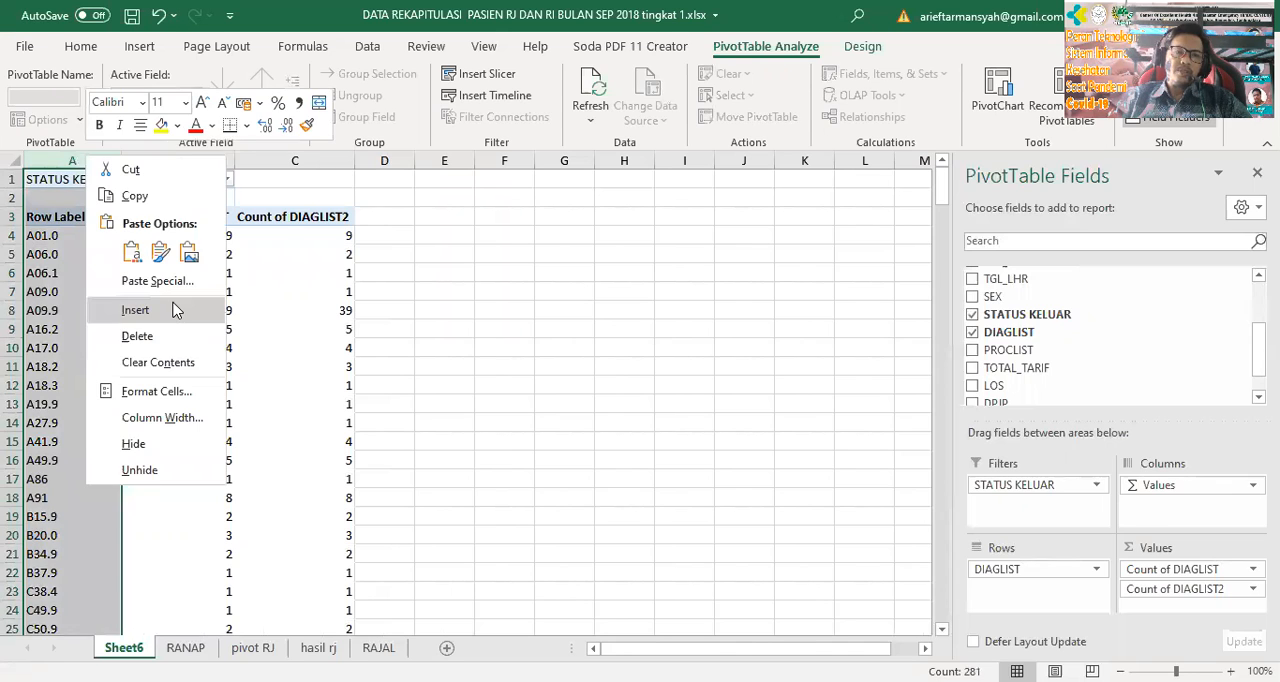
pyautogui.click(173, 310)
# Enter the heading NO in A3 and number the rows below it from 1 to 20
pyautogui.click(46, 216)
pyautogui.write('NO')
pyautogui.press('Return')
pyautogui.write('1')
pyautogui.press('Return')
pyautogui.write('2')
pyautogui.press('Return')
pyautogui.moveTo(61, 234); pyautogui.dragTo(71, 598)
pyautogui.click(84, 265)
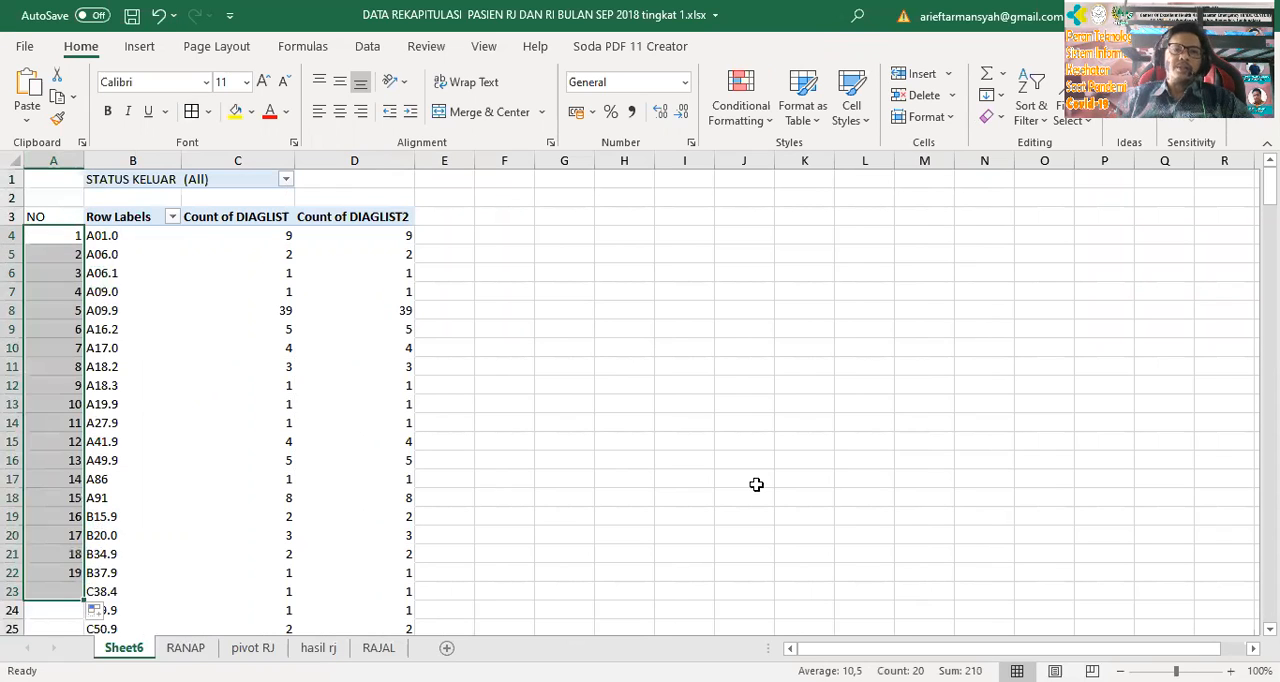
pyautogui.moveTo(745, 462); pyautogui.dragTo(750, 482)
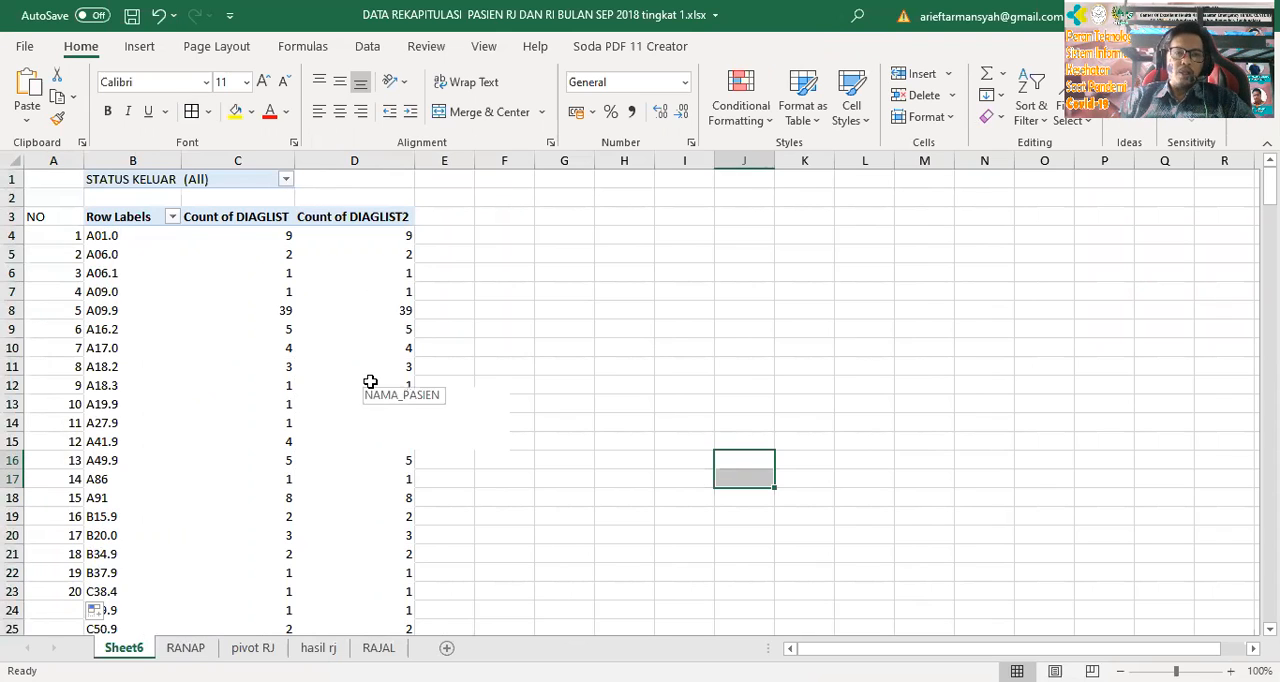
# Filter the PivotTable to STATUS KELUAR 4 and check its list down to the grand total
pyautogui.click(287, 180)
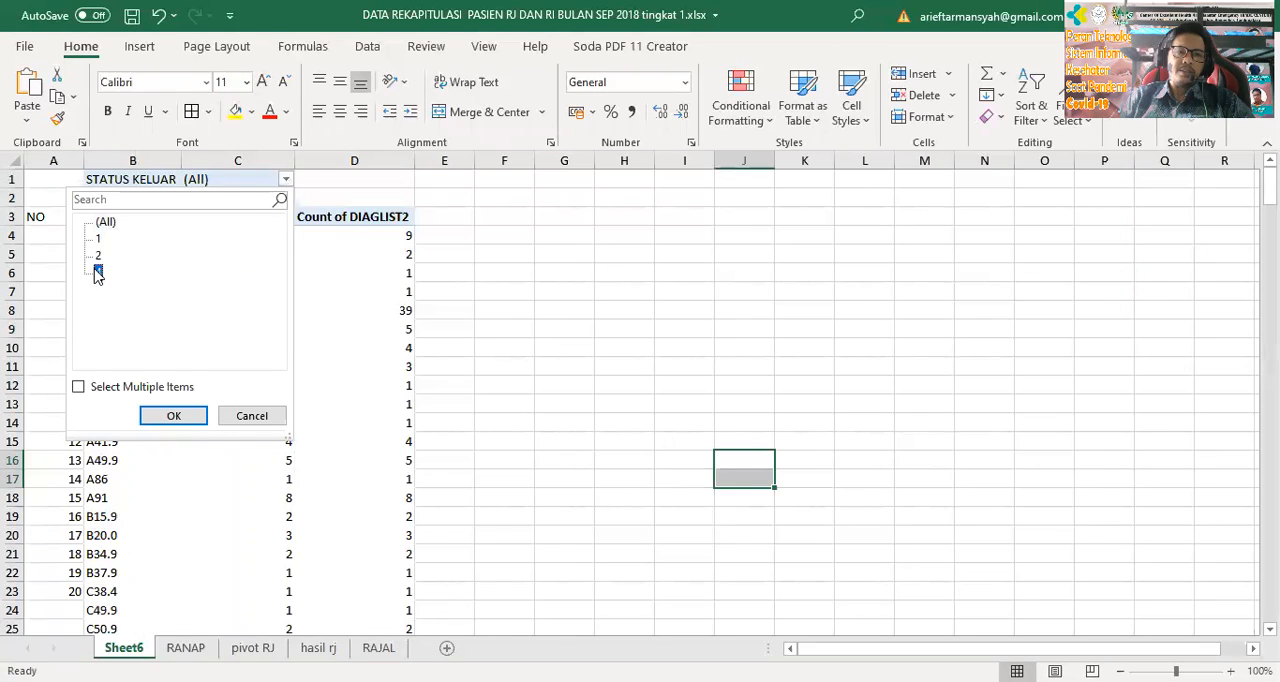
pyautogui.click(183, 414)
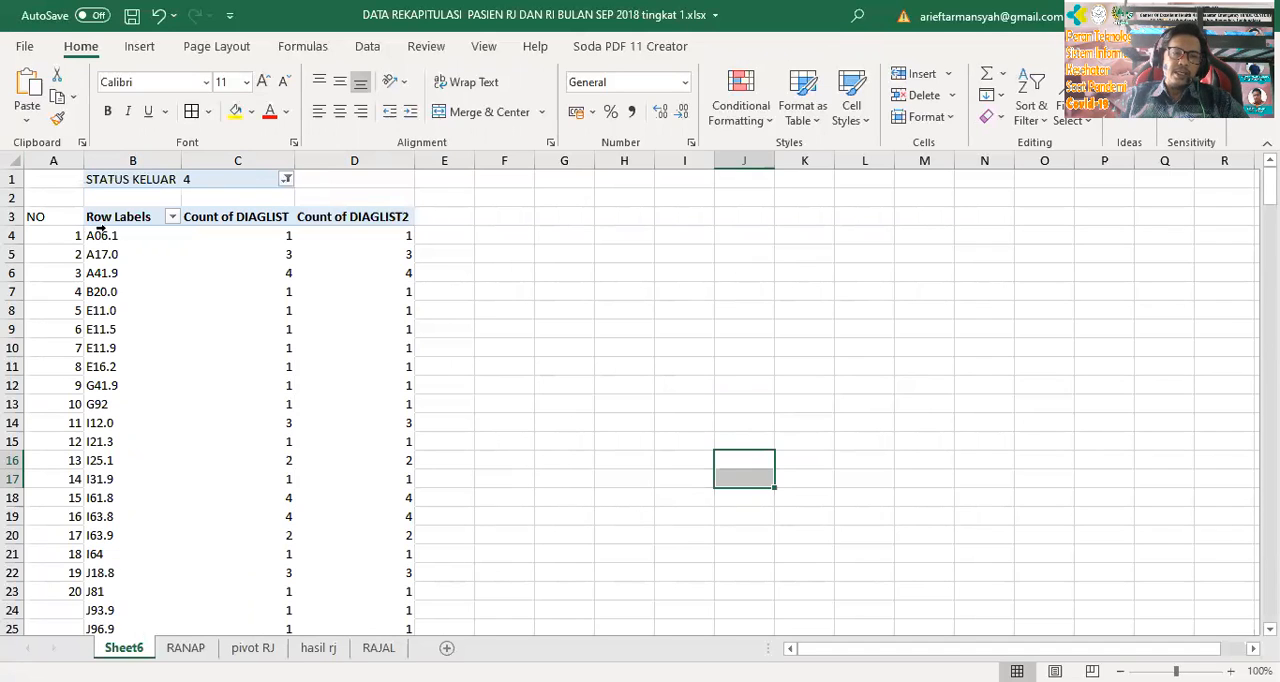
pyautogui.scroll(-7, 326, 334)
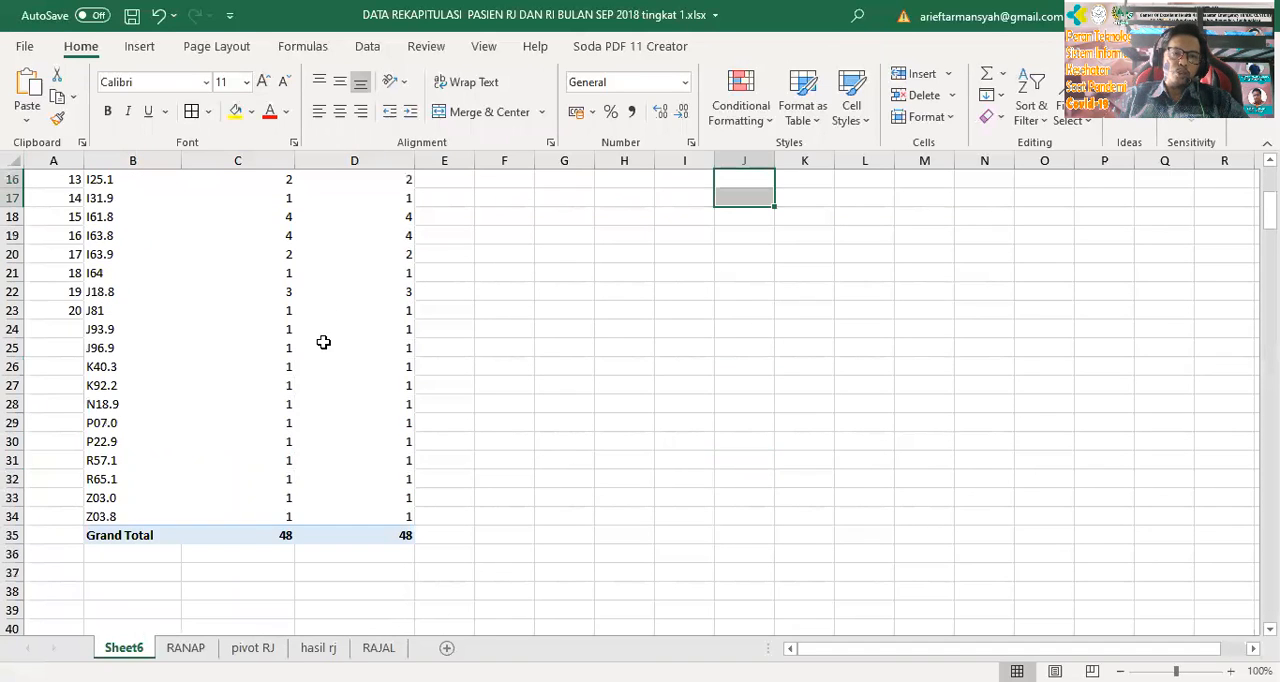
pyautogui.moveTo(273, 424)
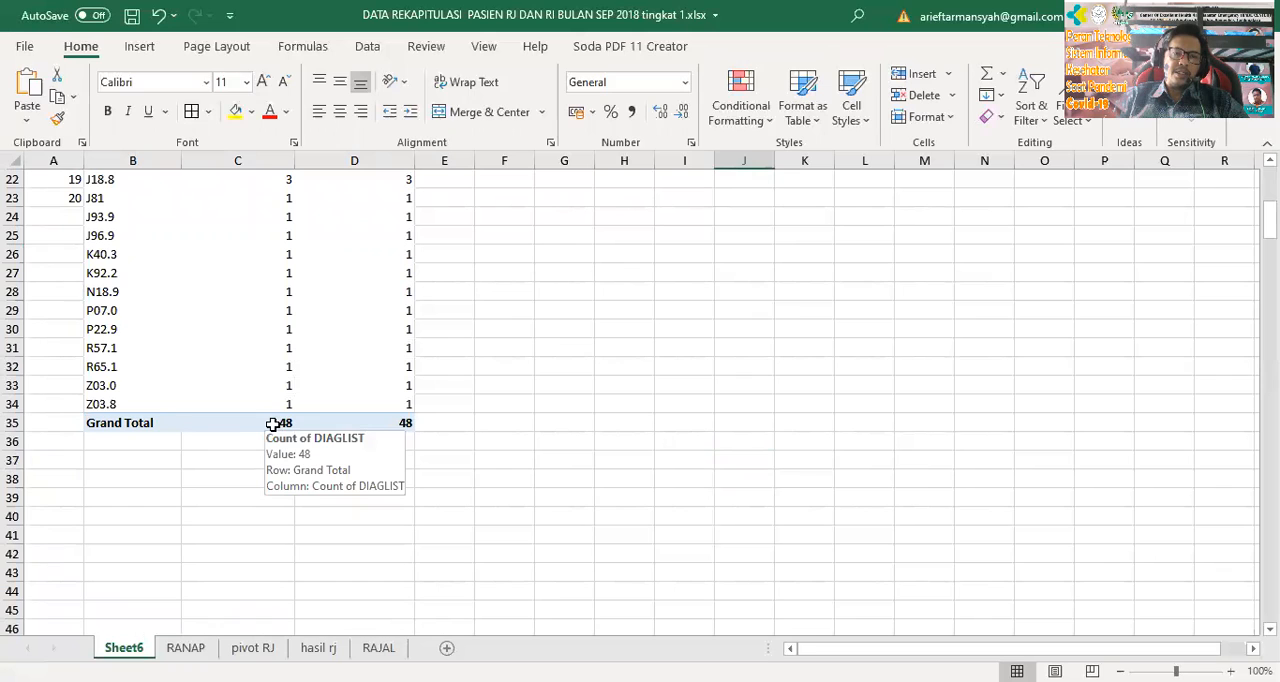
pyautogui.scroll(7, 273, 424)
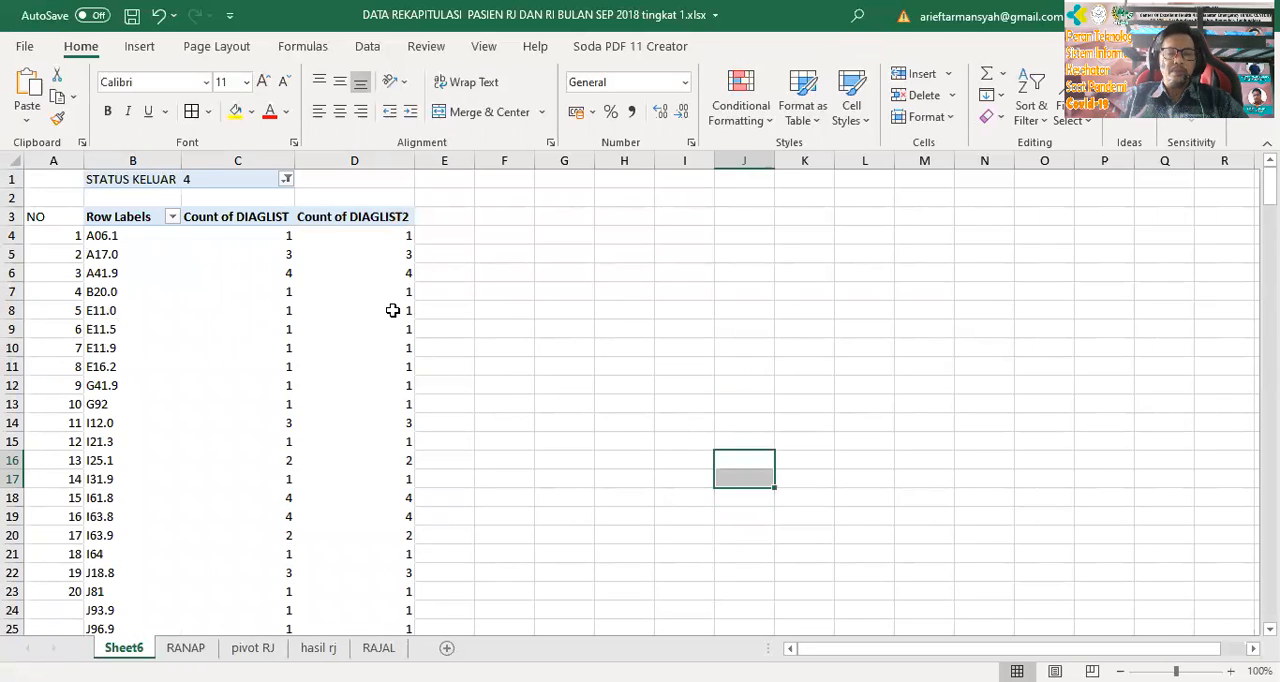
# Sort the PivotTable's diagnosis codes in descending order by Count of DIAGLIST
pyautogui.click(172, 216)
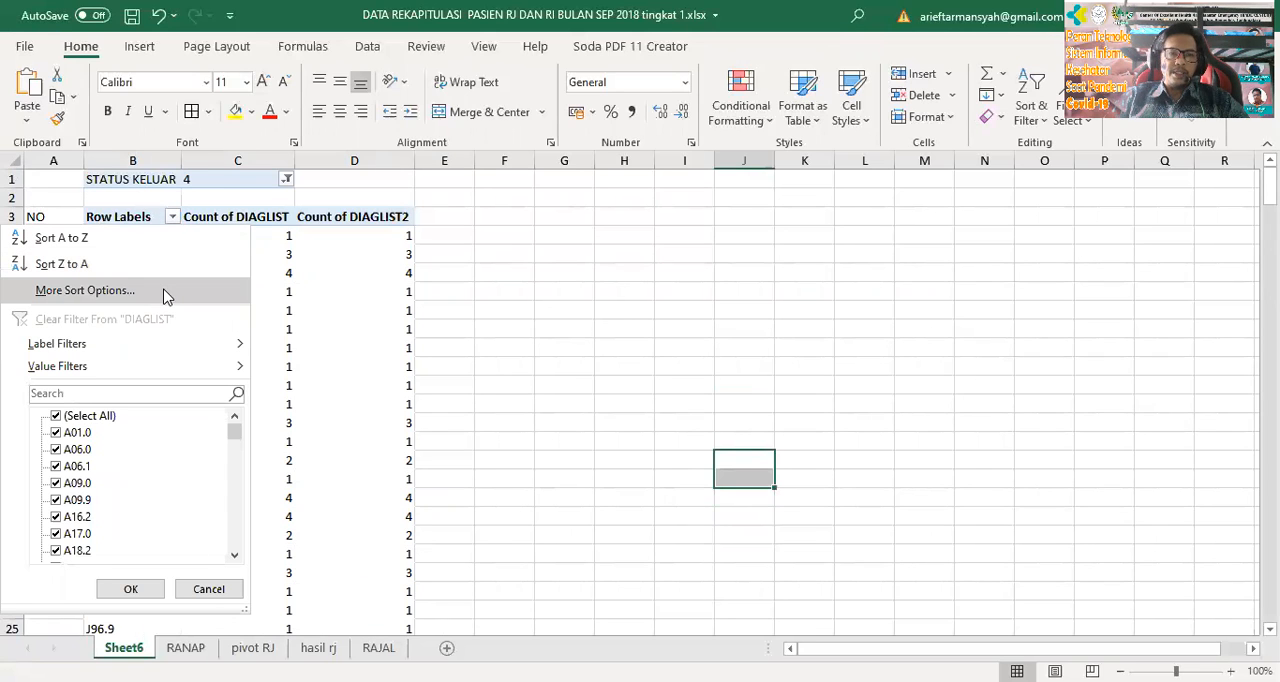
pyautogui.click(166, 295)
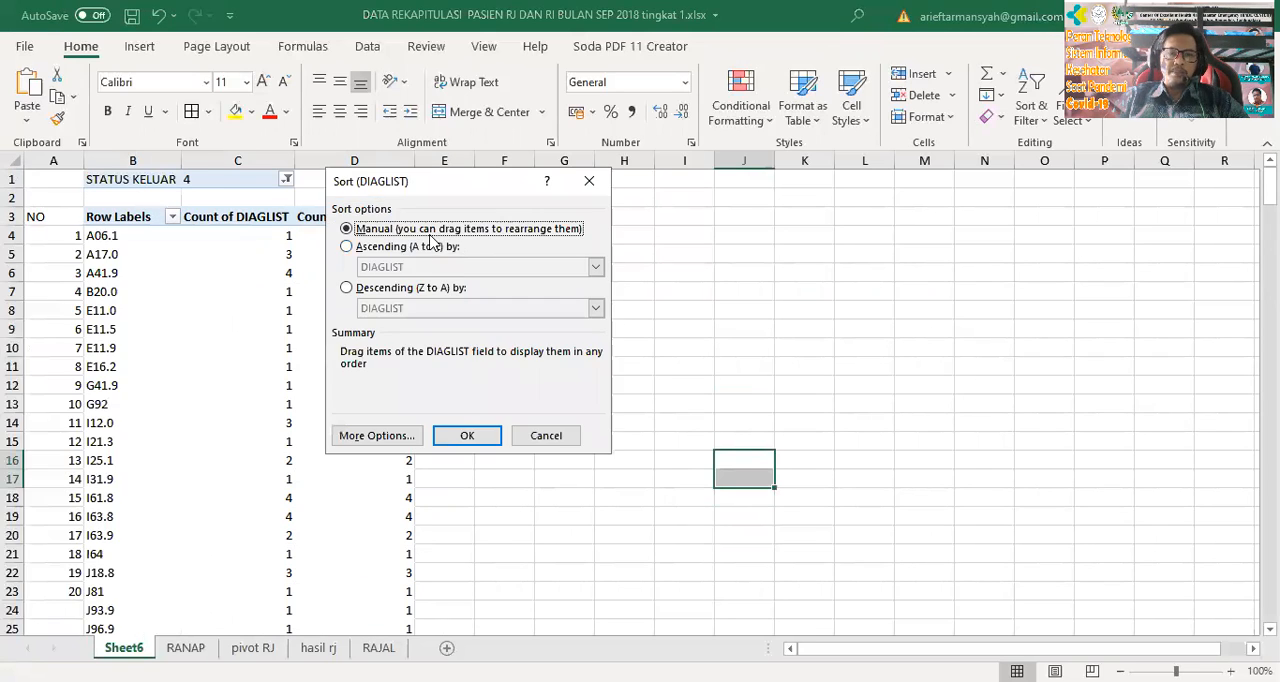
pyautogui.click(392, 290)
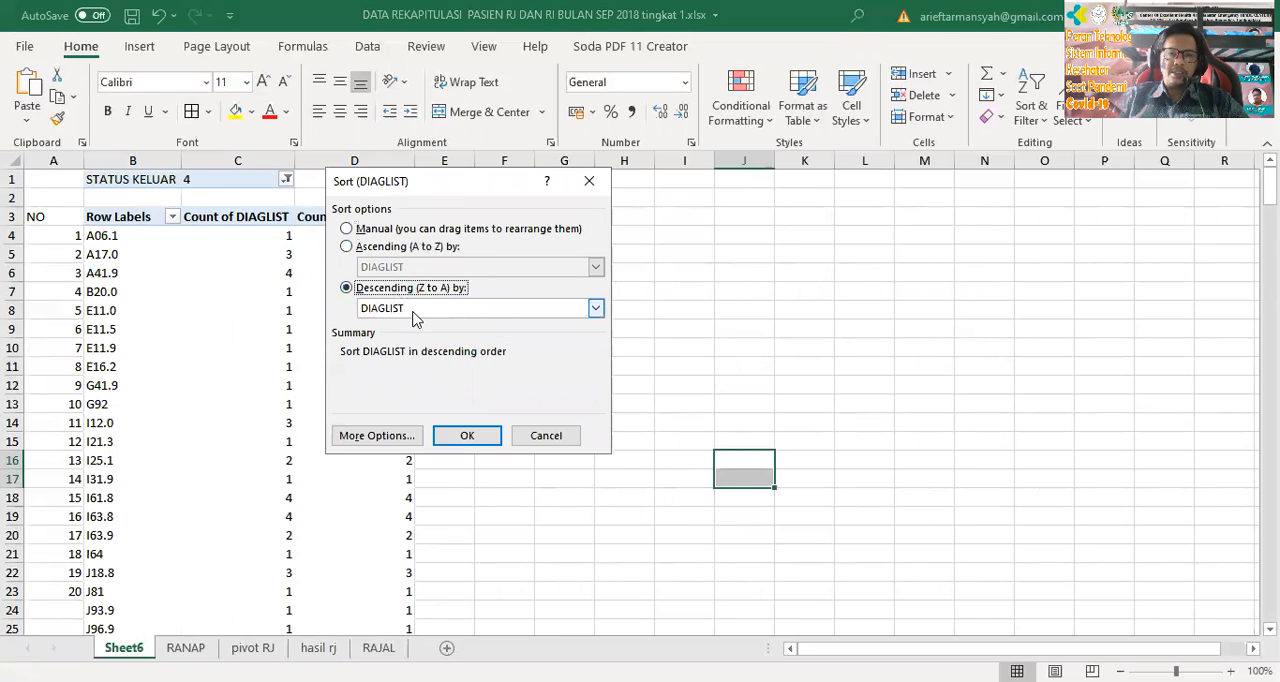
pyautogui.click(595, 308)
pyautogui.click(422, 338)
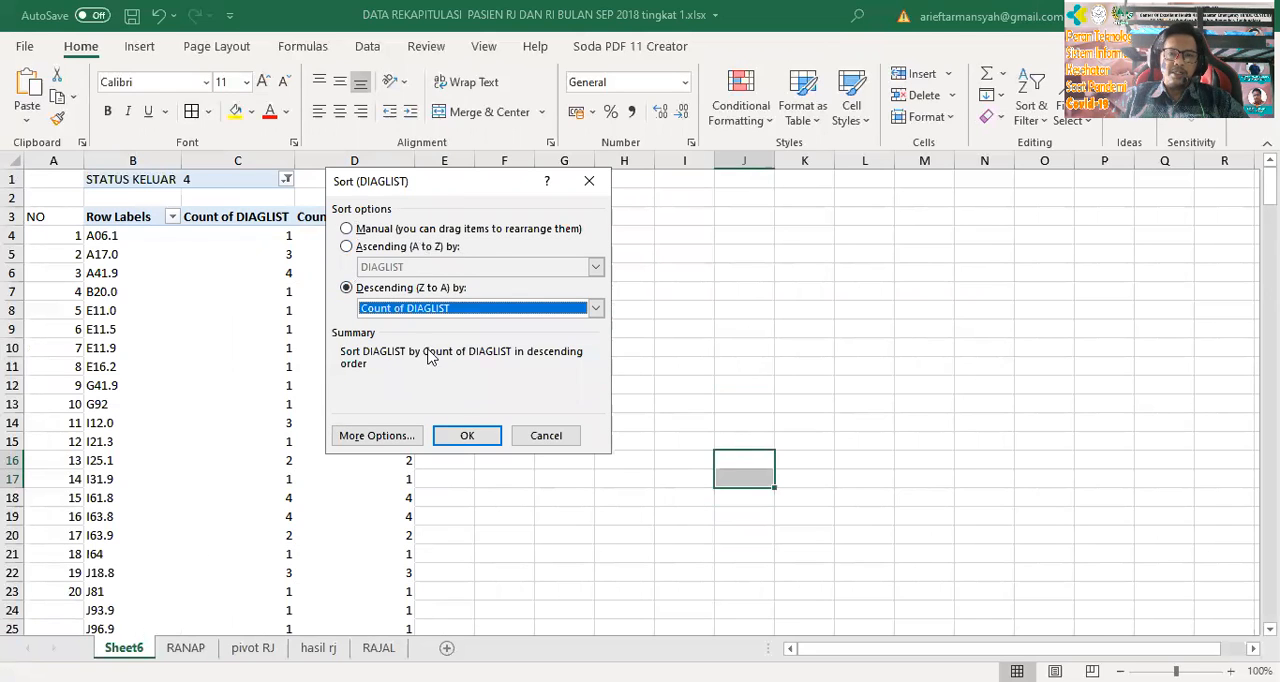
pyautogui.click(474, 440)
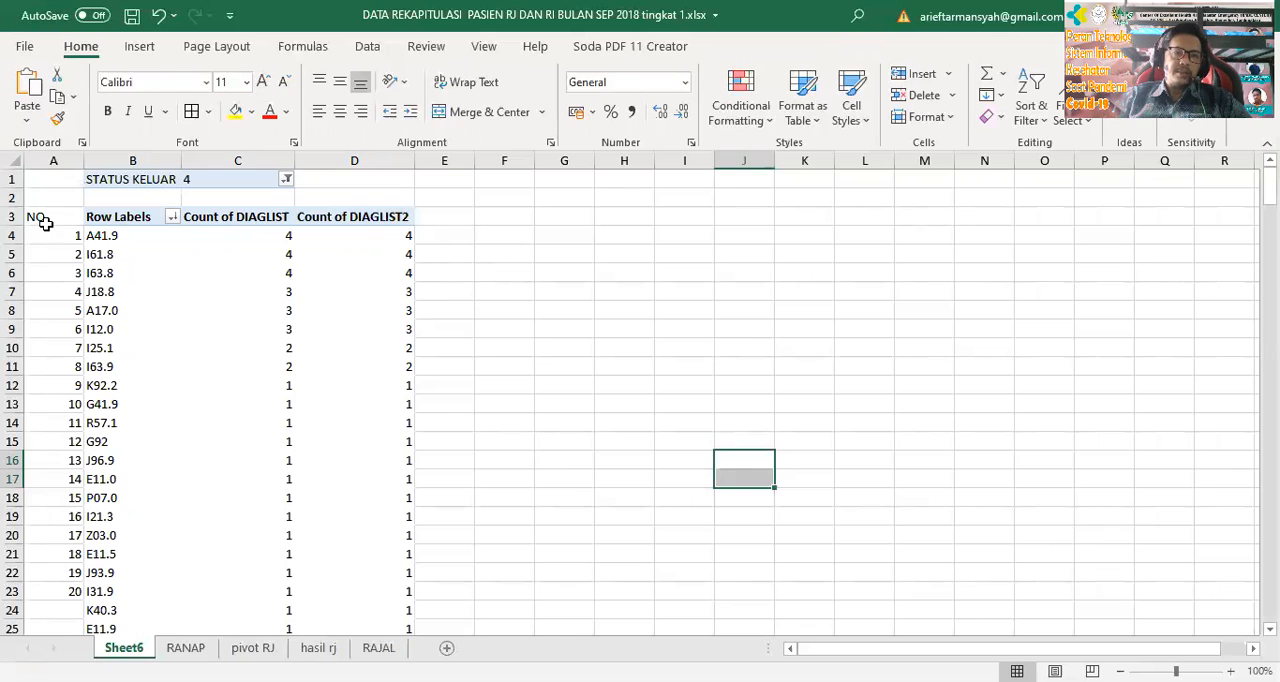
# Copy the headings and first ten diagnosis rows, A3:D13, to cell B4 of a new worksheet
pyautogui.moveTo(50, 214); pyautogui.dragTo(364, 407)
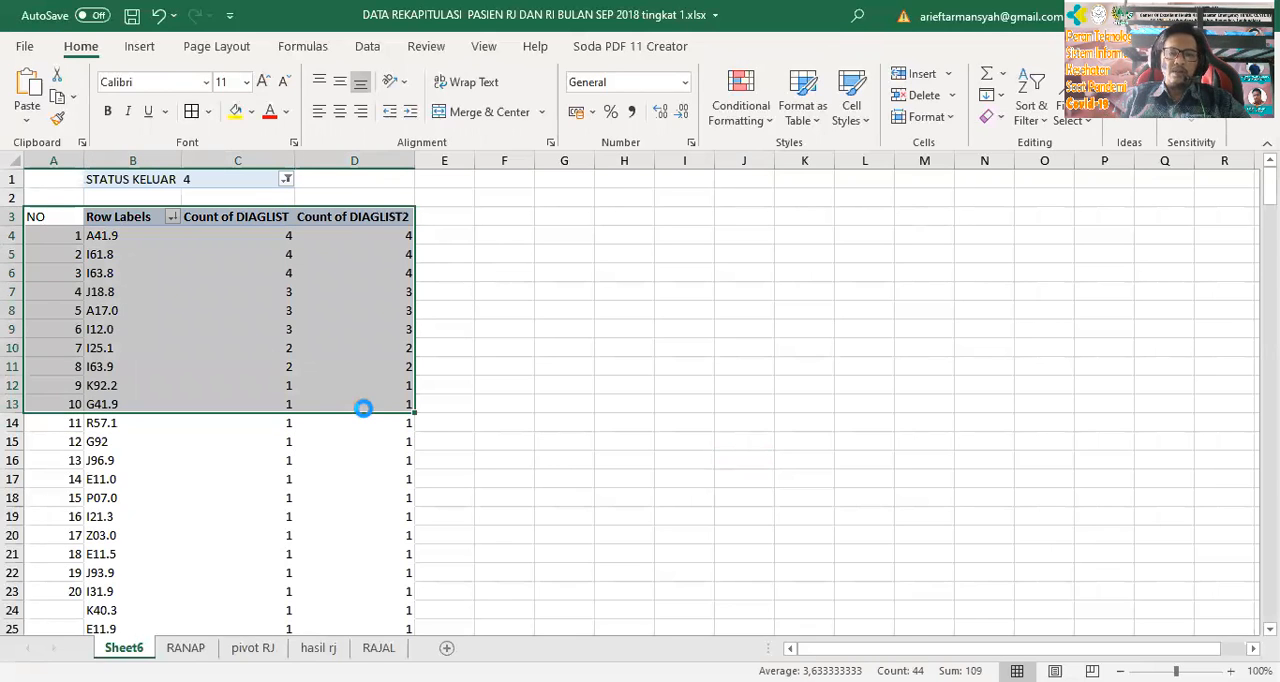
pyautogui.hotkey('ctrl', 'c')
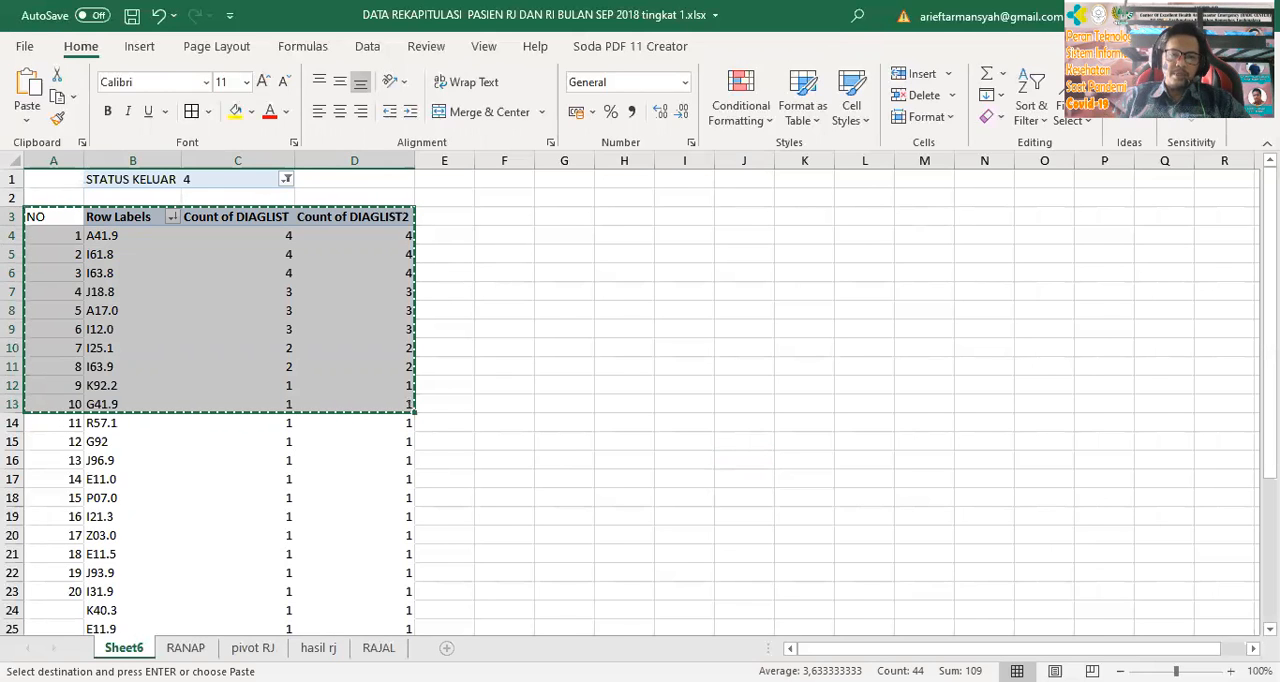
pyautogui.click(446, 648)
pyautogui.click(114, 191)
pyautogui.click(127, 222)
pyautogui.click(127, 231)
pyautogui.hotkey('ctrl', 'v')
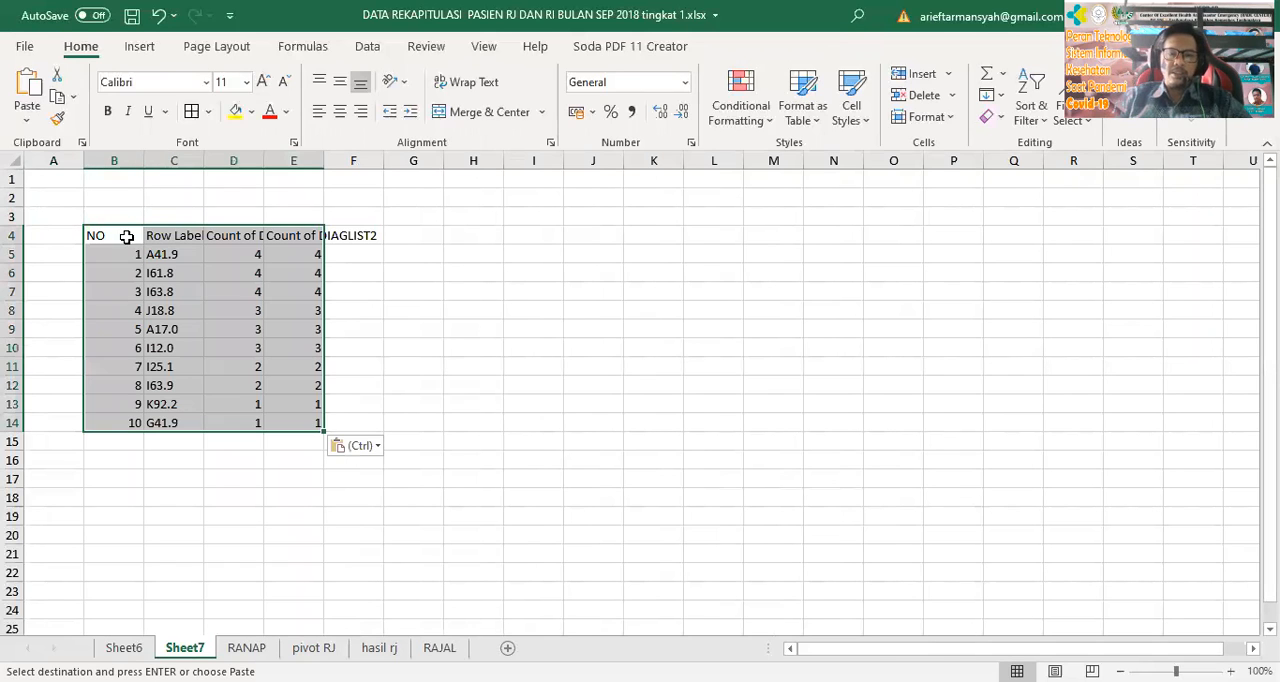
# Rename the new worksheet with the copied top-ten list as hasil ranap
pyautogui.doubleClick(184, 648)
pyautogui.write('hasil ranap')
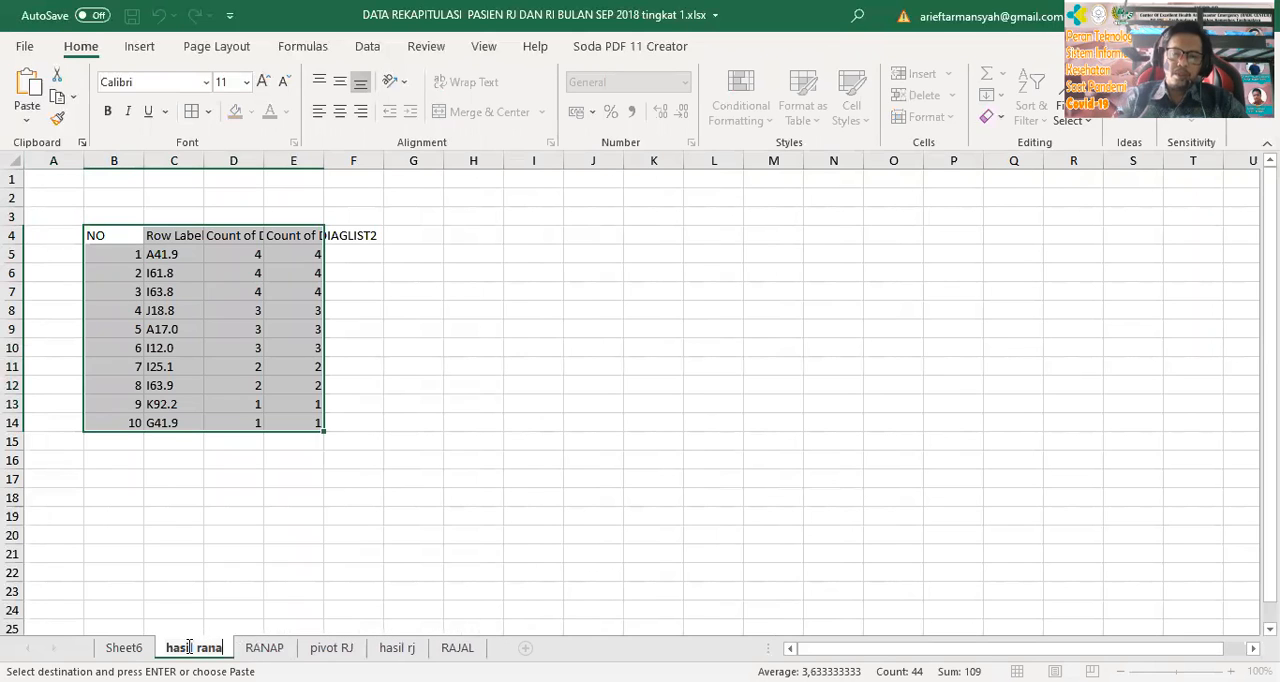
pyautogui.click(548, 420)
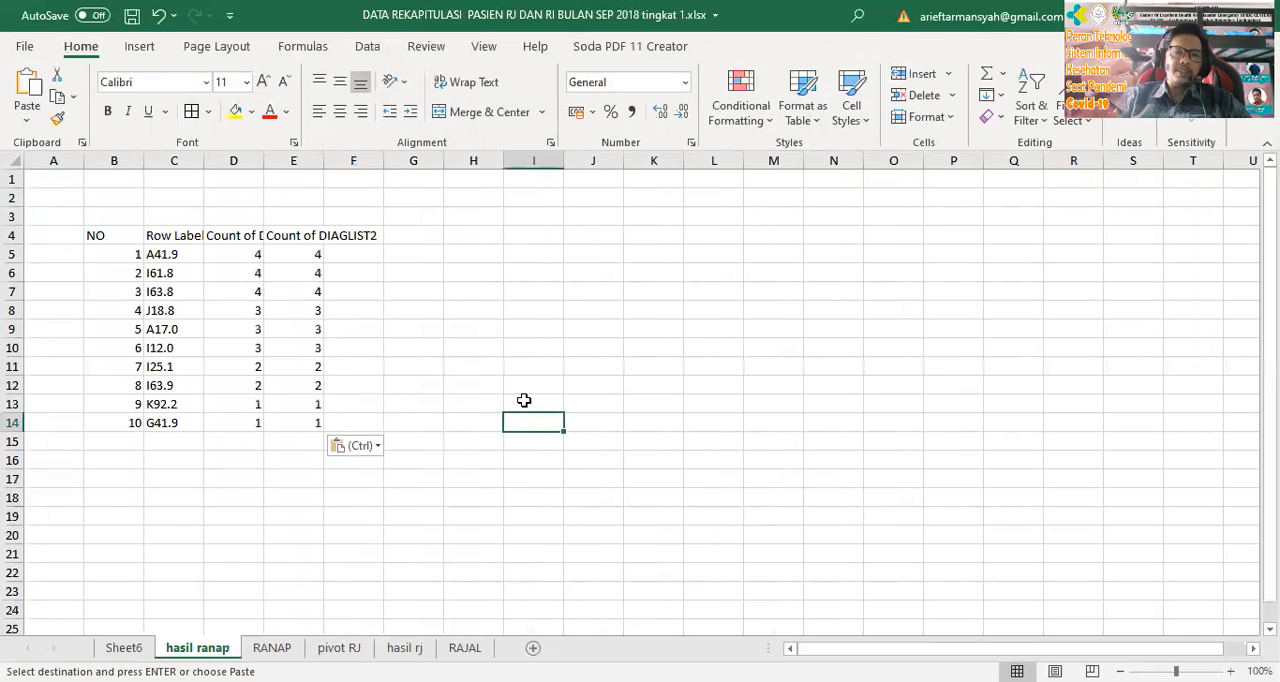
# Insert a blank column between the diagnosis codes and the first count column on hasil ranap
pyautogui.click(234, 160)
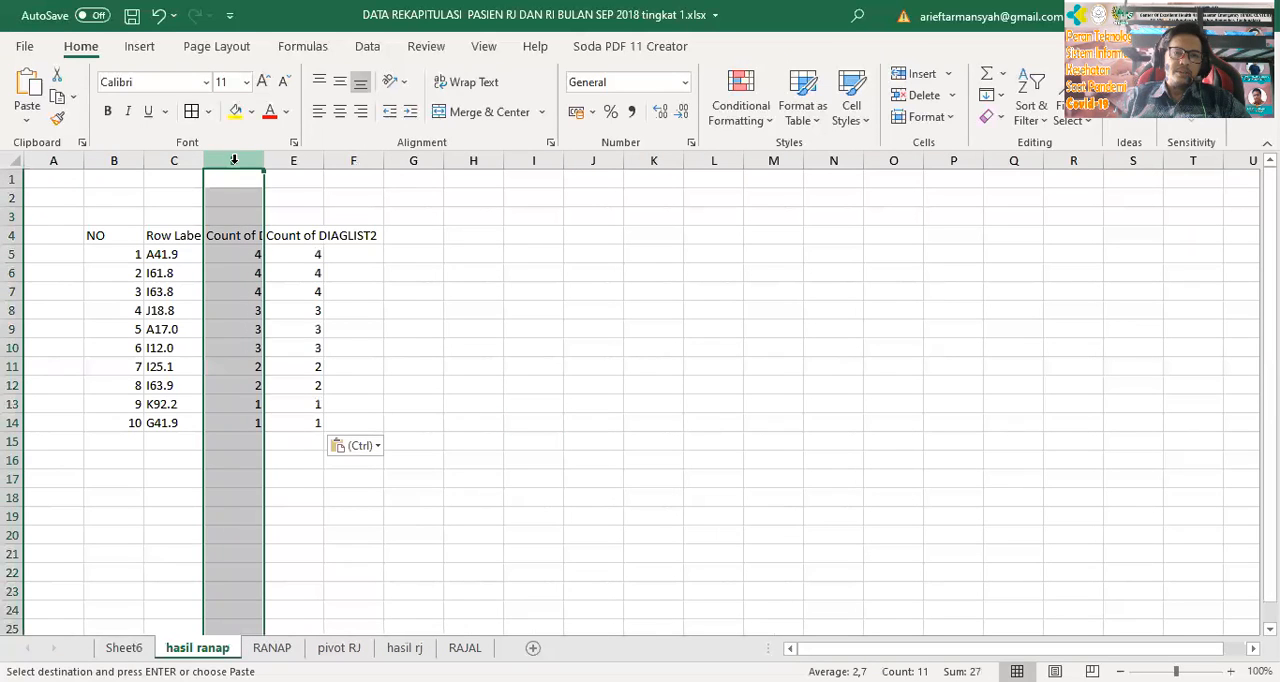
pyautogui.rightClick(234, 160)
pyautogui.click(343, 325)
pyautogui.click(703, 368)
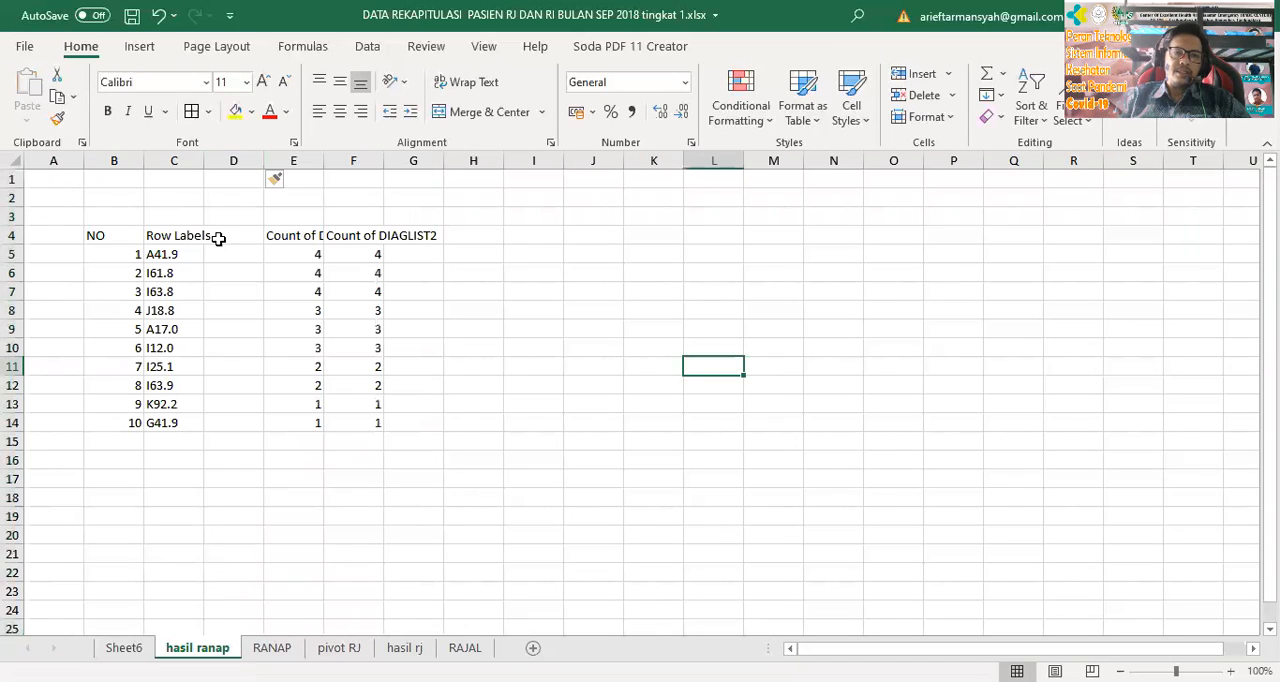
# Change the Row Labels heading in C4 to Kode ICD 10
pyautogui.click(190, 232)
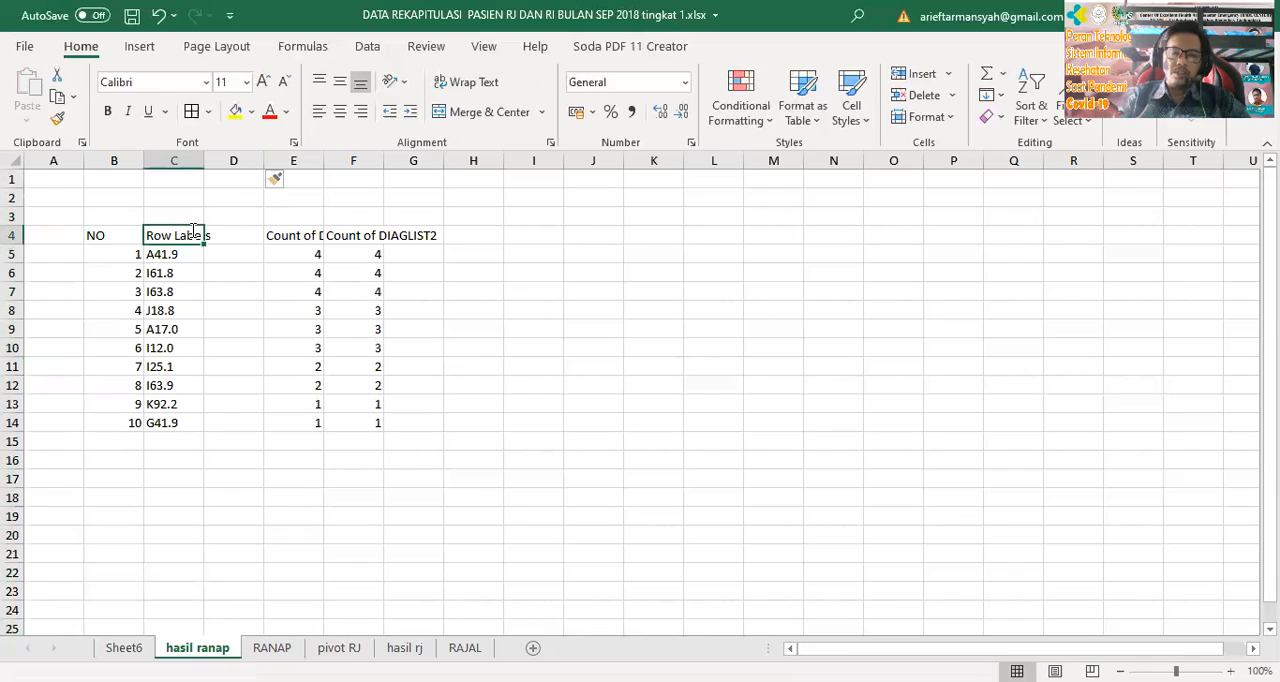
pyautogui.write('KOd')
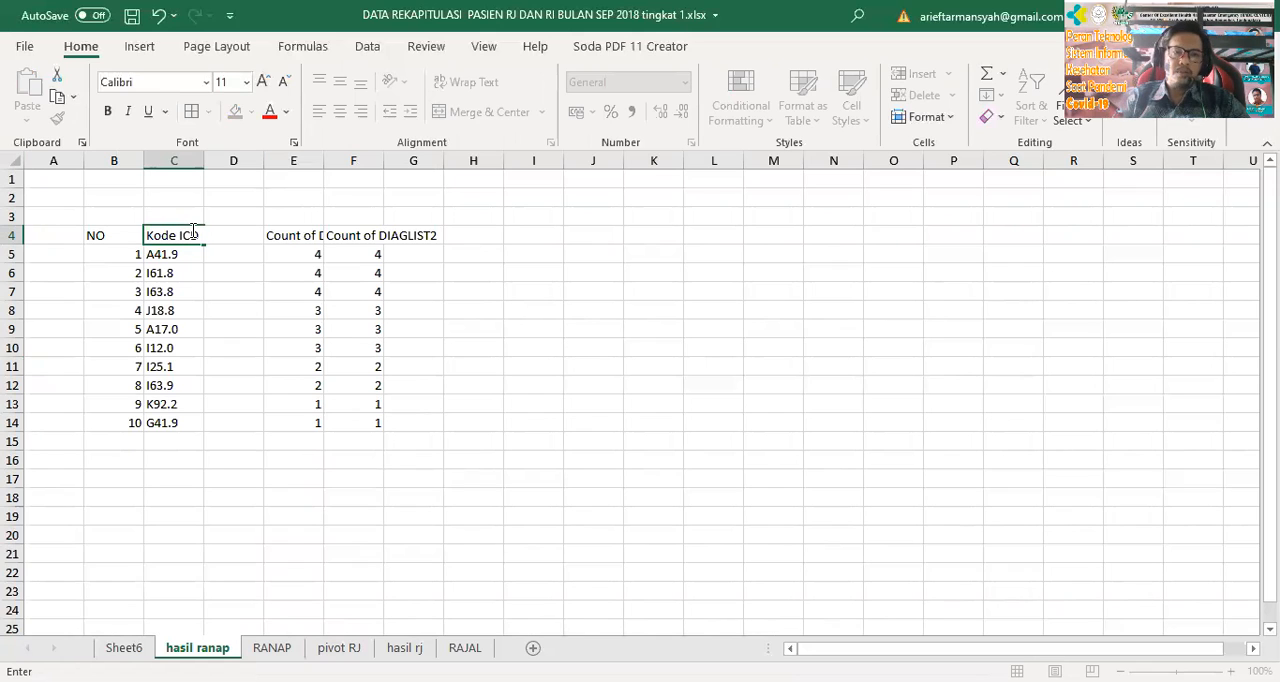
pyautogui.press('Return')
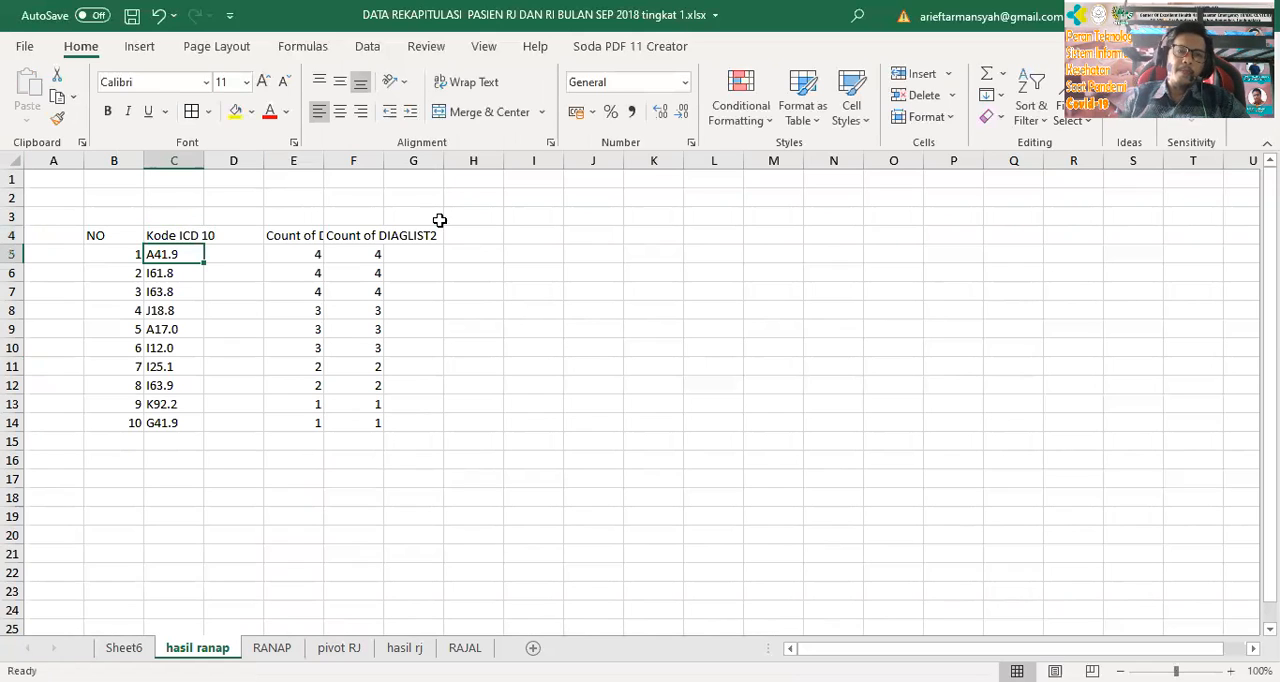
# Copy the formatted heading row B4:F4 from hasil rj over the headings starting at B4 on hasil ranap
pyautogui.click(408, 649)
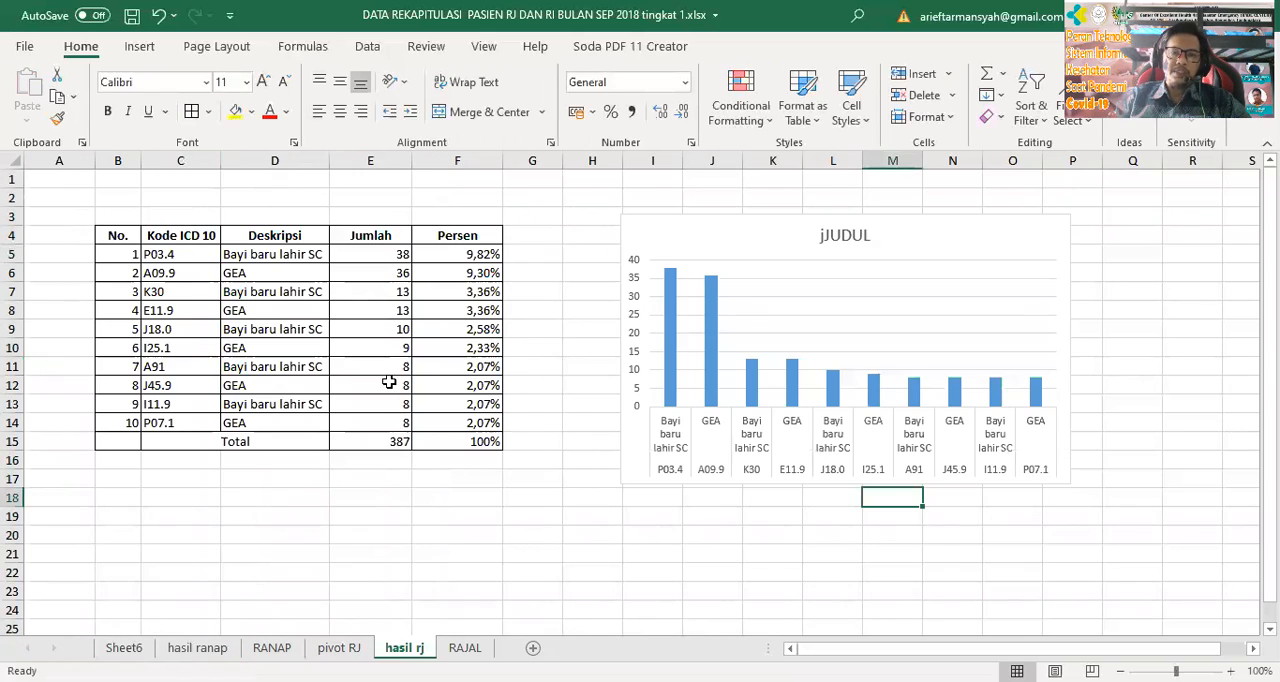
pyautogui.moveTo(121, 228); pyautogui.dragTo(483, 245)
pyautogui.hotkey('ctrl', 'c')
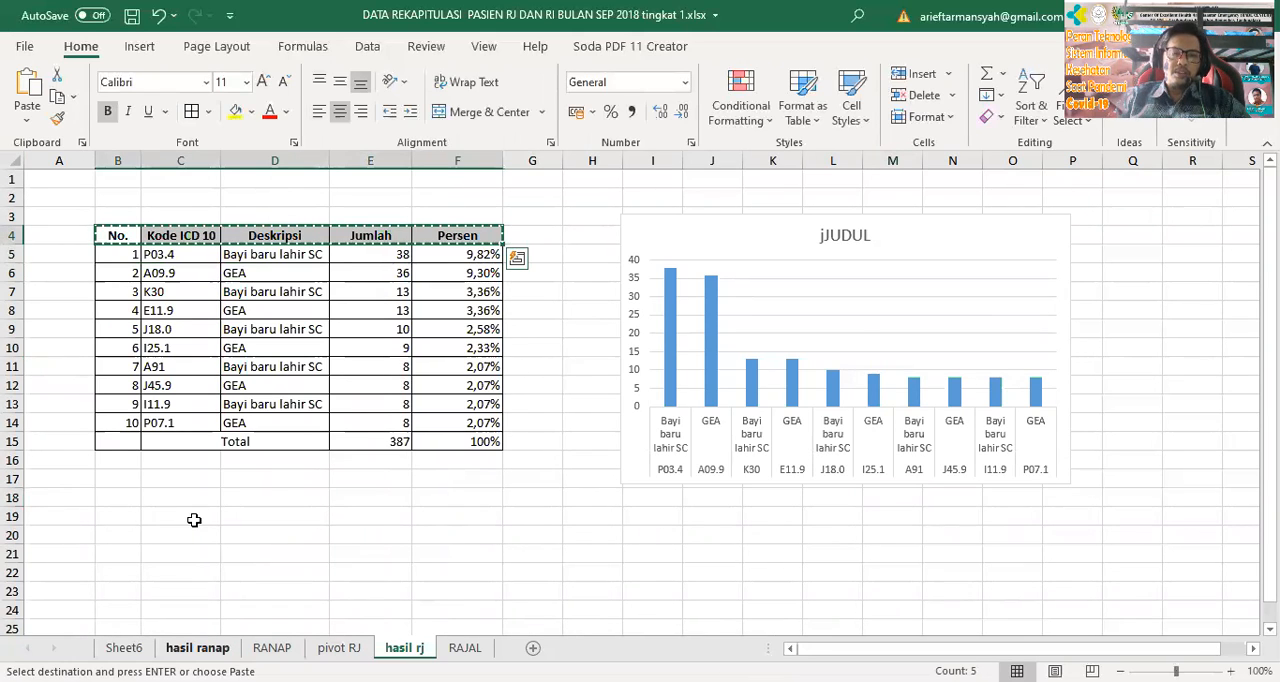
pyautogui.click(197, 648)
pyautogui.click(162, 236)
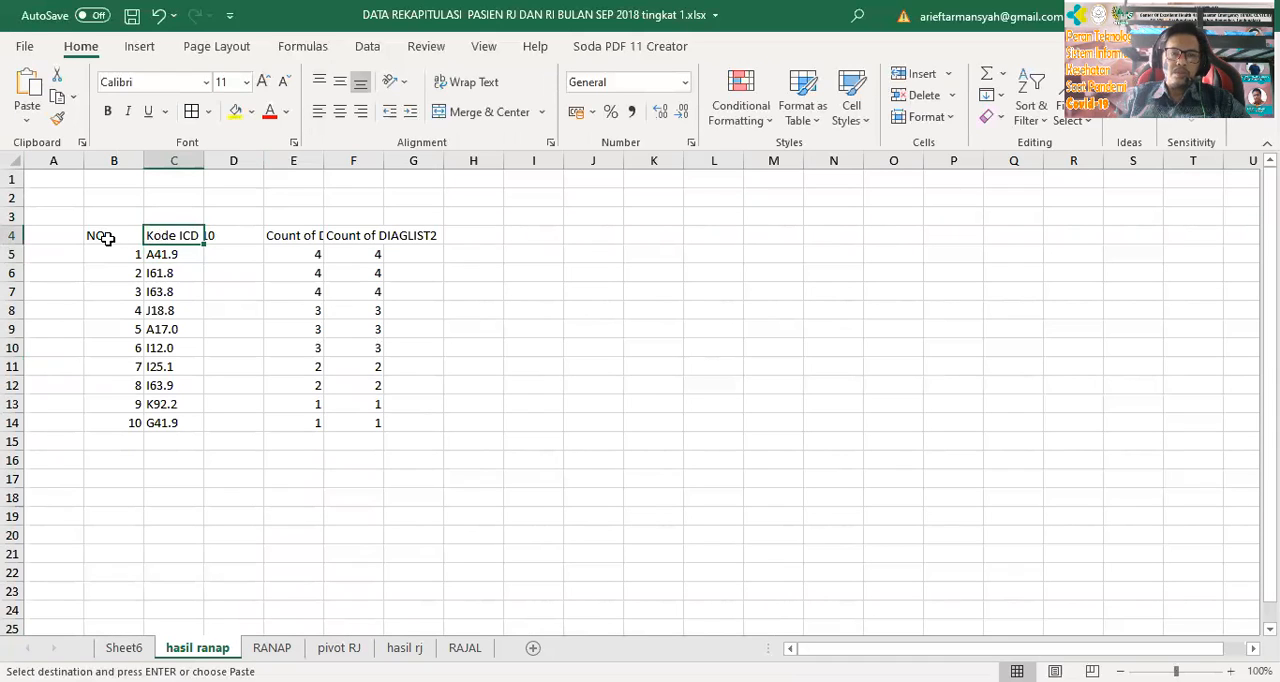
pyautogui.click(112, 232)
pyautogui.hotkey('ctrl', 'v')
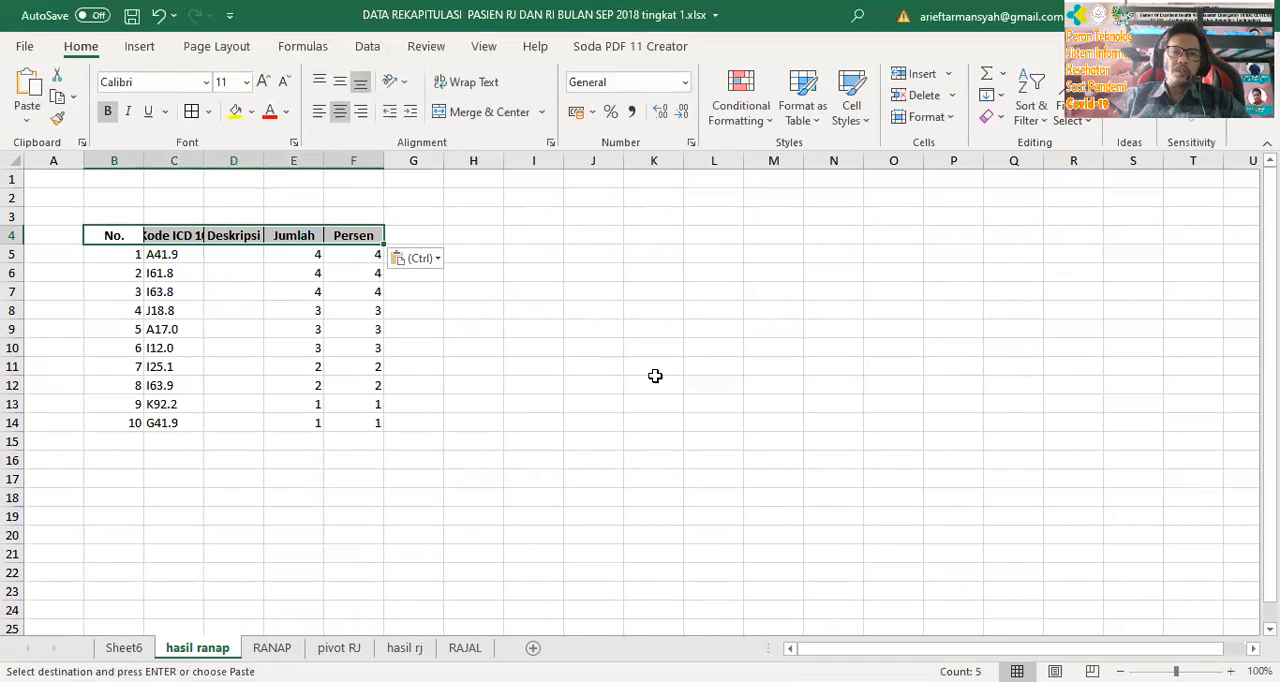
pyautogui.click(537, 405)
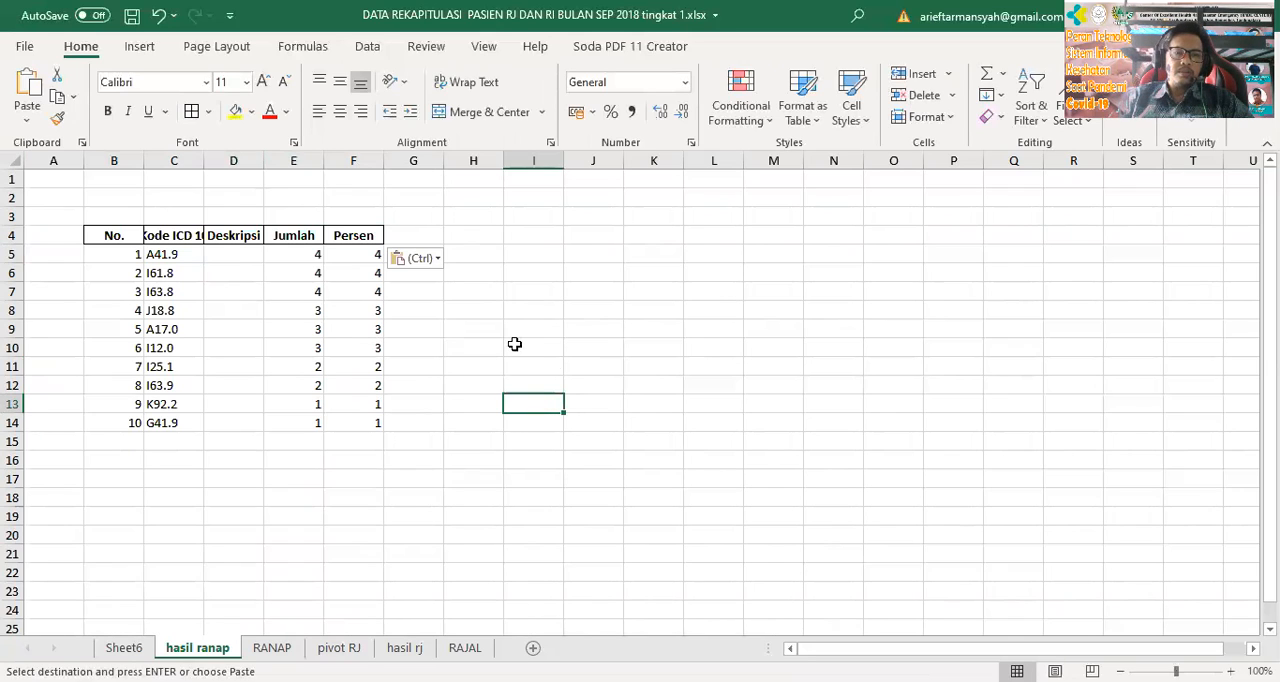
# Show the second DIAGLIST count in the Sheet6 PivotTable as % of Grand Total
pyautogui.click(368, 254)
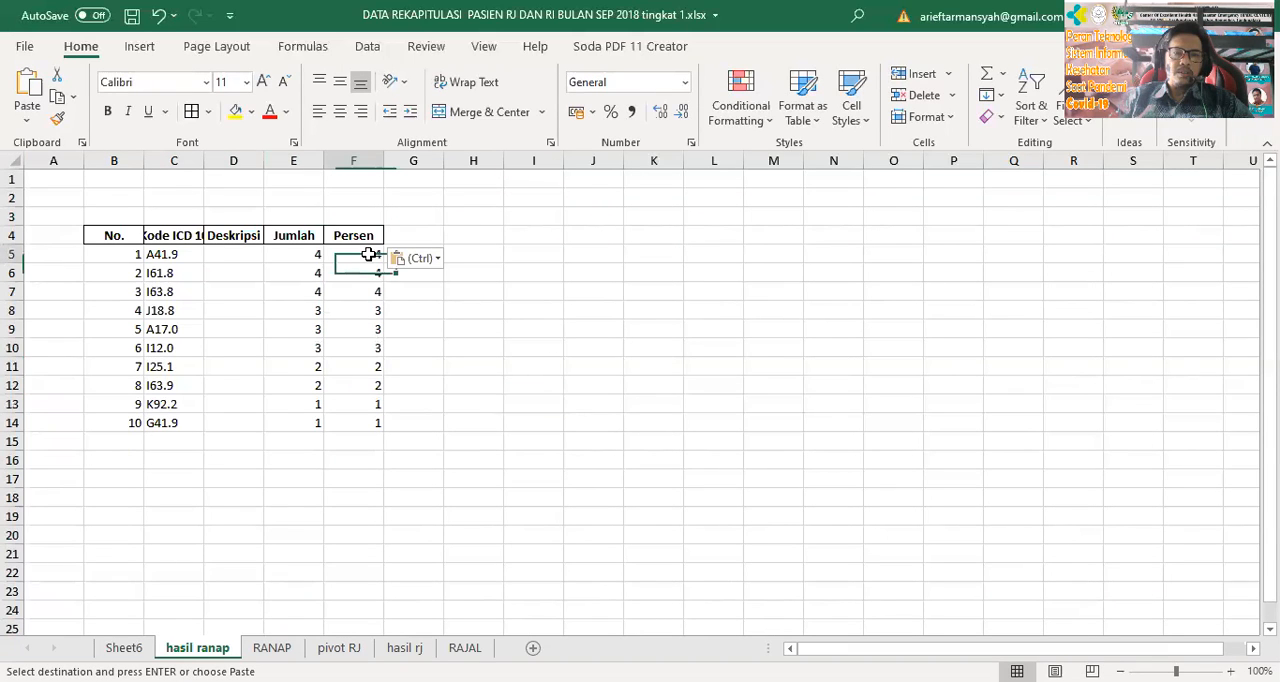
pyautogui.click(285, 649)
pyautogui.click(205, 649)
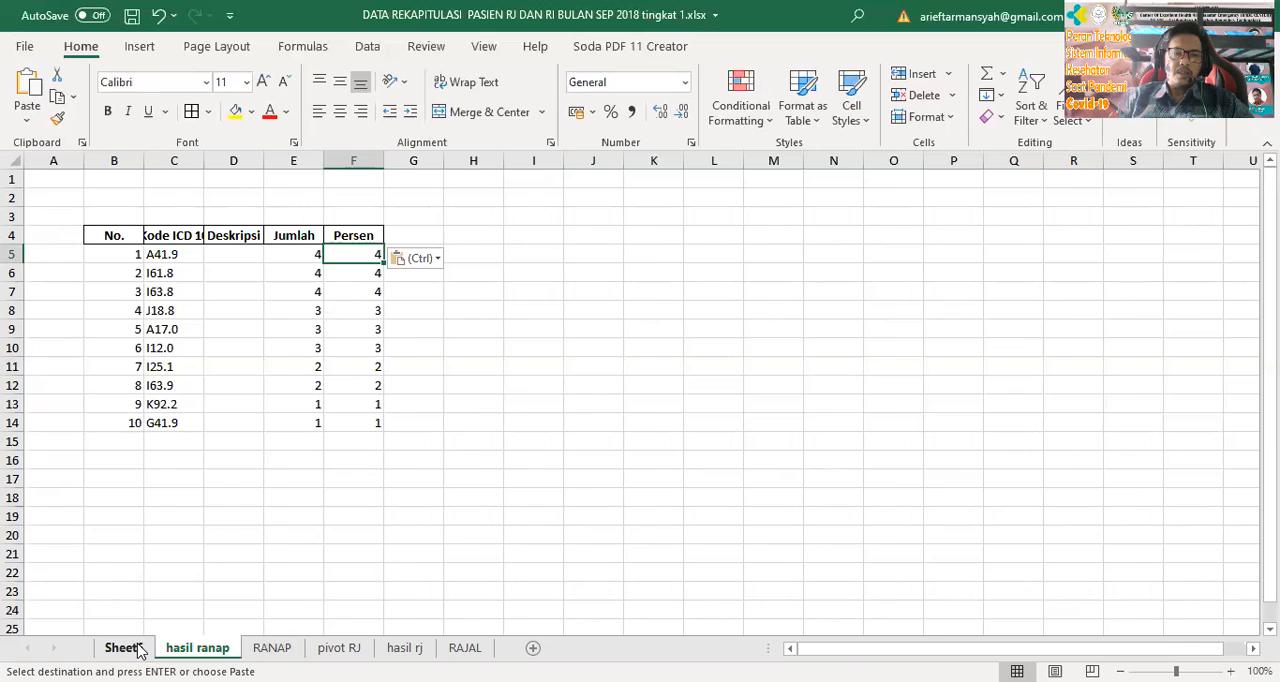
pyautogui.click(122, 648)
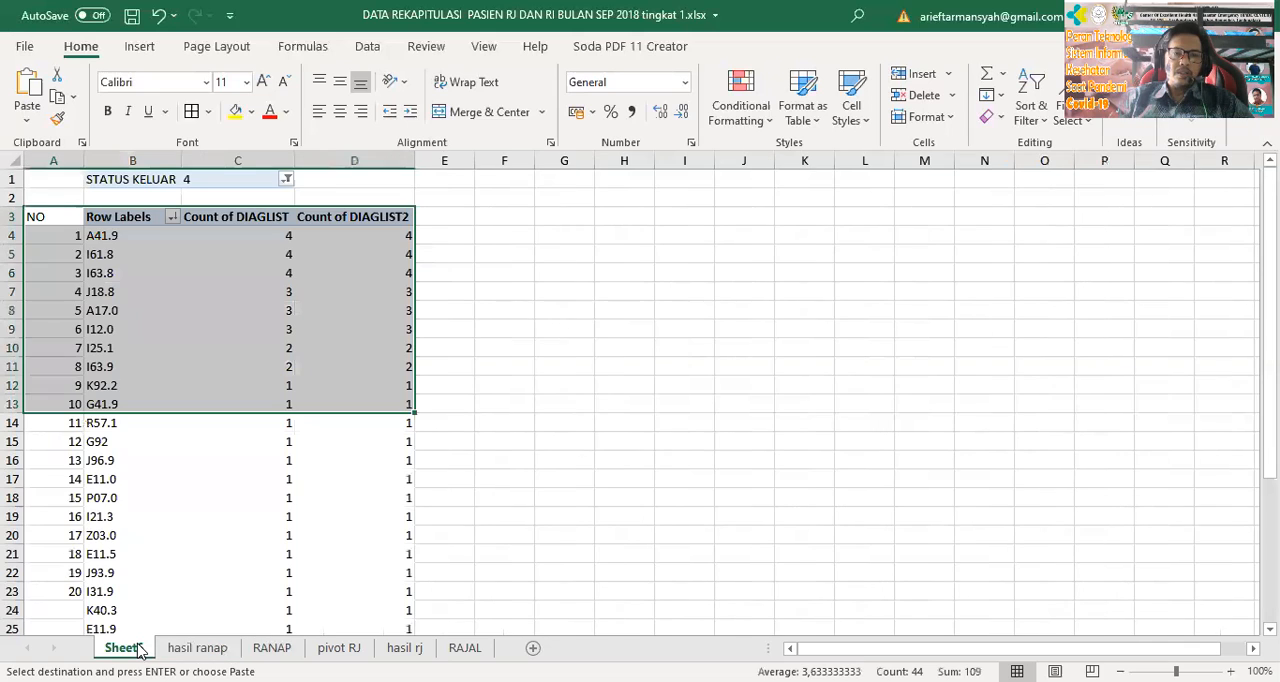
pyautogui.click(398, 221)
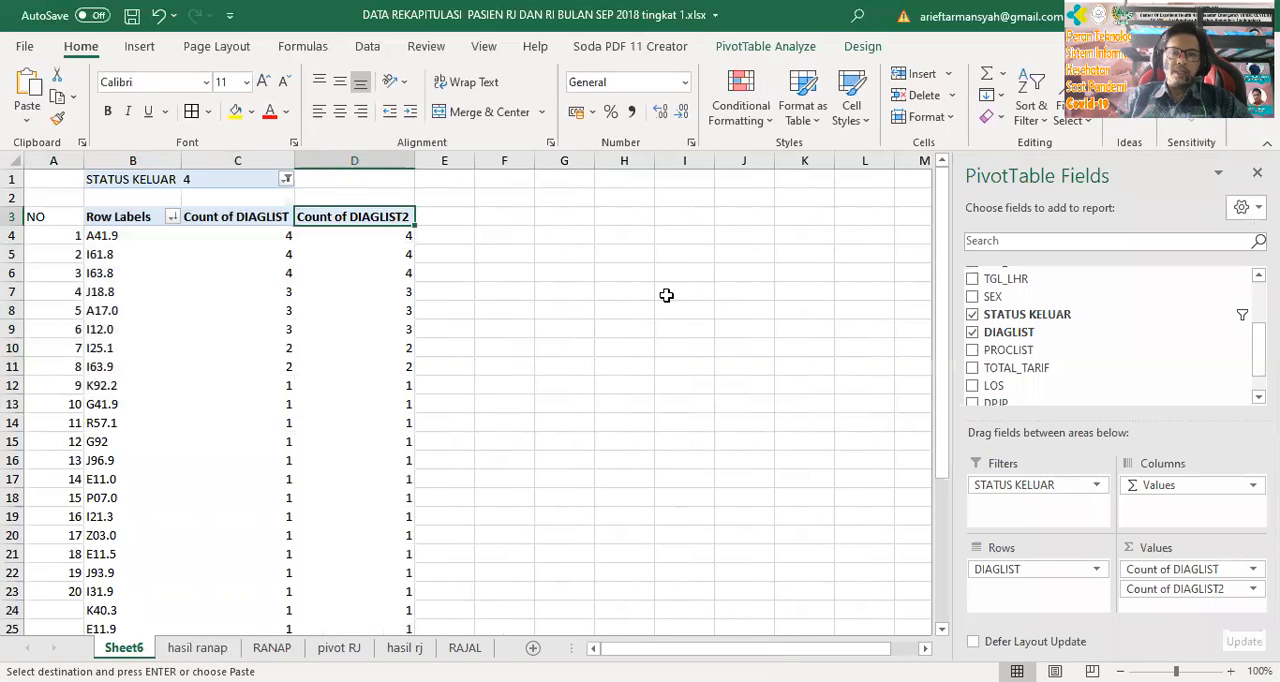
pyautogui.click(1180, 589)
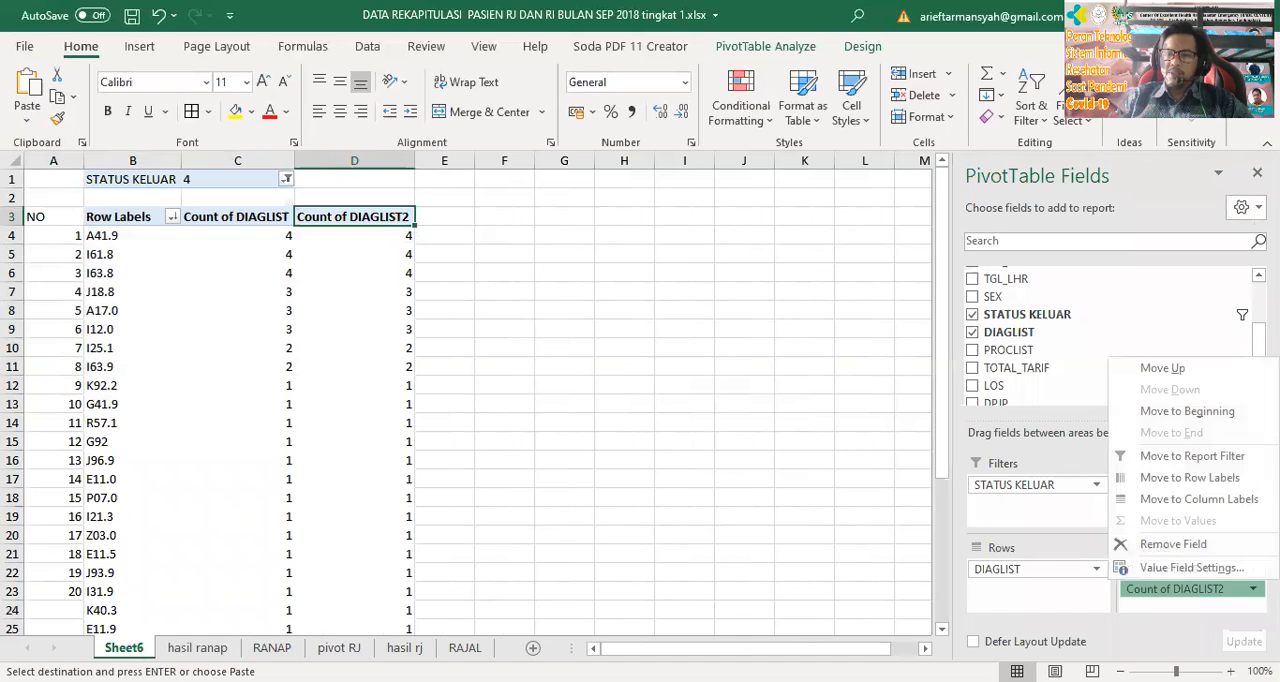
pyautogui.click(1130, 568)
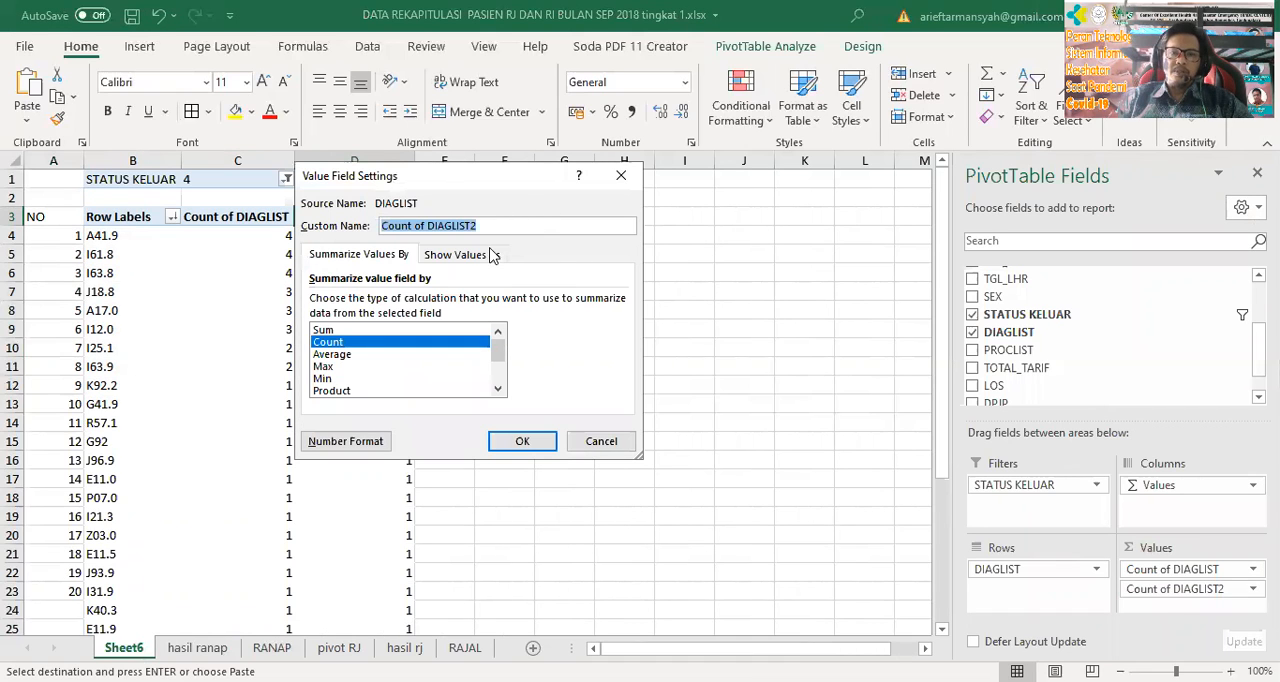
pyautogui.click(470, 255)
pyautogui.click(478, 225)
pyautogui.click(440, 302)
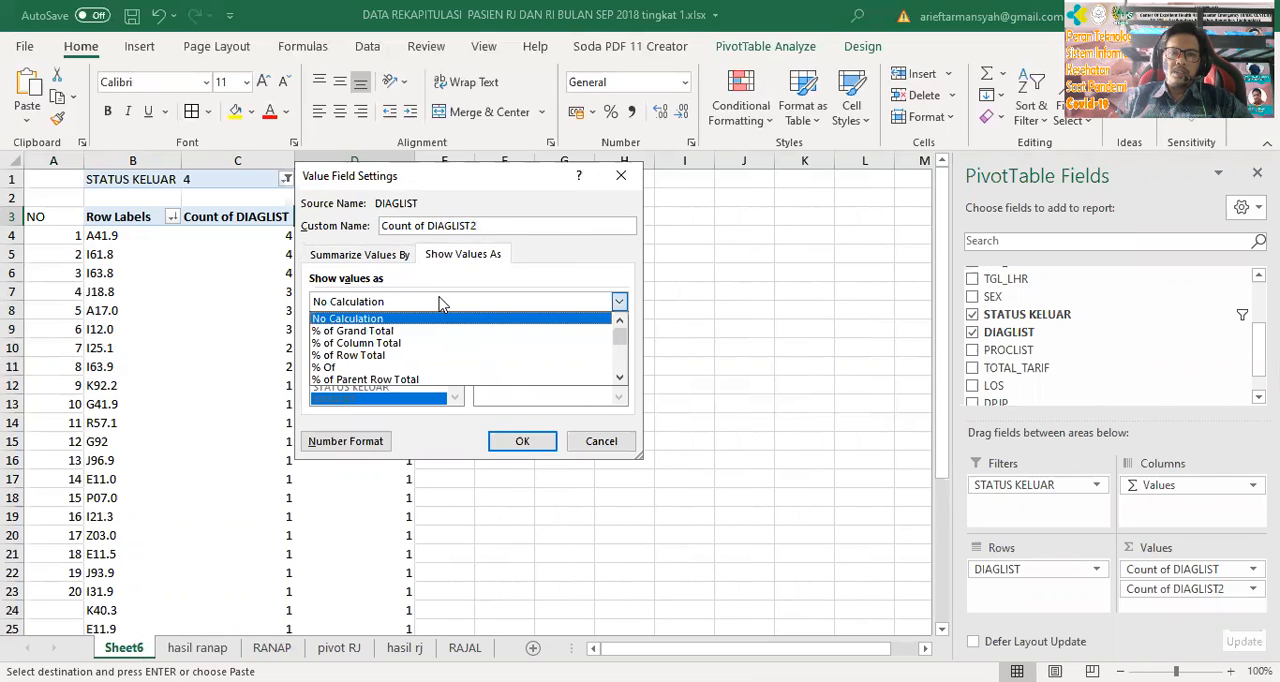
pyautogui.click(440, 323)
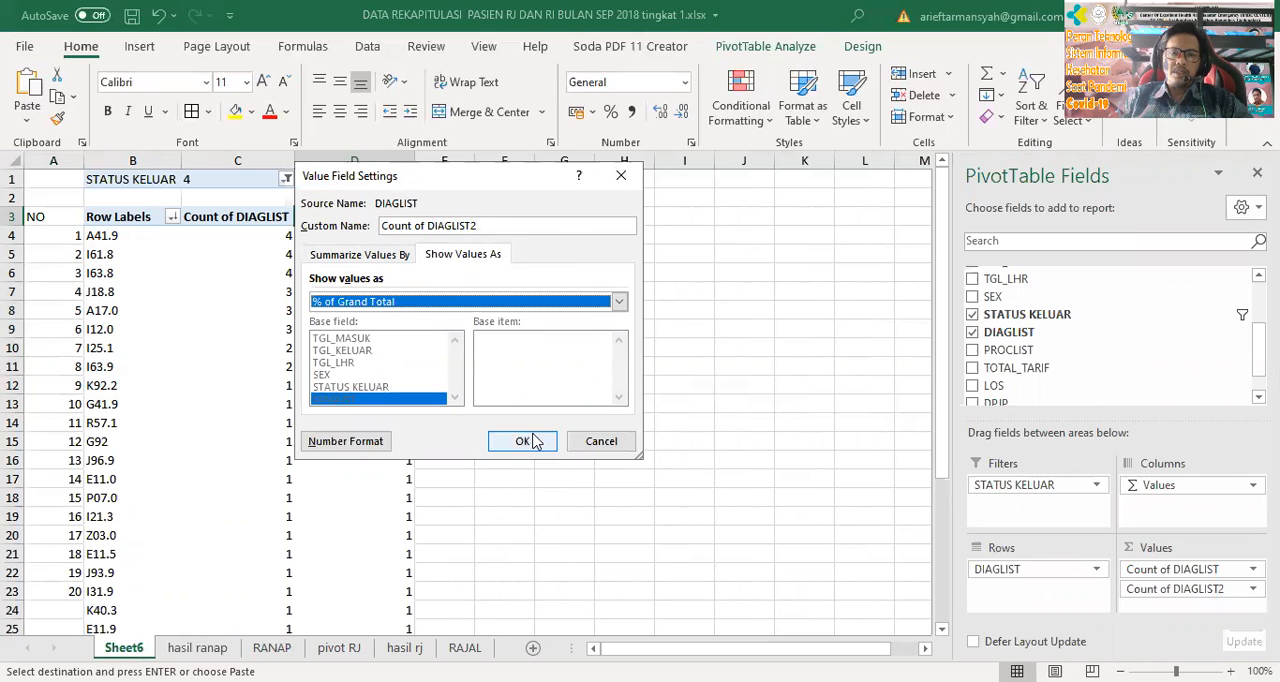
pyautogui.press('Return')
pyautogui.click(624, 441)
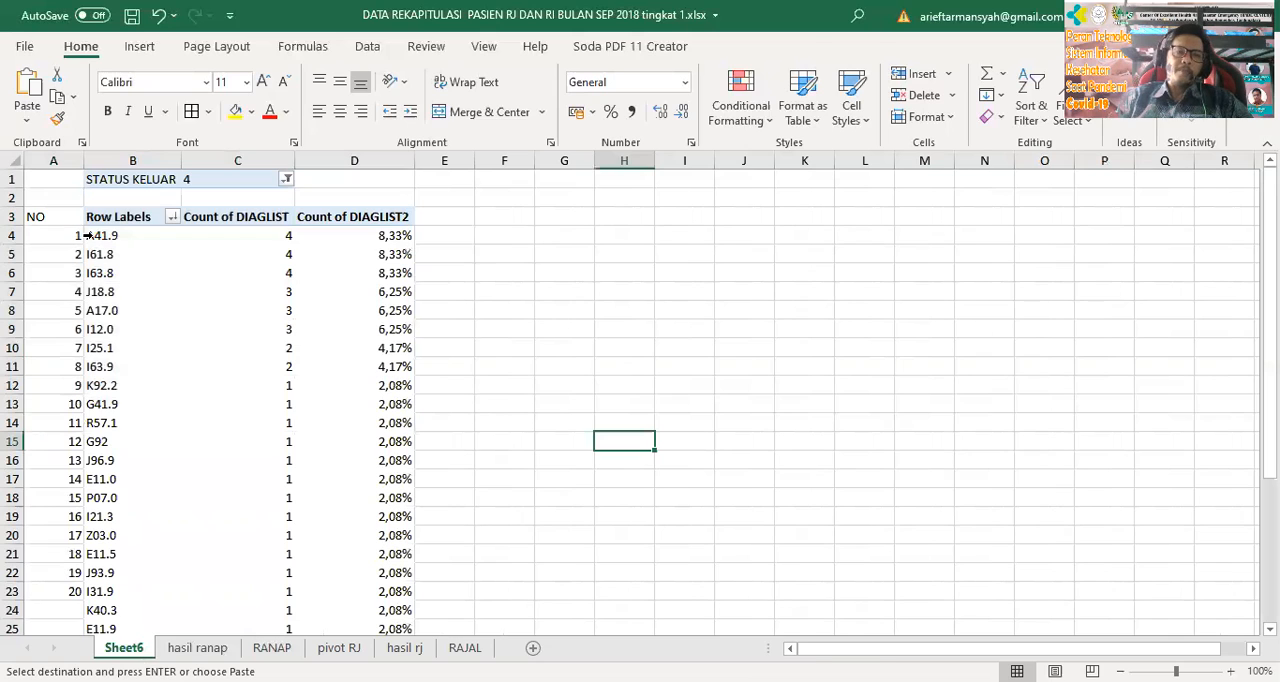
# Copy the top-ten rows A4:D13 from Sheet6 onto hasil ranap starting at B5
pyautogui.click(88, 235)
pyautogui.click(124, 272)
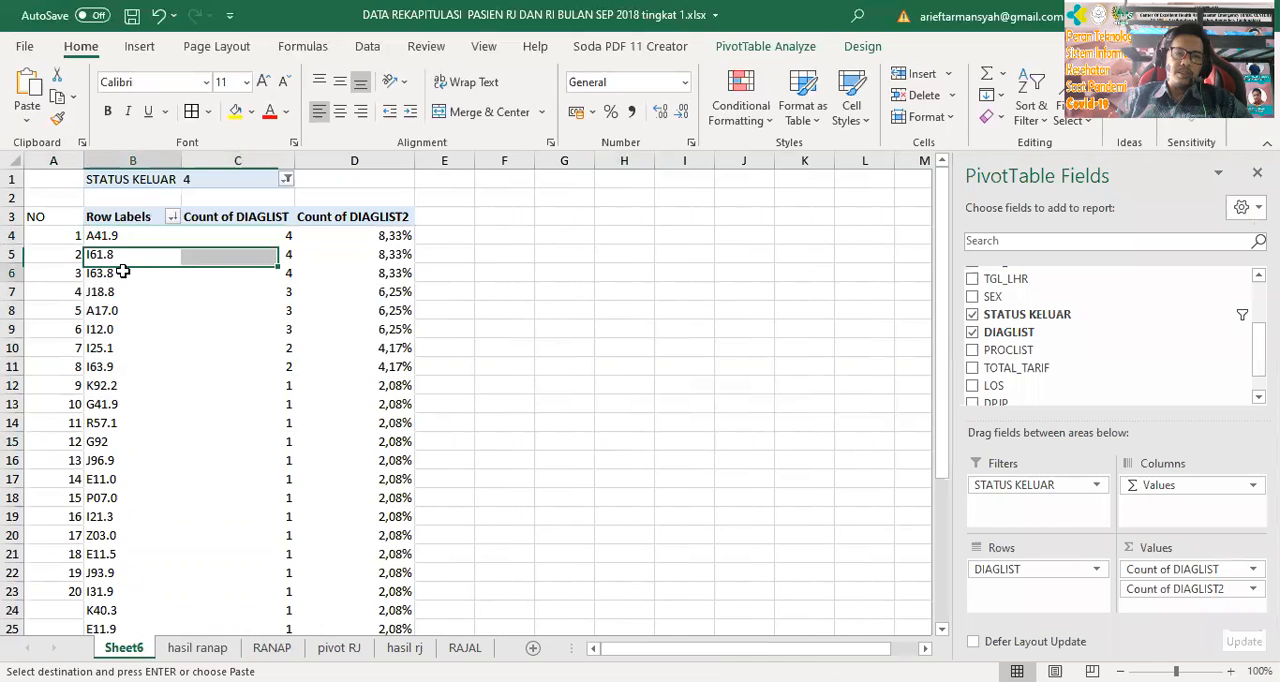
pyautogui.moveTo(76, 235)
pyautogui.mouseDown()
pyautogui.moveTo(124, 246)
pyautogui.moveTo(352, 411)
pyautogui.mouseUp()
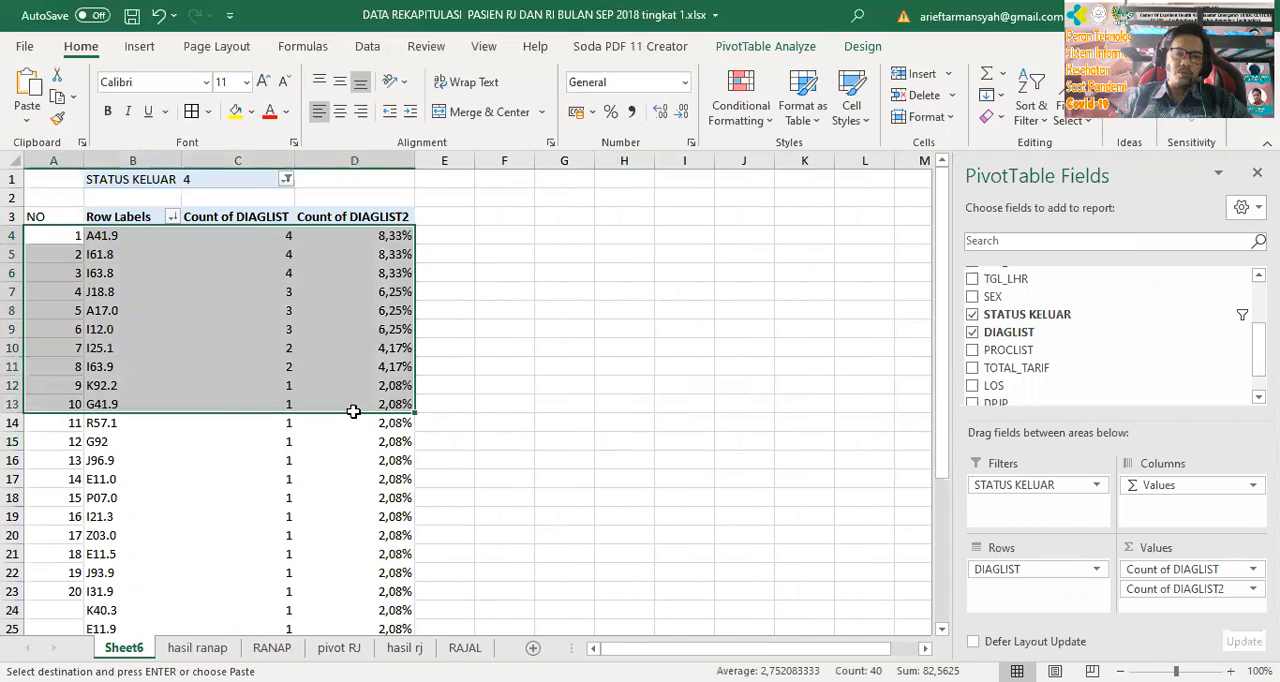
pyautogui.hotkey('ctrl', 'c')
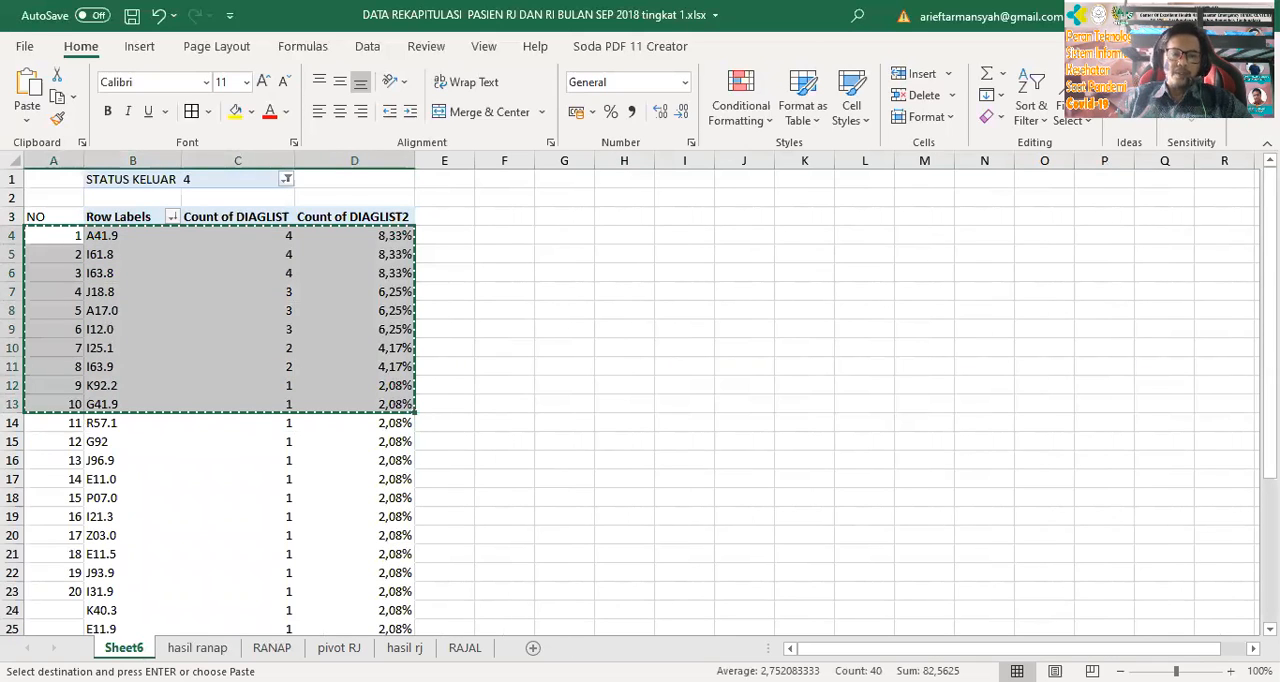
pyautogui.click(208, 648)
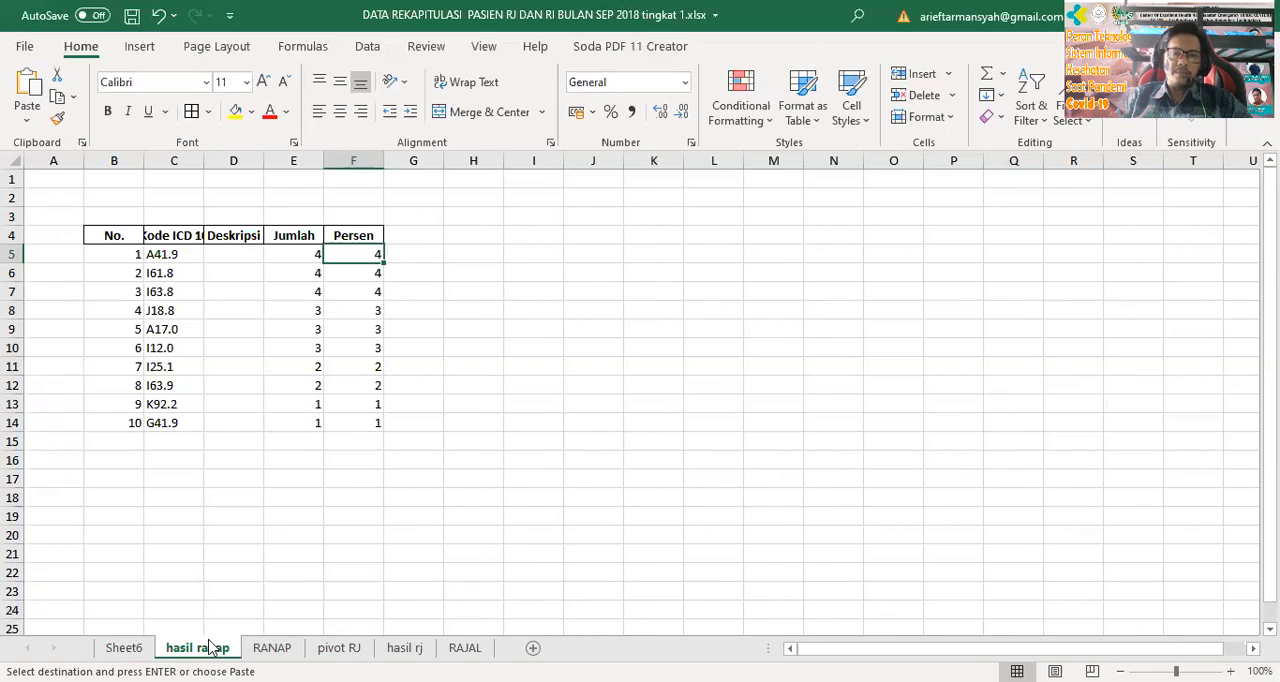
pyautogui.click(125, 257)
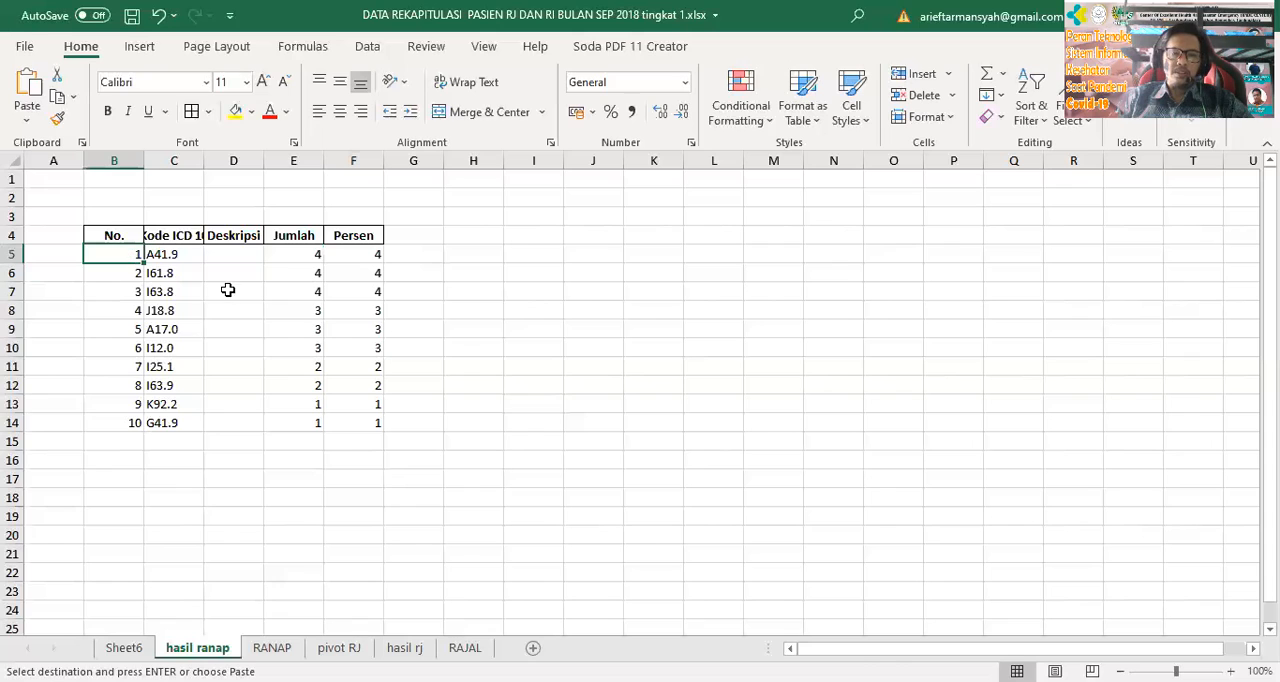
pyautogui.hotkey('ctrl', 'v')
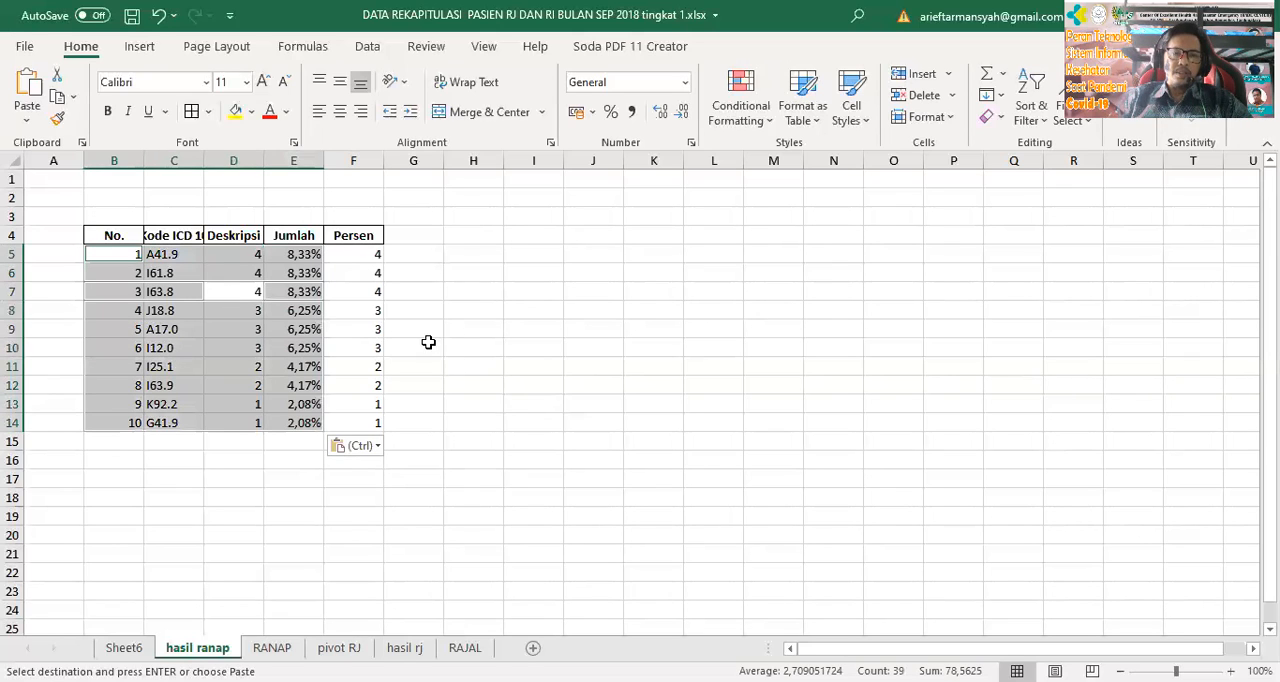
pyautogui.click(428, 342)
# Move the pasted counts and percentages in D5:E14 one column over, into the Jumlah and Persen columns
pyautogui.moveTo(238, 256); pyautogui.dragTo(290, 419)
pyautogui.hotkey('ctrl', 'c')
pyautogui.click(300, 254)
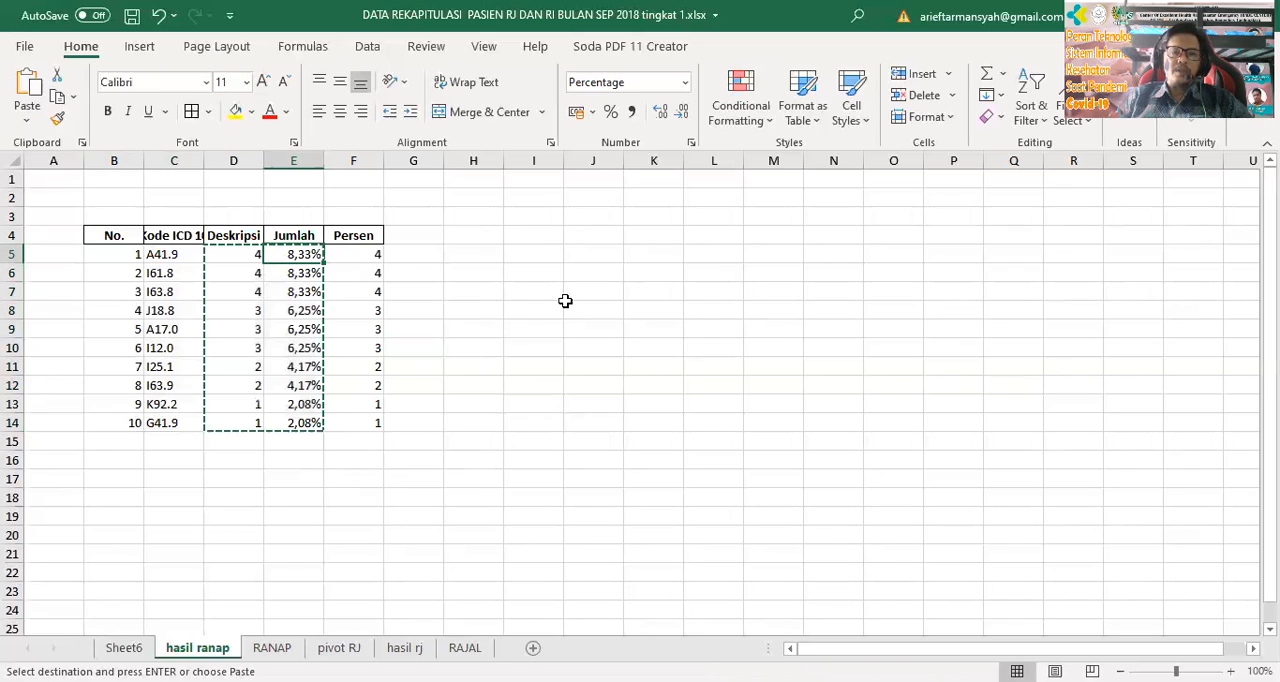
pyautogui.press('Return')
pyautogui.click(565, 301)
# Autofit the widths of columns B to F on hasil ranap
pyautogui.click(255, 254)
pyautogui.moveTo(263, 157); pyautogui.dragTo(308, 160)
pyautogui.moveTo(103, 156); pyautogui.dragTo(403, 183)
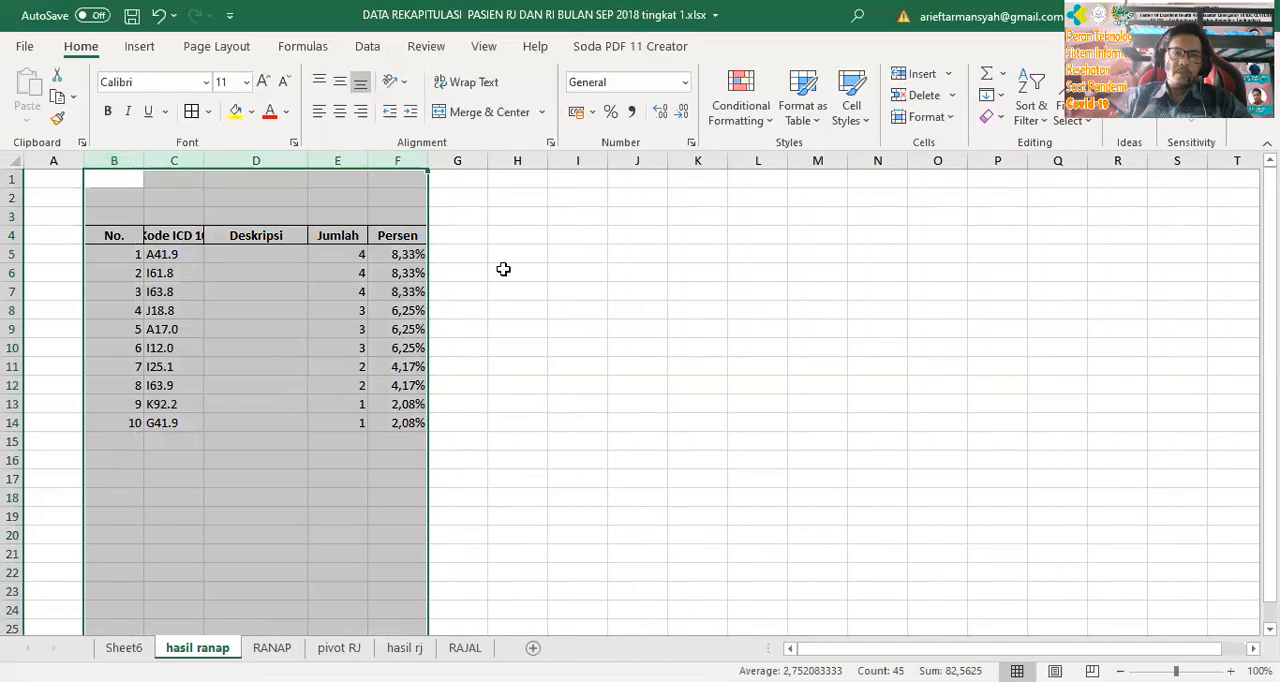
pyautogui.doubleClick(428, 160)
pyautogui.click(550, 328)
# Apply all borders to the table rows B5:F14 and widen the Kode ICD 10 and Deskripsi columns
pyautogui.moveTo(98, 254); pyautogui.dragTo(318, 426)
pyautogui.click(197, 113)
pyautogui.click(545, 390)
pyautogui.moveTo(184, 160); pyautogui.dragTo(296, 165)
# Enter the title Tabel 10 besar kematian in C1
pyautogui.click(124, 178)
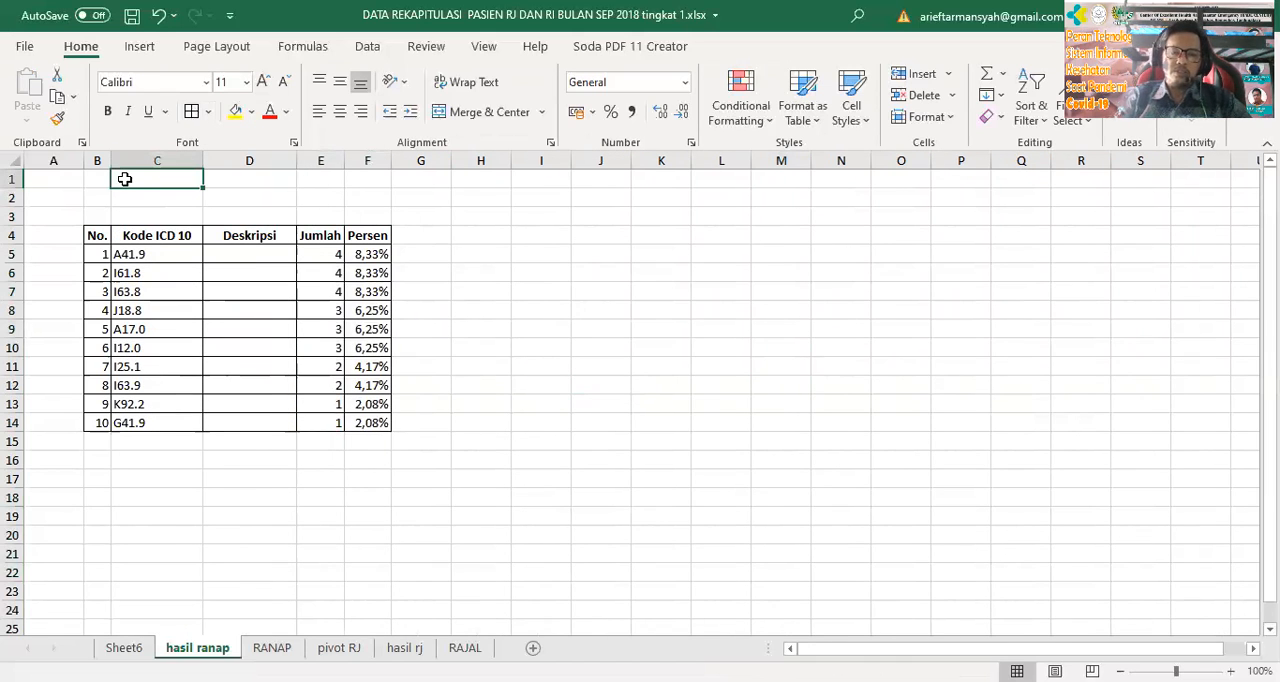
pyautogui.write('Tabel 10')
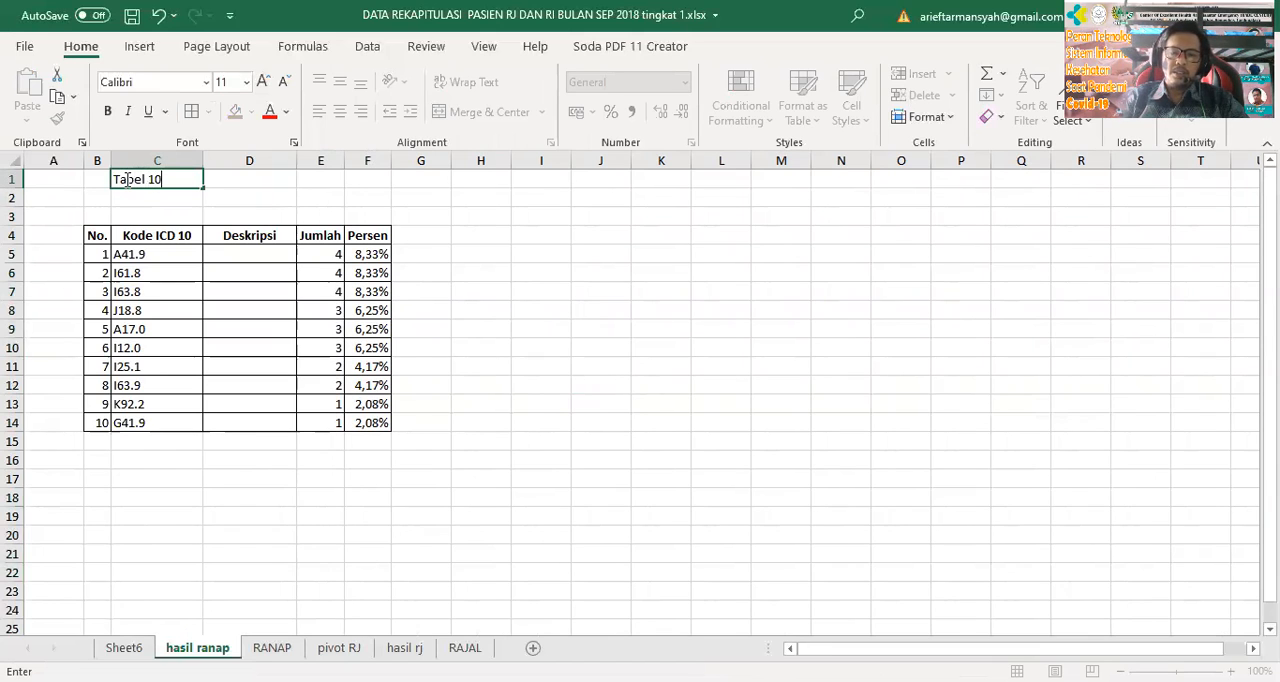
pyautogui.write(' besar  kematian')
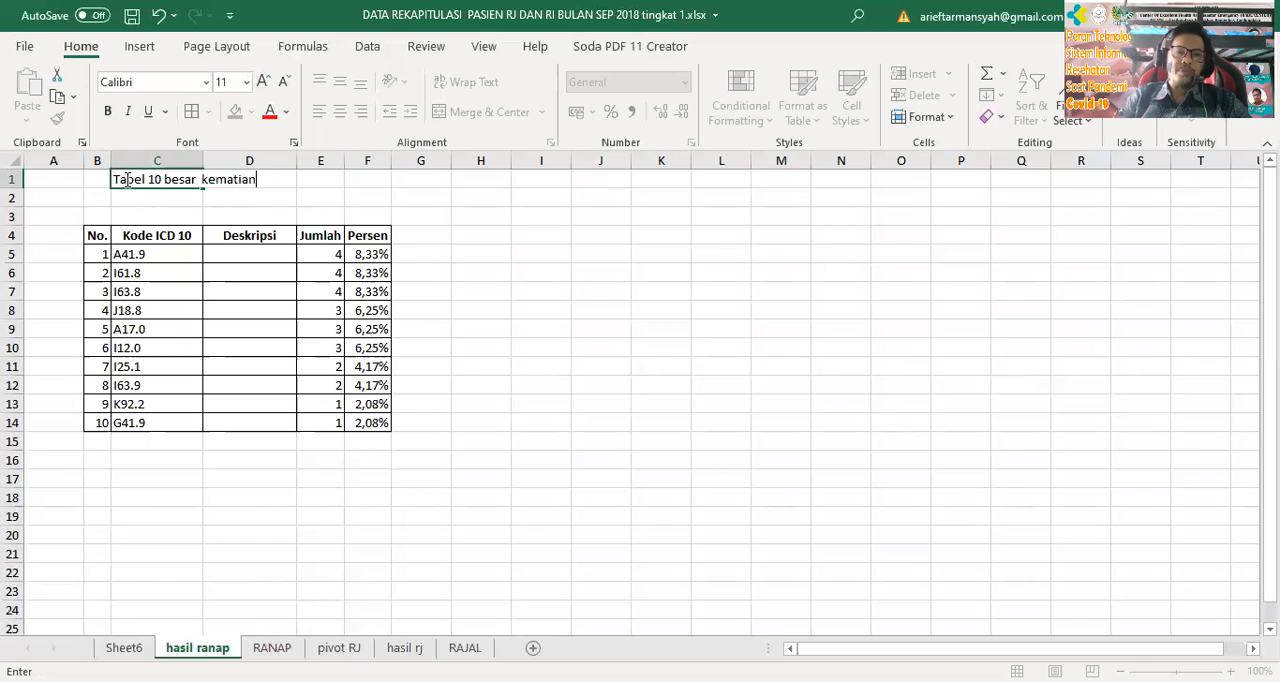
pyautogui.press('Return')
pyautogui.click(597, 404)
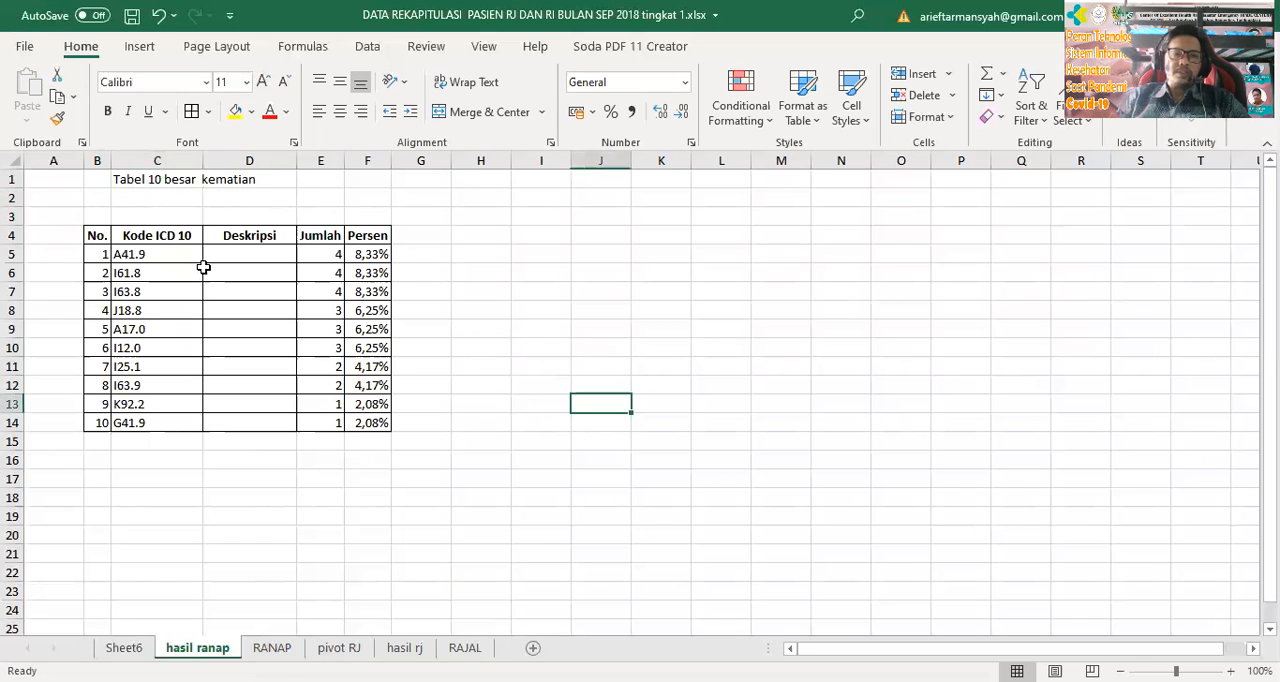
pyautogui.click(243, 253)
pyautogui.moveTo(97, 235); pyautogui.dragTo(250, 348)
pyautogui.moveTo(325, 405); pyautogui.dragTo(378, 423)
pyautogui.click(711, 425)
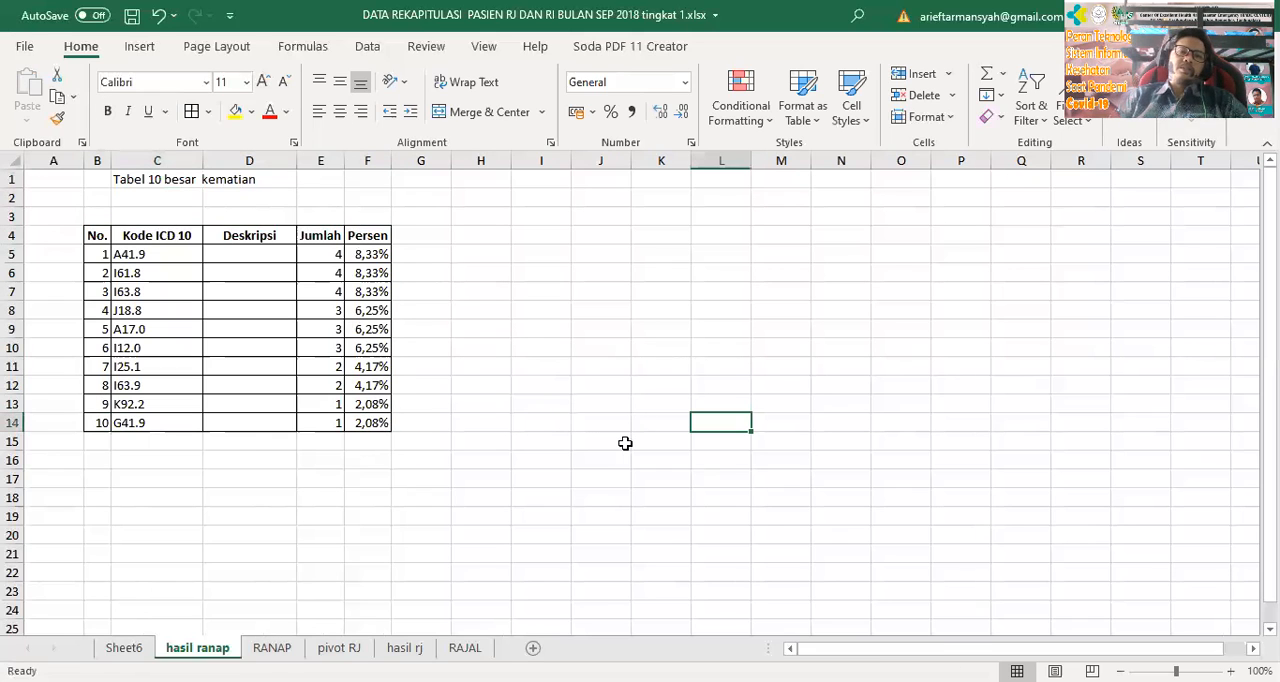
pyautogui.click(455, 368)
# Insert a 3-D clustered column chart of the codes and counts in C4:E14 and delete its legend
pyautogui.moveTo(134, 234); pyautogui.dragTo(328, 423)
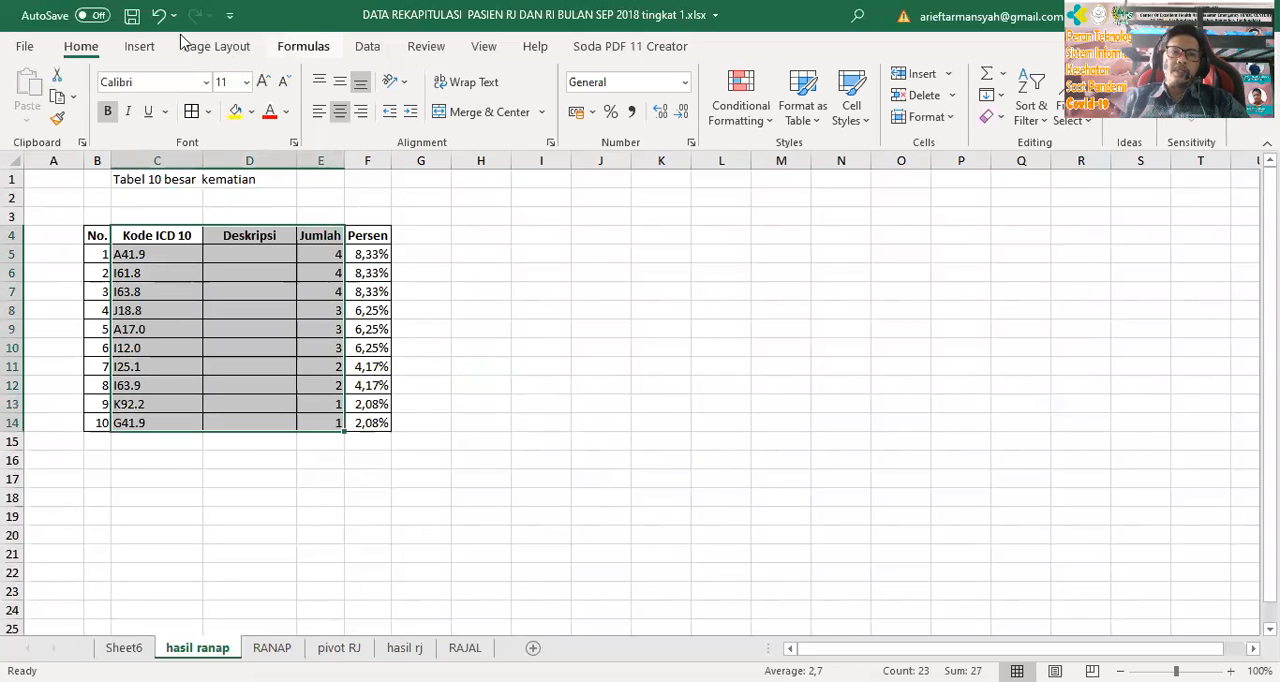
pyautogui.click(139, 46)
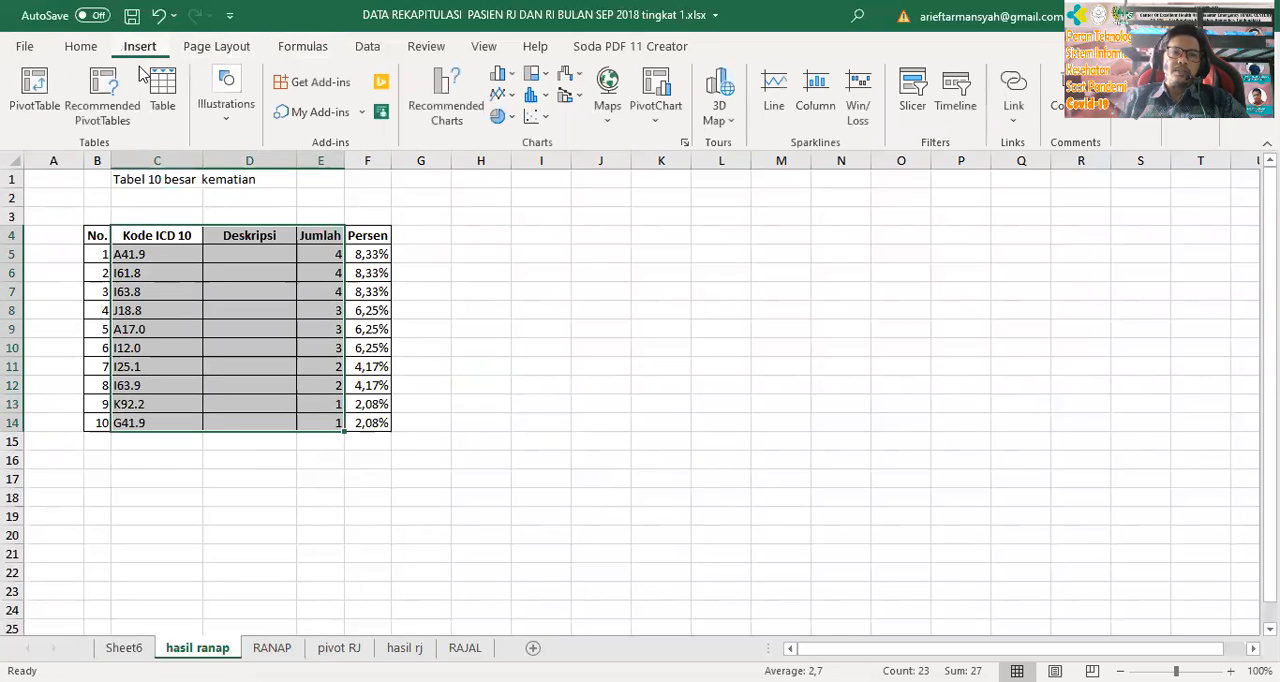
pyautogui.click(512, 80)
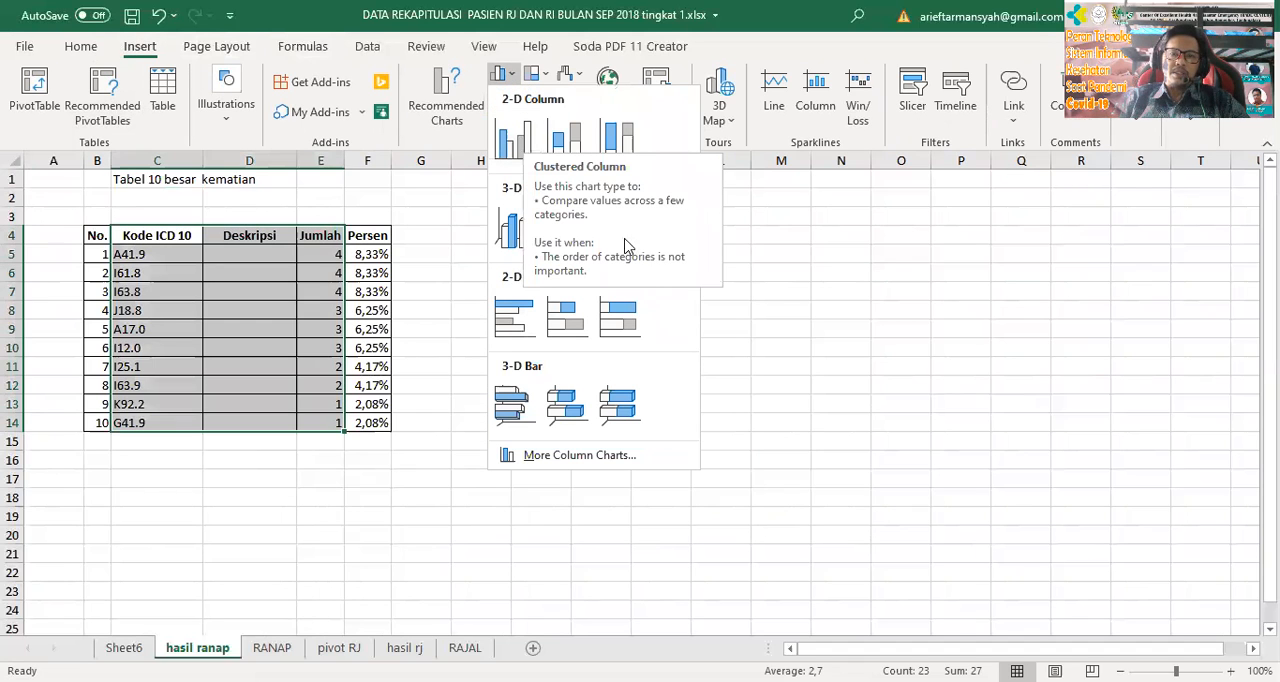
pyautogui.click(506, 228)
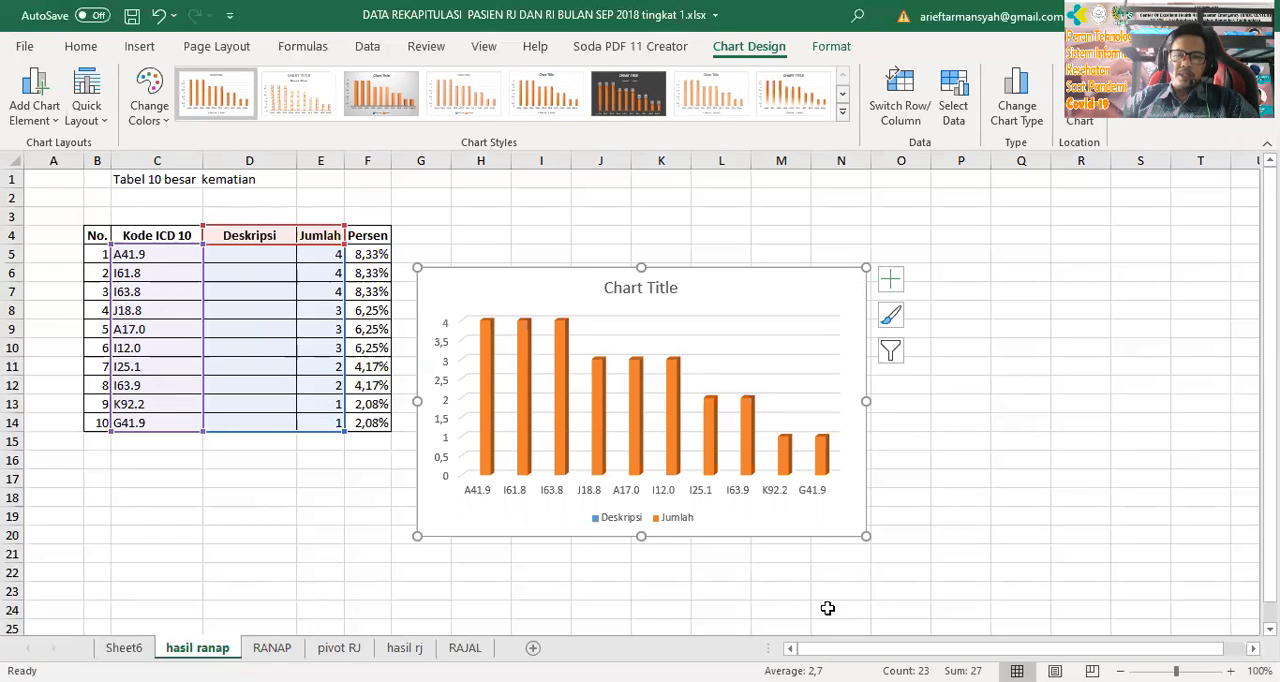
pyautogui.click(674, 528)
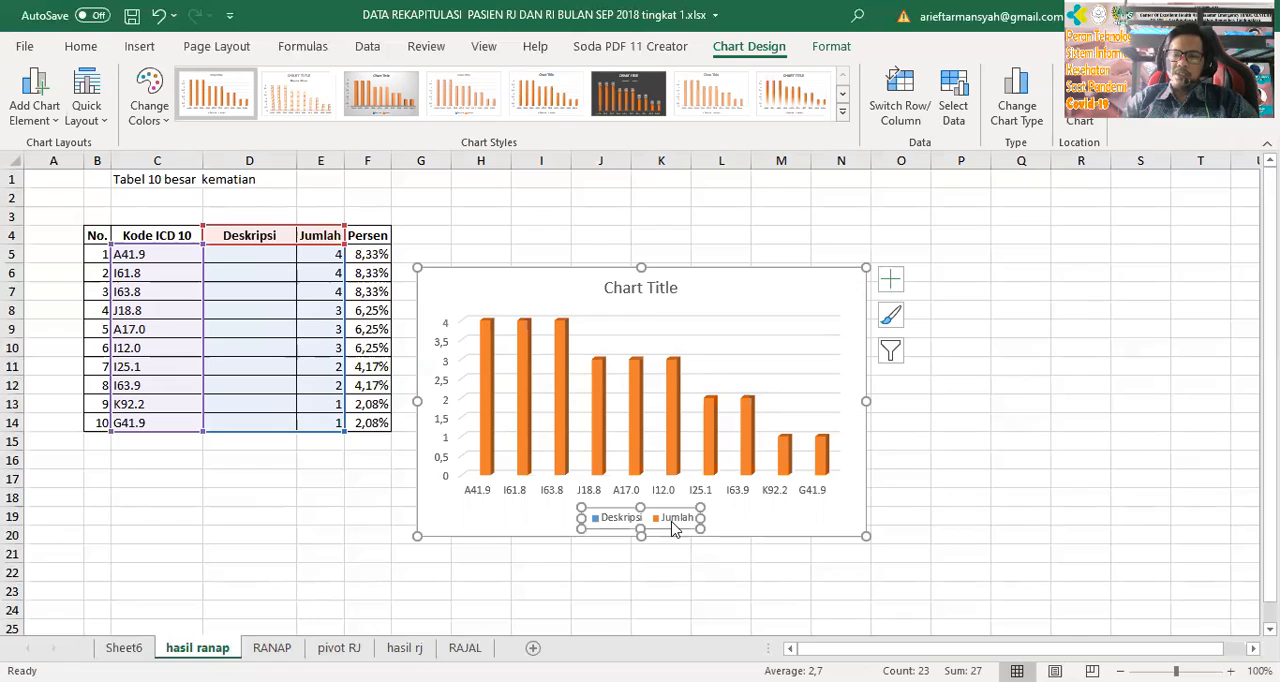
pyautogui.press('Delete')
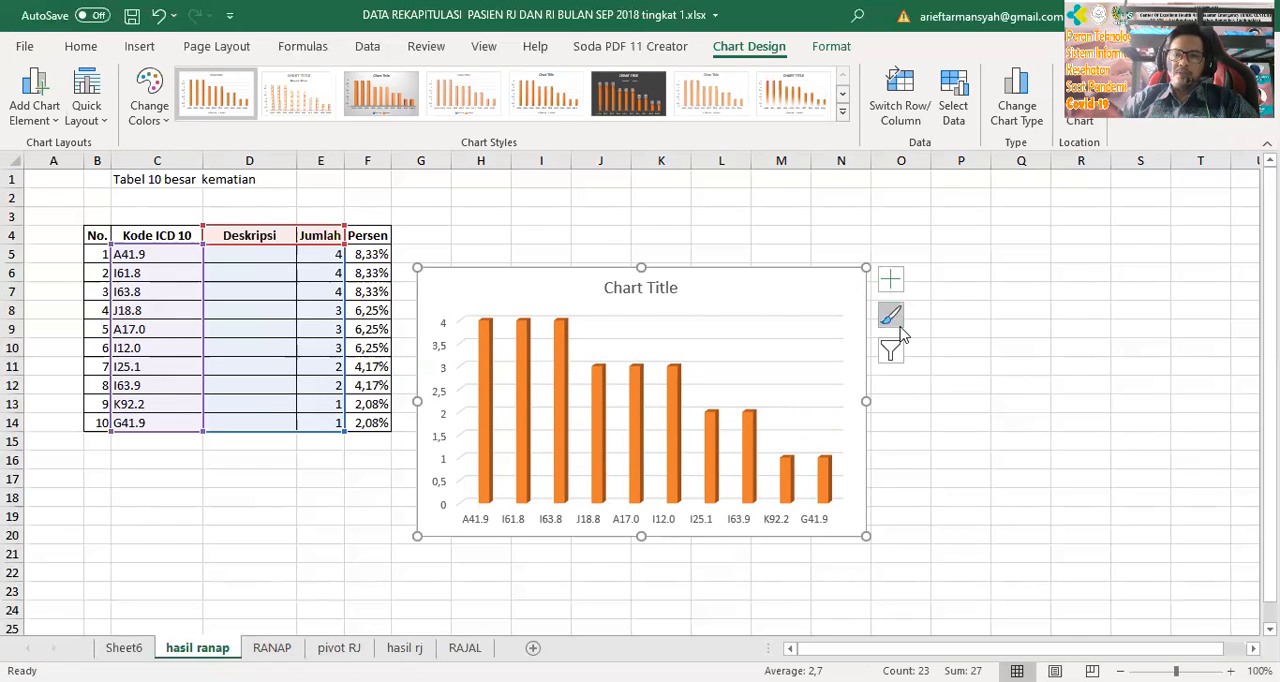
# Apply the third chart style, with the grey gradient background, and move the chart up and farther from the table
pyautogui.click(897, 333)
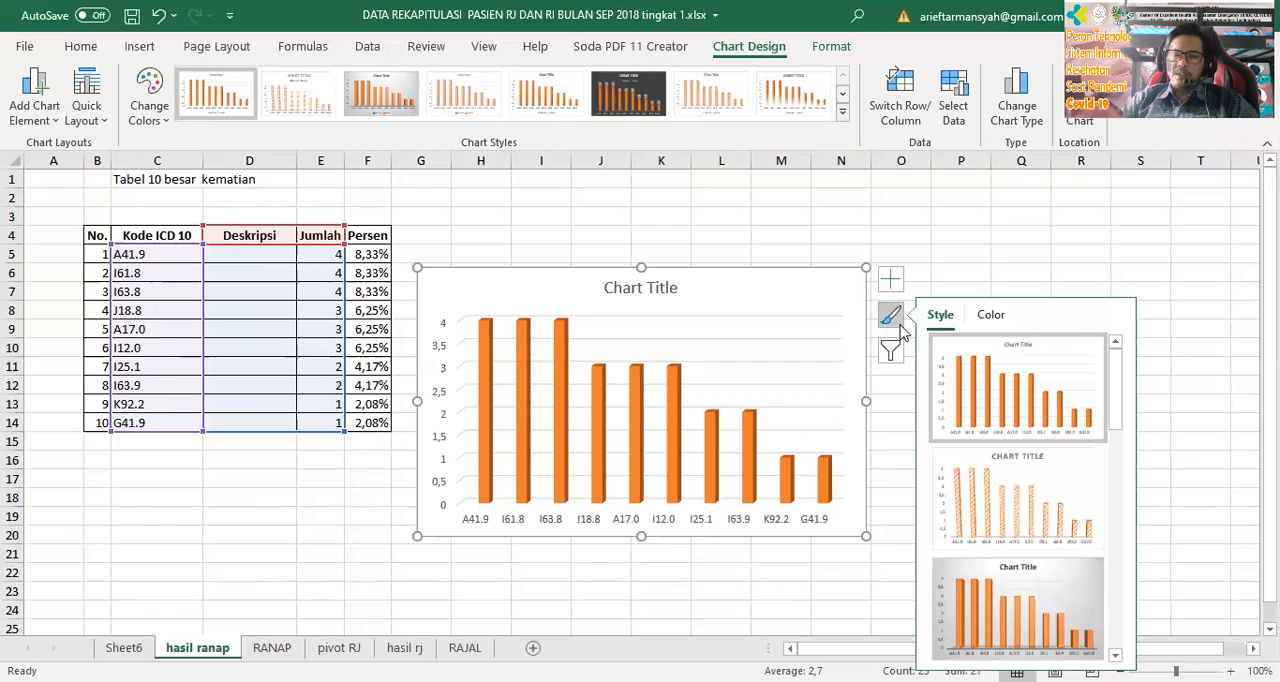
pyautogui.click(1012, 592)
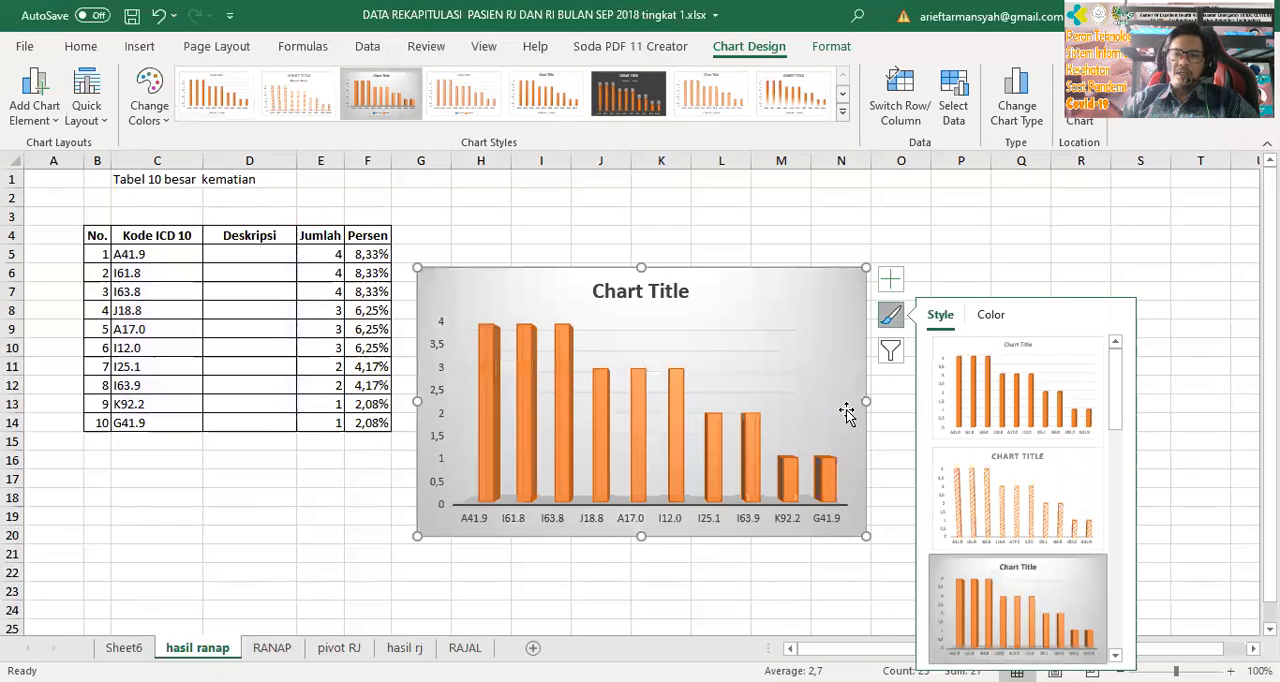
pyautogui.click(788, 227)
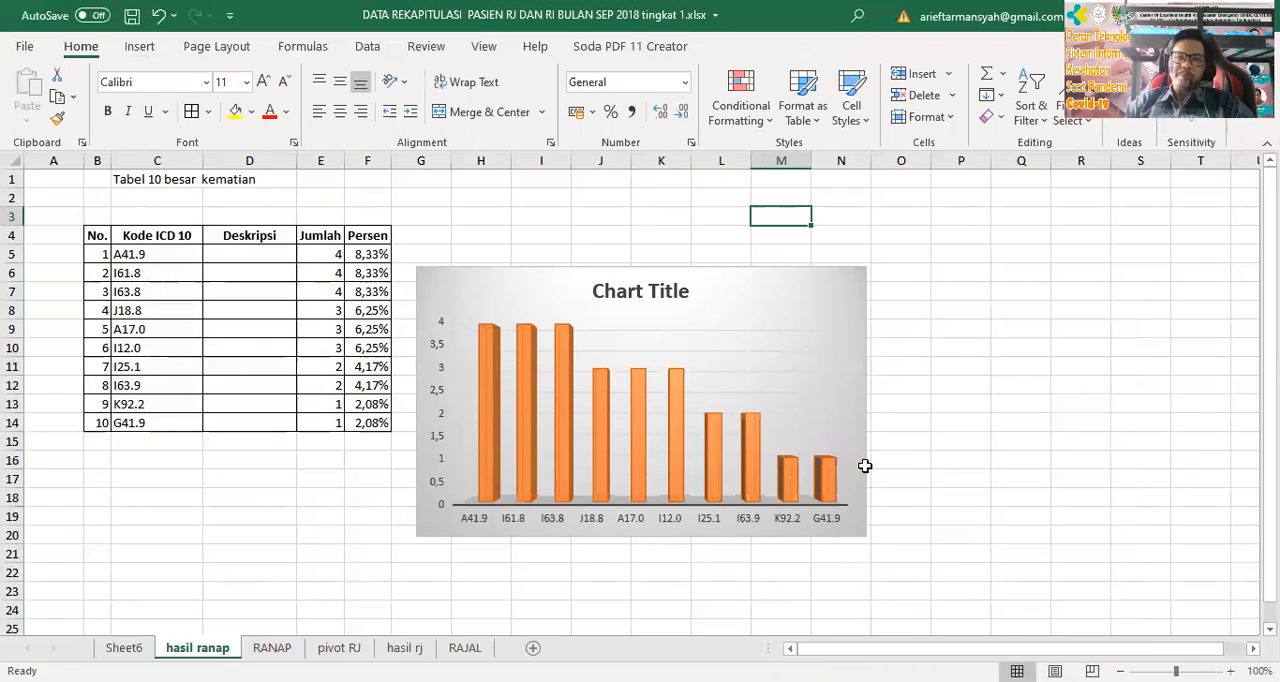
pyautogui.moveTo(718, 297); pyautogui.dragTo(826, 249)
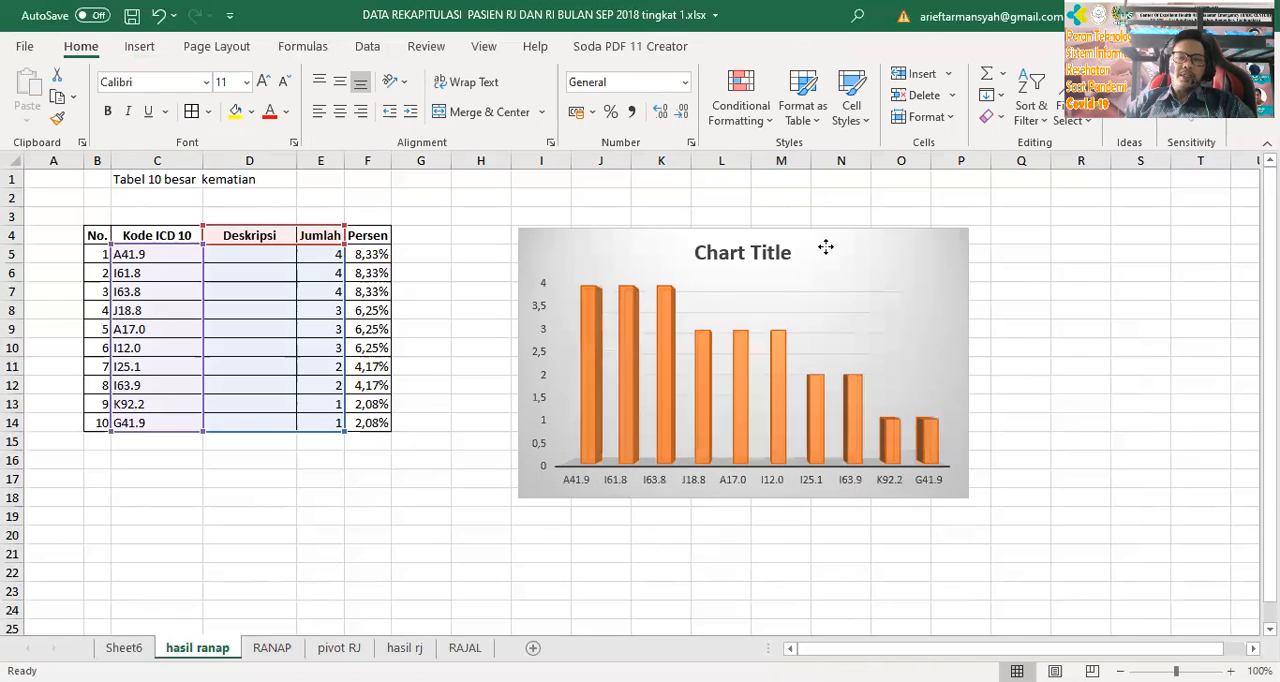
pyautogui.click(180, 484)
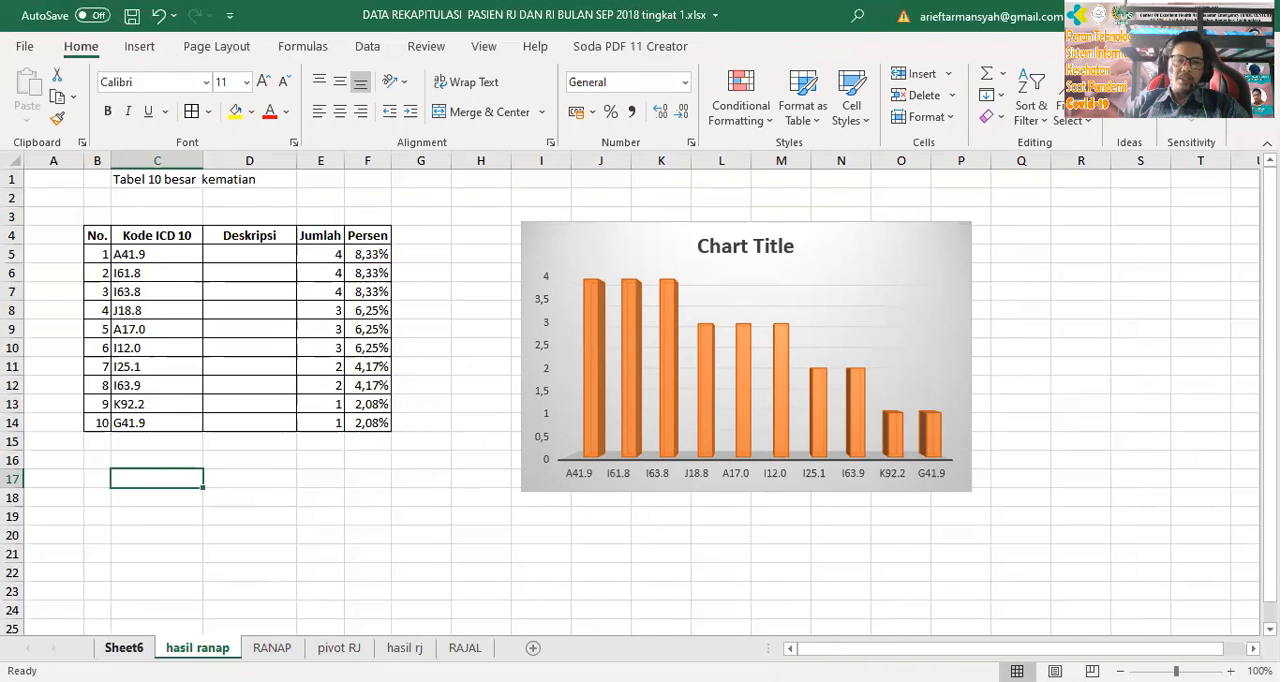
# Rename Sheet6, which holds the inpatient death PivotTable, as pivot ranap
pyautogui.click(124, 648)
pyautogui.click(880, 510)
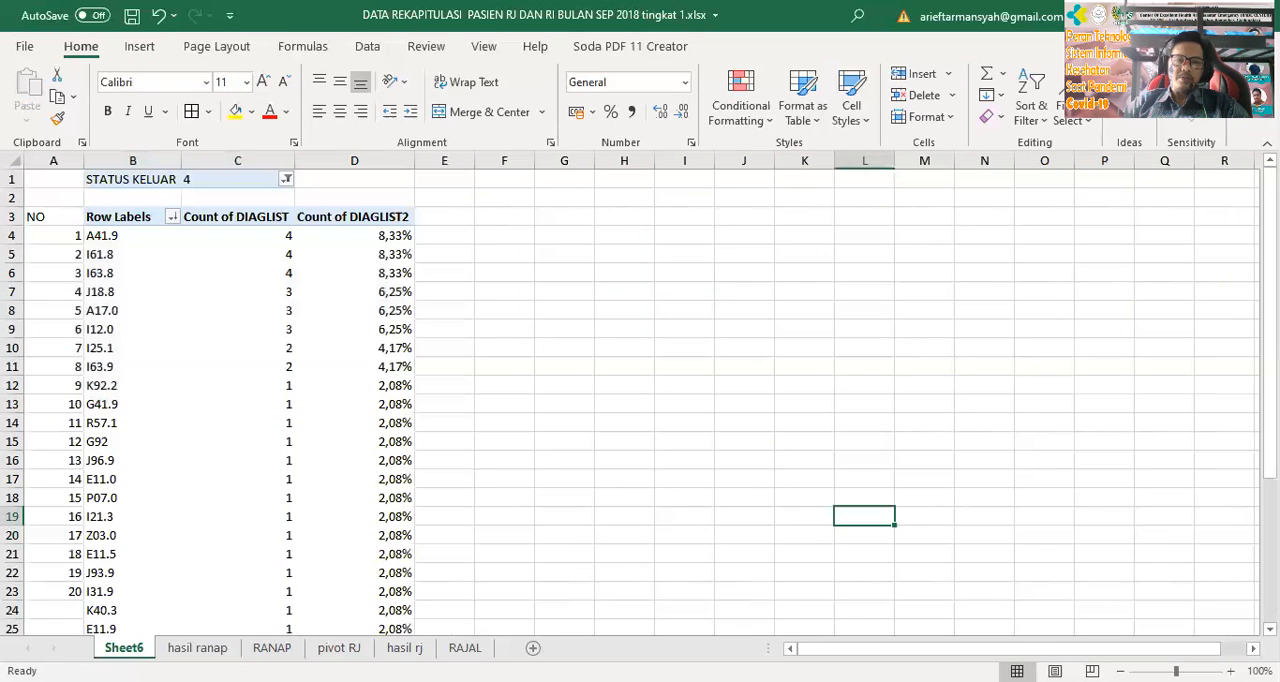
pyautogui.doubleClick(134, 647)
pyautogui.write('p')
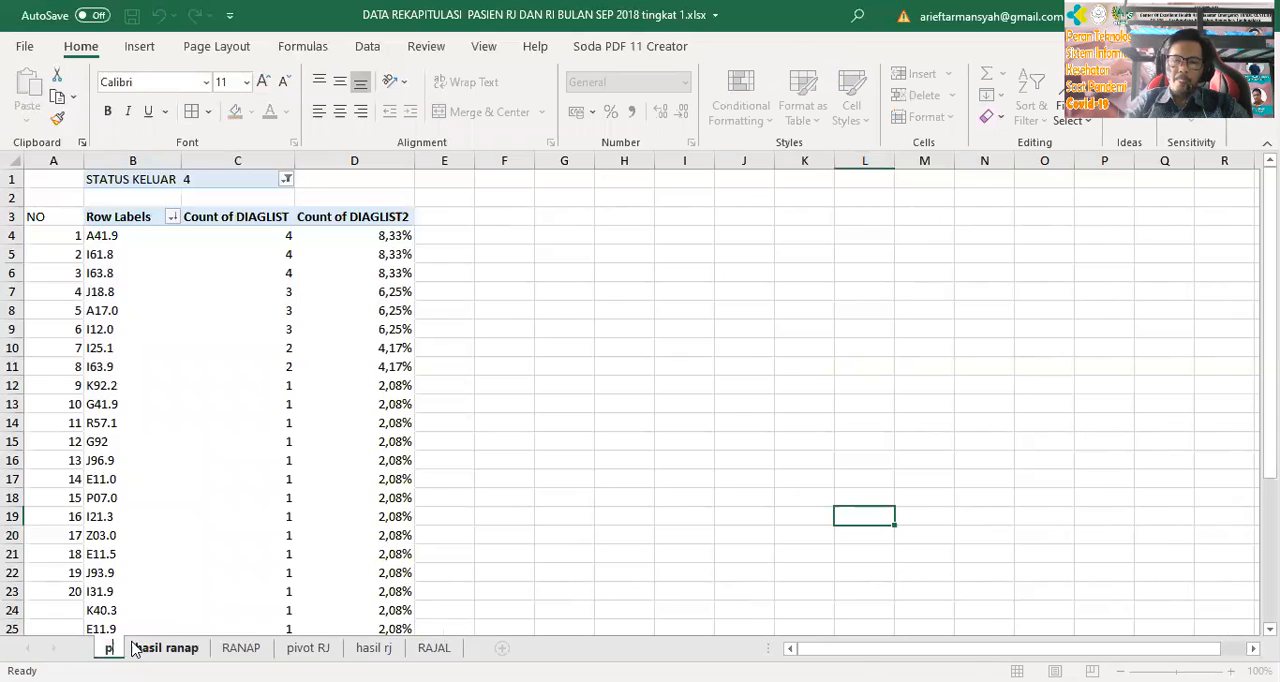
pyautogui.write('ivot ranap')
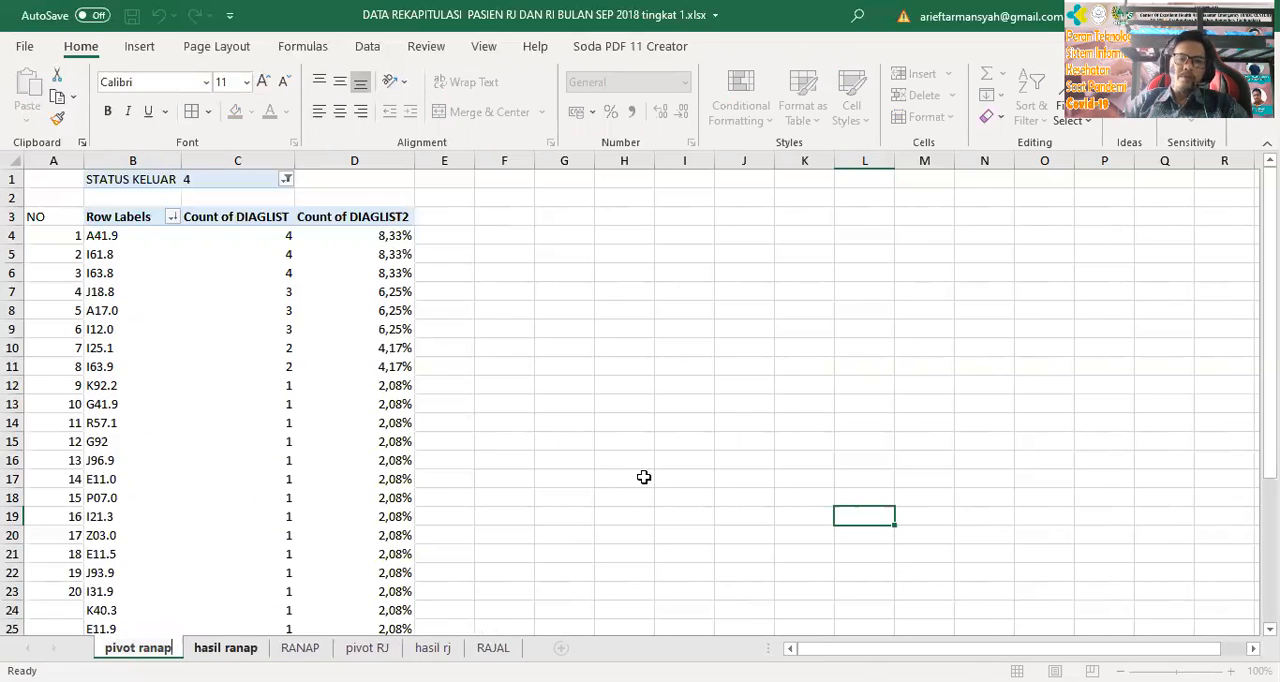
pyautogui.click(564, 442)
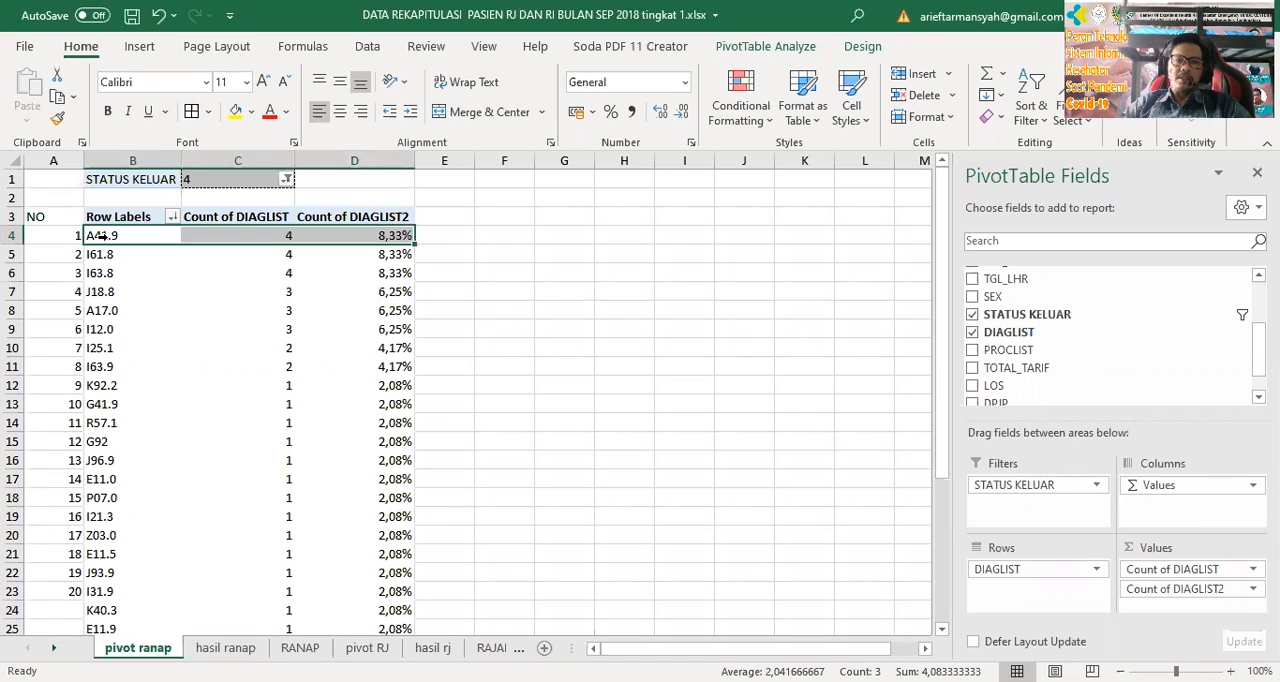
# Remove the STATUS KELUAR filter, the DIAGLIST row field and all value fields from the PivotTable on pivot ranap
pyautogui.moveTo(1051, 486); pyautogui.dragTo(1091, 332)
pyautogui.moveTo(1169, 487); pyautogui.dragTo(1120, 318)
pyautogui.moveTo(1051, 569); pyautogui.dragTo(1090, 342)
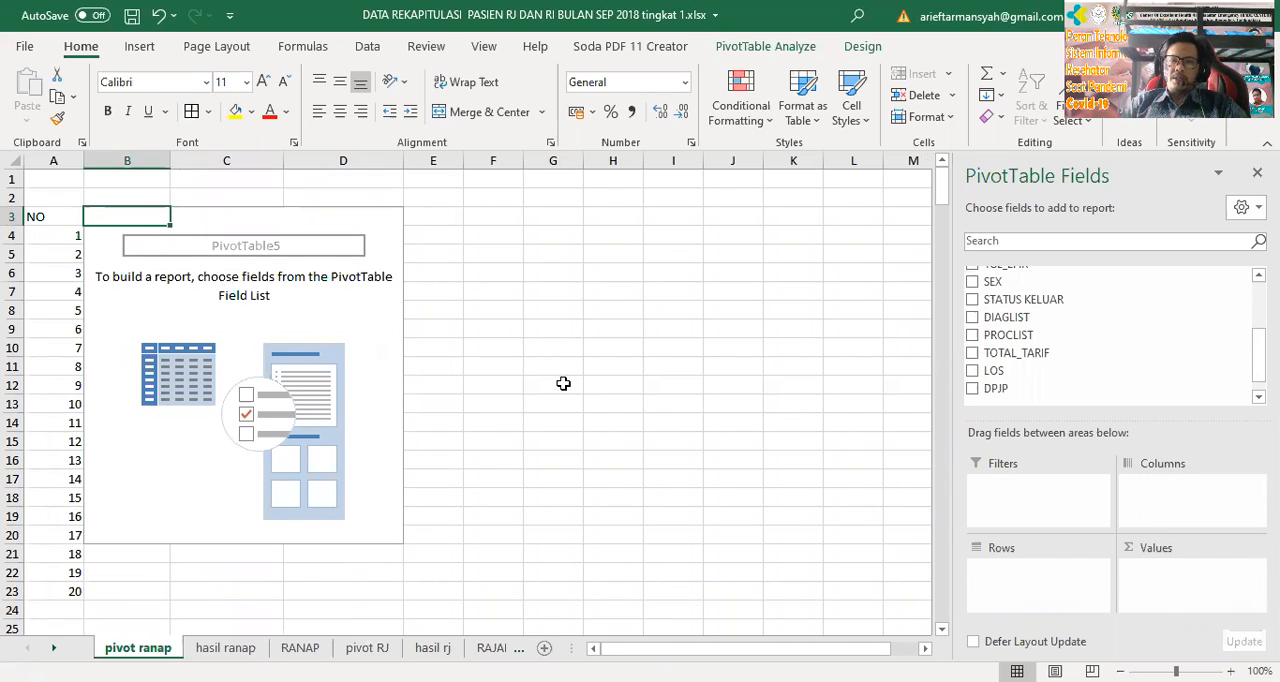
# Add KELAS_RAWAT to the PivotTable once as the row field and twice as a summed value field
pyautogui.scroll(3, 1201, 338)
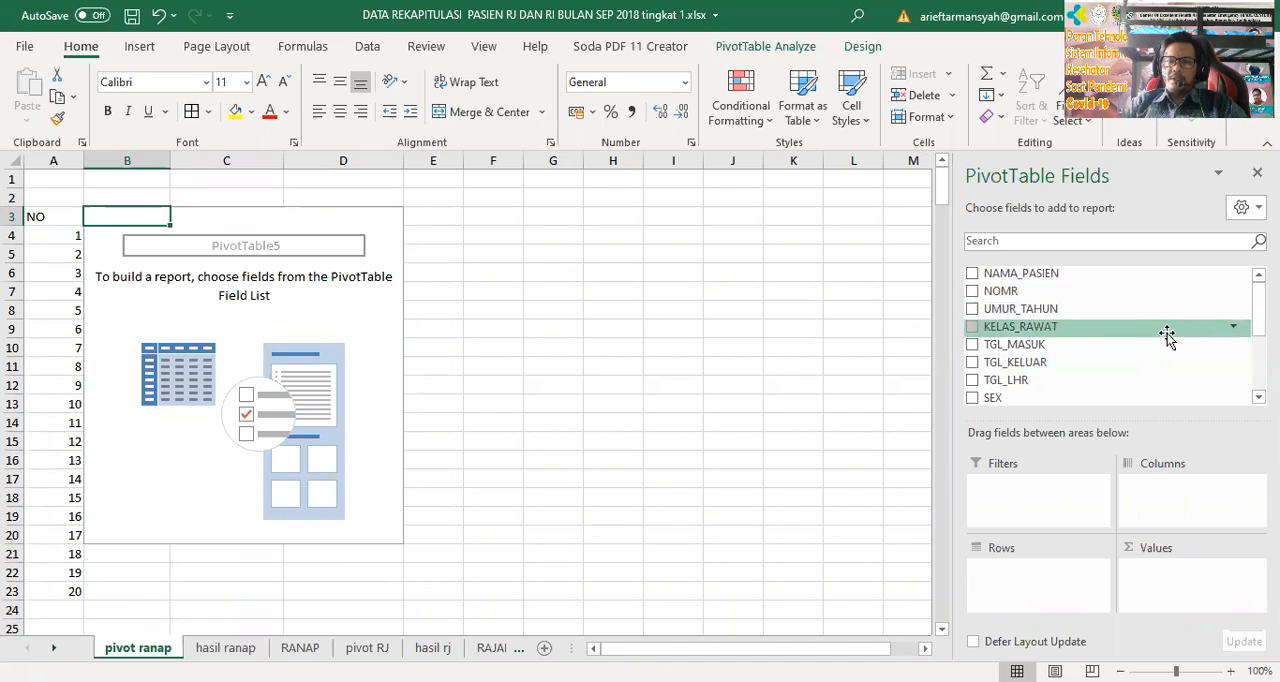
pyautogui.click(972, 327)
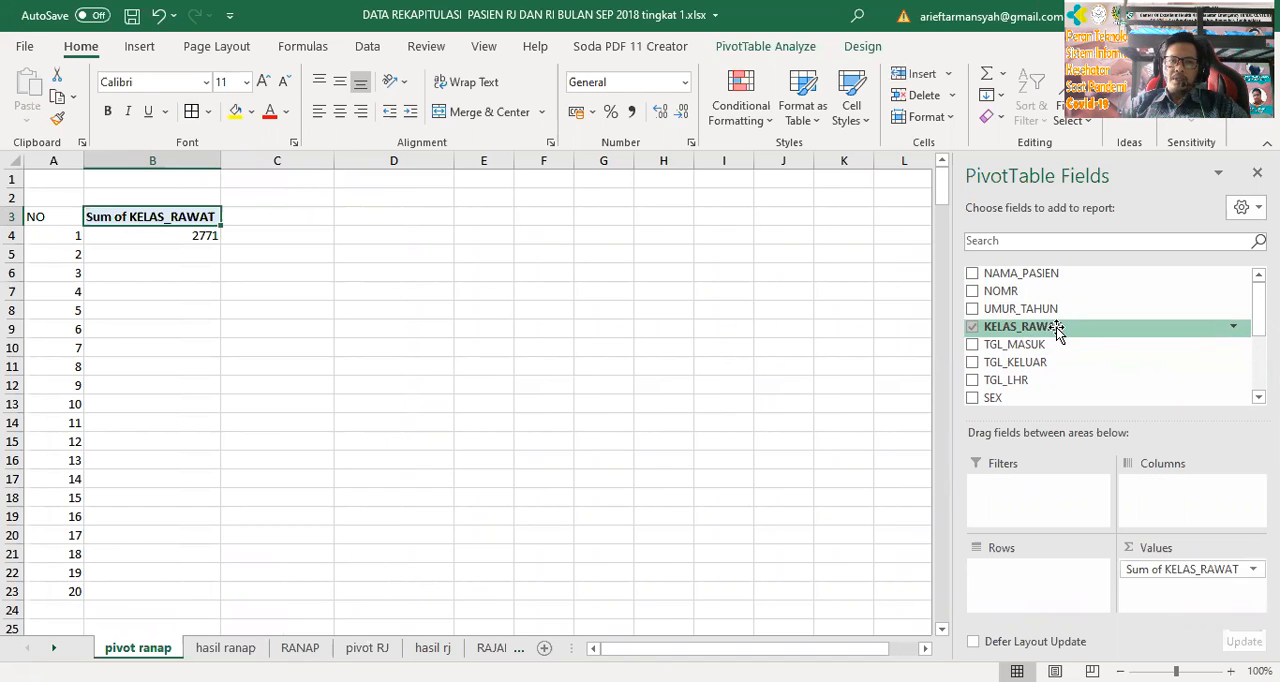
pyautogui.click(158, 232)
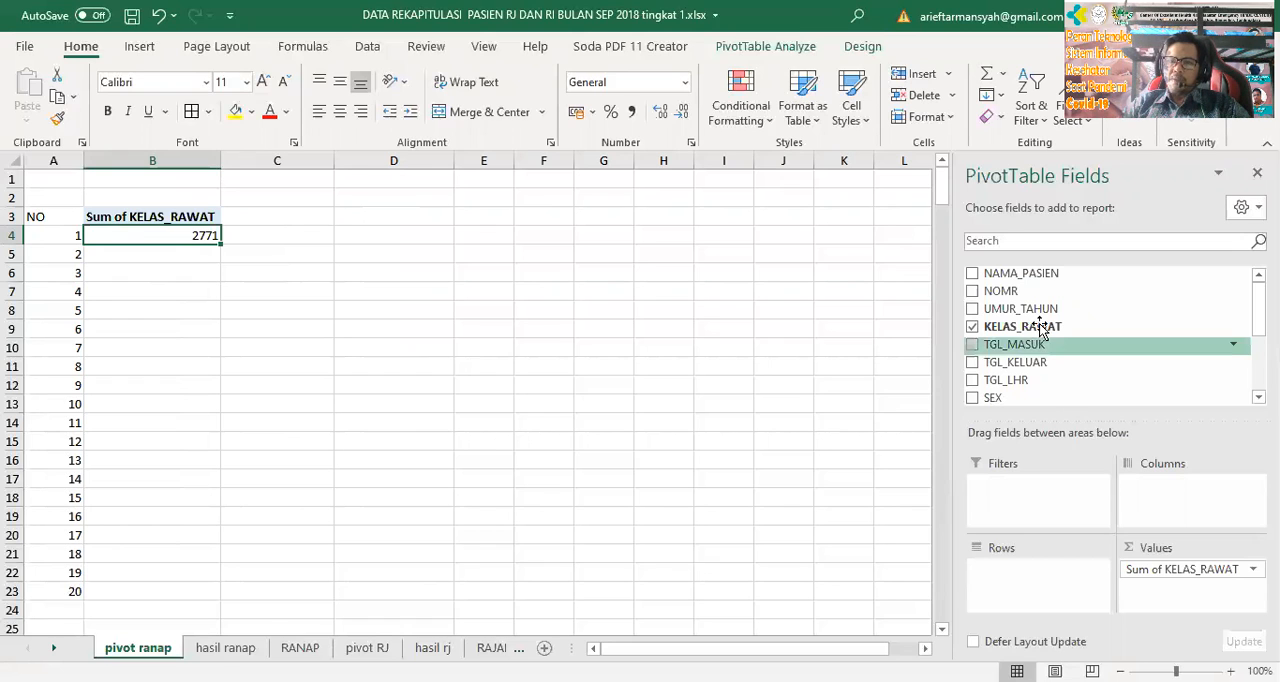
pyautogui.moveTo(1034, 328); pyautogui.dragTo(1044, 591)
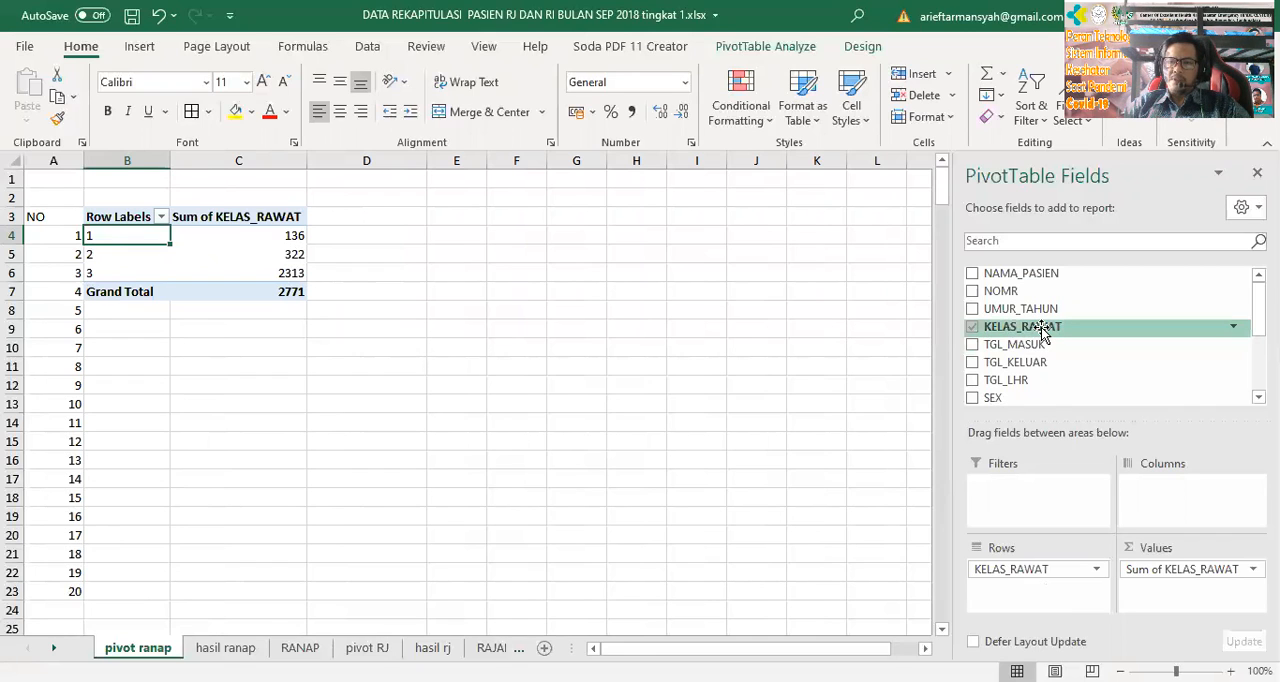
pyautogui.moveTo(1040, 333); pyautogui.dragTo(1180, 585)
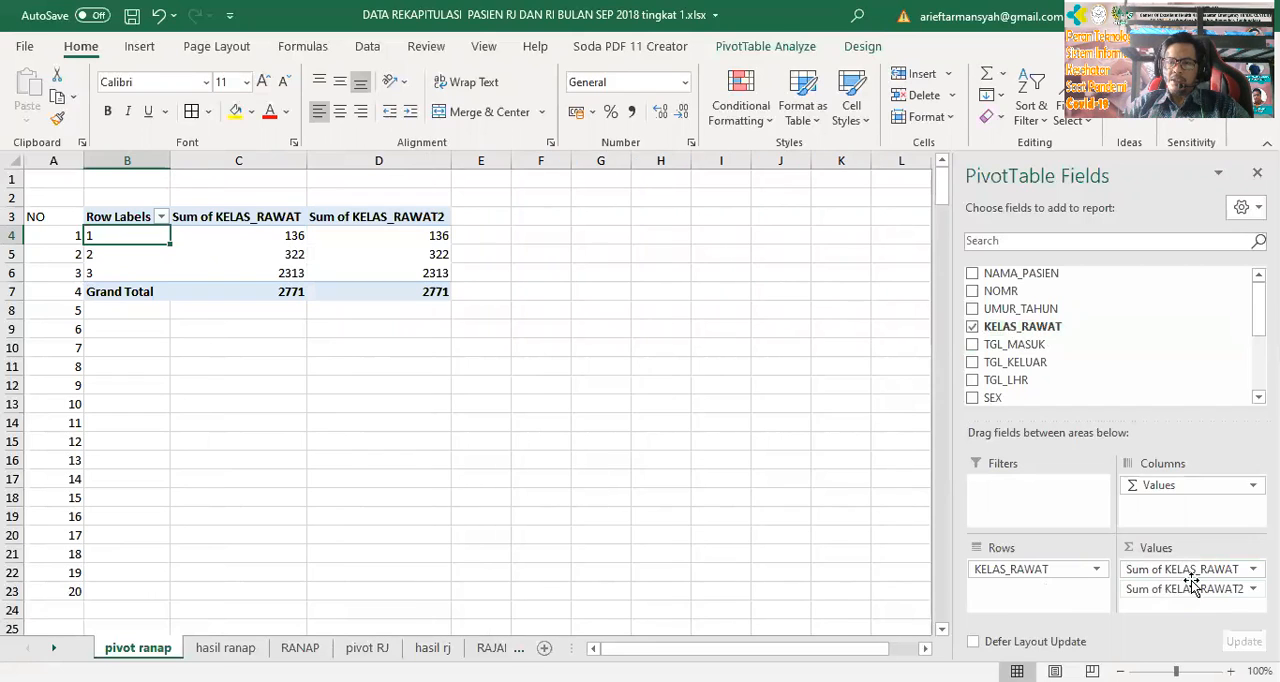
# Show the second KELAS_RAWAT value field as % of Grand Total
pyautogui.click(1185, 589)
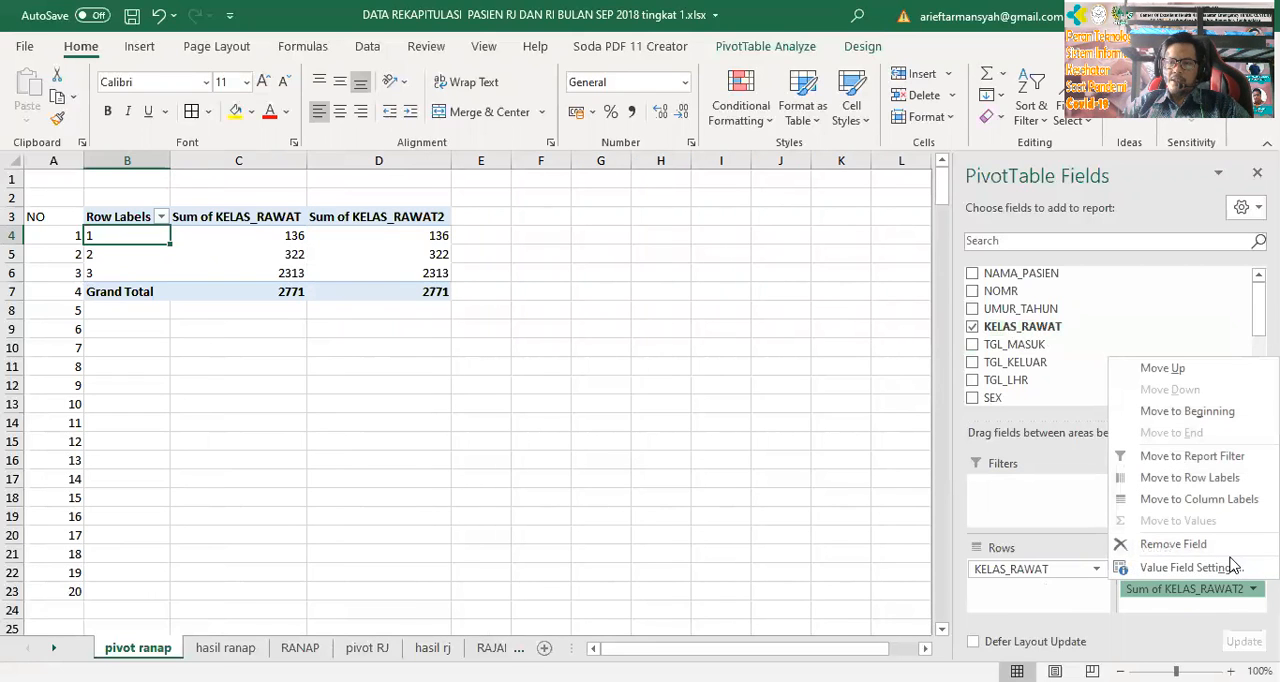
pyautogui.click(1186, 568)
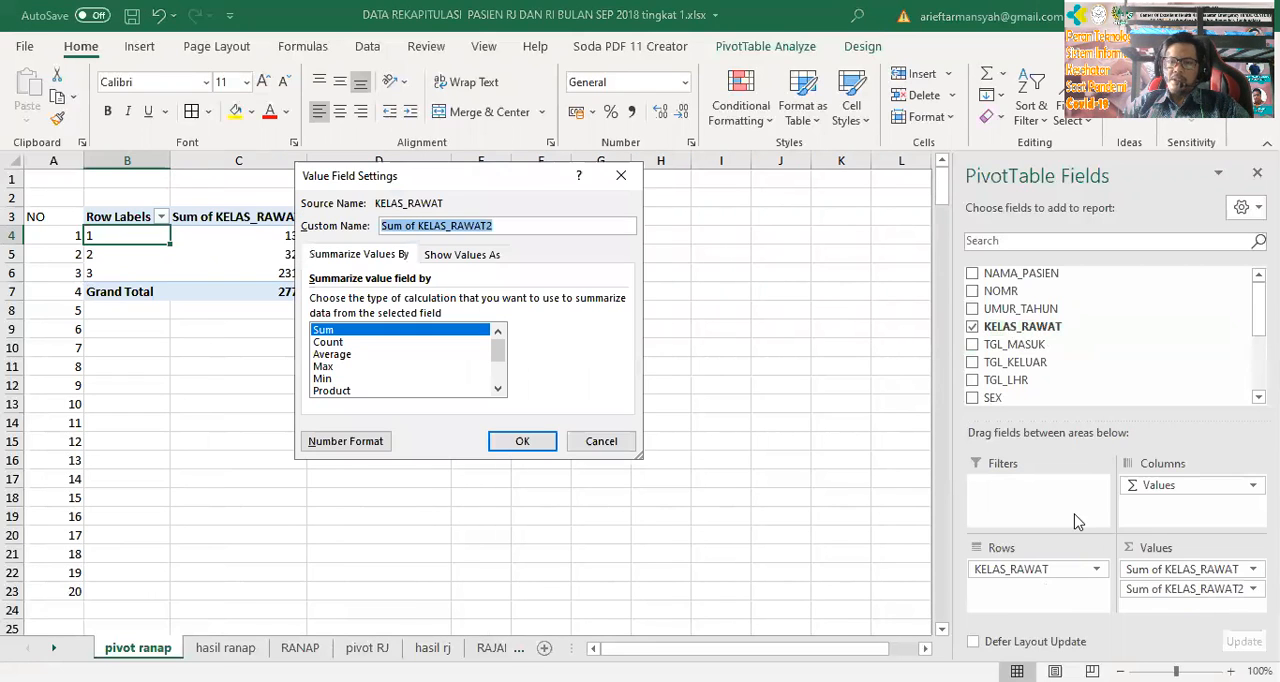
pyautogui.click(490, 255)
pyautogui.click(497, 302)
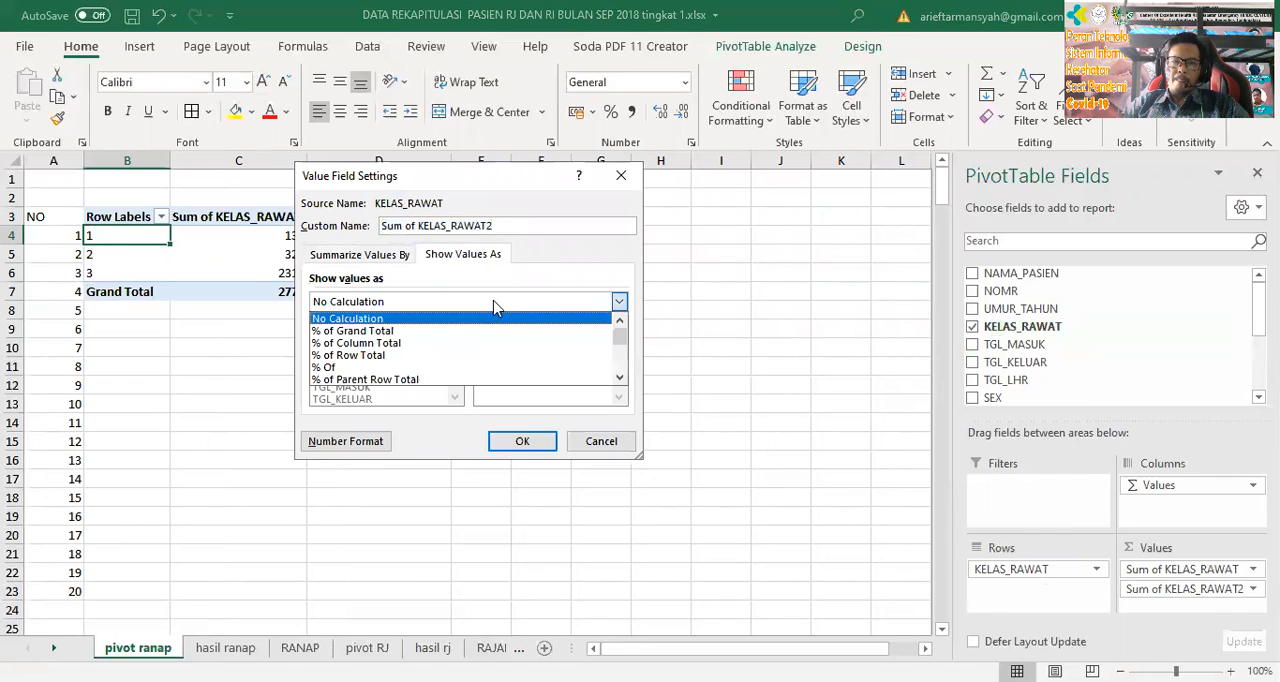
pyautogui.click(483, 331)
pyautogui.click(538, 446)
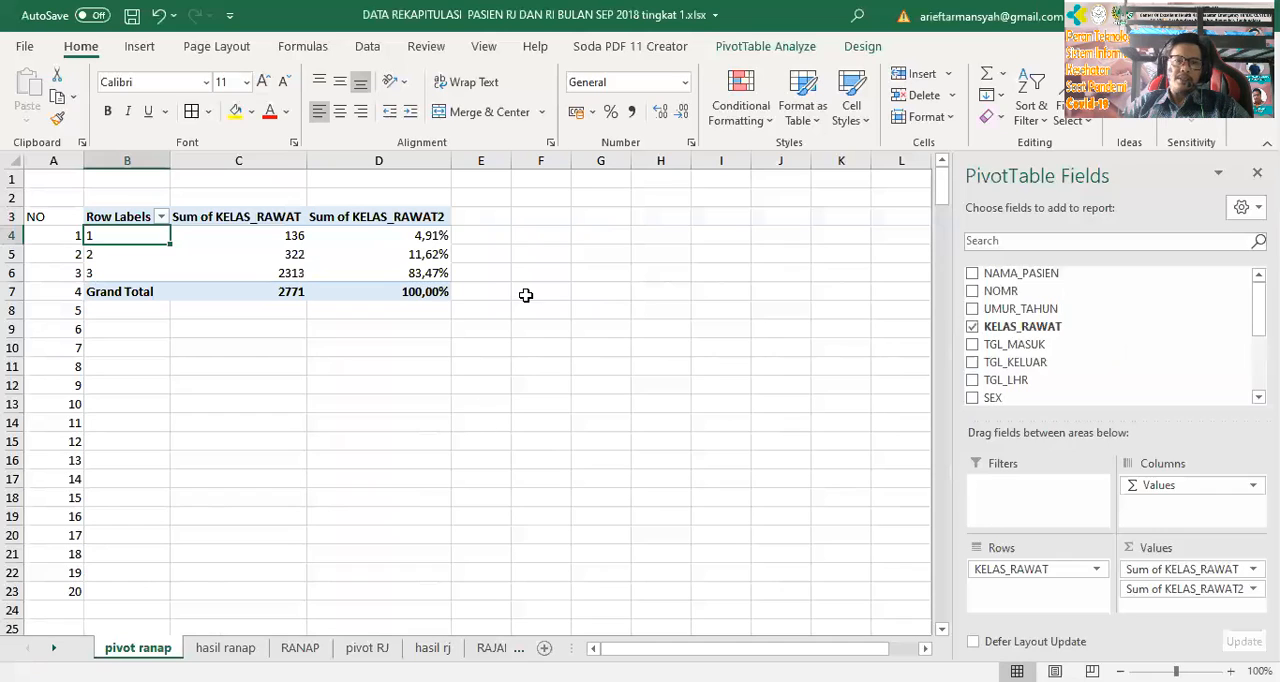
pyautogui.click(528, 294)
# Copy the KELAS_RAWAT PivotTable in B3:D7 and go to the hasil ranap sheet
pyautogui.moveTo(106, 216); pyautogui.dragTo(397, 290)
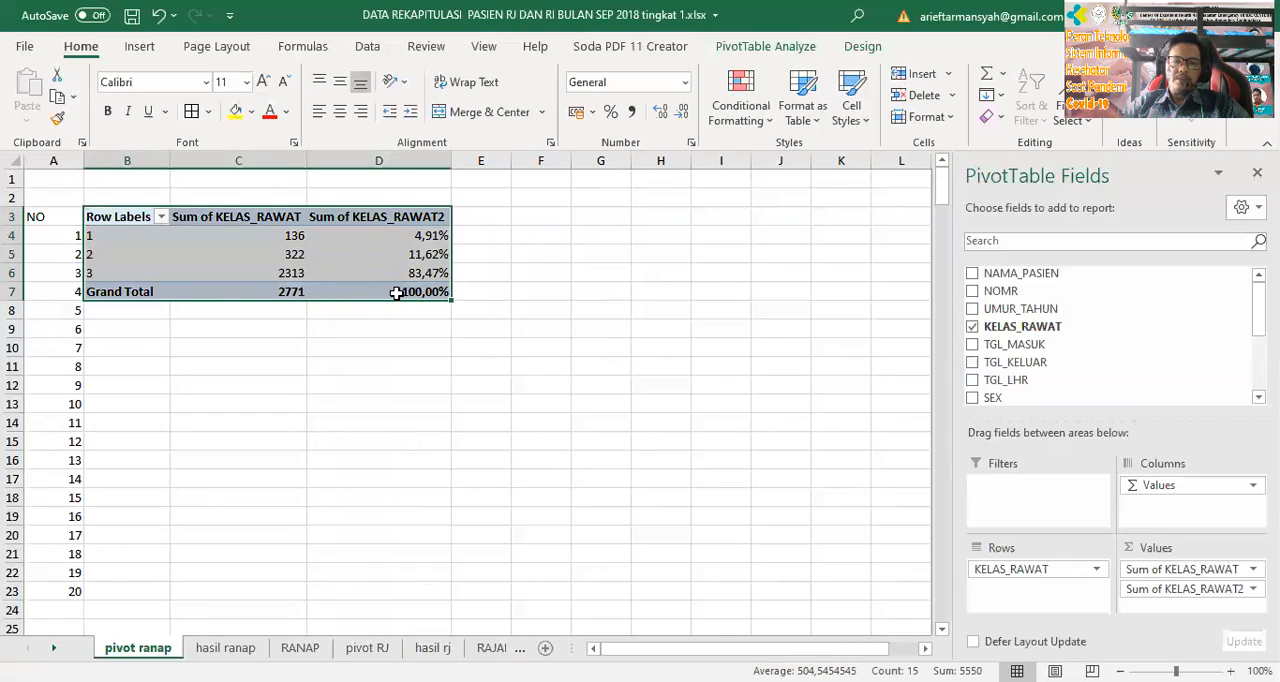
pyautogui.hotkey('ctrl', 'c')
pyautogui.click(225, 648)
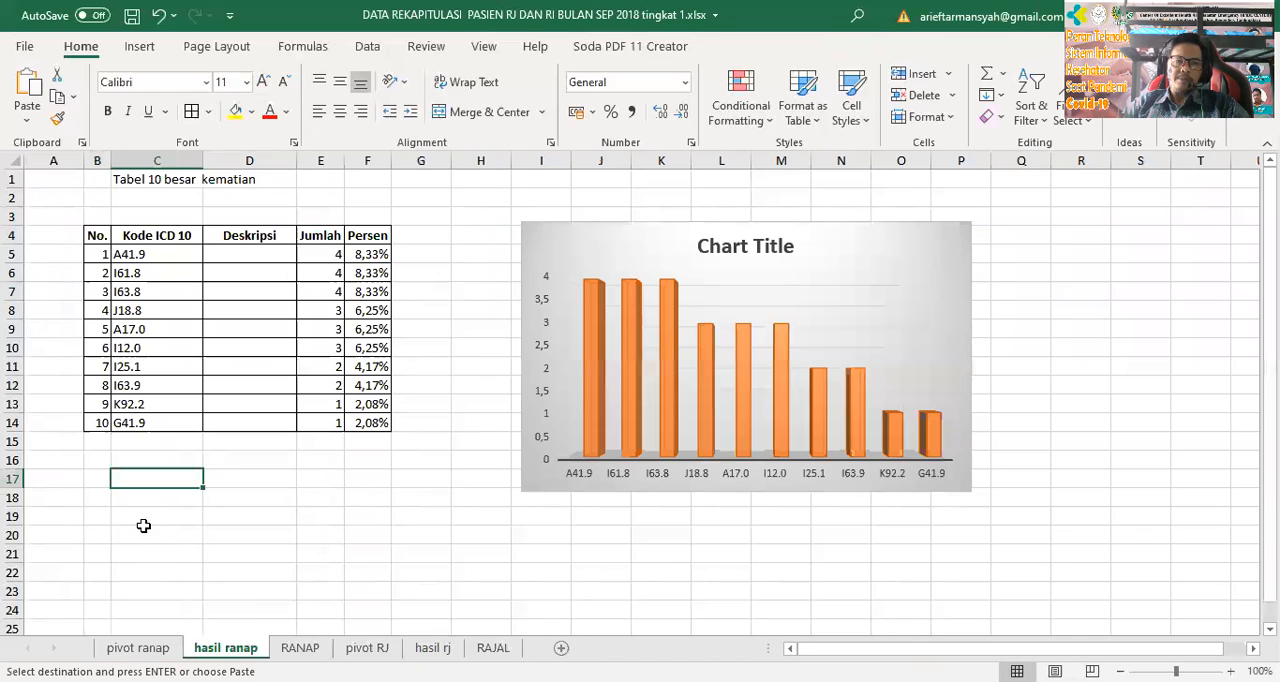
pyautogui.click(113, 554)
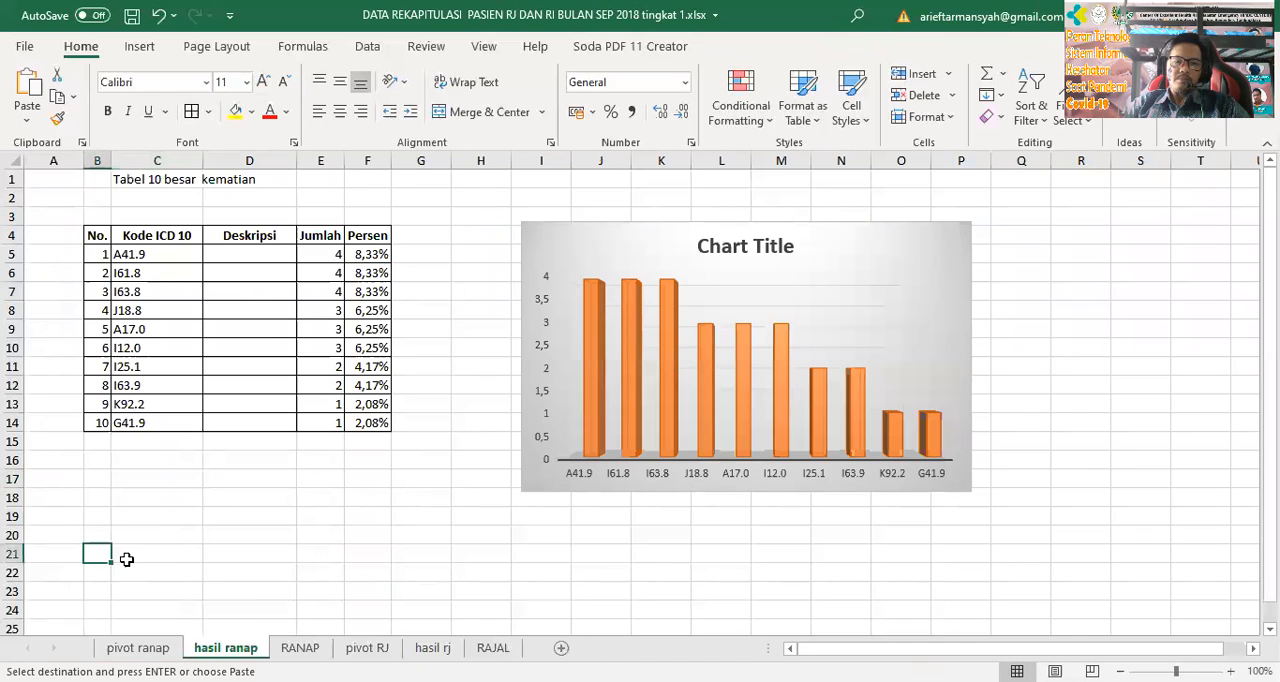
pyautogui.hotkey('ctrl', 'v')
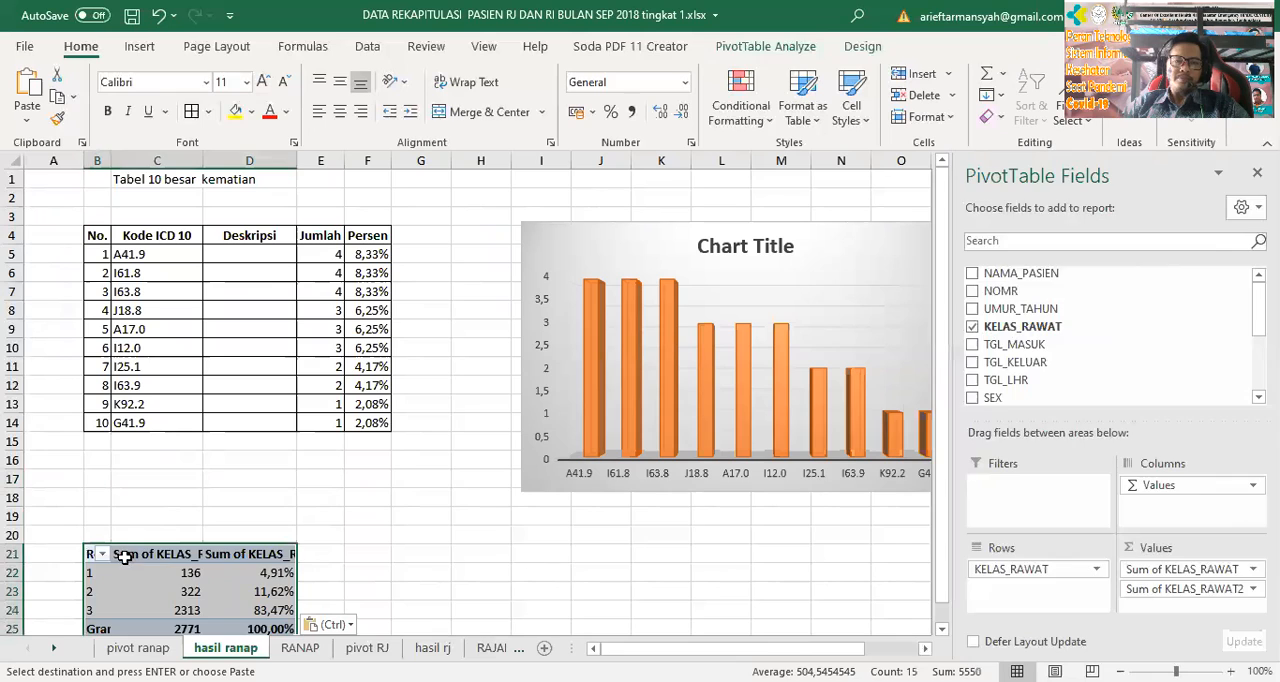
pyautogui.click(120, 554)
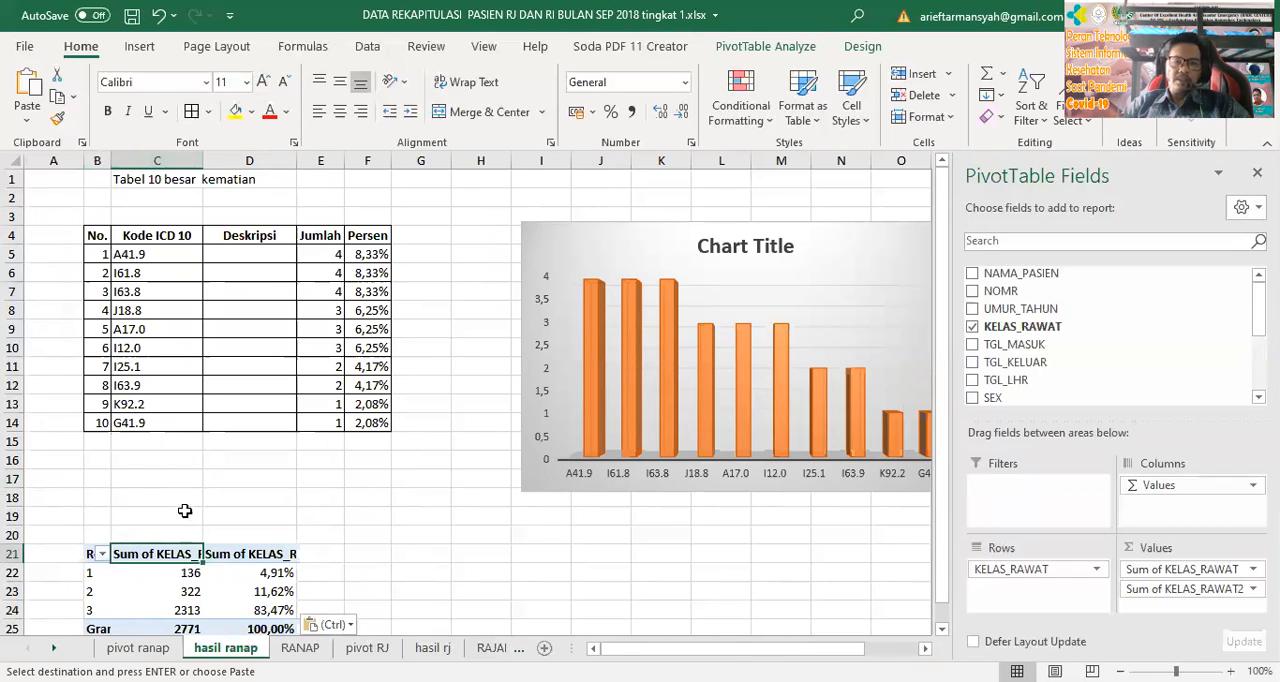
pyautogui.hotkey('ctrl', 'z')
# Paste the copied PivotTable at C21 of hasil ranap and enter the headings No in B21 and Kelas in C21
pyautogui.click(172, 554)
pyautogui.hotkey('ctrl', 'v')
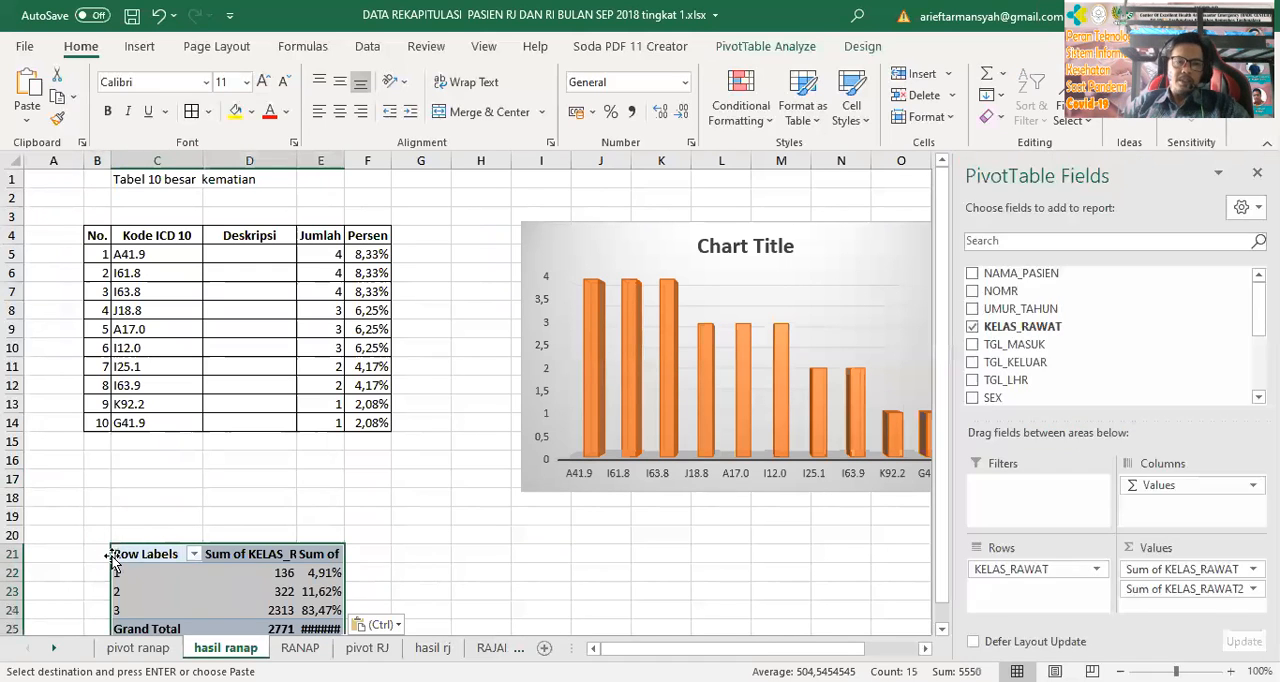
pyautogui.click(106, 556)
pyautogui.write('No.')
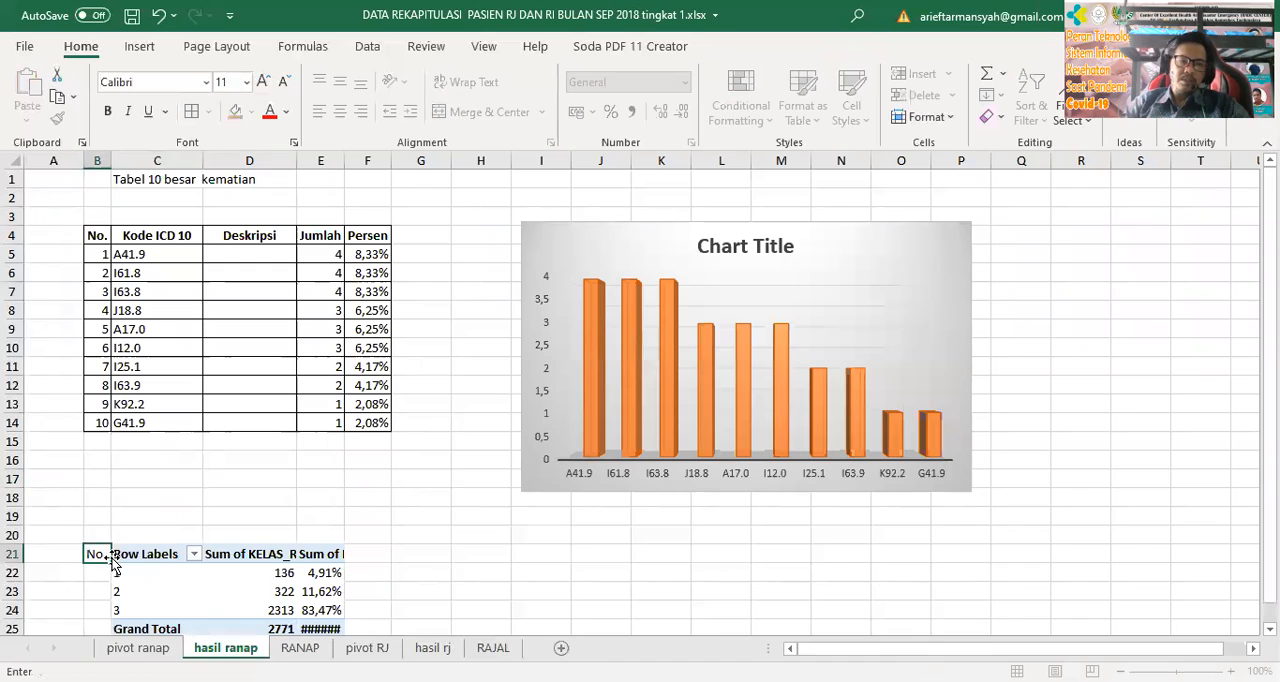
pyautogui.press('Tab')
pyautogui.write('Kelas')
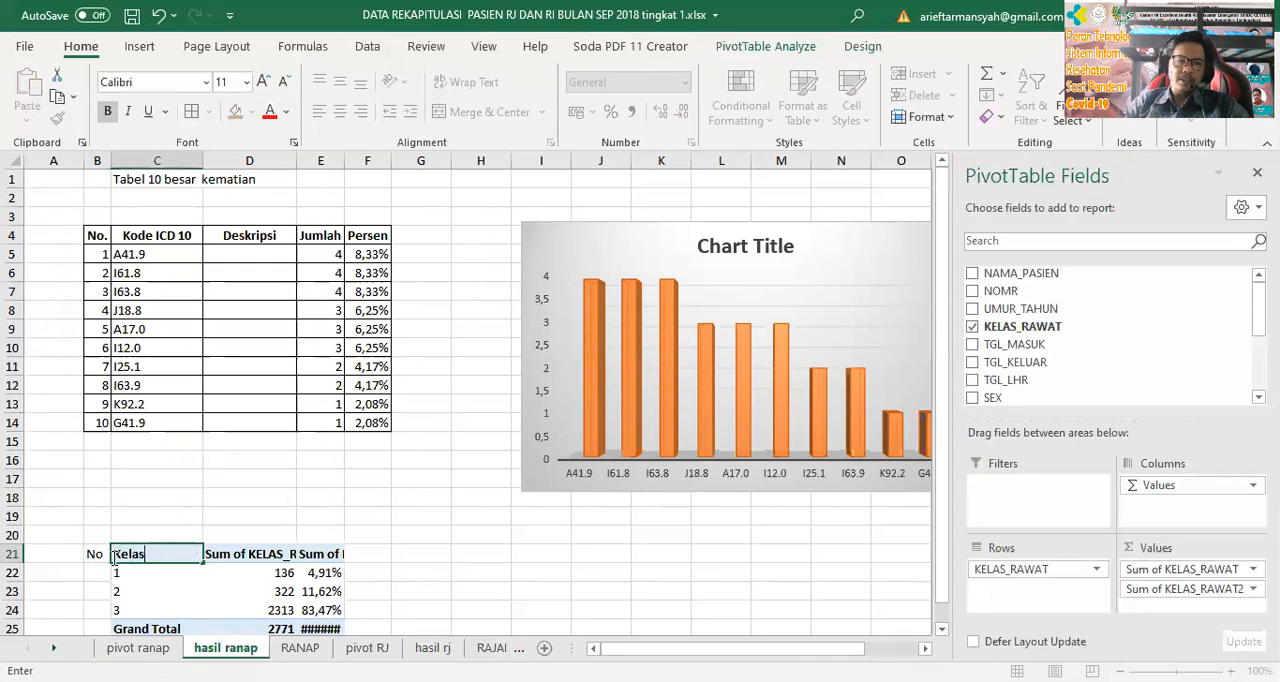
pyautogui.press('Return')
# Rename the three class row labels in C22:C24 as Kls 1, Kelas 2 and Kelas 3
pyautogui.write('K')
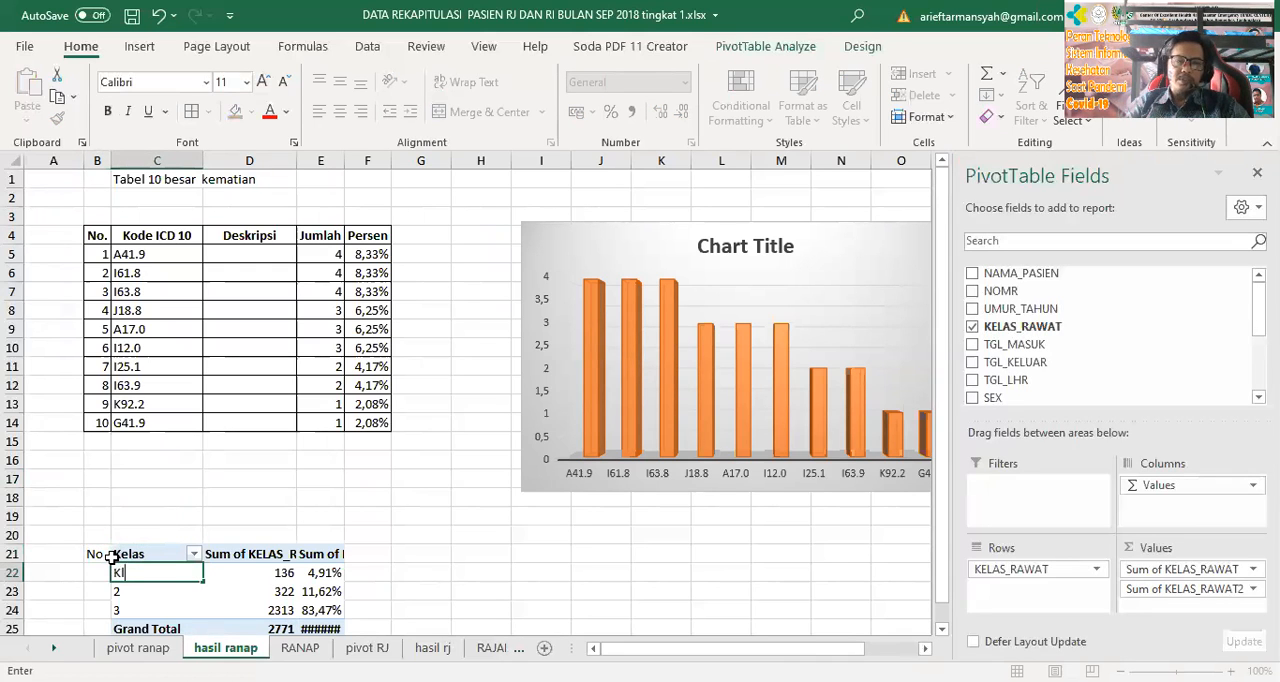
pyautogui.write('ls 1')
pyautogui.press('Return')
pyautogui.write('Kelas ')
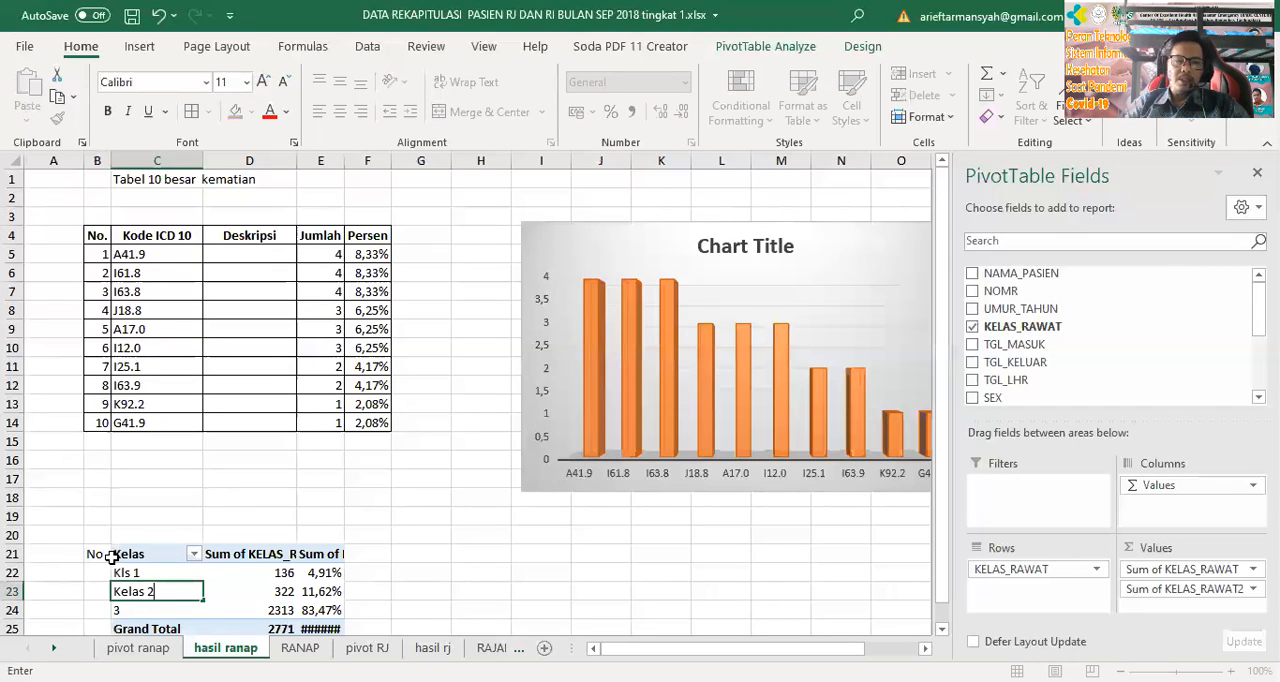
pyautogui.write('2')
pyautogui.press('Return')
pyautogui.write('Kelas 3')
pyautogui.press('Return')
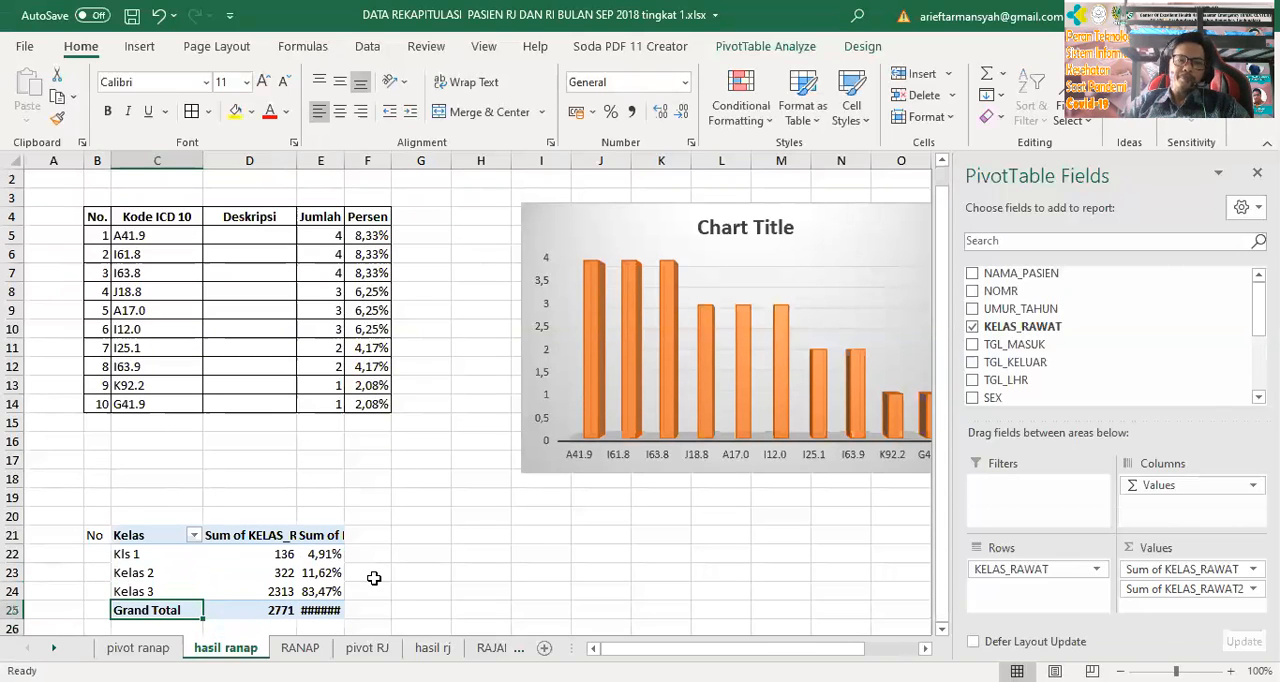
# Rename the value headings in D21 and E21 as jumlah and Persen, and widen column E to fit the percentages
pyautogui.click(522, 554)
pyautogui.click(240, 535)
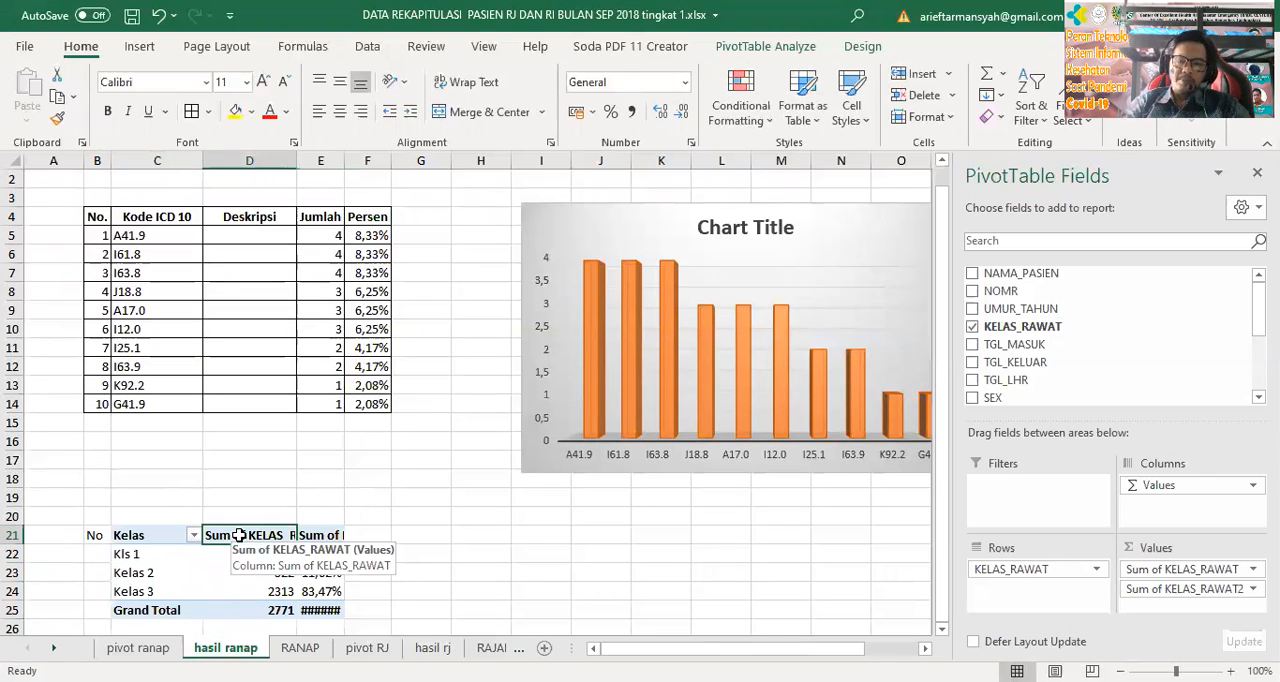
pyautogui.write('ju')
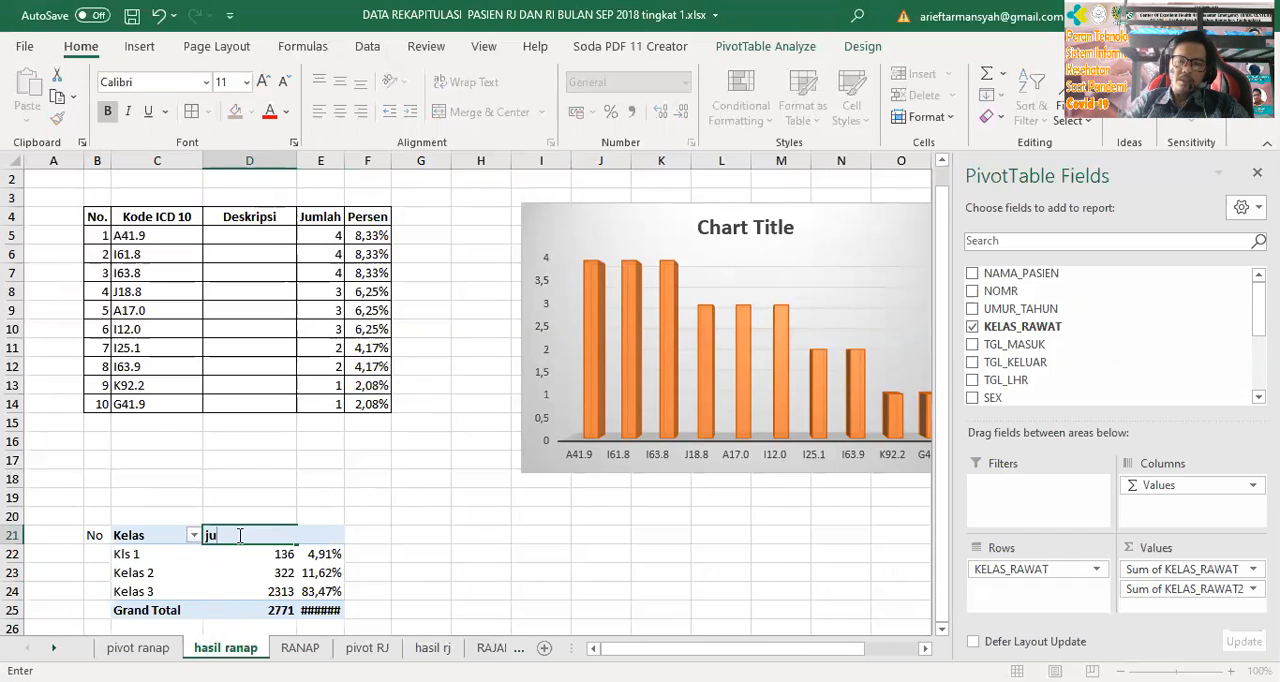
pyautogui.write('mlah')
pyautogui.press('Tab')
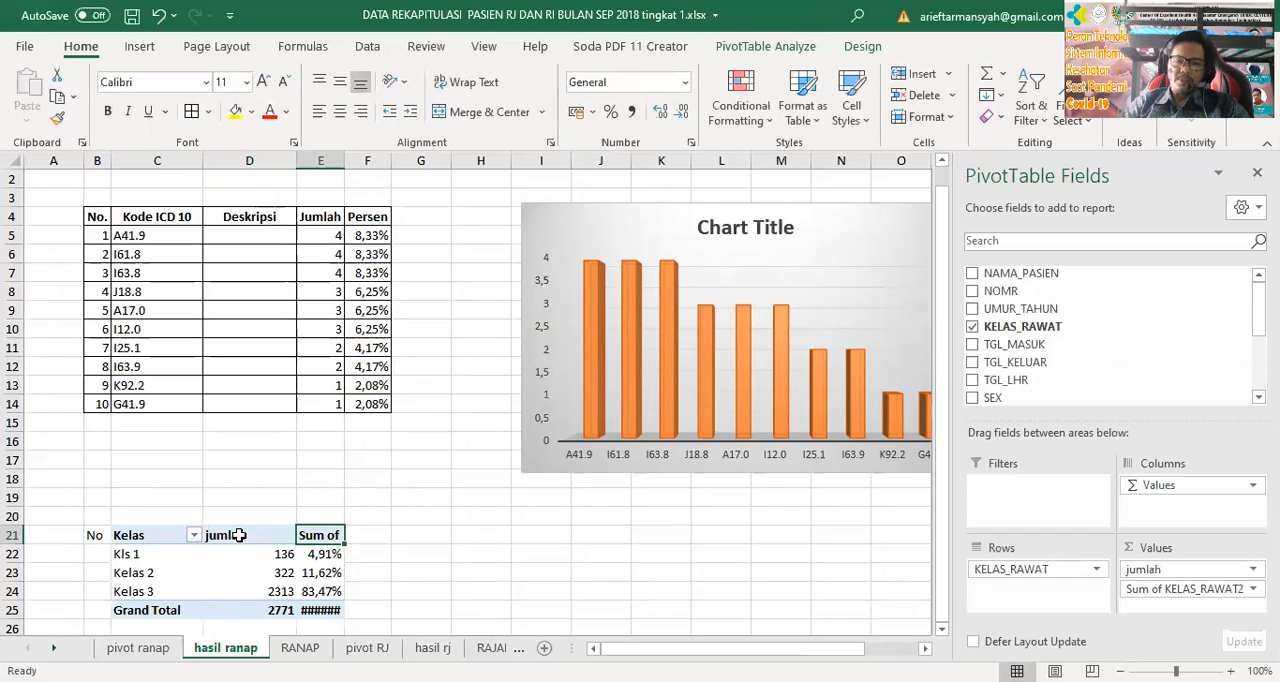
pyautogui.write('Perse')
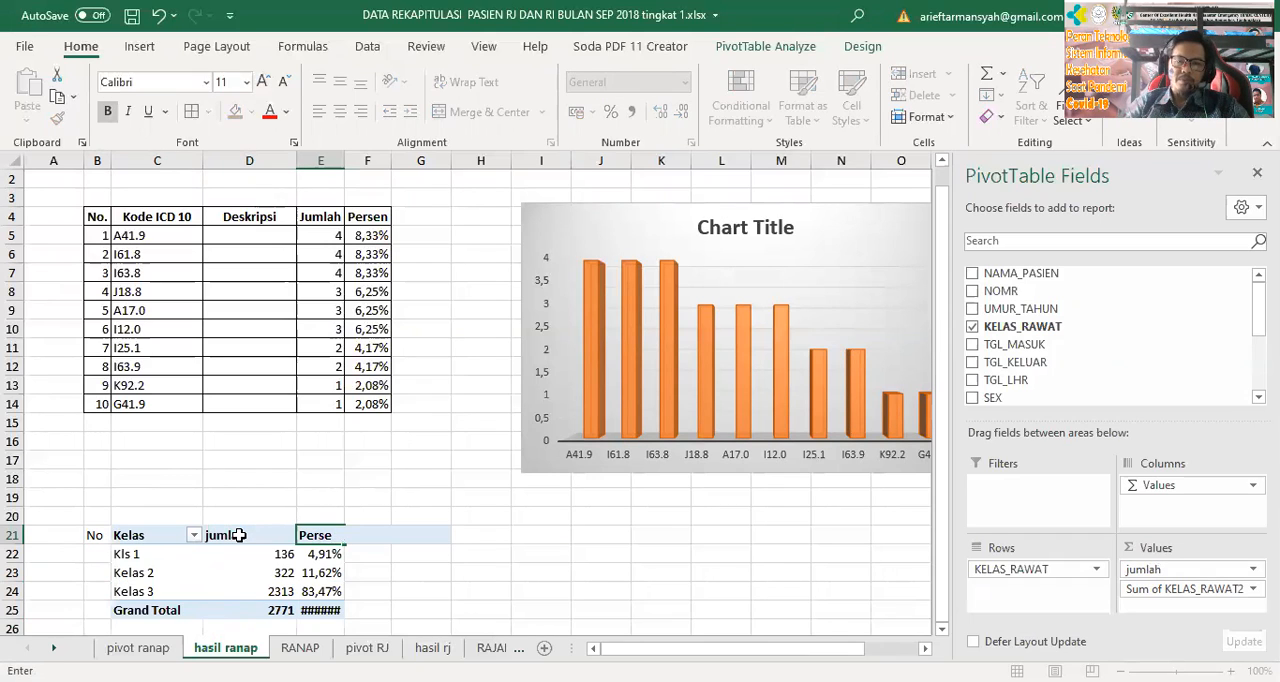
pyautogui.write('n')
pyautogui.press('Return')
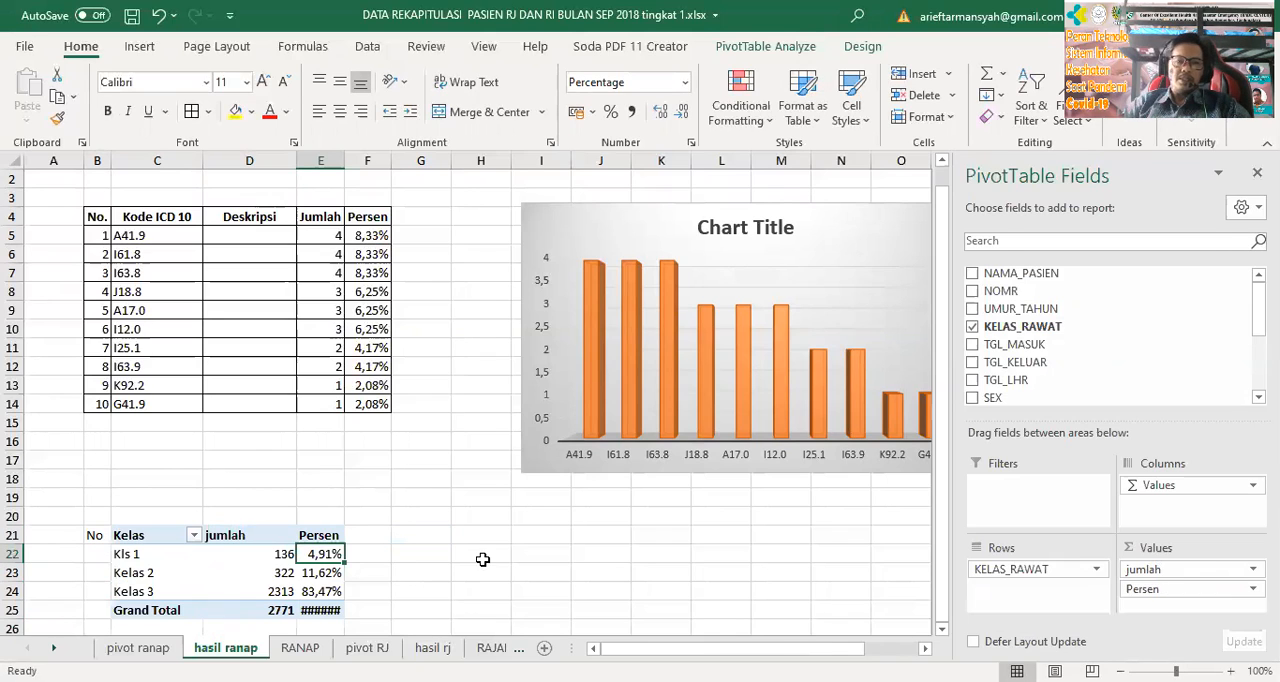
pyautogui.click(470, 554)
pyautogui.moveTo(344, 160); pyautogui.dragTo(357, 160)
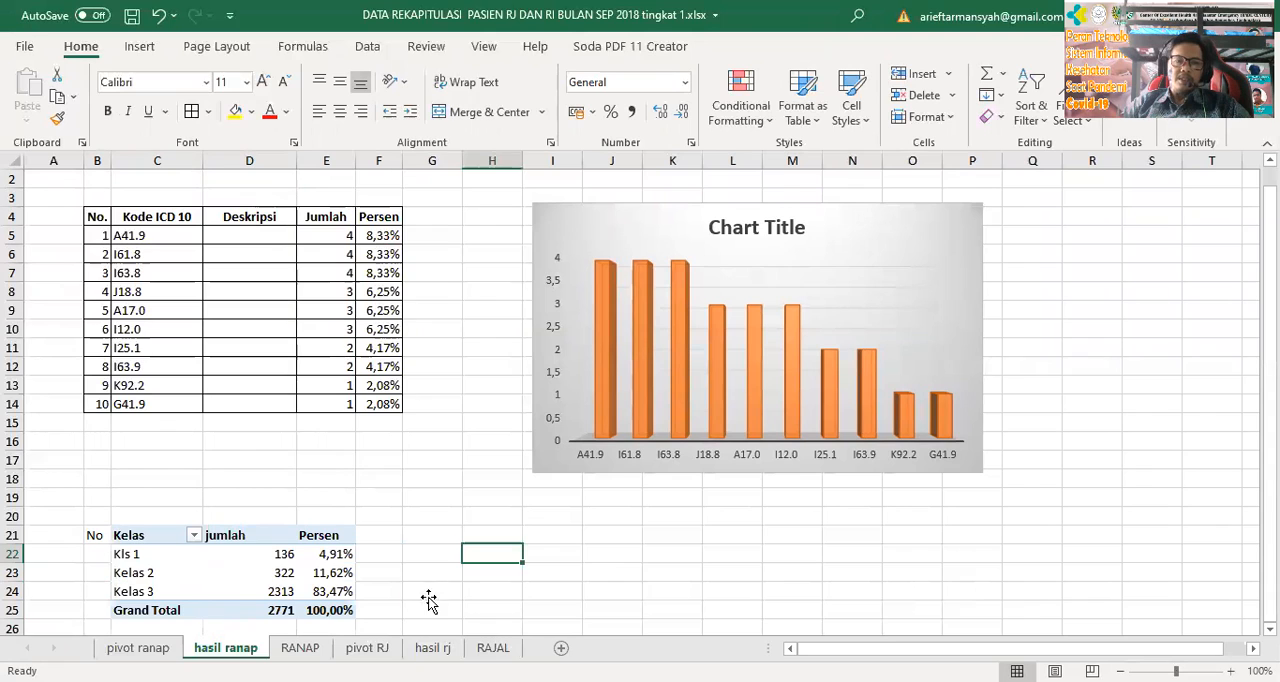
# Apply all borders to the class table in C21:E25 and to the No column in B21:B25
pyautogui.moveTo(122, 535); pyautogui.dragTo(338, 598)
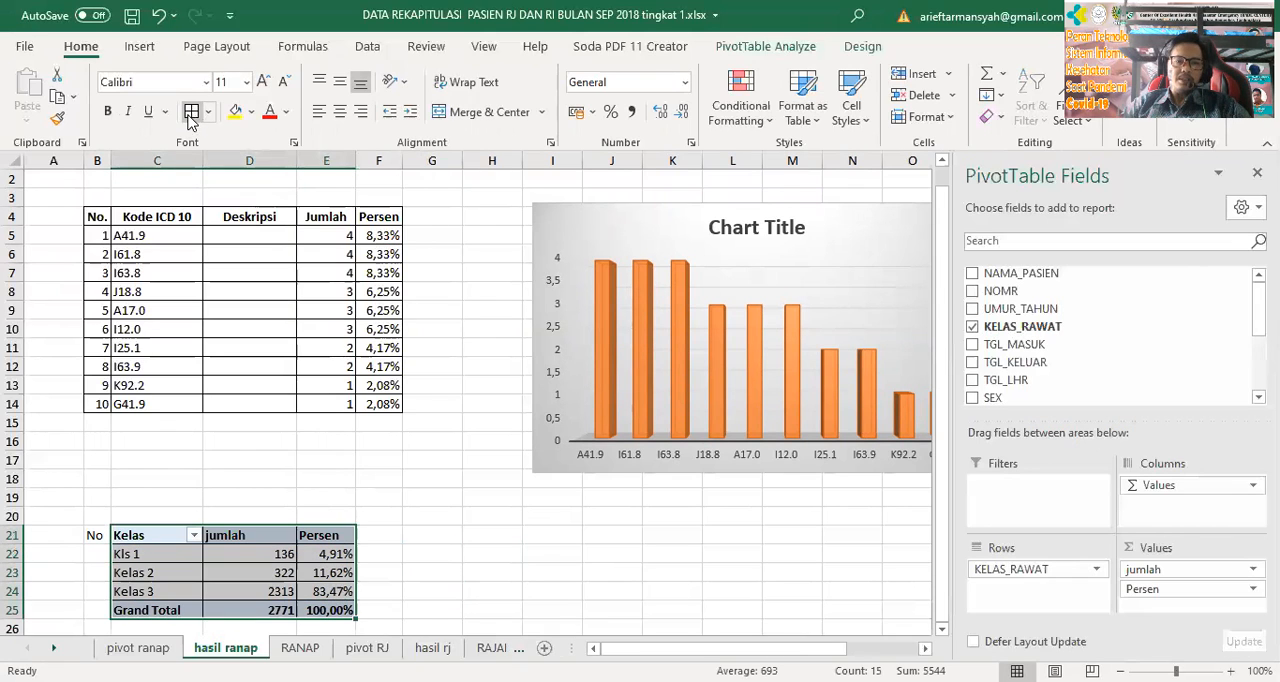
pyautogui.click(486, 553)
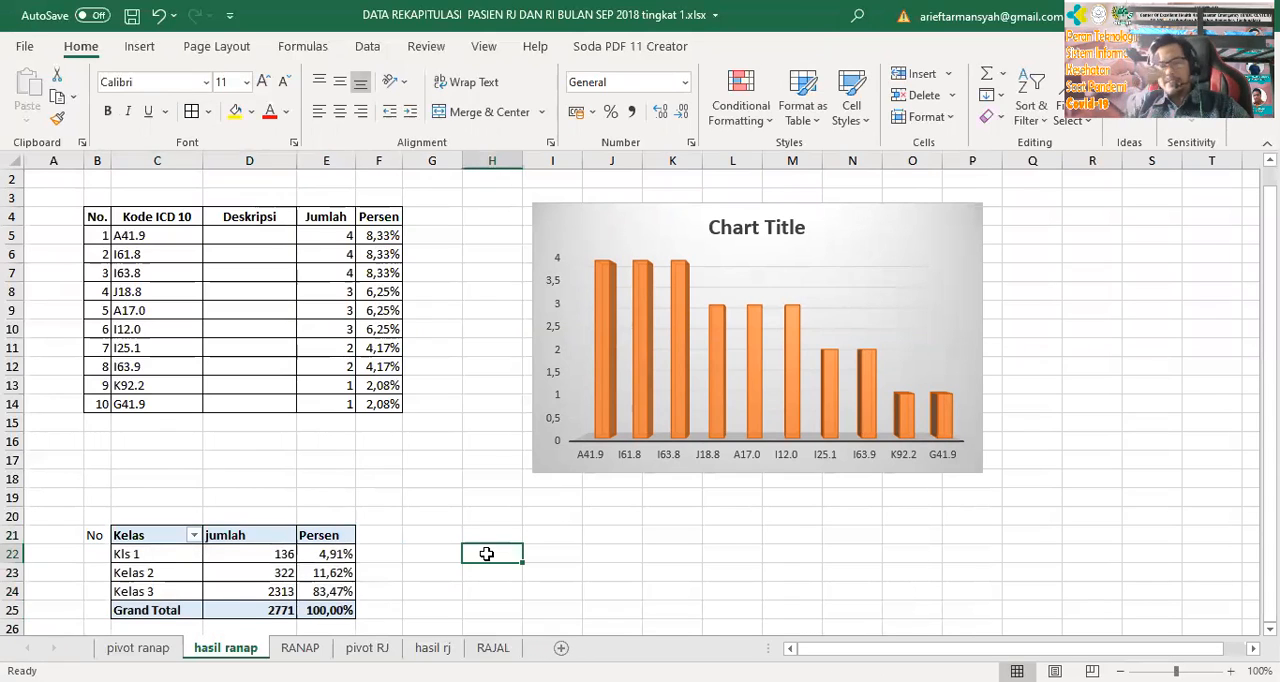
pyautogui.click(193, 535)
pyautogui.click(195, 502)
pyautogui.moveTo(100, 536); pyautogui.dragTo(104, 617)
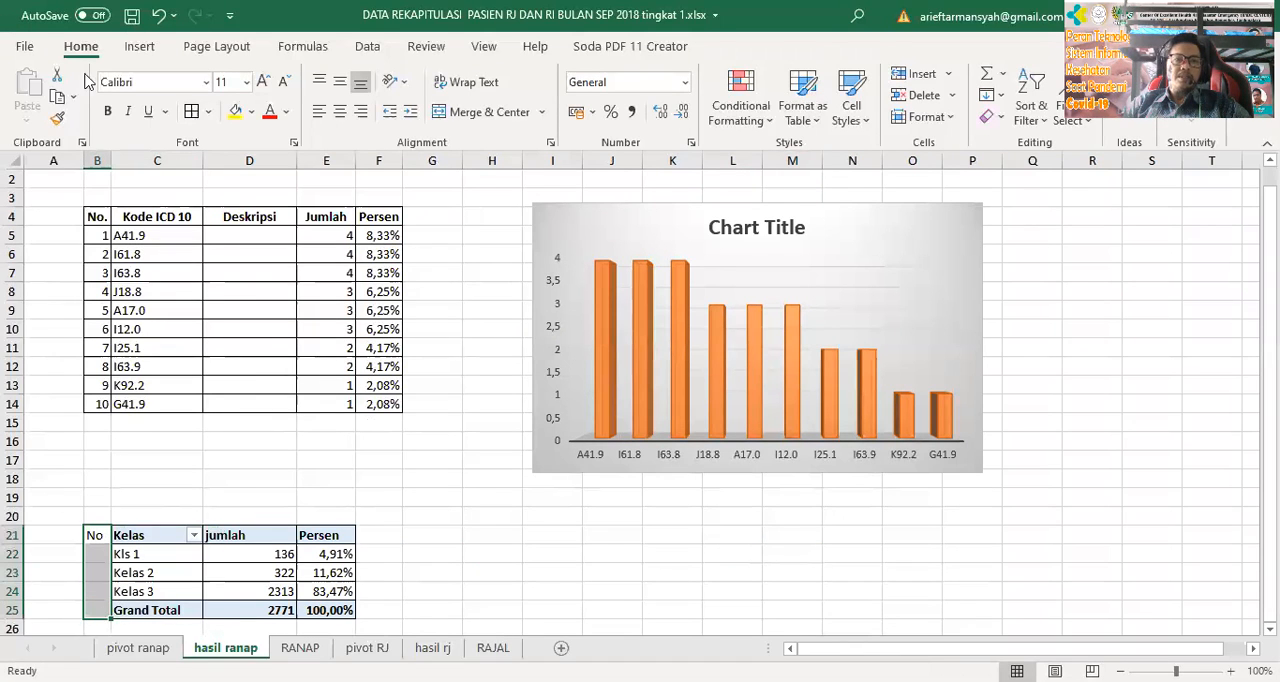
pyautogui.click(190, 112)
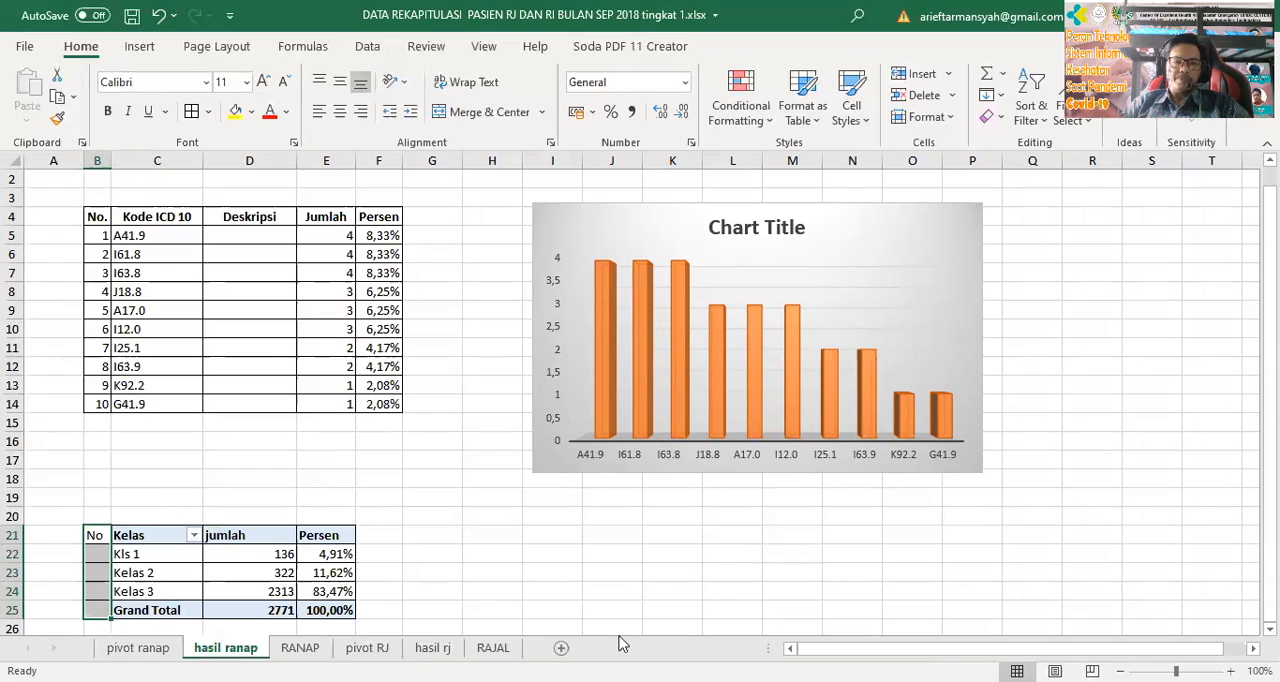
# Number the three class rows 1, 2 and 3 in B22:B24 of the No column
pyautogui.click(514, 576)
pyautogui.click(98, 549)
pyautogui.write('1')
pyautogui.press('Return')
pyautogui.write('2')
pyautogui.press('Return')
pyautogui.write('3')
pyautogui.press('Return')
pyautogui.click(455, 518)
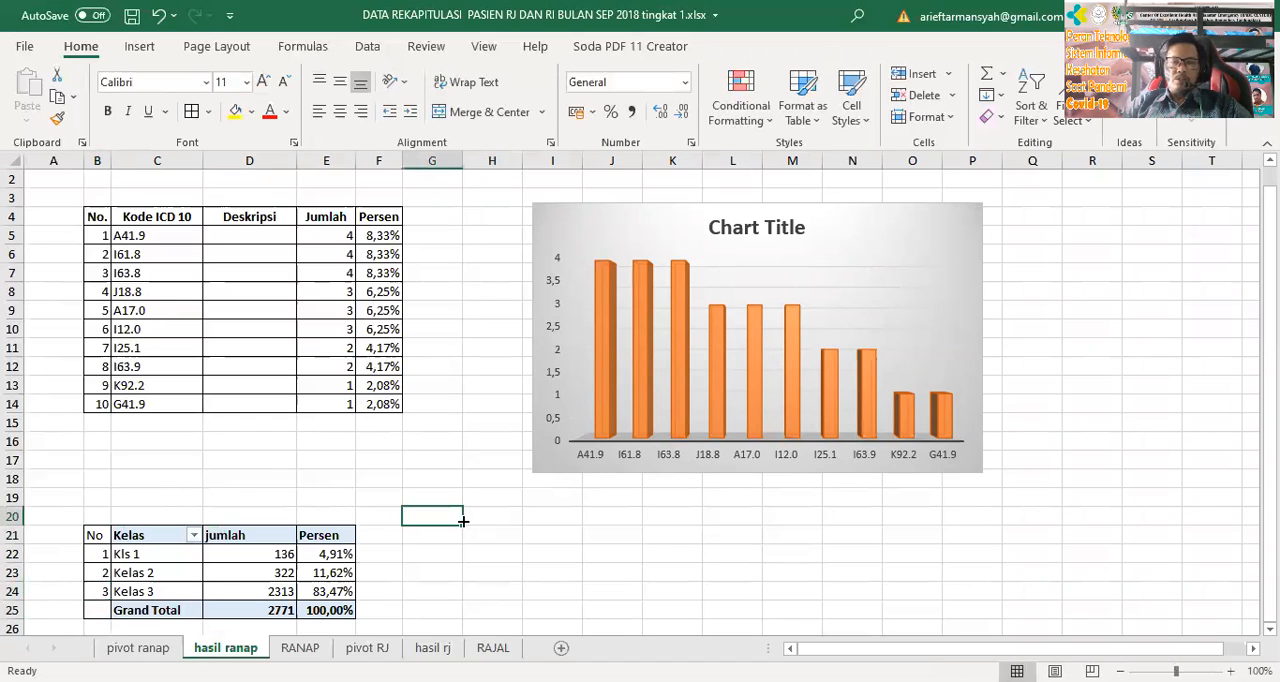
# Select the class names and jumlah values in C21:D24 as the source data for inserting a chart
pyautogui.scroll(-2, 428, 499)
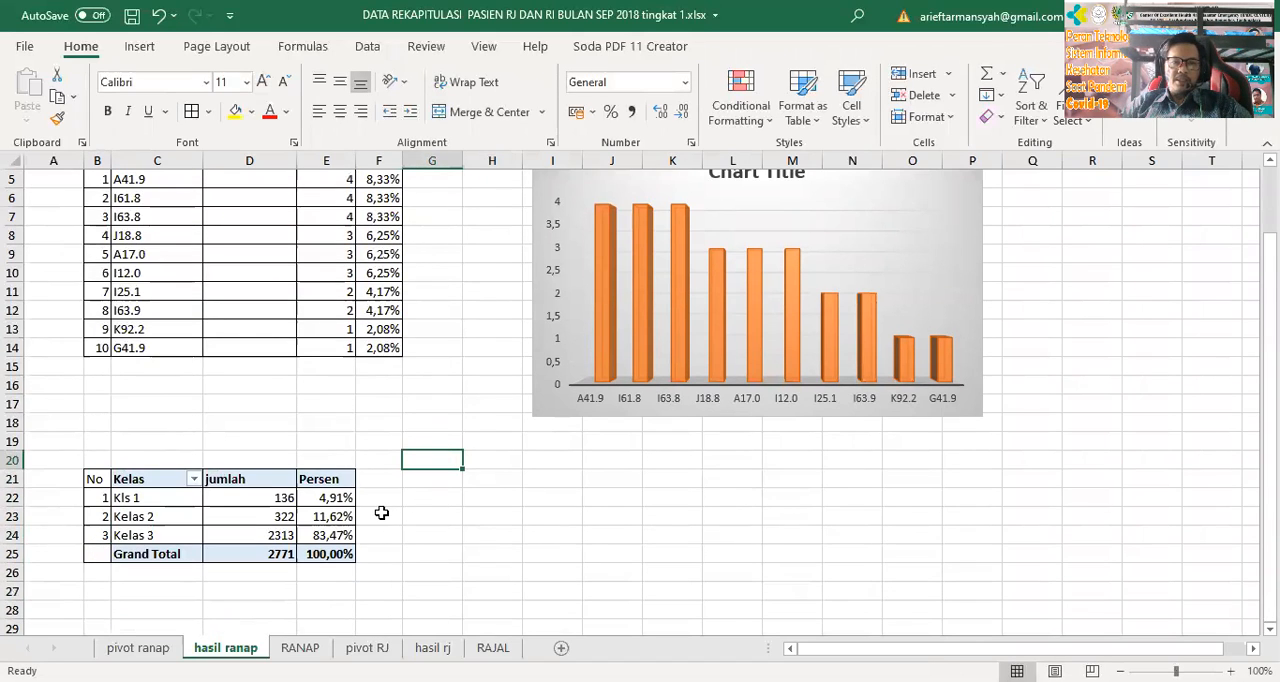
pyautogui.click(162, 441)
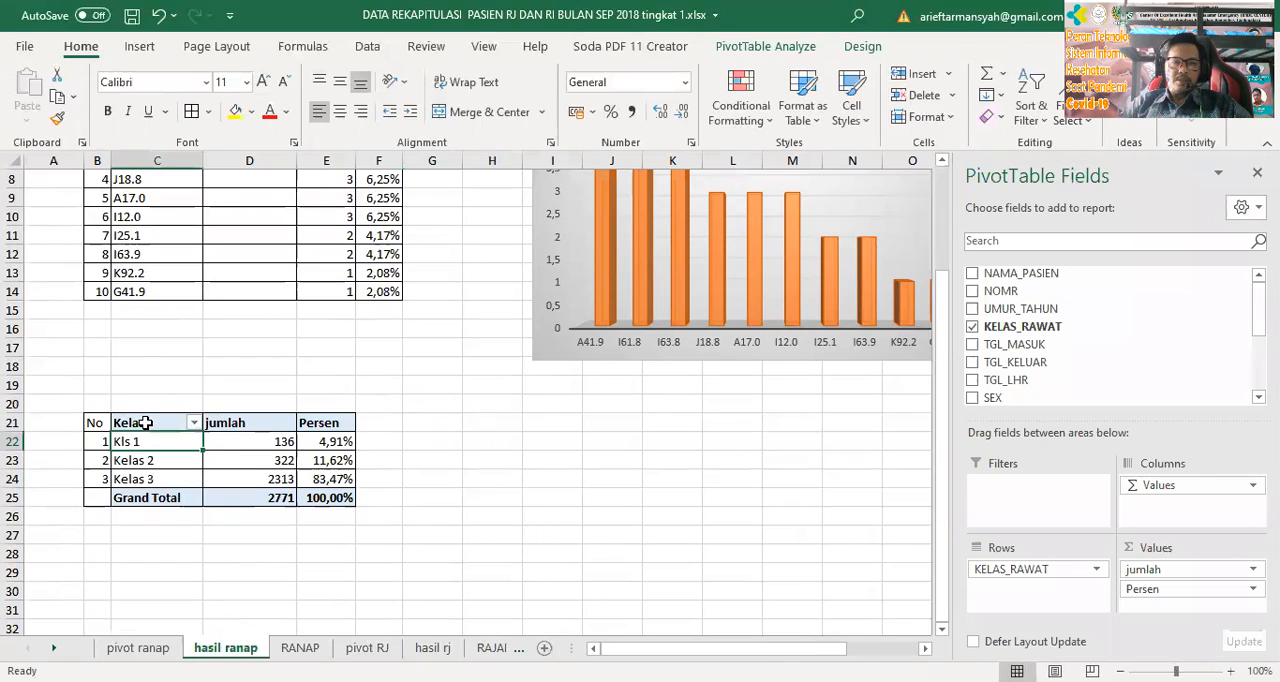
pyautogui.moveTo(150, 422); pyautogui.dragTo(243, 479)
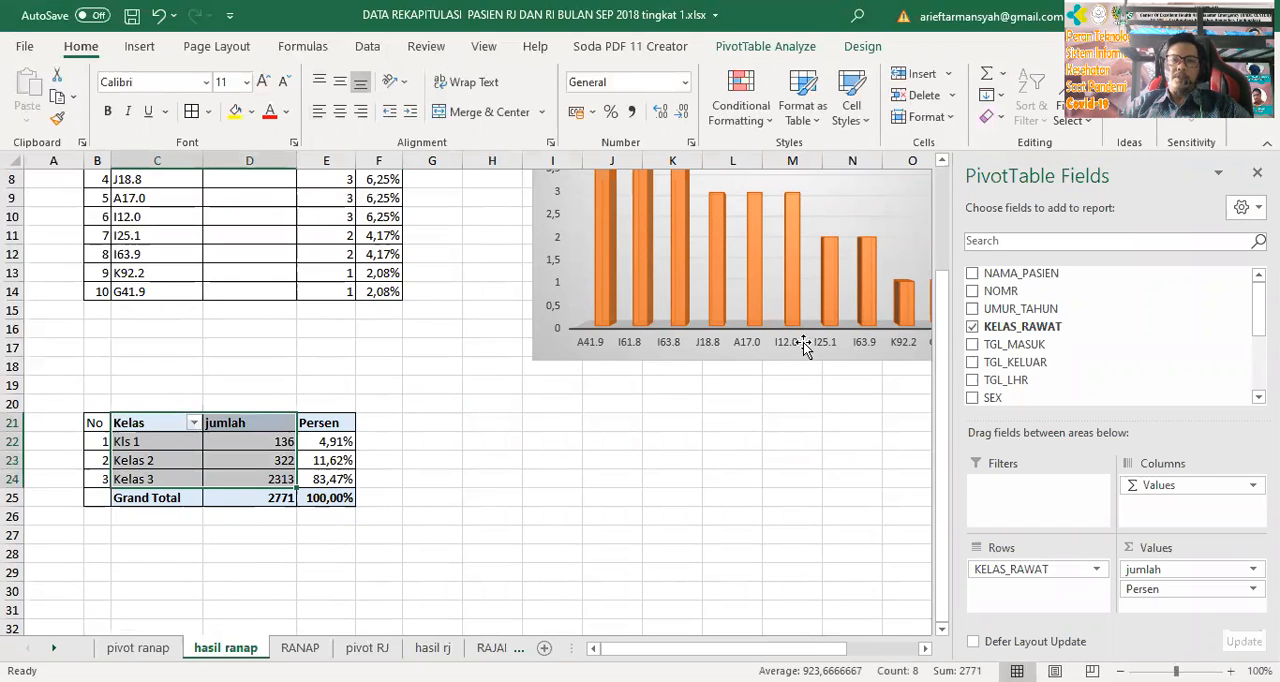
pyautogui.moveTo(799, 257)
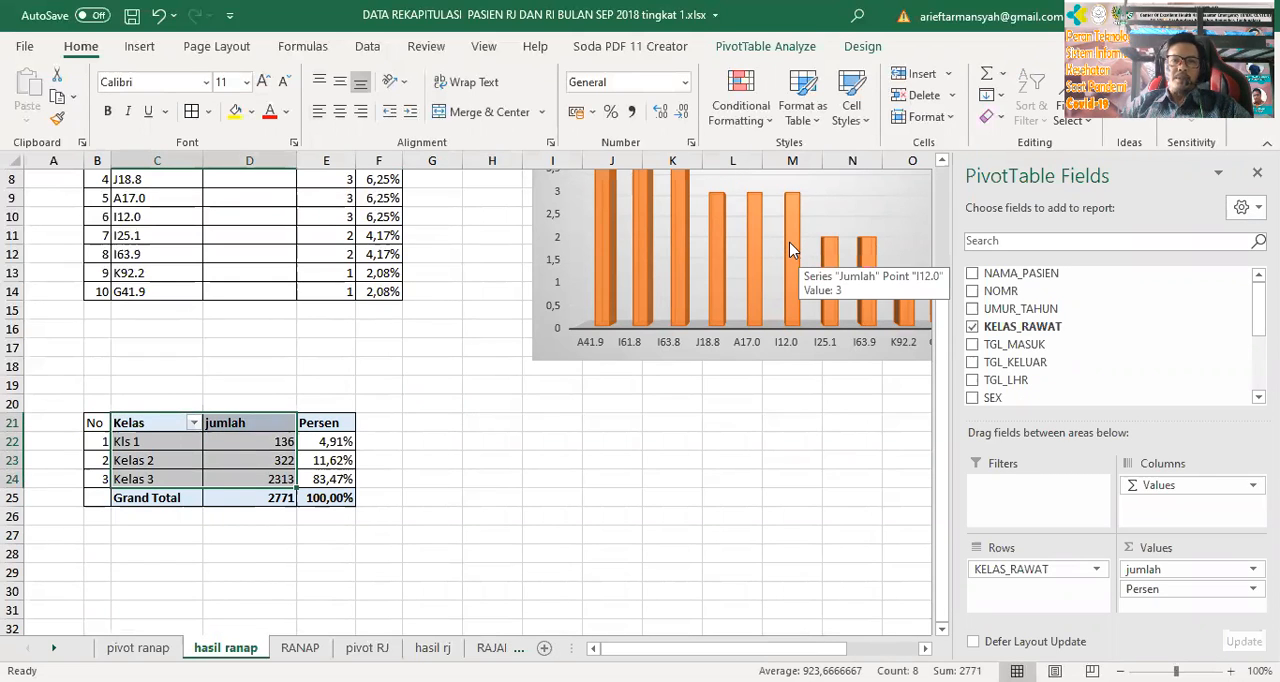
pyautogui.click(142, 47)
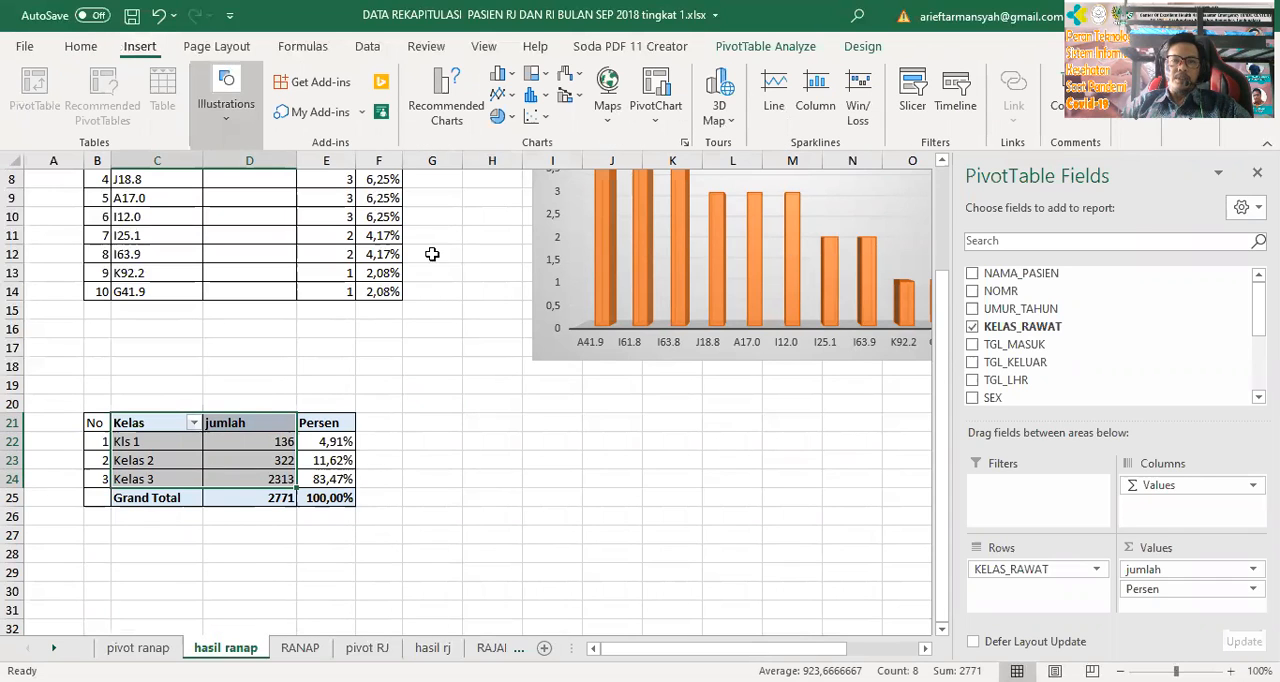
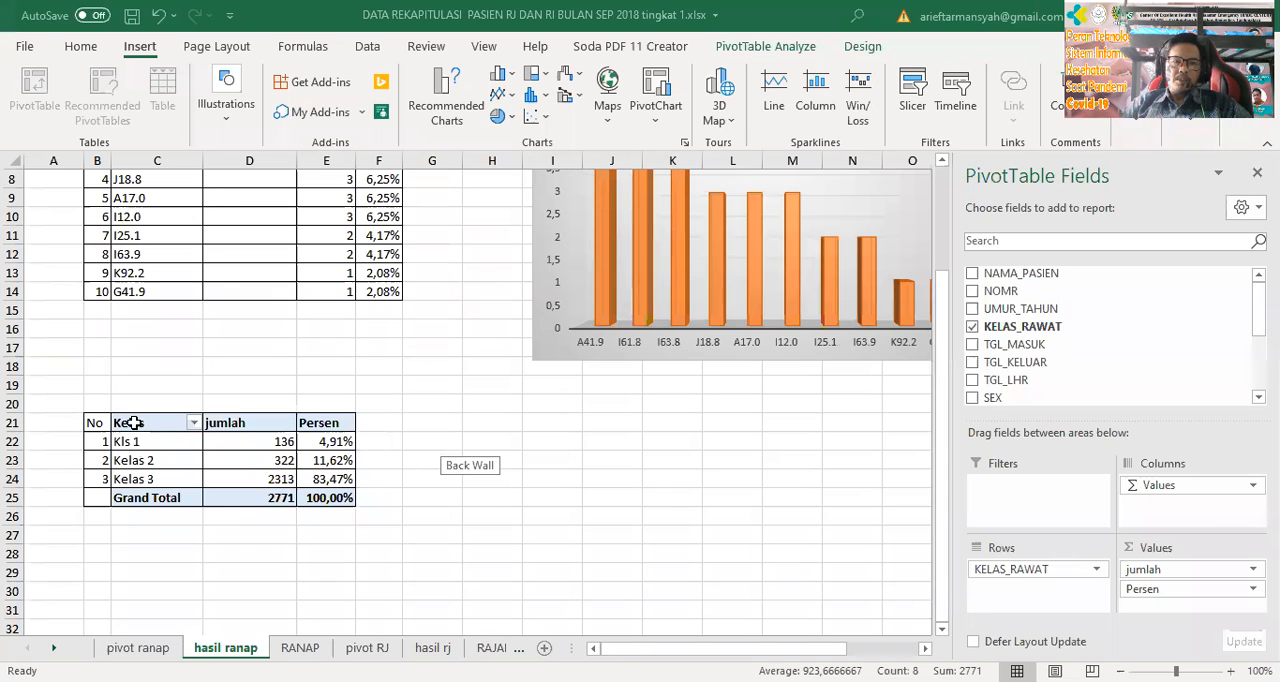
# Insert a 3-D pie chart from the class names and jumlah values in C21:D24 and place it beside the class table
pyautogui.moveTo(134, 423); pyautogui.dragTo(262, 479)
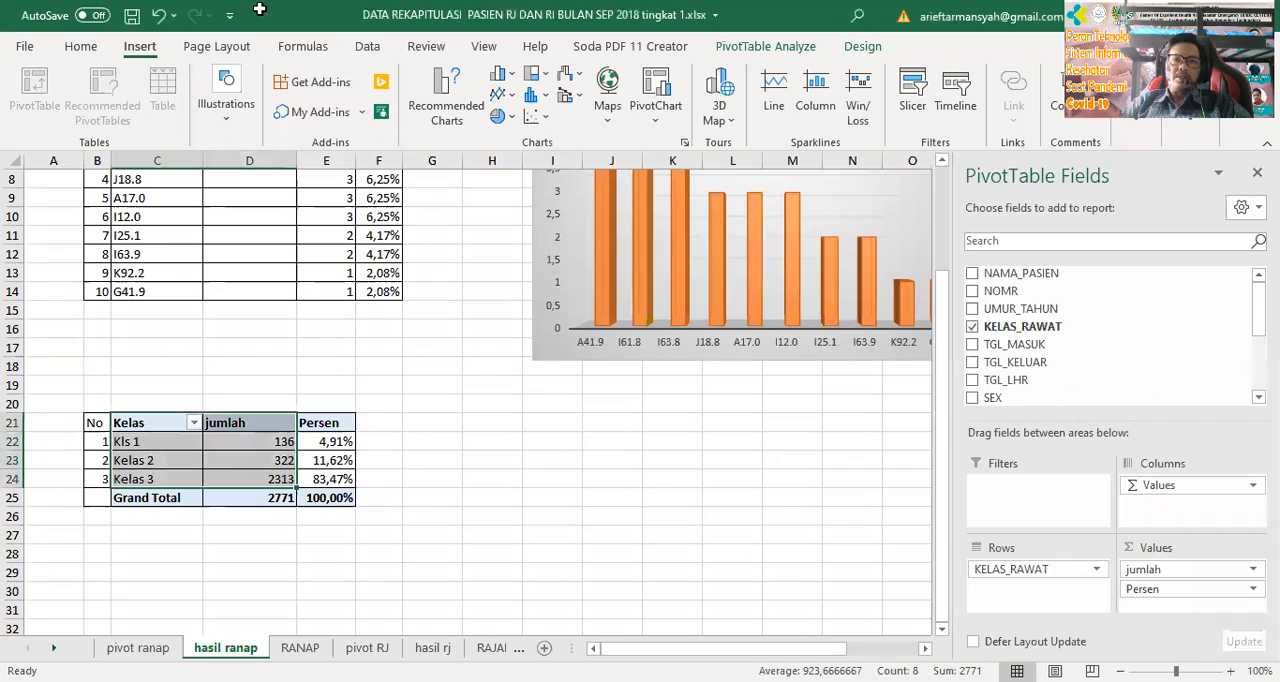
pyautogui.click(513, 80)
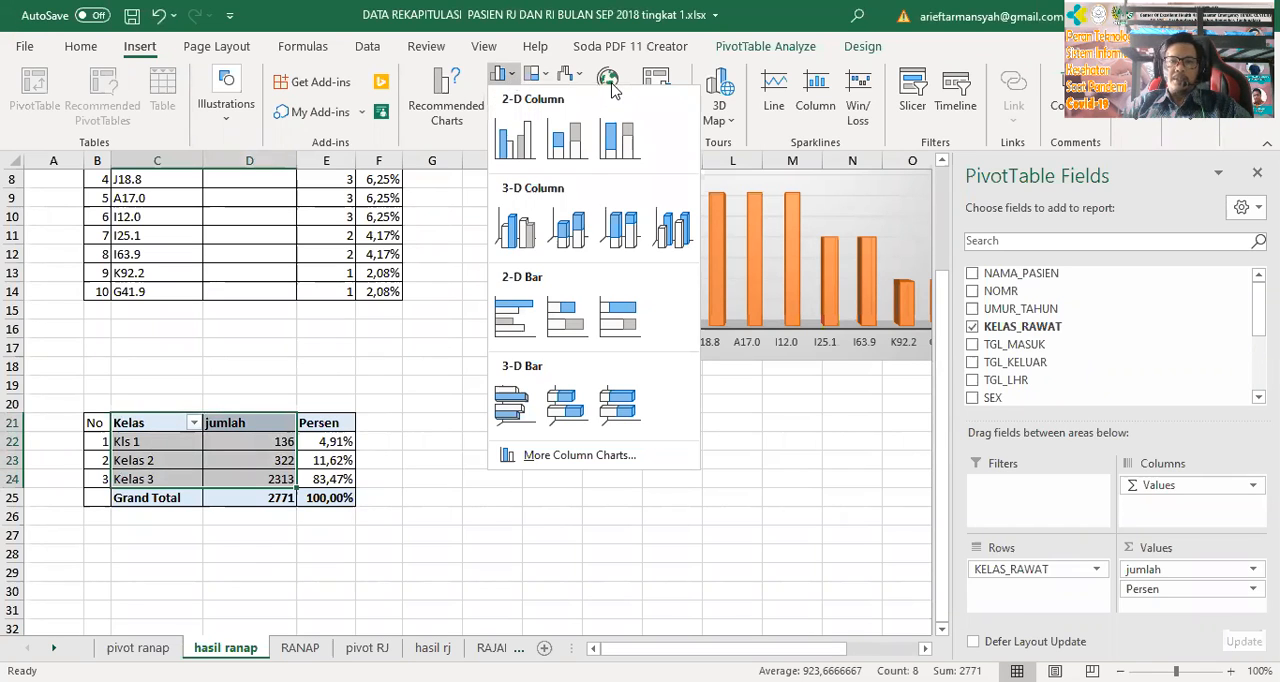
pyautogui.click(450, 254)
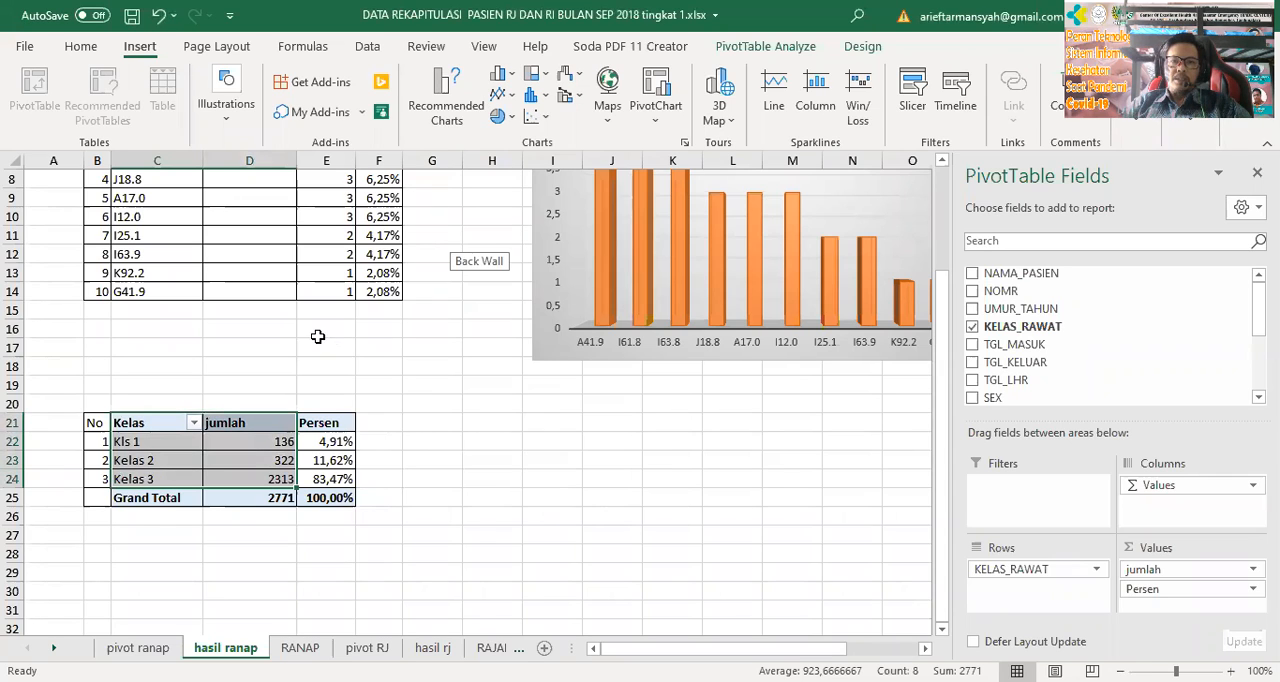
pyautogui.click(510, 118)
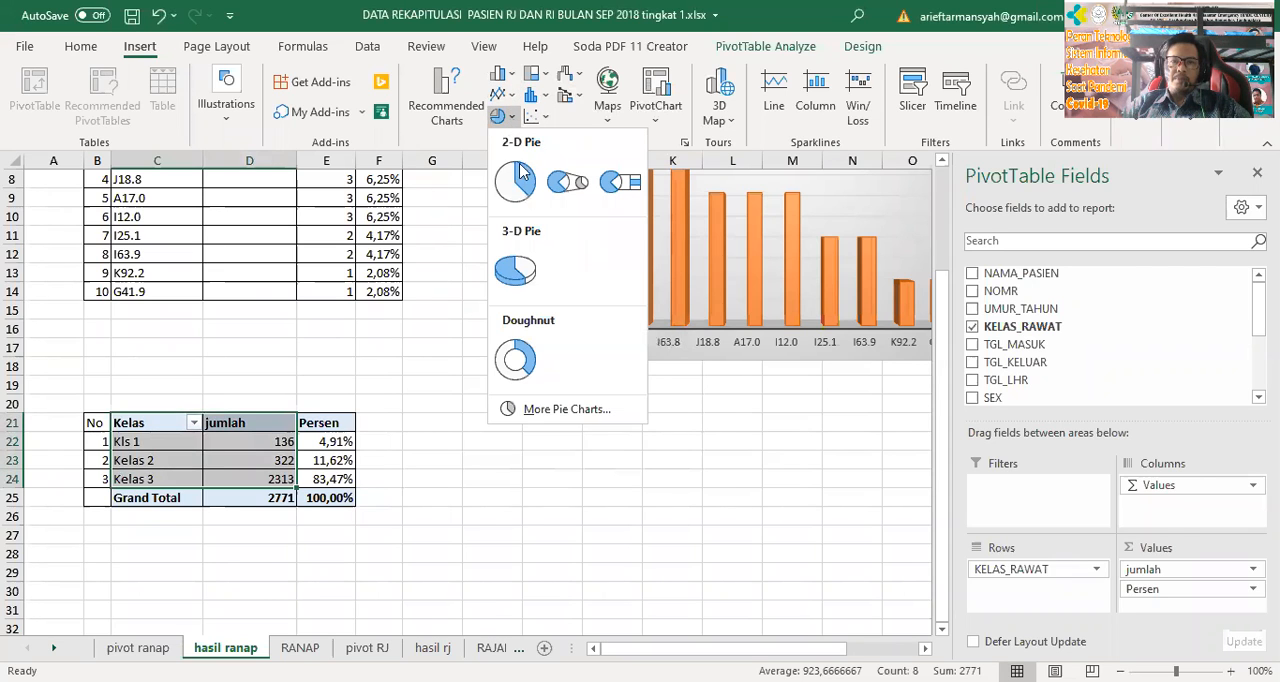
pyautogui.click(521, 277)
pyautogui.moveTo(654, 503); pyautogui.dragTo(766, 599)
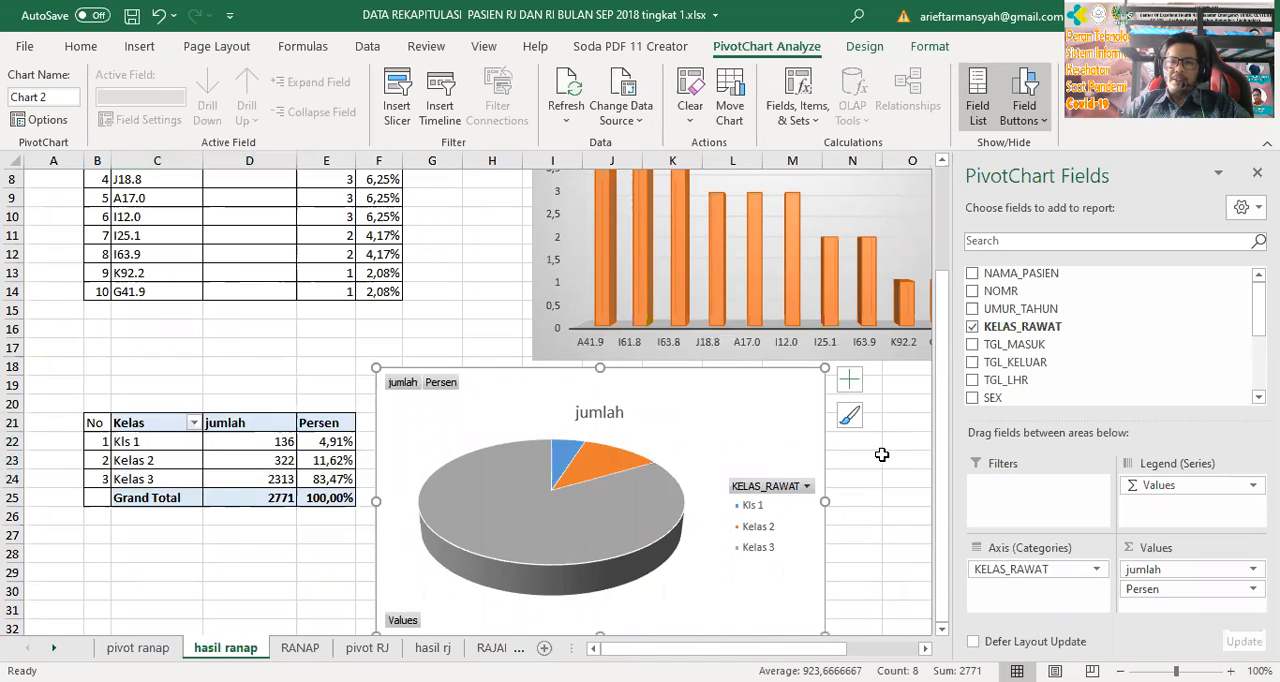
pyautogui.scroll(-1, 868, 484)
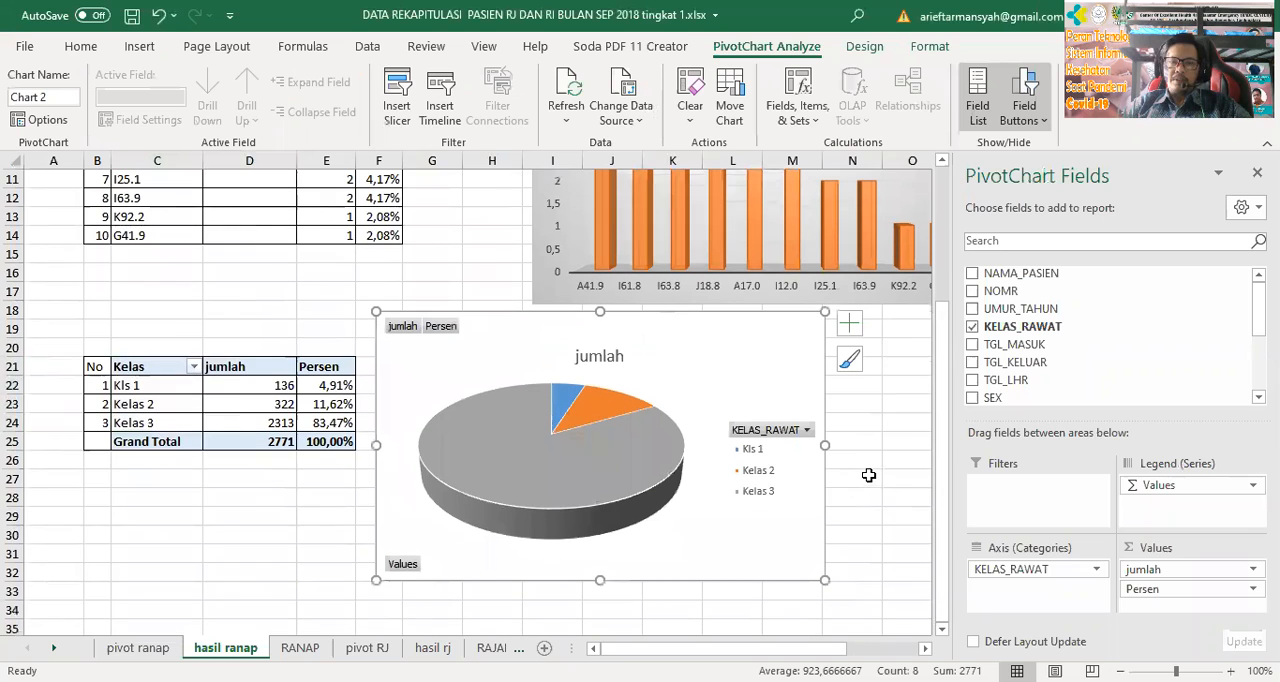
pyautogui.click(868, 484)
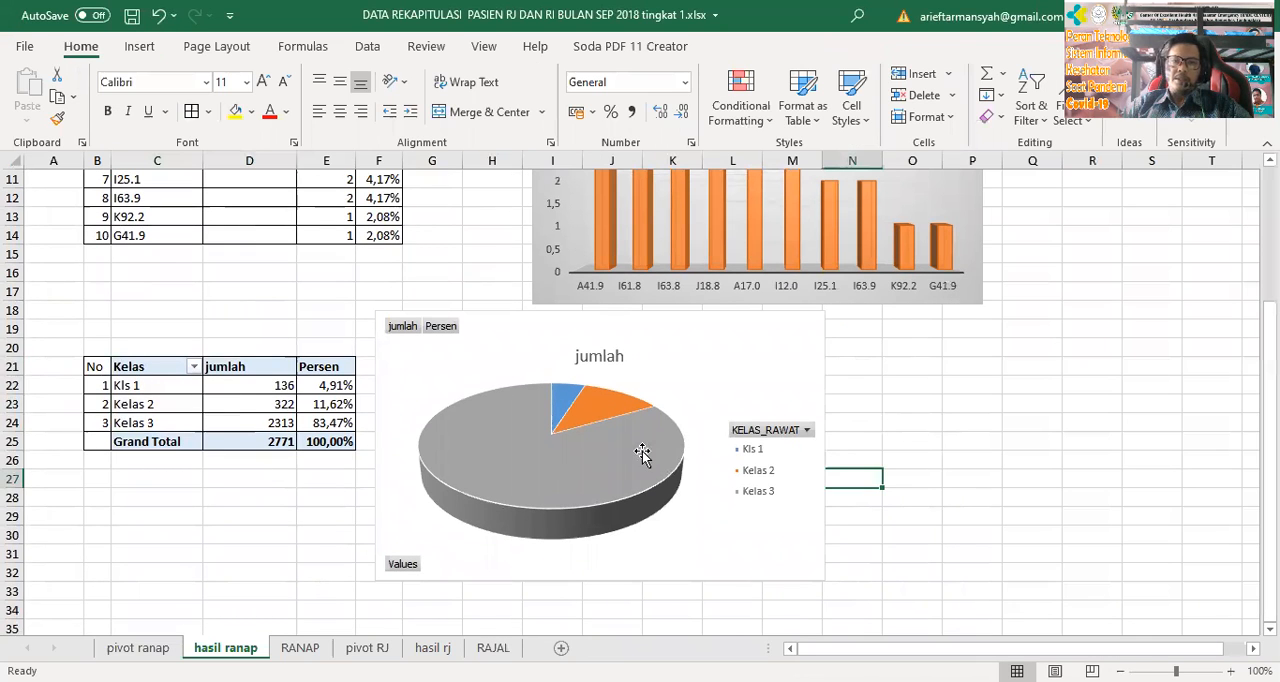
# Apply the third chart style, with a gray gradient background and dark percentage labels, to the pie chart
pyautogui.click(642, 453)
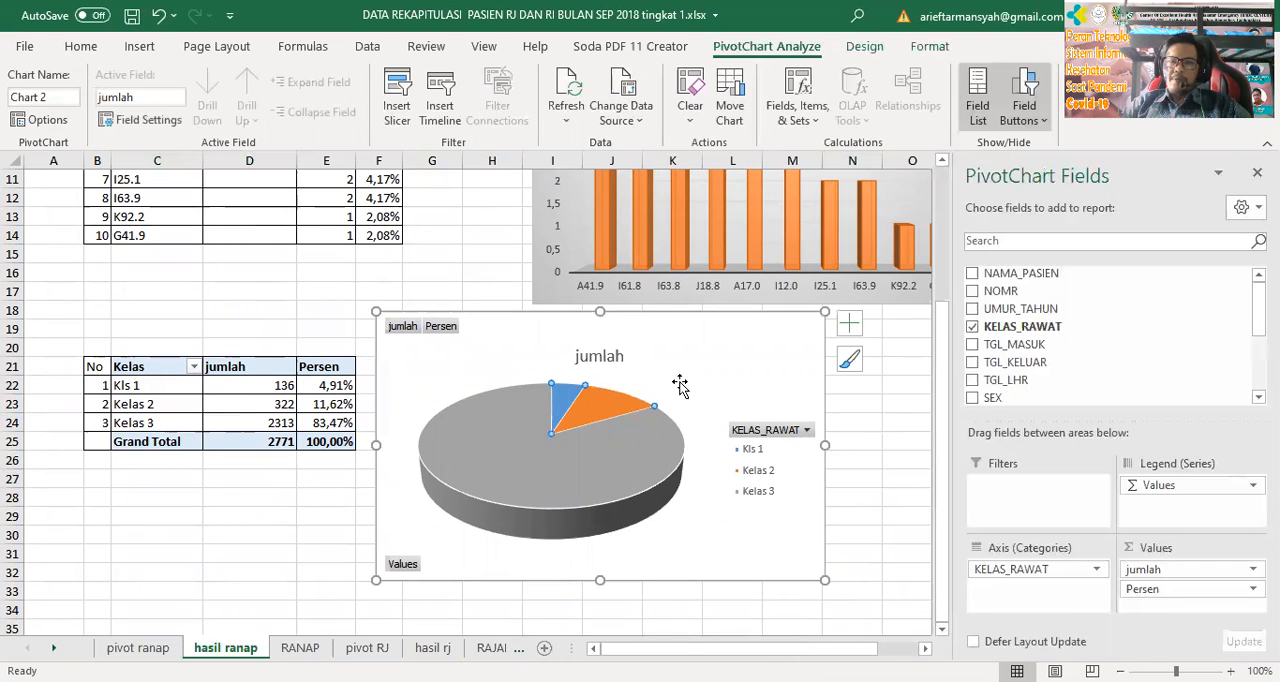
pyautogui.click(853, 364)
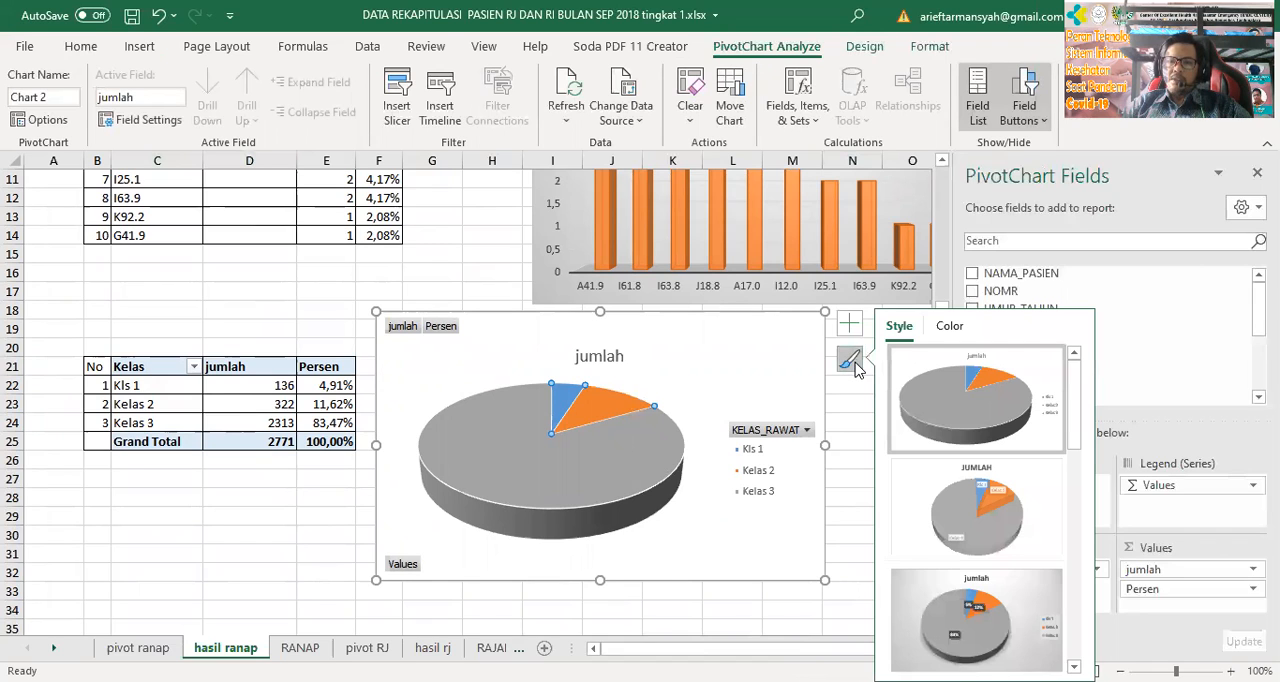
pyautogui.click(975, 595)
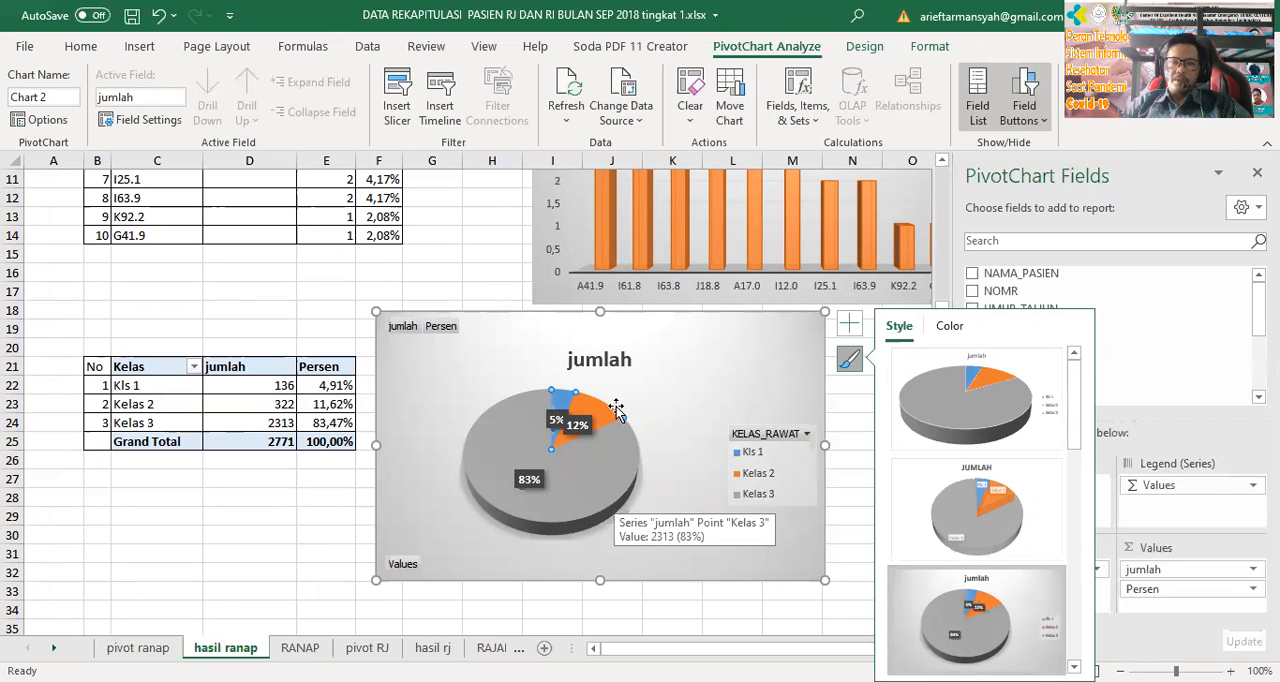
# Separate the overlapping percentage labels of the Kls 1 and Kelas 2 slices in the pie chart
pyautogui.click(586, 427)
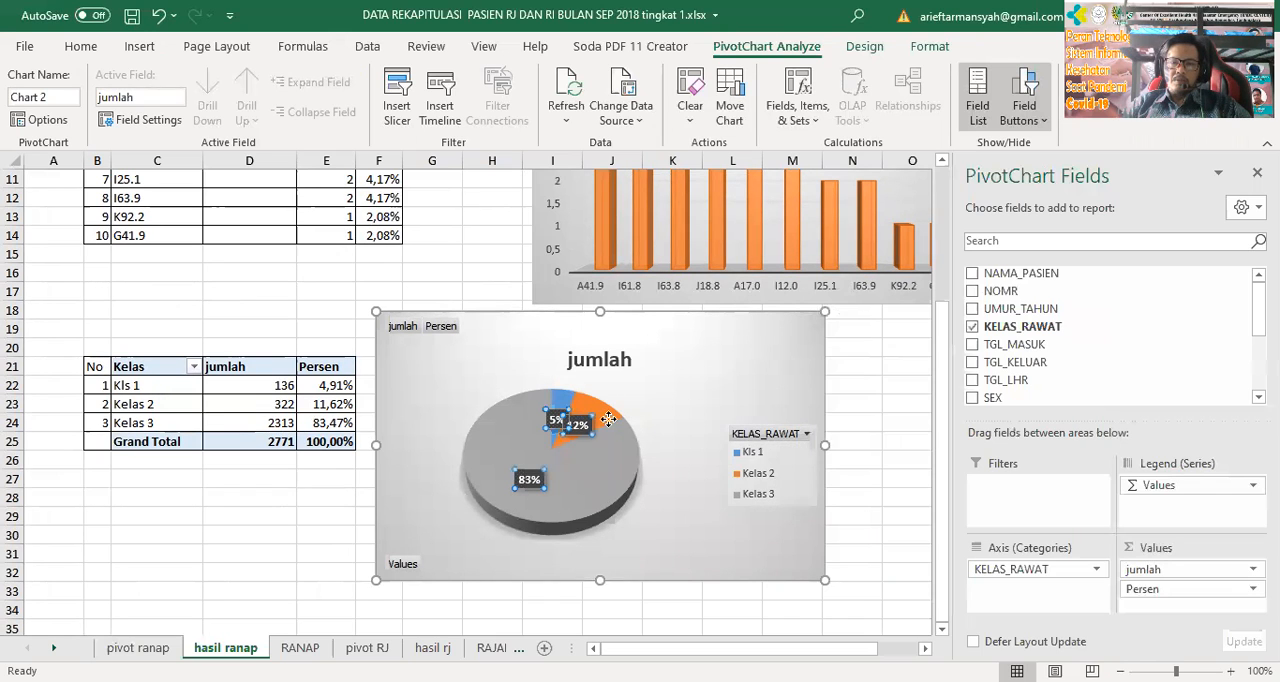
pyautogui.click(556, 418)
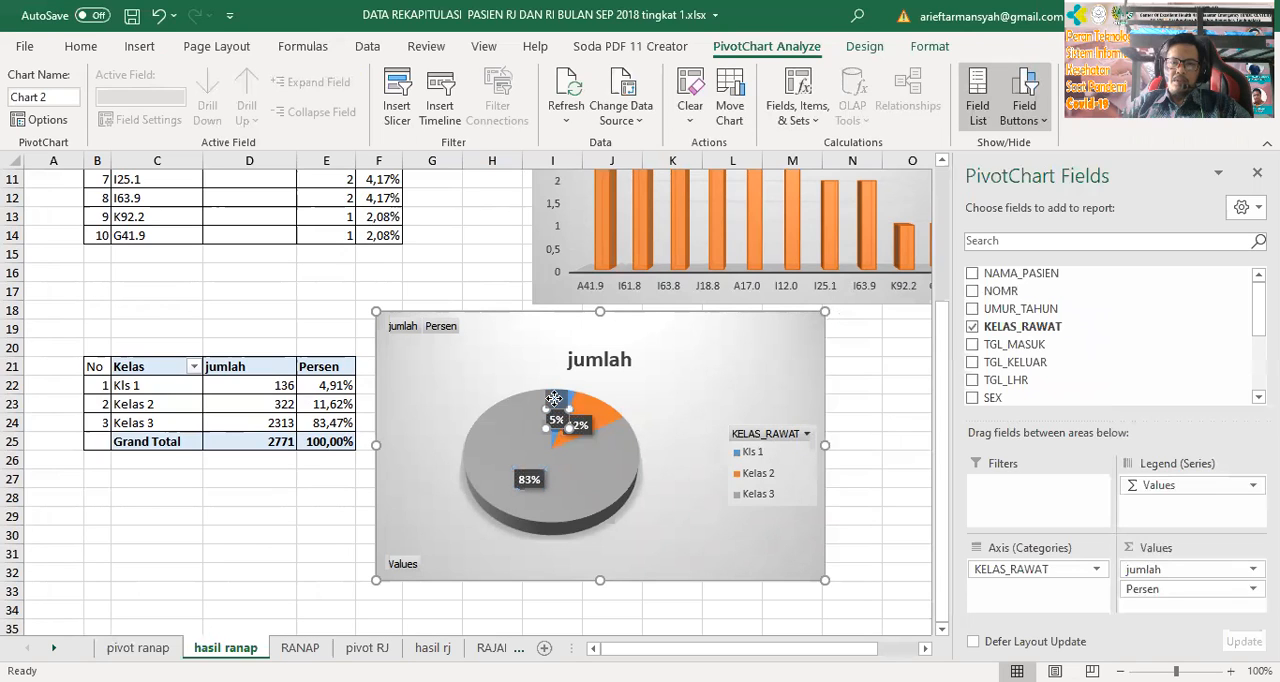
pyautogui.moveTo(575, 415); pyautogui.dragTo(625, 418)
pyautogui.click(586, 422)
pyautogui.click(662, 560)
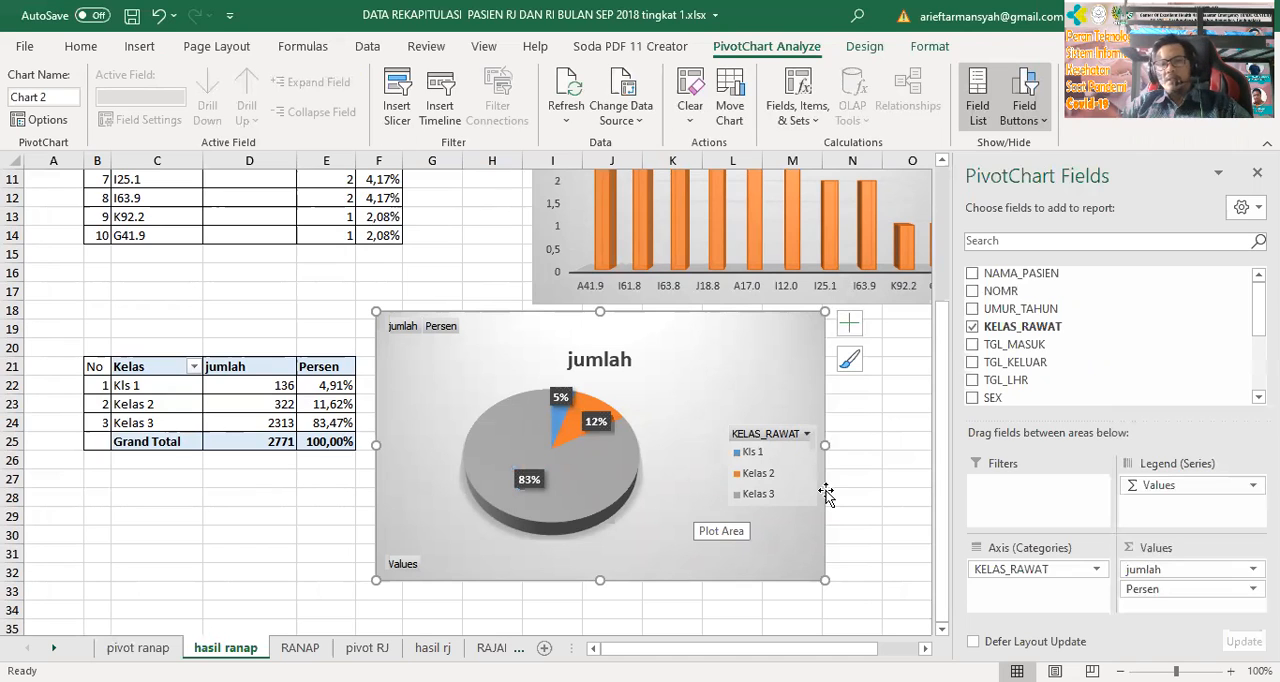
# Change the pie chart's title to judul
pyautogui.click(590, 362)
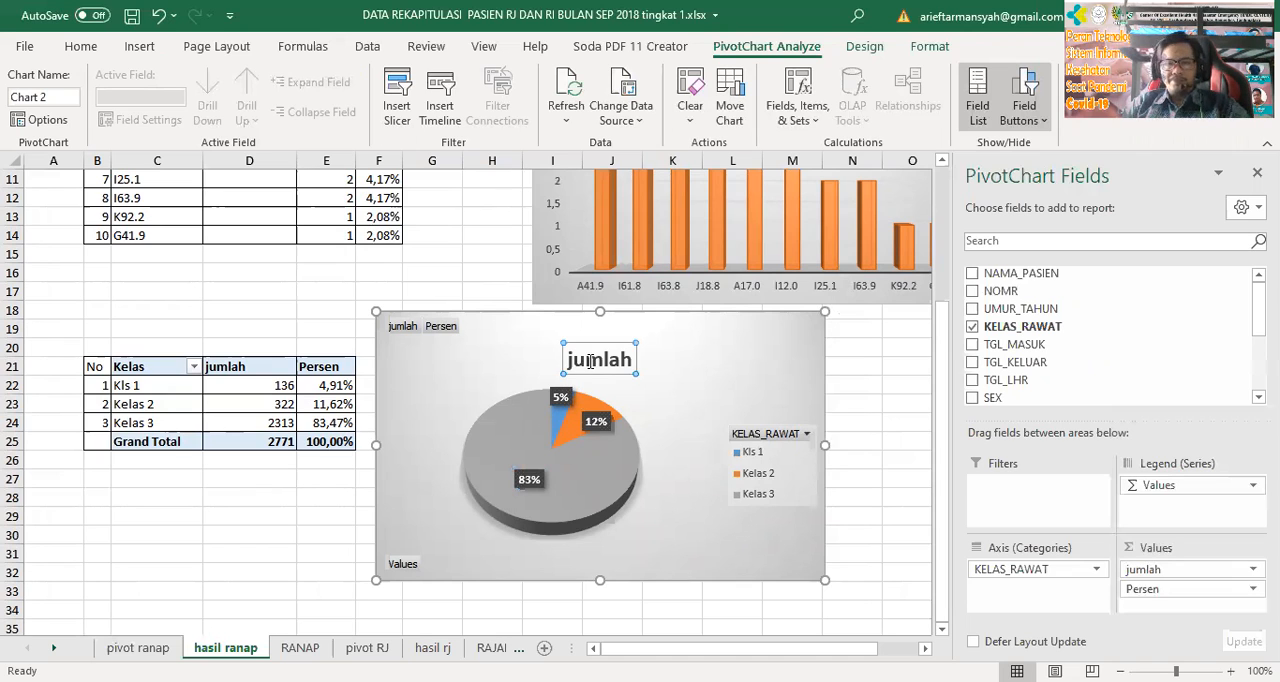
pyautogui.doubleClick(590, 362)
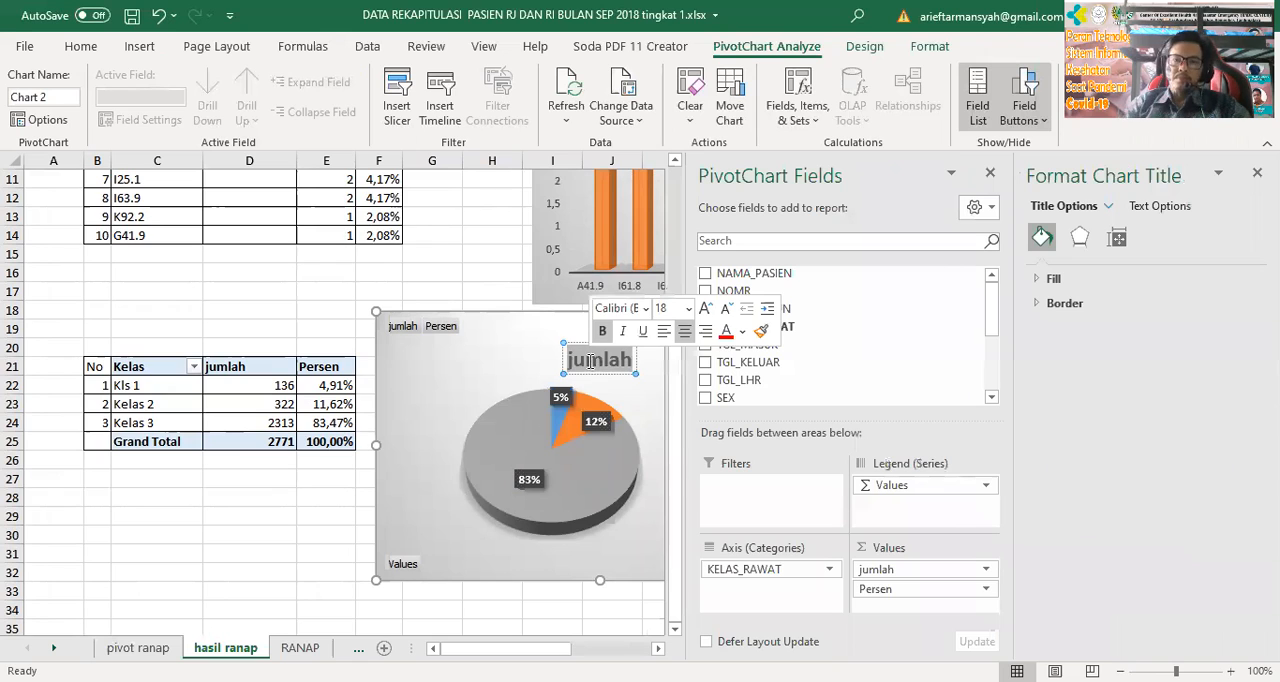
pyautogui.write('judul')
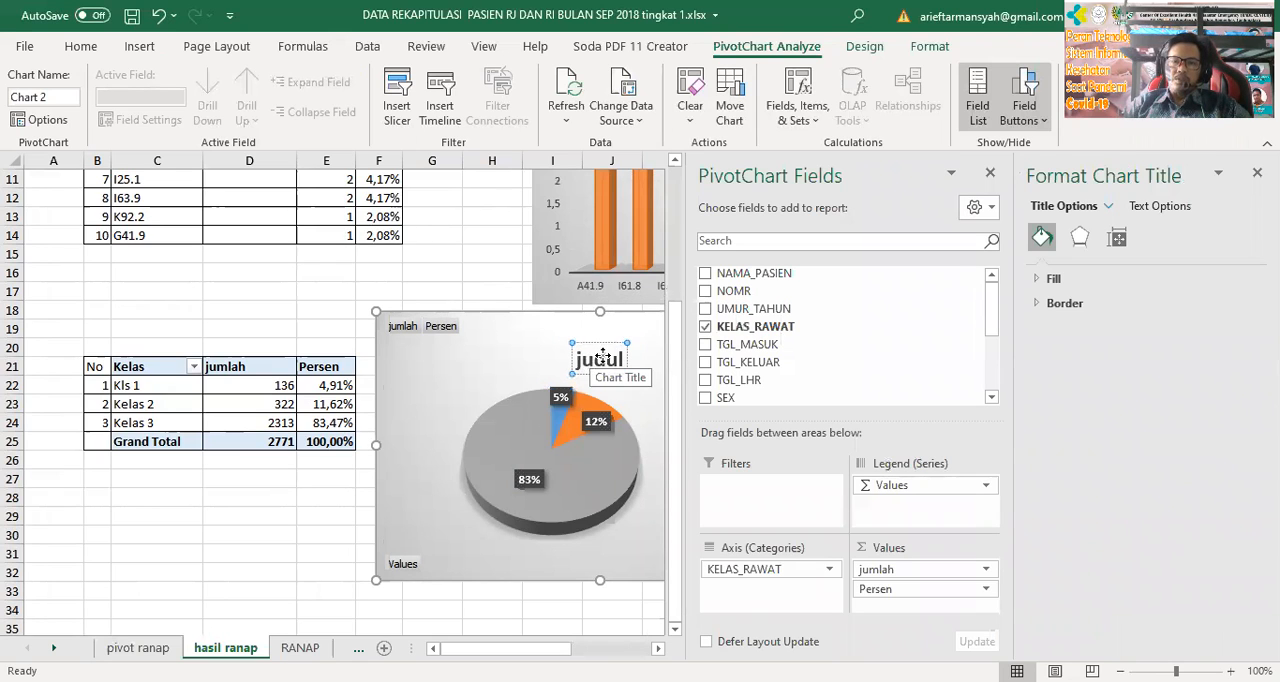
# Raise the title higher above the pie and shift the whole chart slightly down and away from the class table
pyautogui.click(606, 392)
pyautogui.click(606, 345)
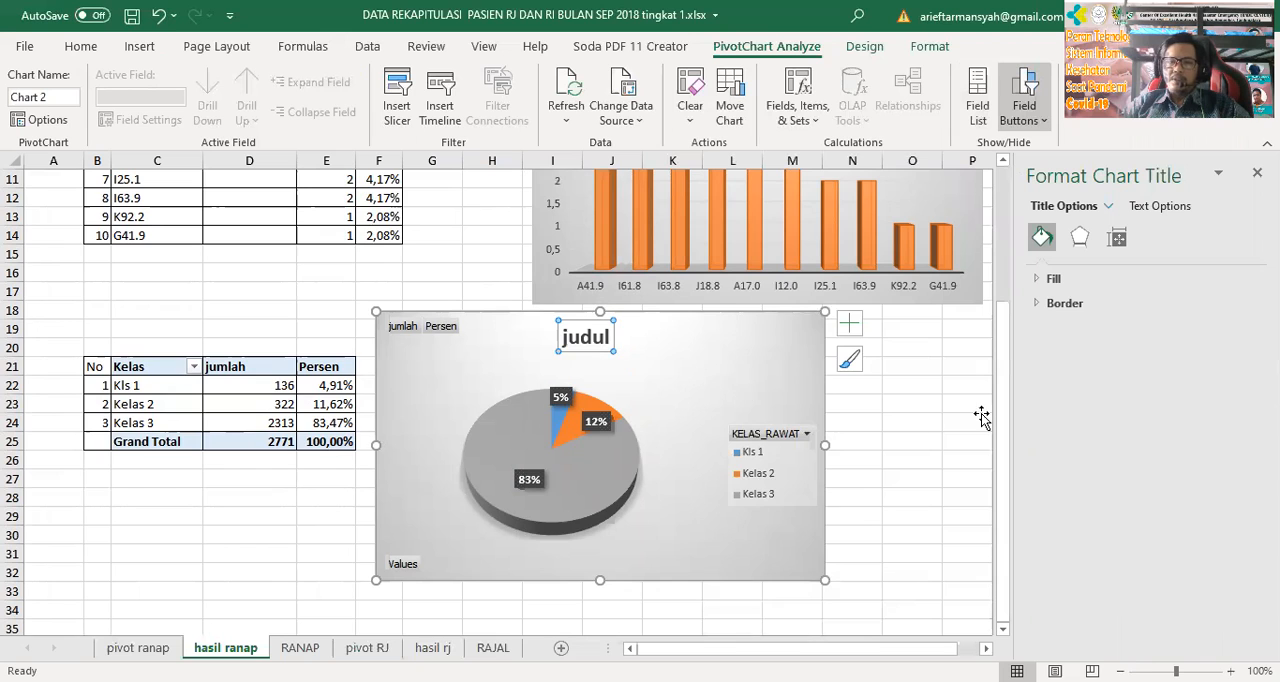
pyautogui.click(972, 420)
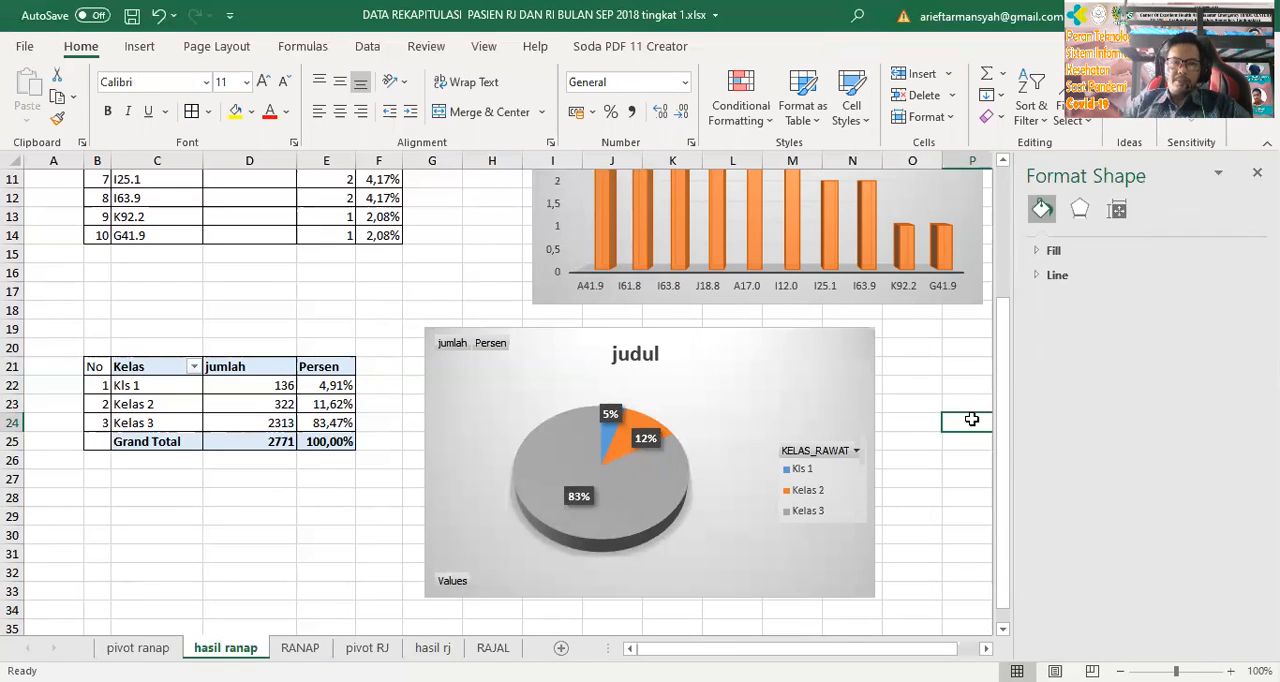
# Review the tables and charts on hasil ranap, and examine the care-class PivotTable and its row label filter options on pivot ranap
pyautogui.scroll(2, 425, 346)
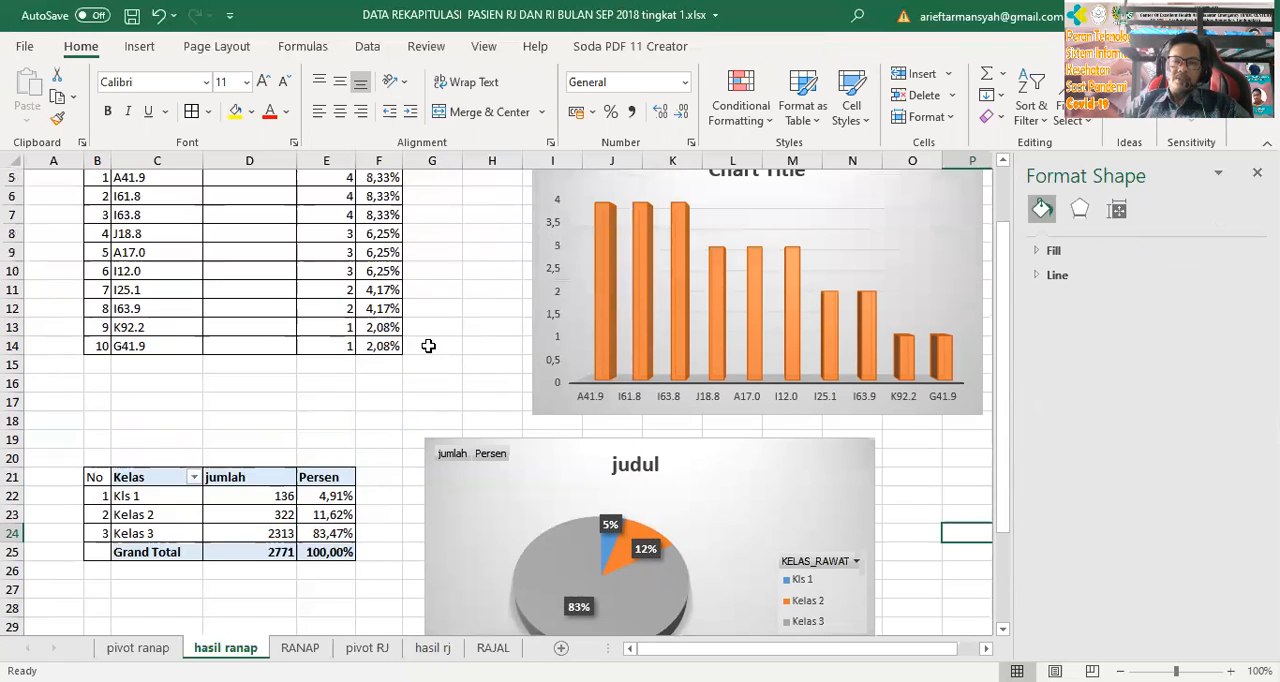
pyautogui.scroll(-3, 770, 337)
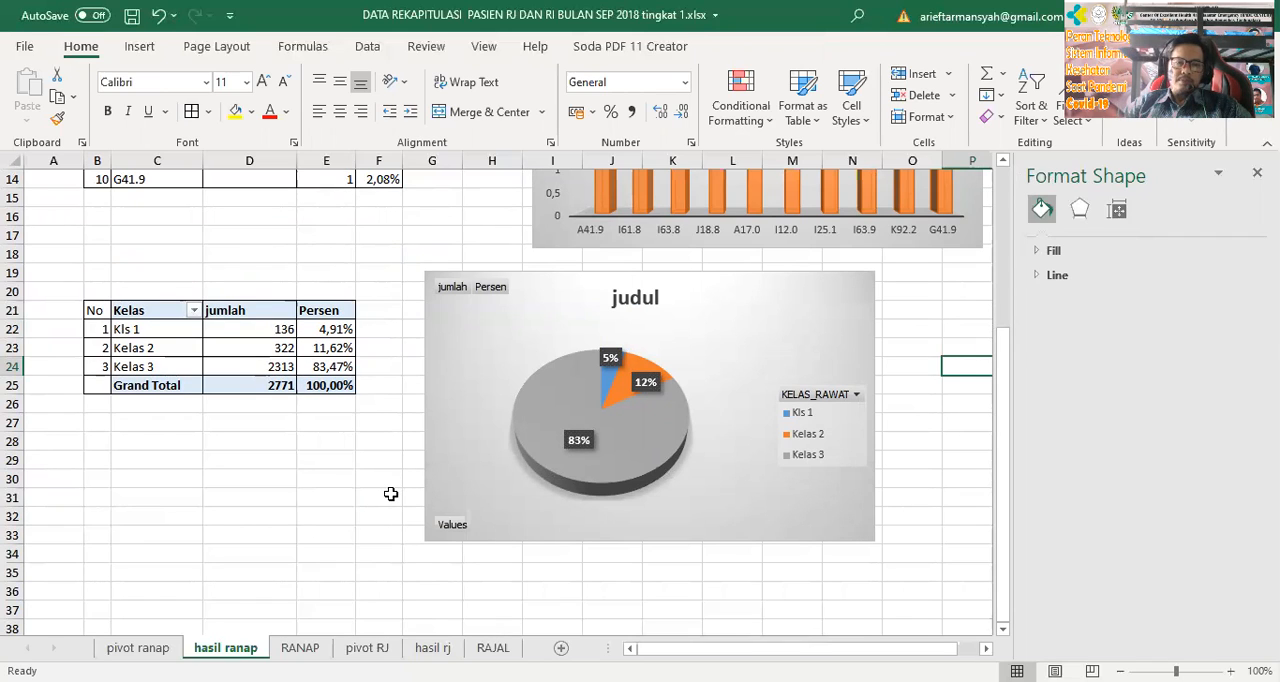
pyautogui.click(137, 648)
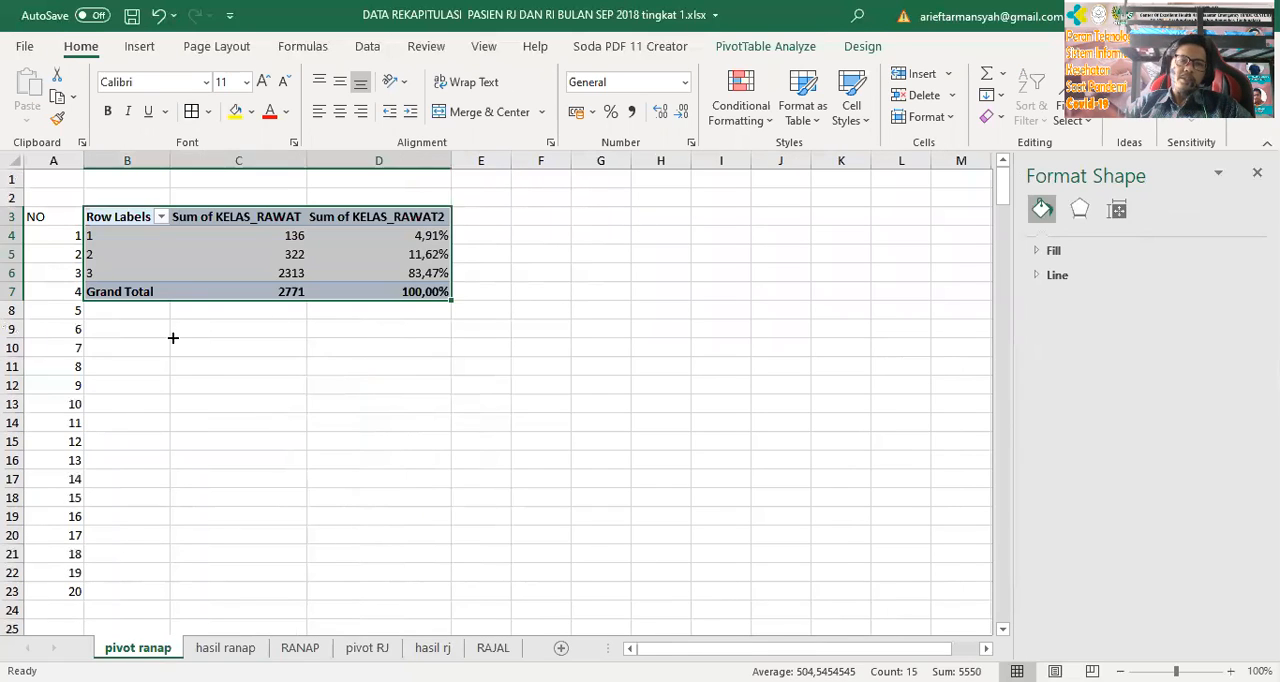
pyautogui.click(127, 329)
pyautogui.click(220, 387)
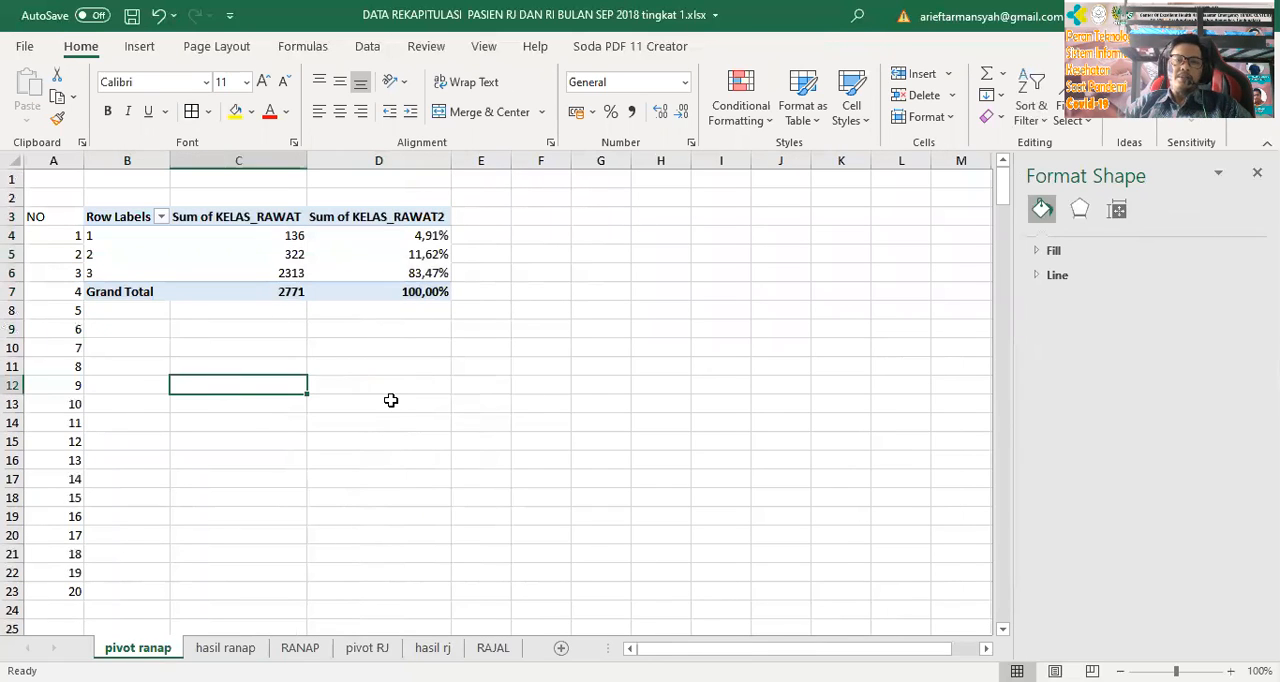
pyautogui.click(554, 366)
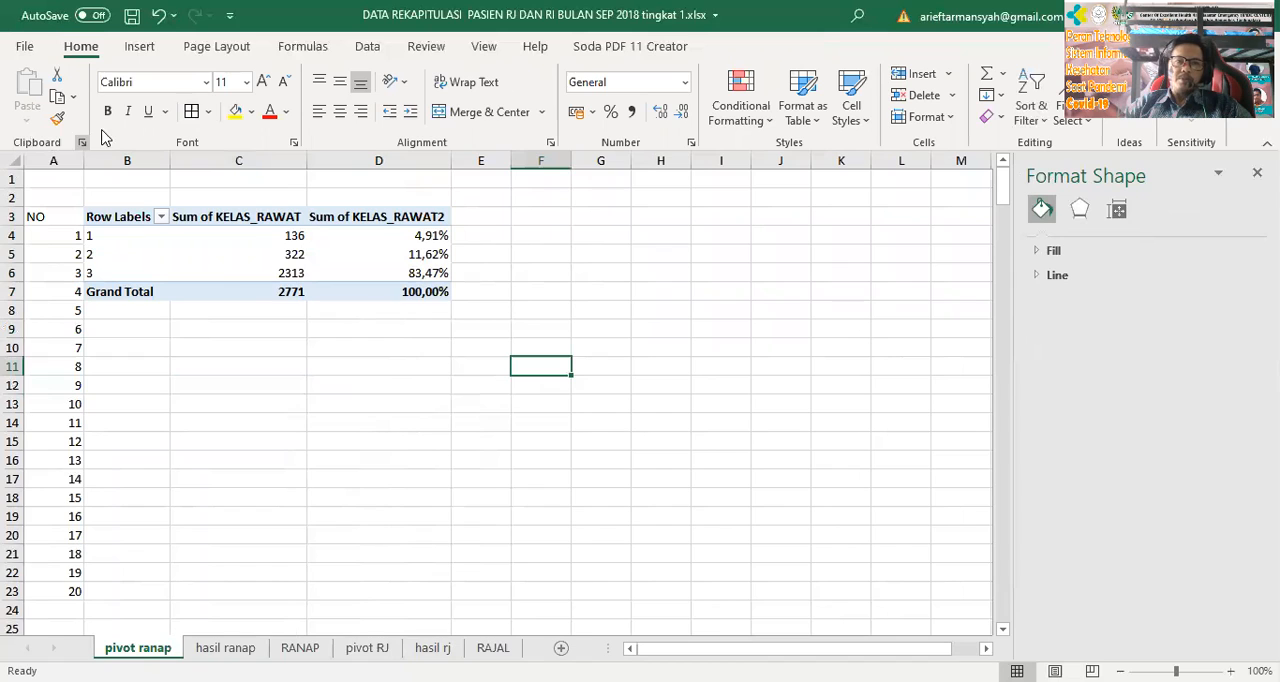
pyautogui.click(229, 271)
pyautogui.click(123, 334)
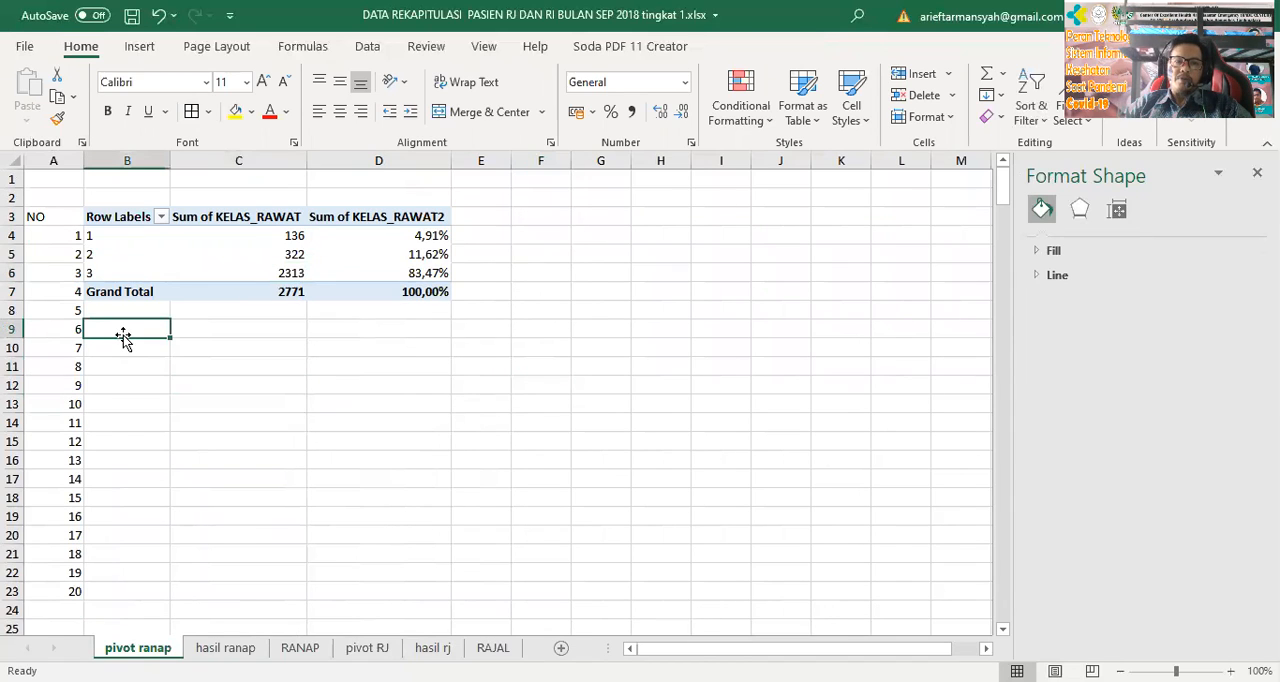
pyautogui.click(117, 231)
pyautogui.click(89, 368)
pyautogui.click(160, 216)
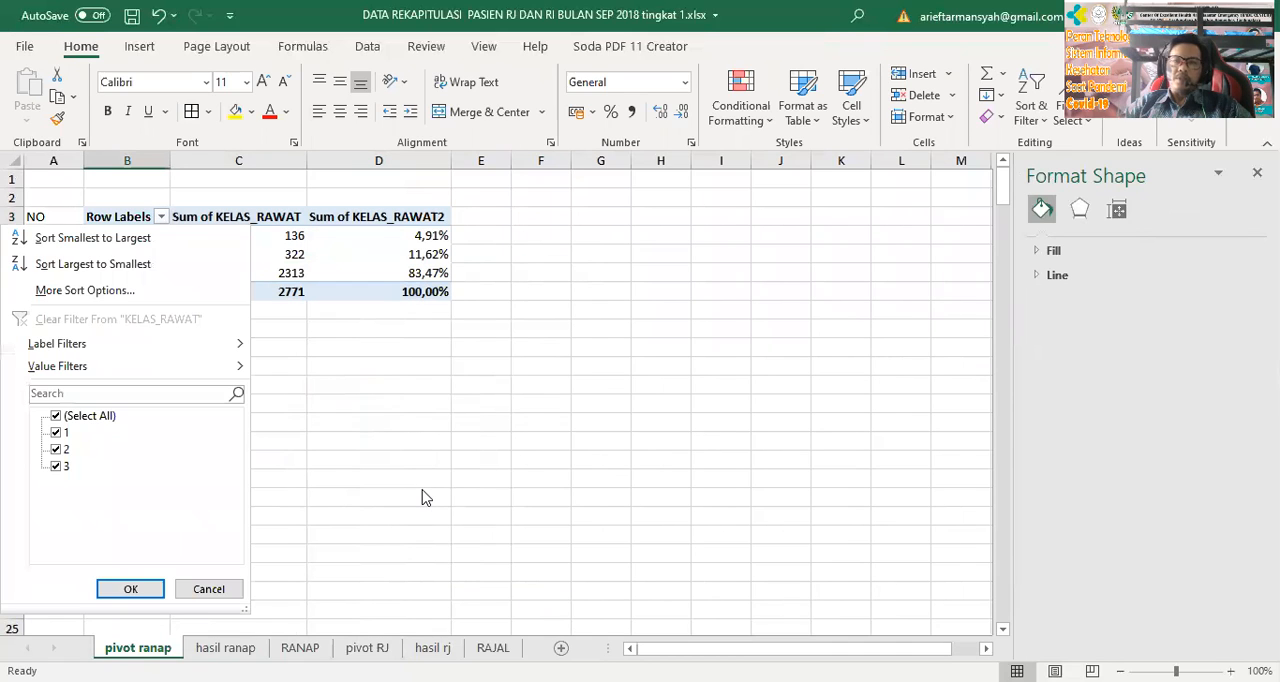
pyautogui.click(423, 492)
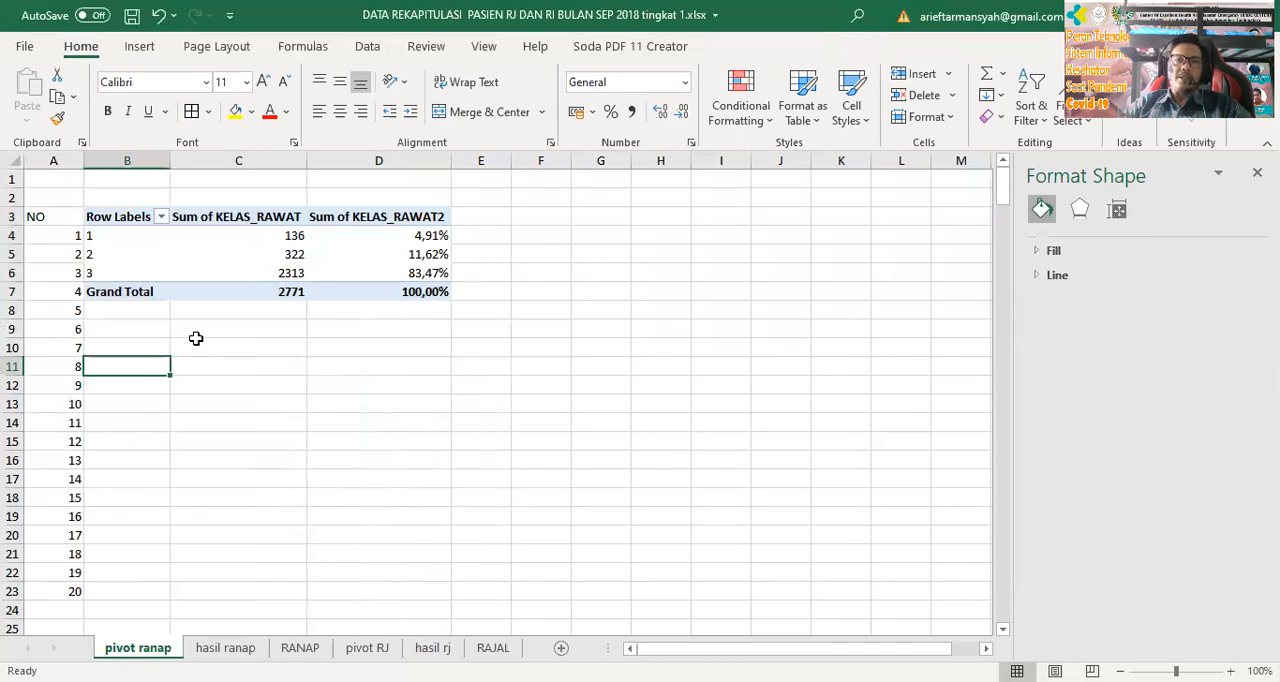
pyautogui.click(140, 47)
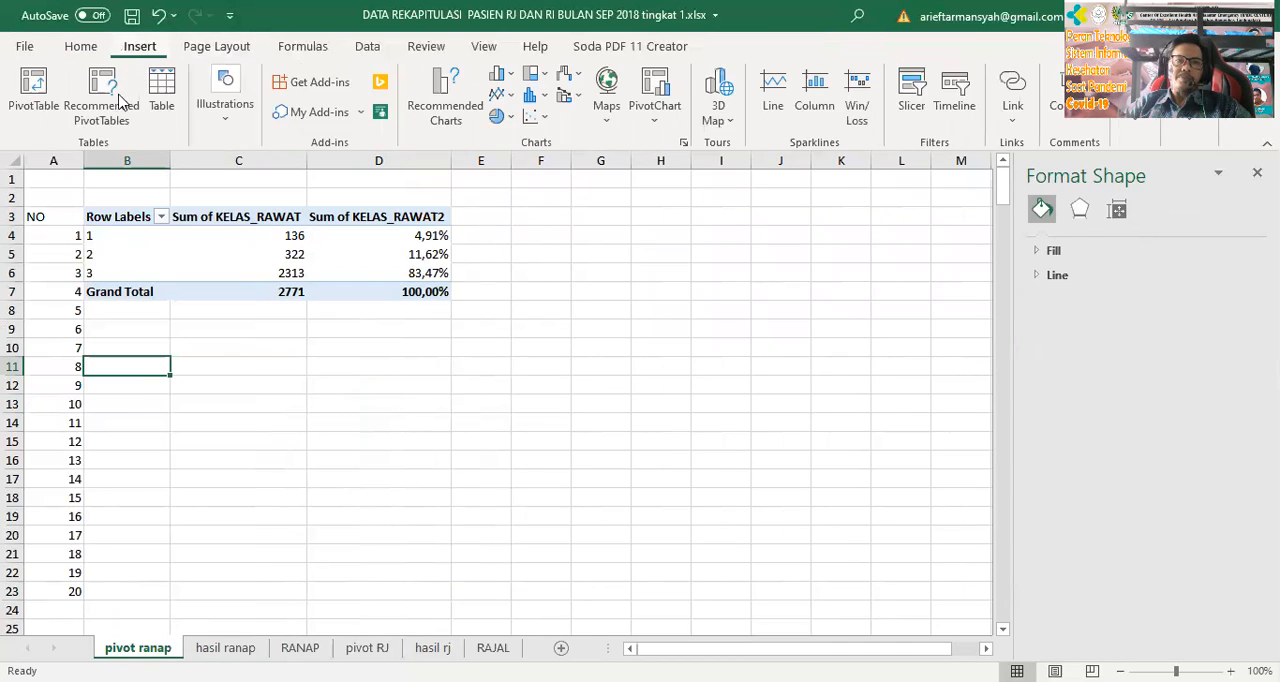
pyautogui.click(35, 112)
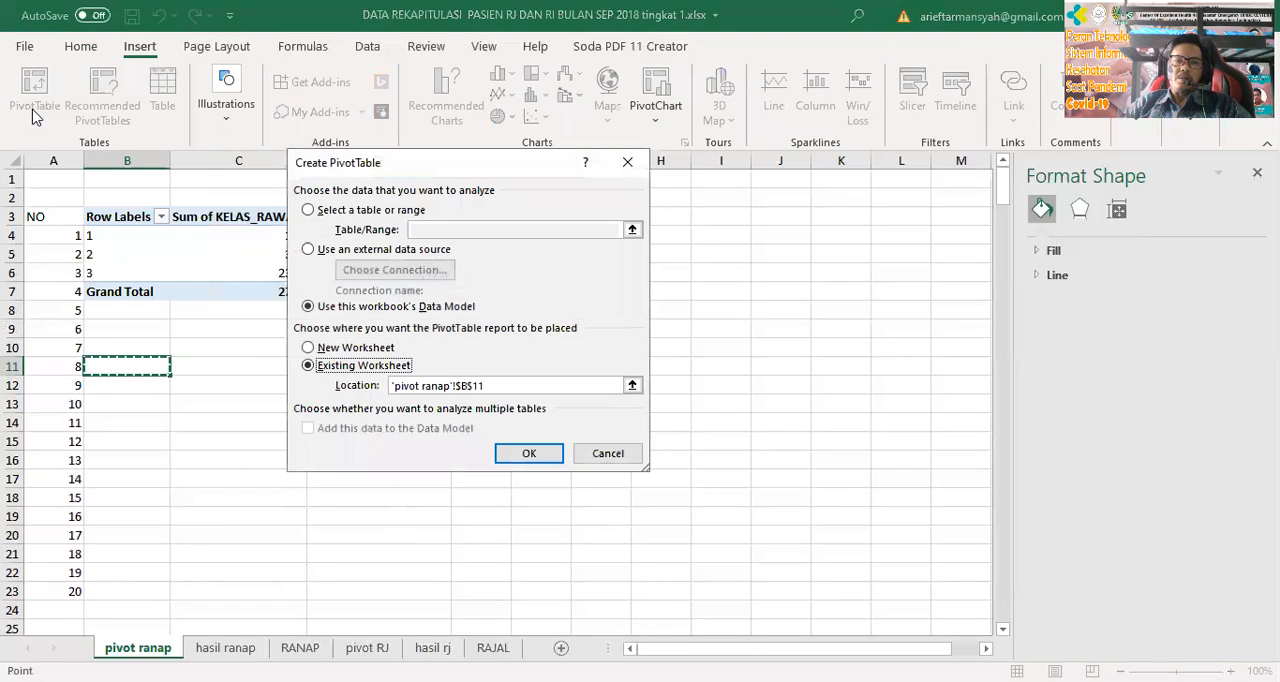
pyautogui.press('Escape')
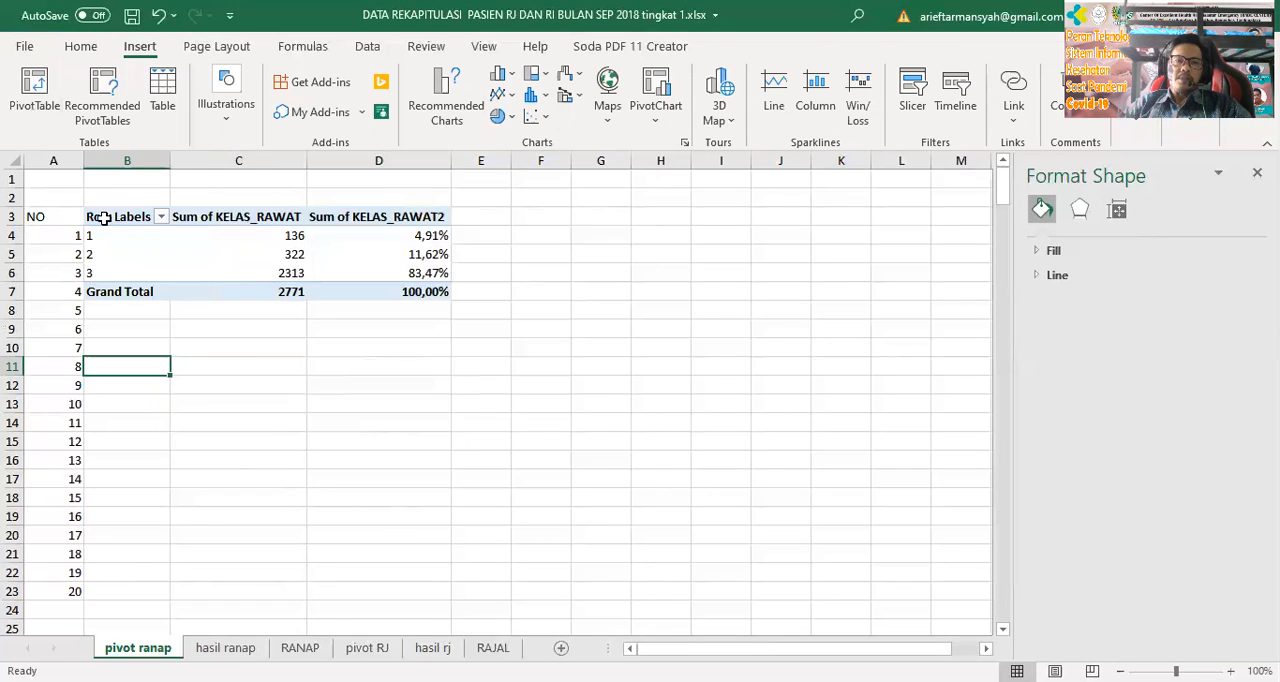
pyautogui.click(102, 218)
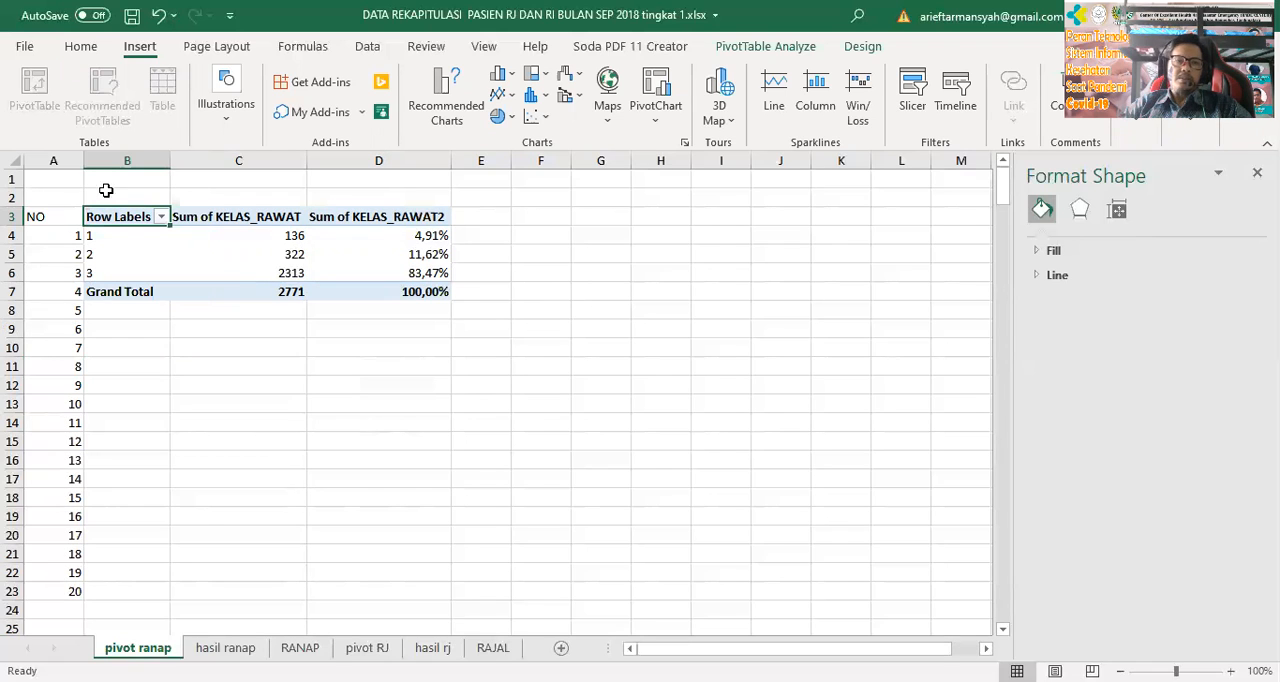
pyautogui.click(240, 219)
pyautogui.click(104, 311)
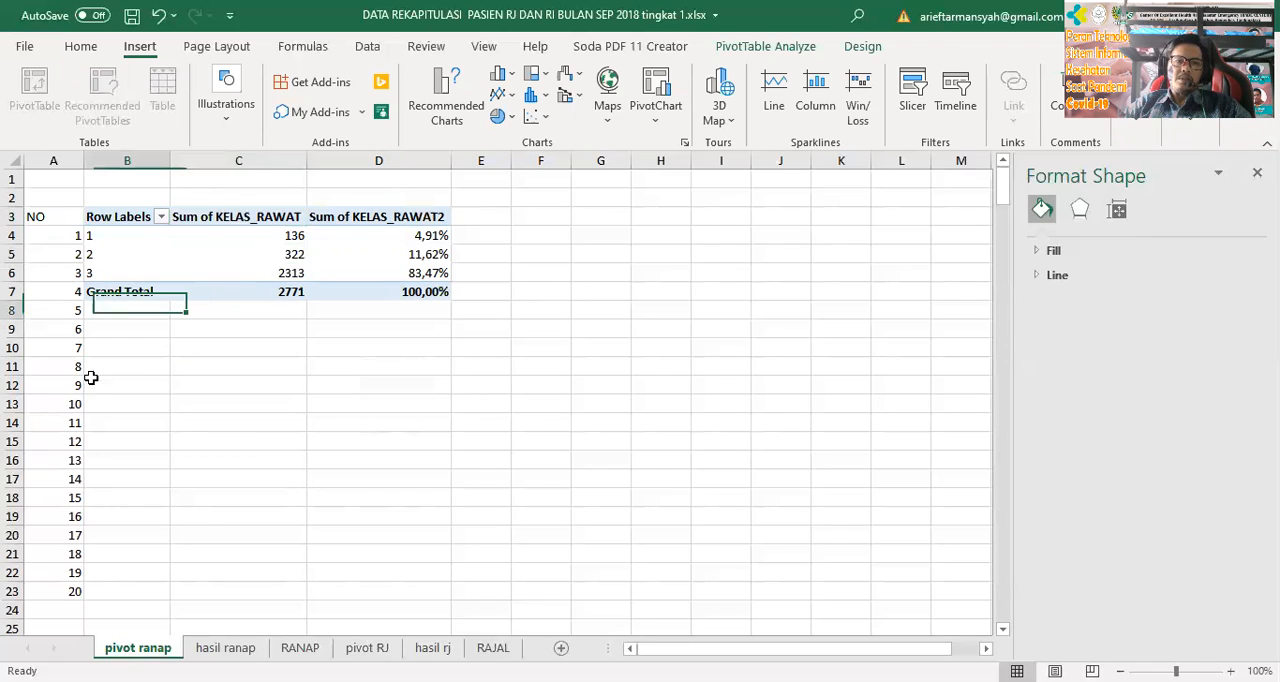
pyautogui.click(91, 379)
pyautogui.click(78, 405)
# Look over the diagnosis PivotTable on pivot RJ and return to the care-class PivotTable on pivot ranap
pyautogui.hotkey('ctrl', 'pagedown')
pyautogui.hotkey('ctrl', 'pagedown')
pyautogui.hotkey('ctrl', 'pagedown')
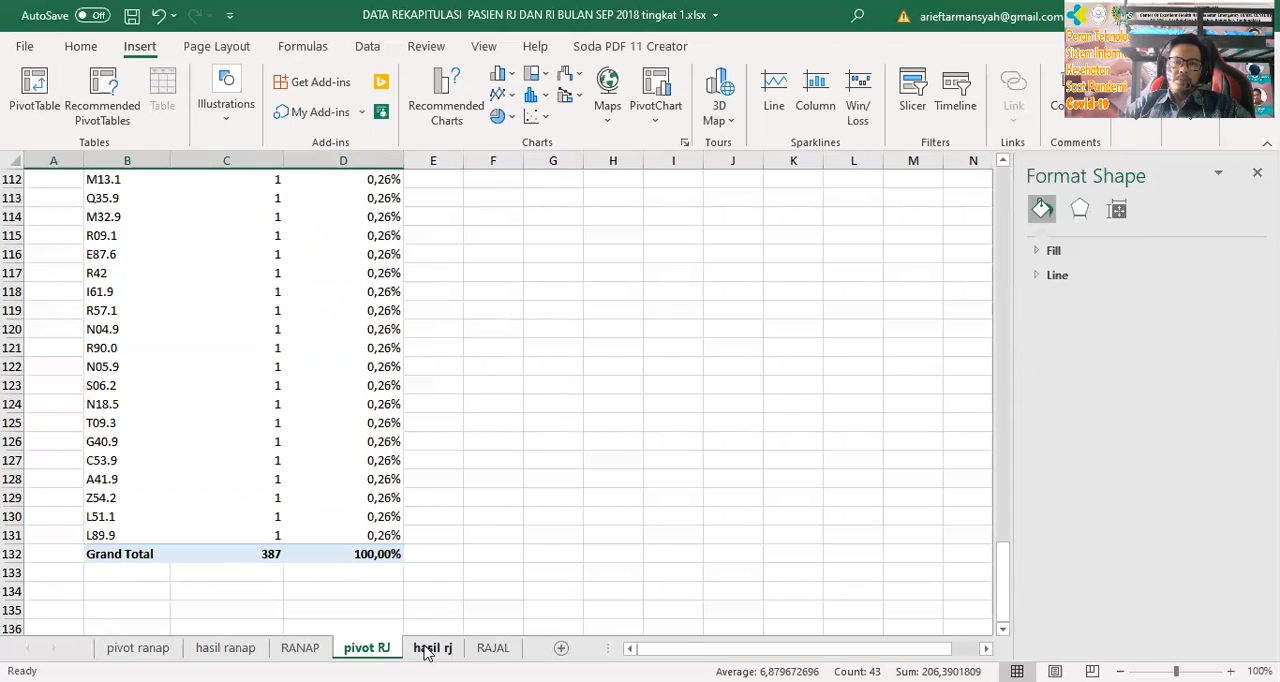
pyautogui.scroll(5, 234, 500)
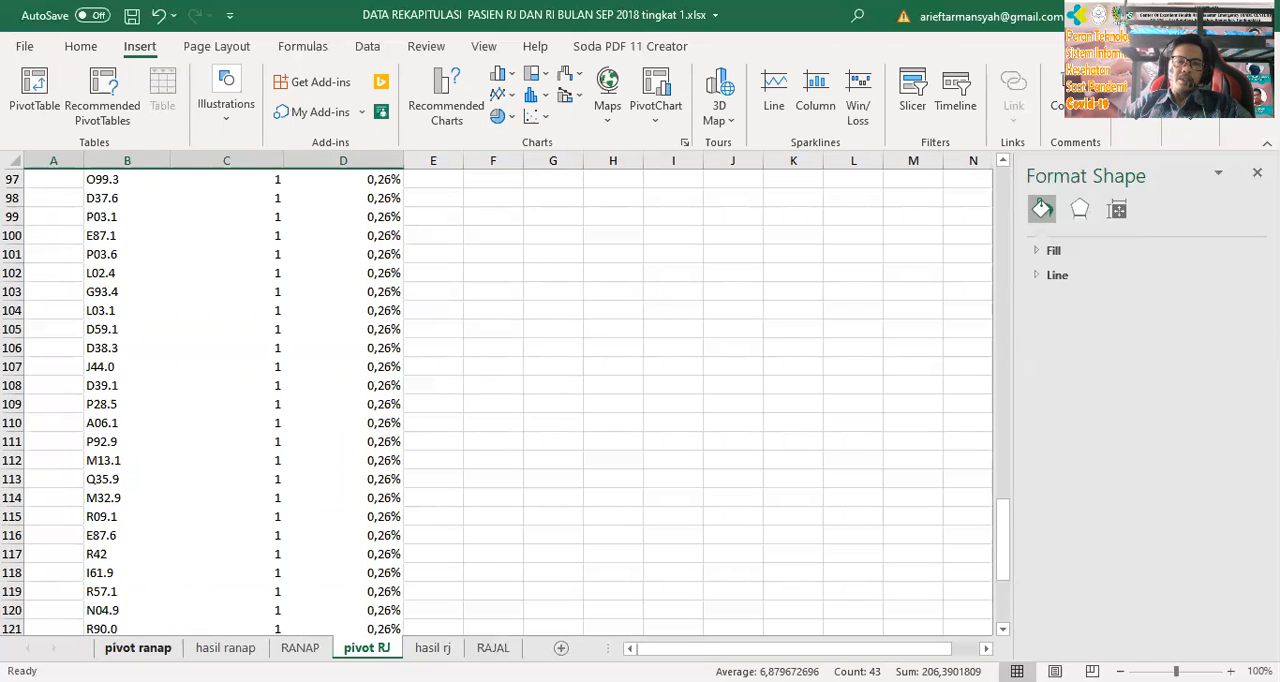
pyautogui.click(138, 648)
pyautogui.click(40, 273)
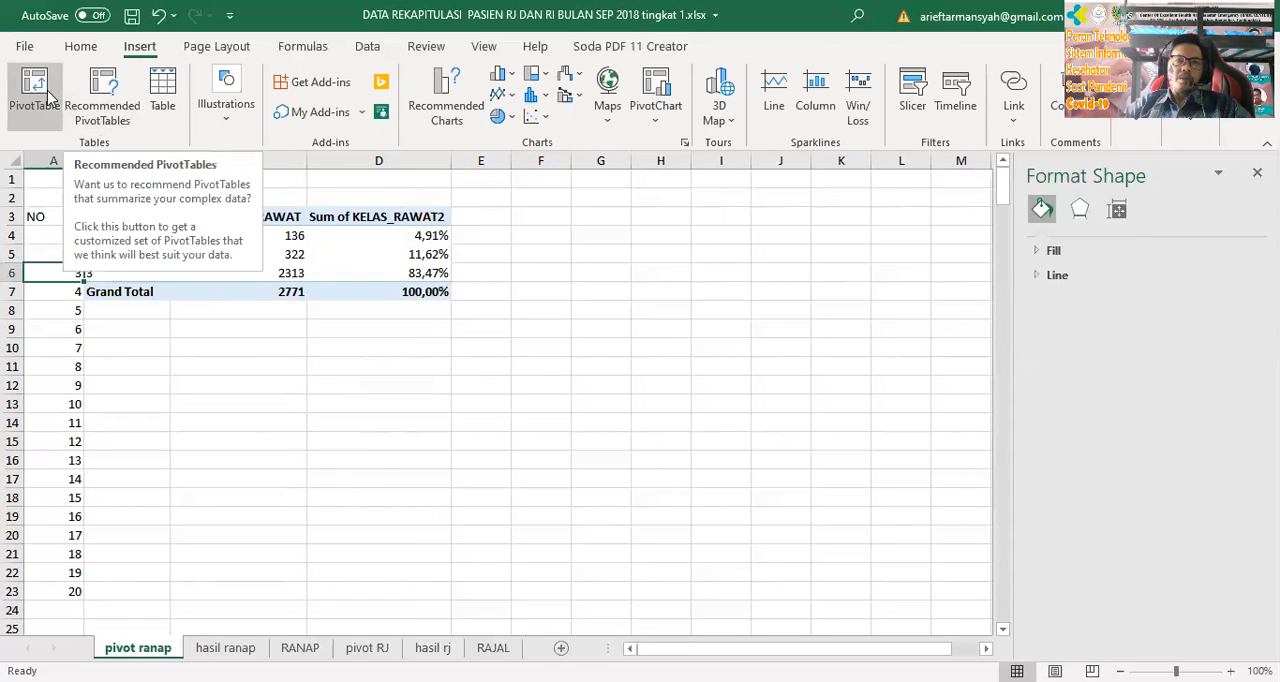
pyautogui.click(150, 343)
pyautogui.click(155, 272)
pyautogui.click(143, 246)
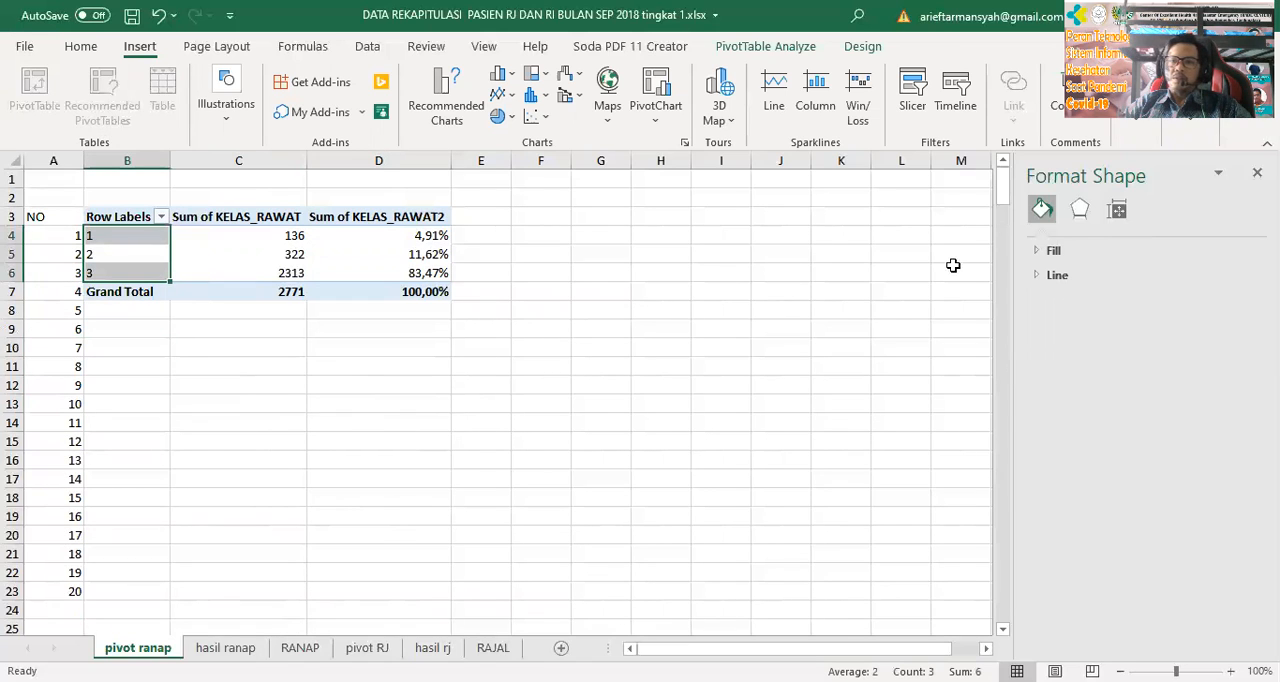
# Close the Format Shape pane and display the field list for the care-class PivotTable
pyautogui.click(1257, 173)
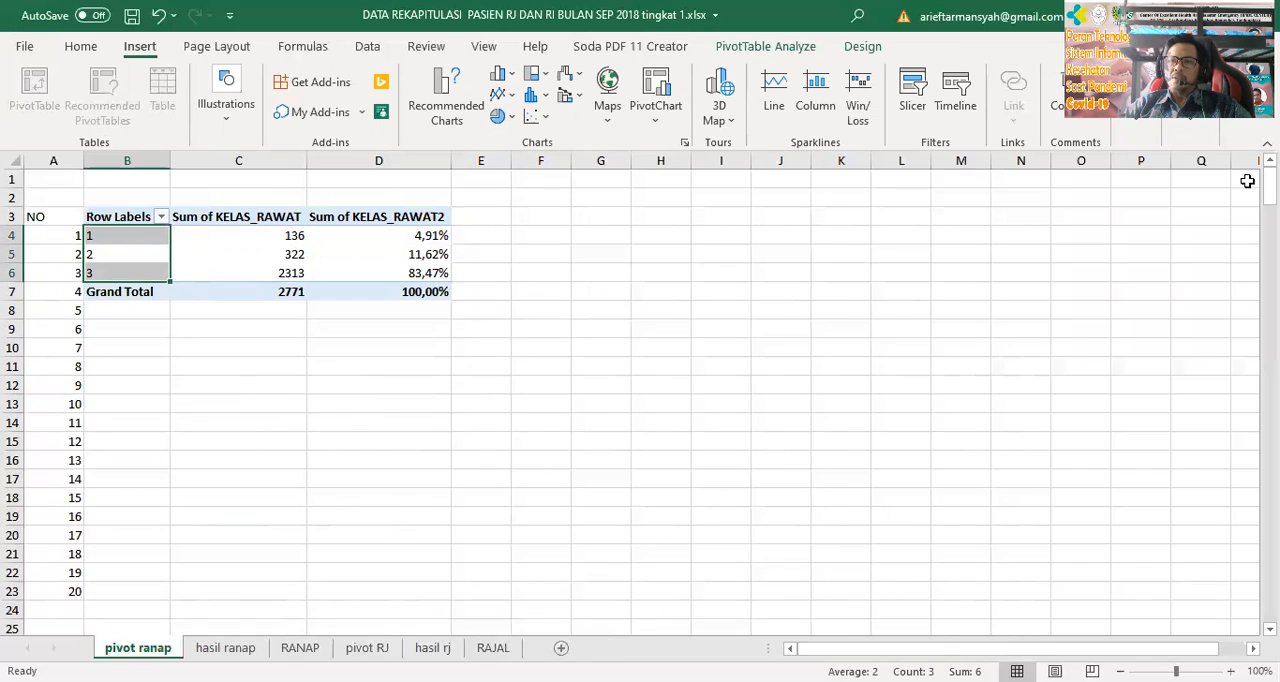
pyautogui.rightClick(142, 245)
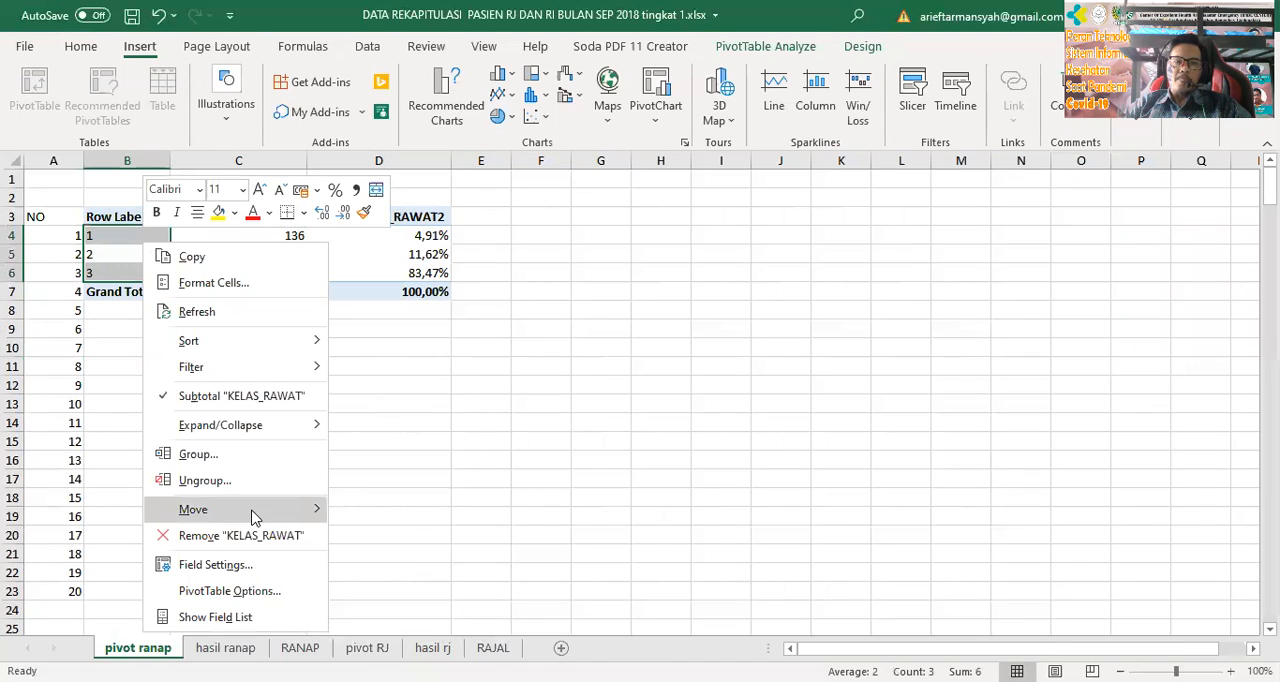
pyautogui.click(285, 592)
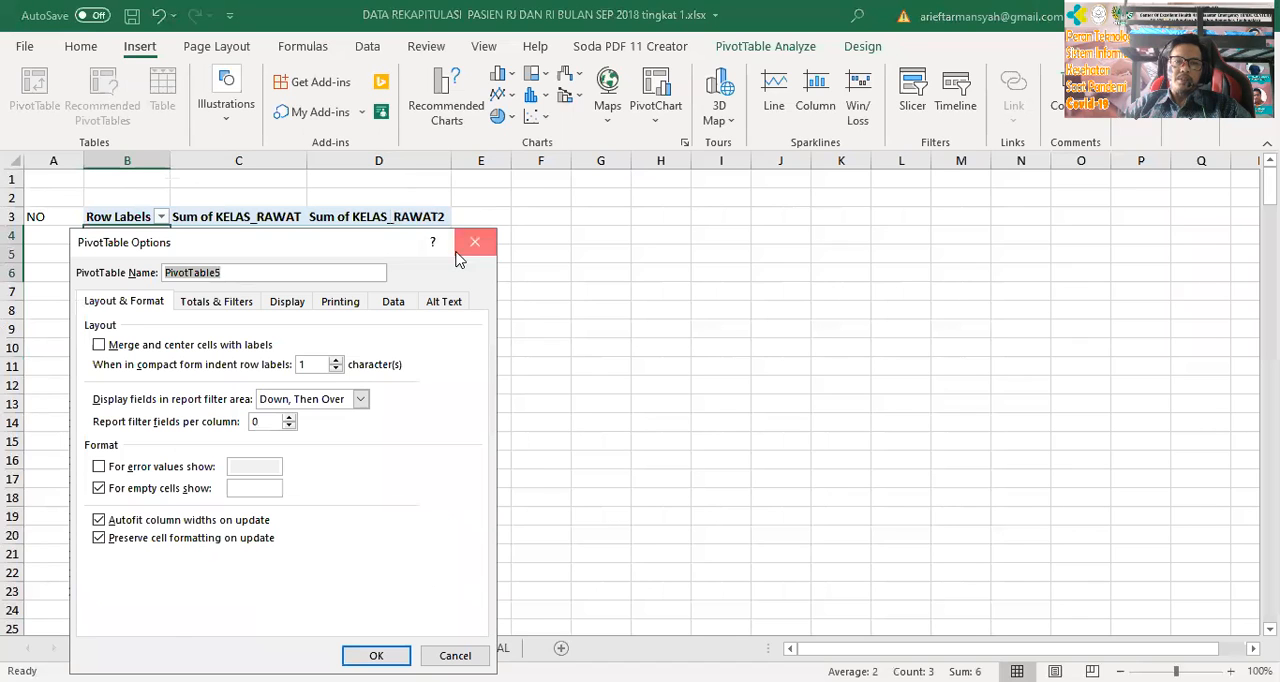
pyautogui.click(472, 243)
pyautogui.rightClick(138, 248)
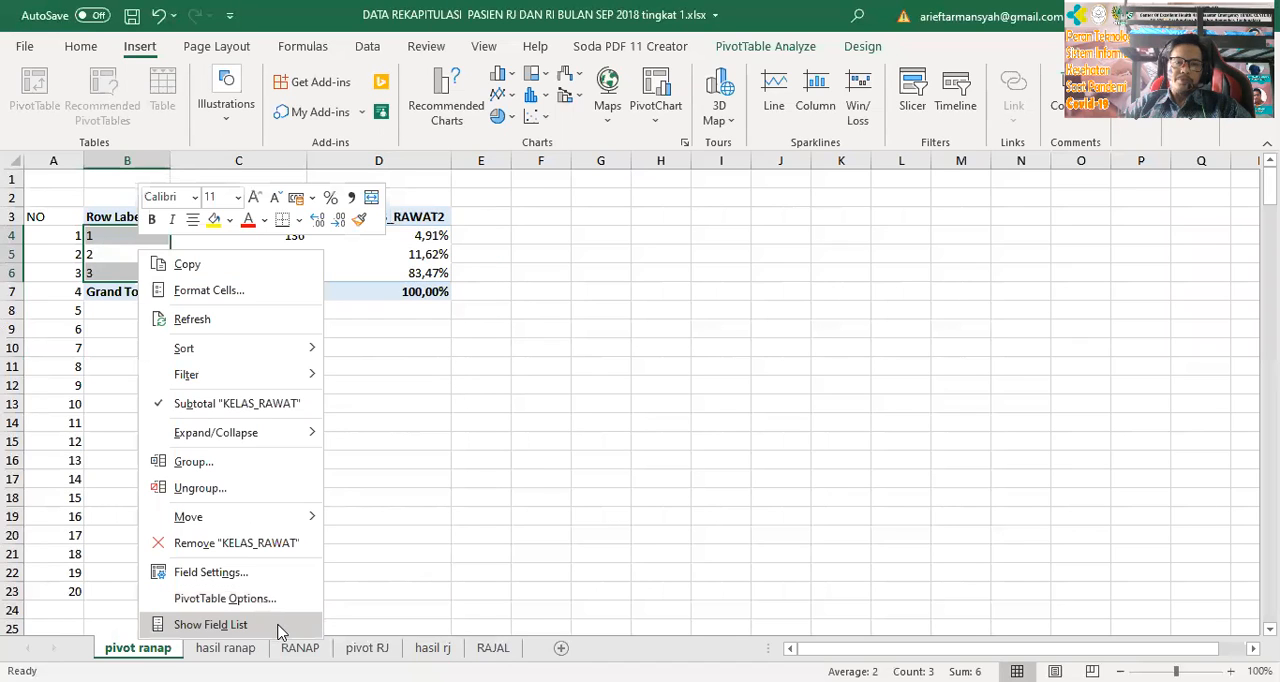
pyautogui.click(211, 624)
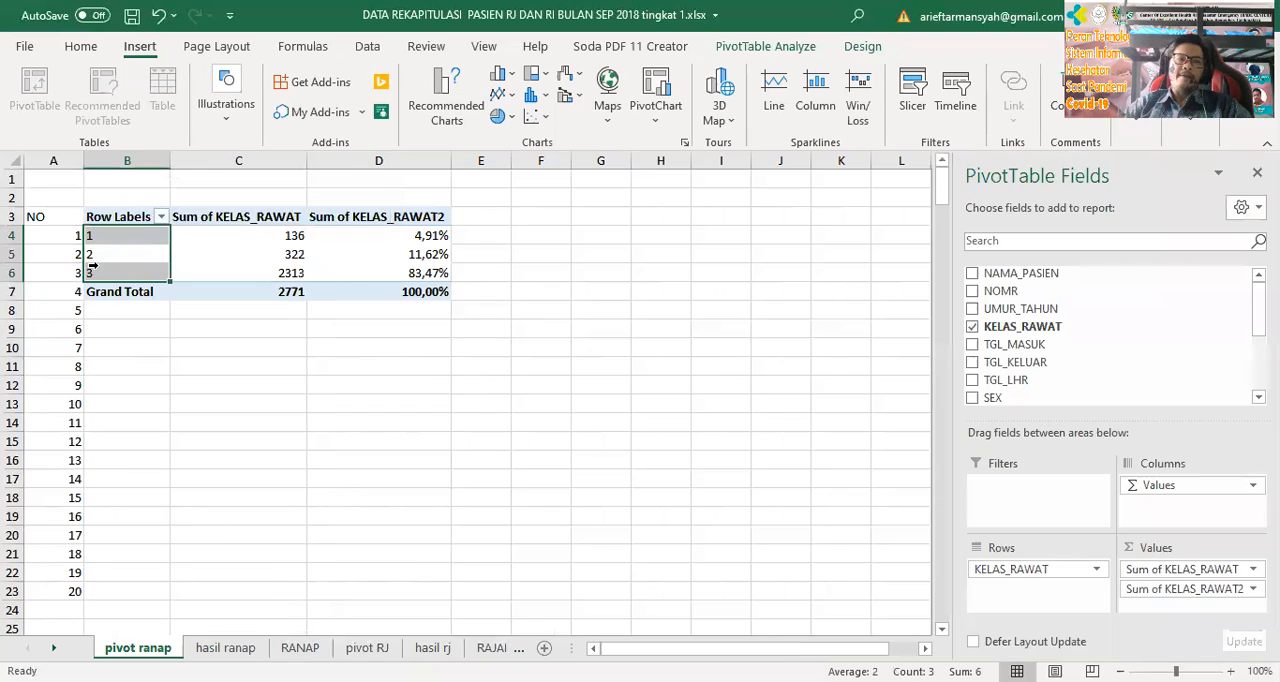
pyautogui.click(218, 522)
pyautogui.click(120, 241)
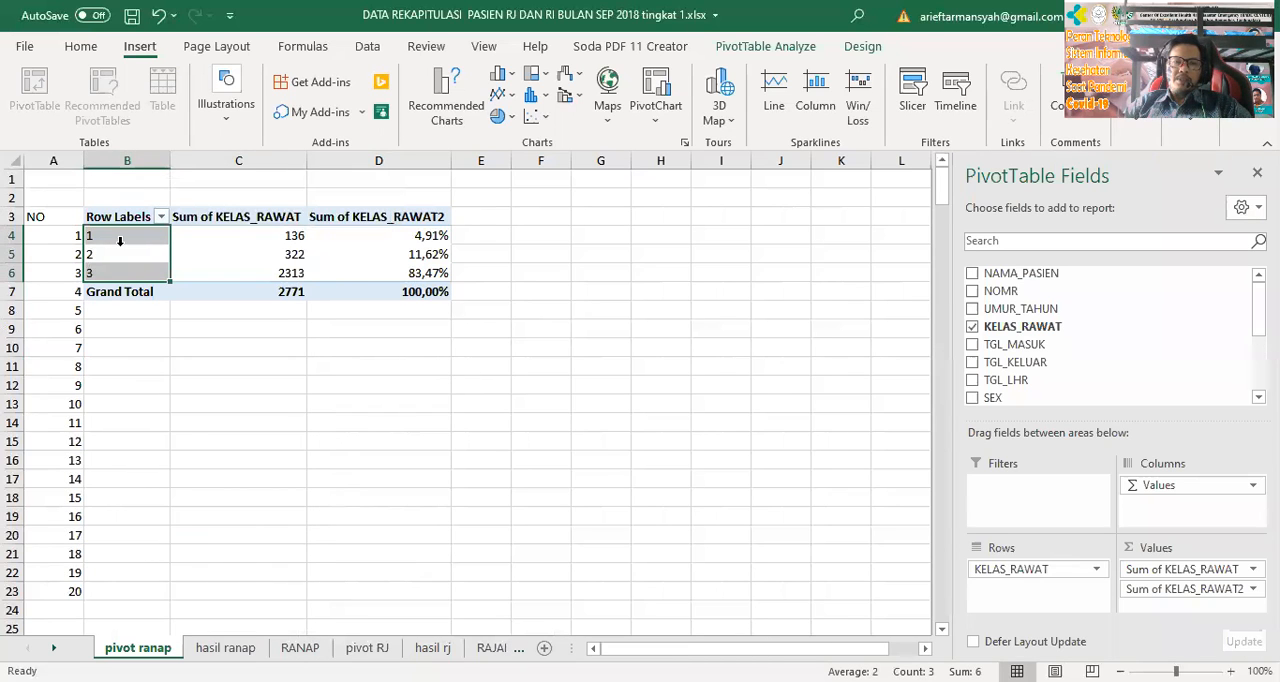
pyautogui.click(386, 415)
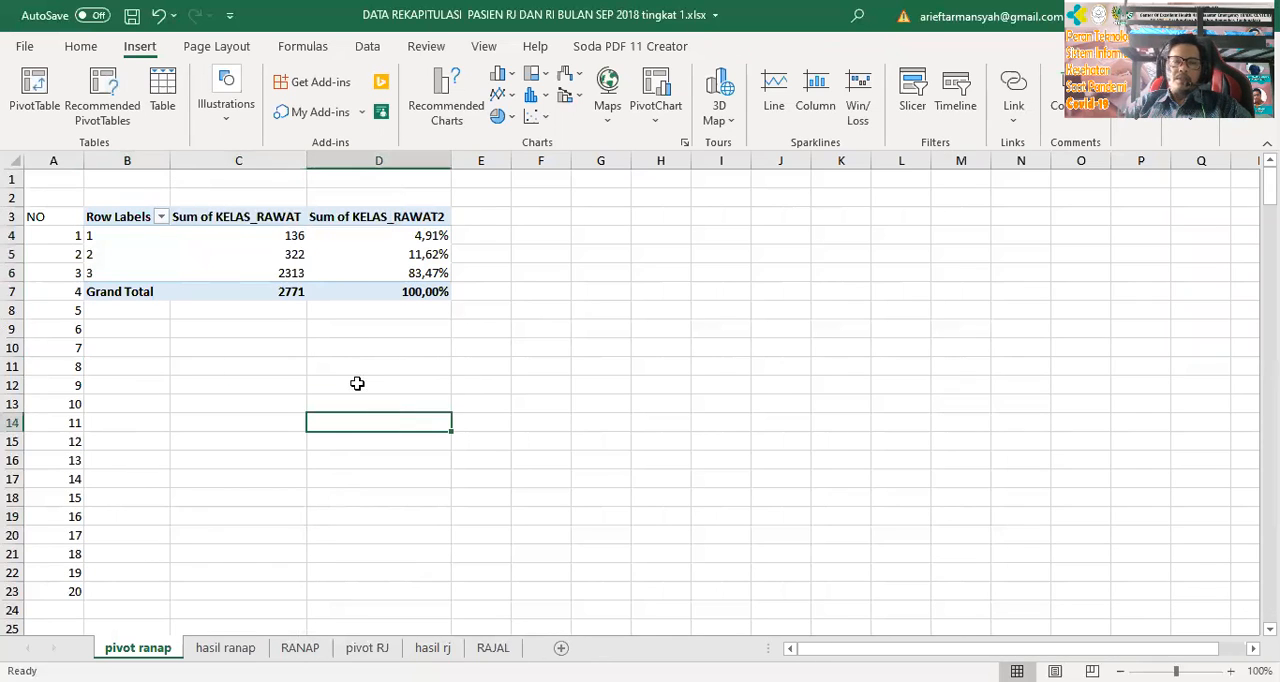
# Remove the KELAS_RAWAT row field and all value fields from the PivotTable on pivot ranap
pyautogui.click(117, 241)
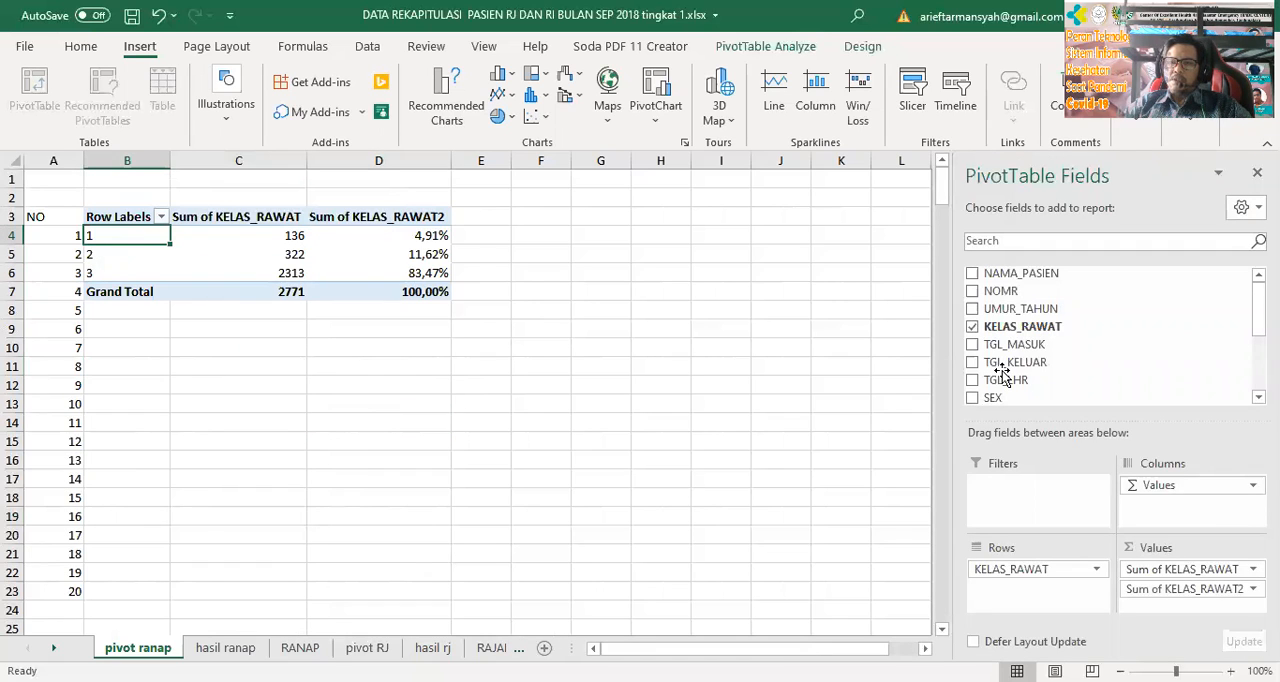
pyautogui.click(1040, 569)
pyautogui.moveTo(1040, 569); pyautogui.dragTo(1065, 340)
pyautogui.moveTo(1148, 497); pyautogui.dragTo(1136, 346)
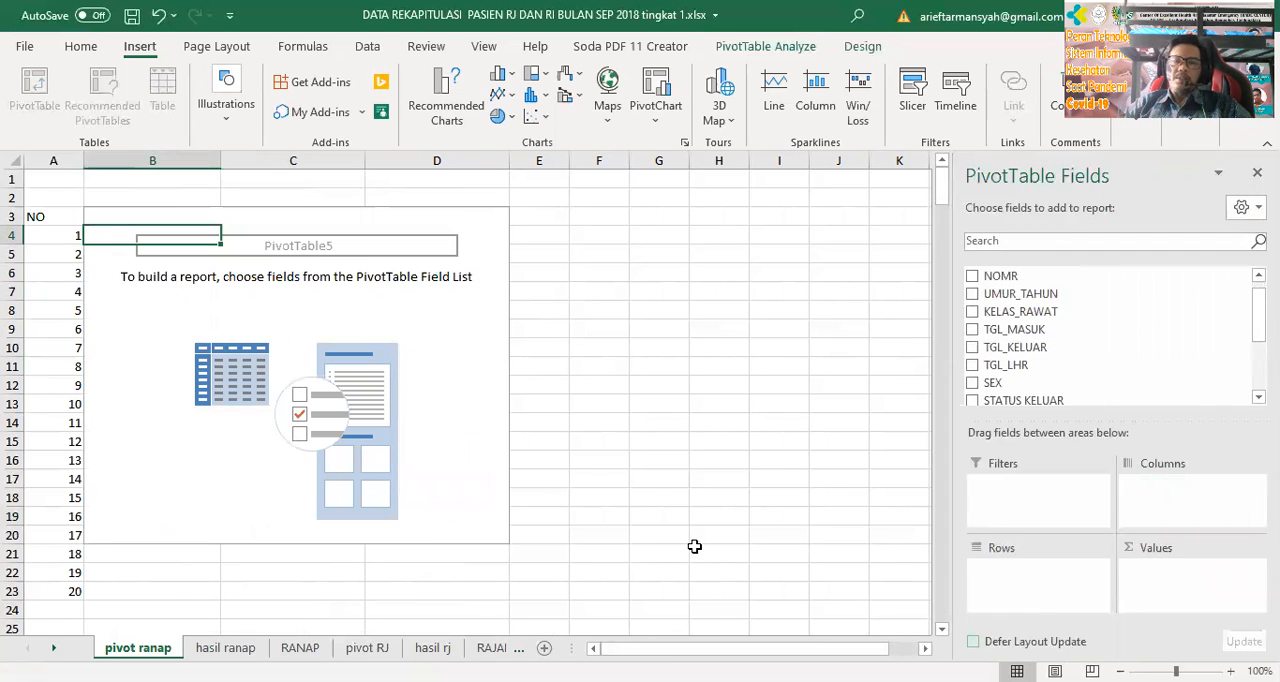
# Add the LOS field to the emptied PivotTable's values
pyautogui.scroll(-3, 1000, 400)
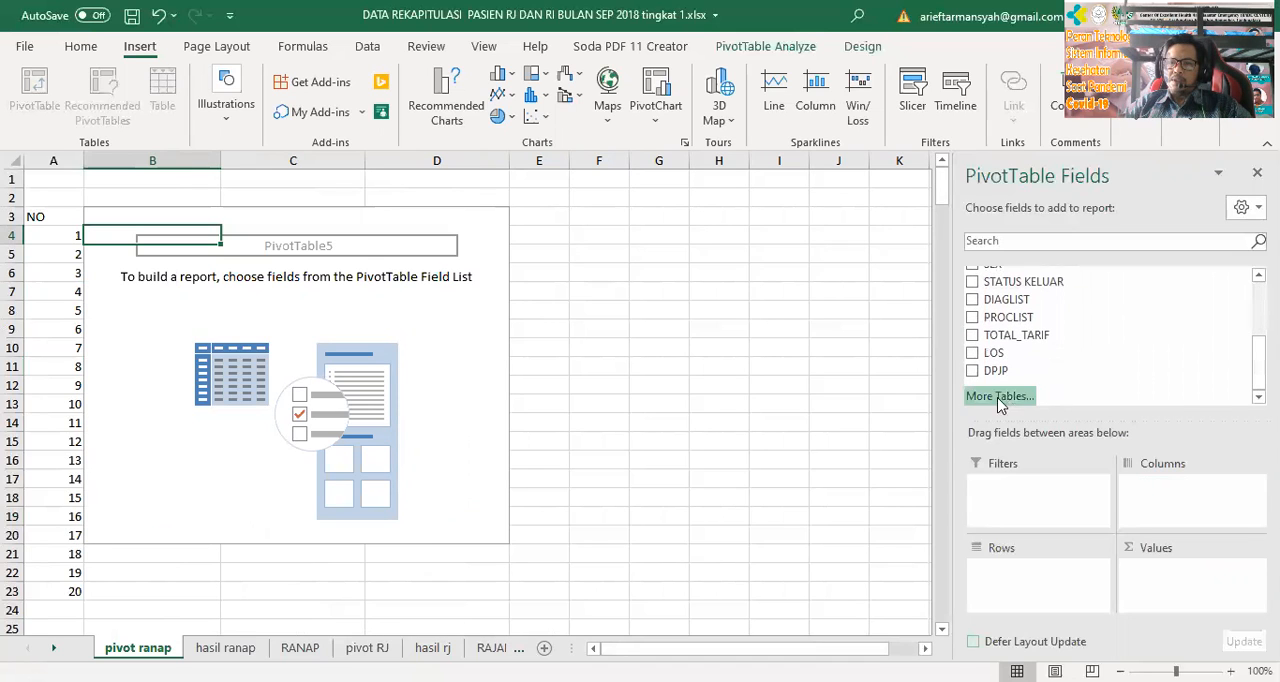
pyautogui.click(972, 353)
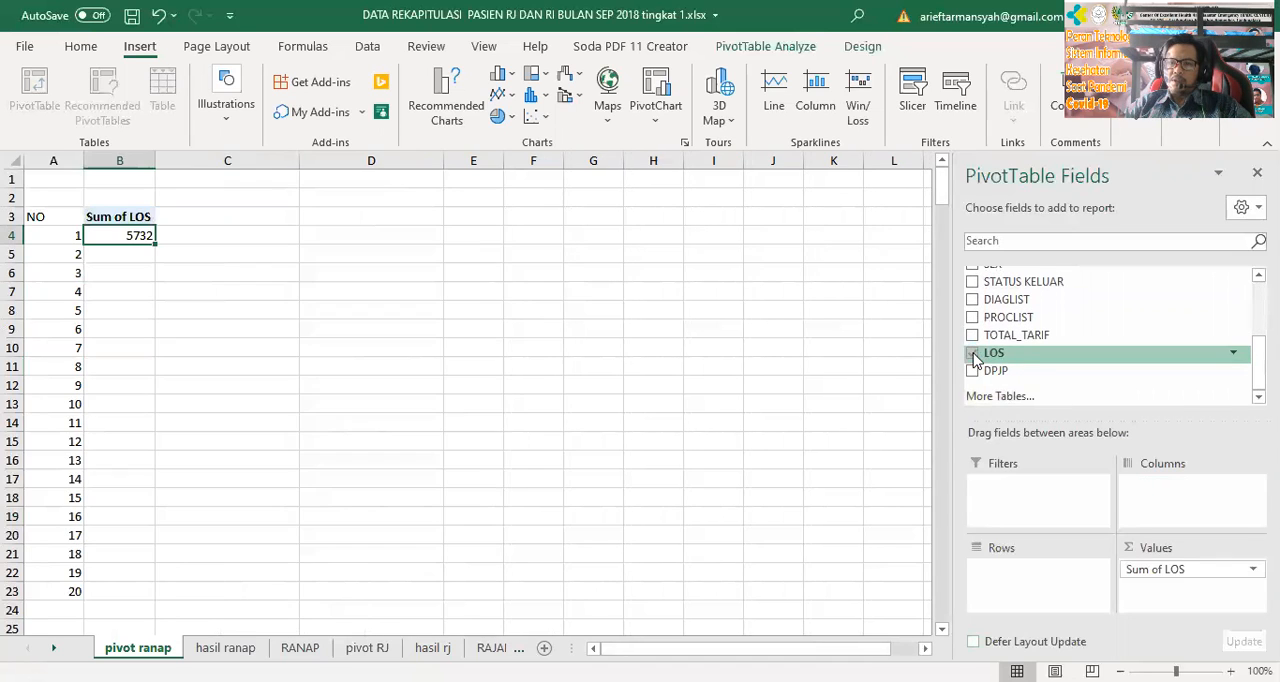
pyautogui.click(145, 218)
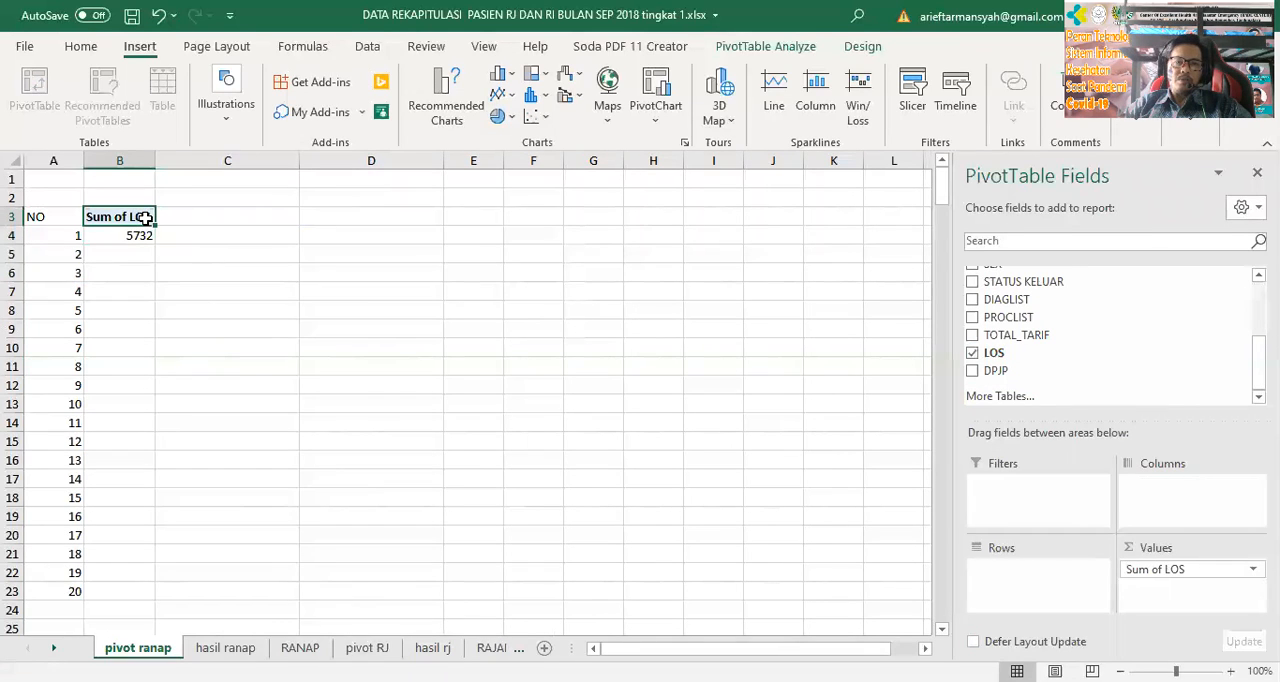
pyautogui.click(142, 234)
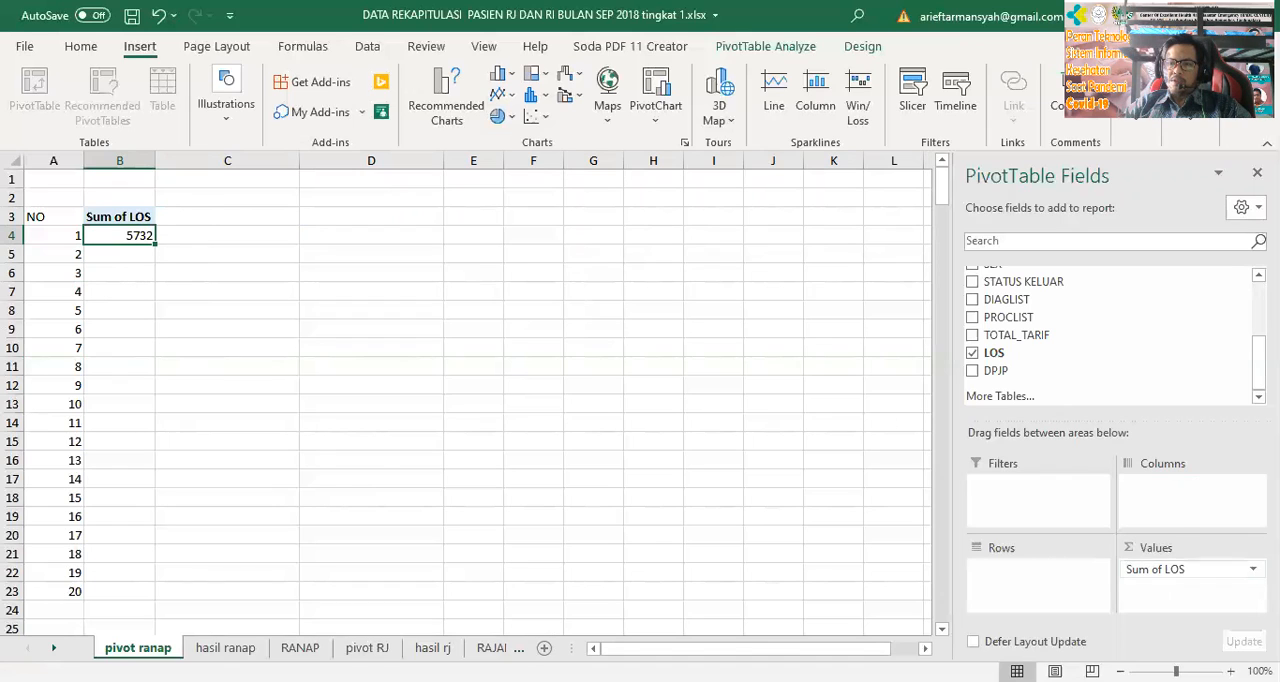
# Summarize the LOS value by Average and add LOS to the PivotTable's values a second time
pyautogui.click(1180, 569)
pyautogui.click(1244, 549)
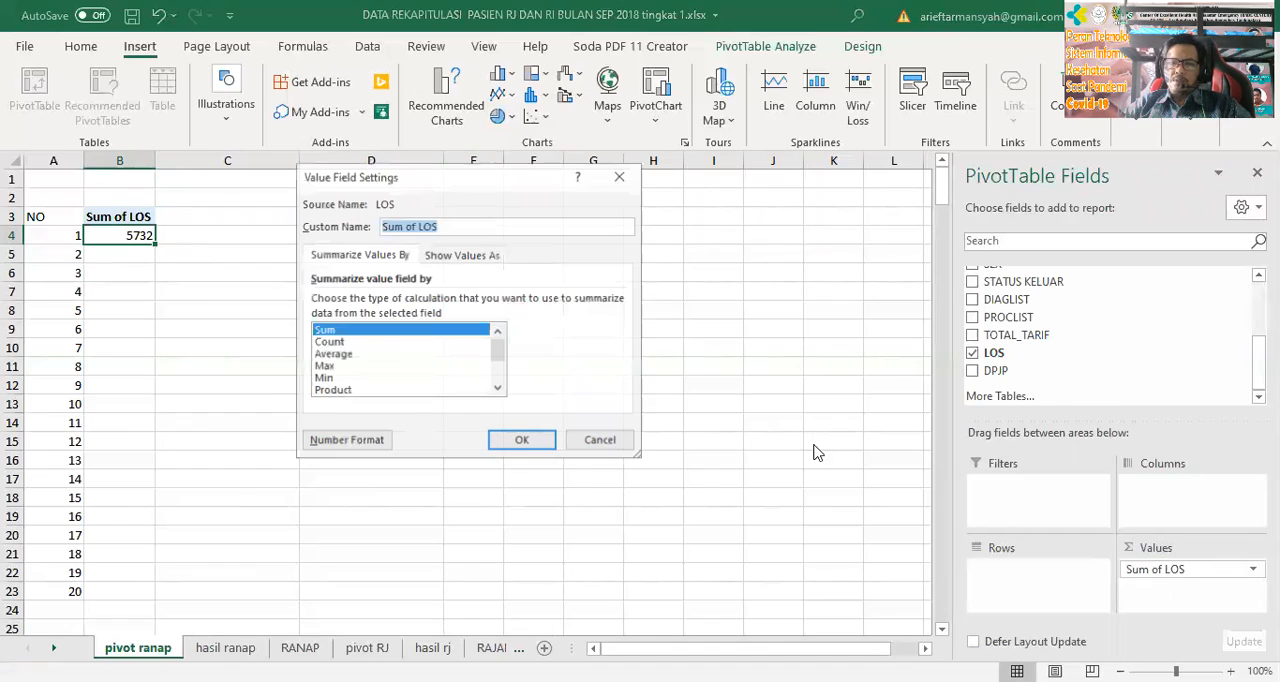
pyautogui.click(364, 355)
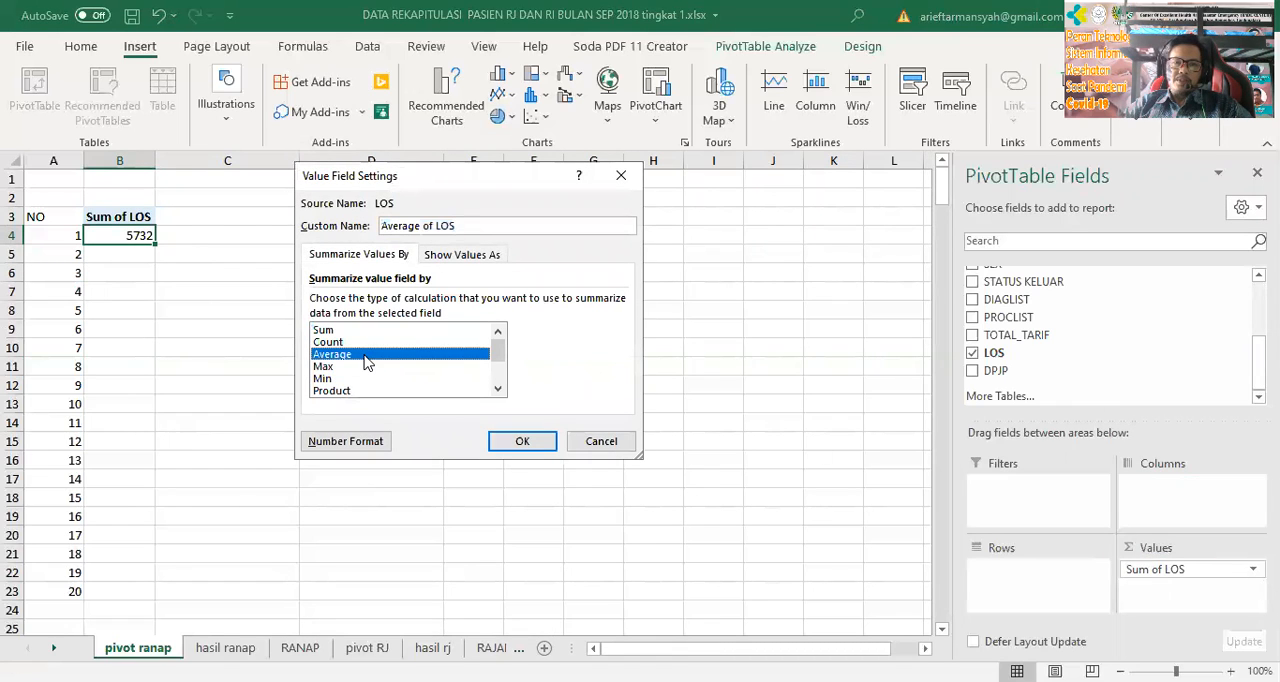
pyautogui.click(524, 443)
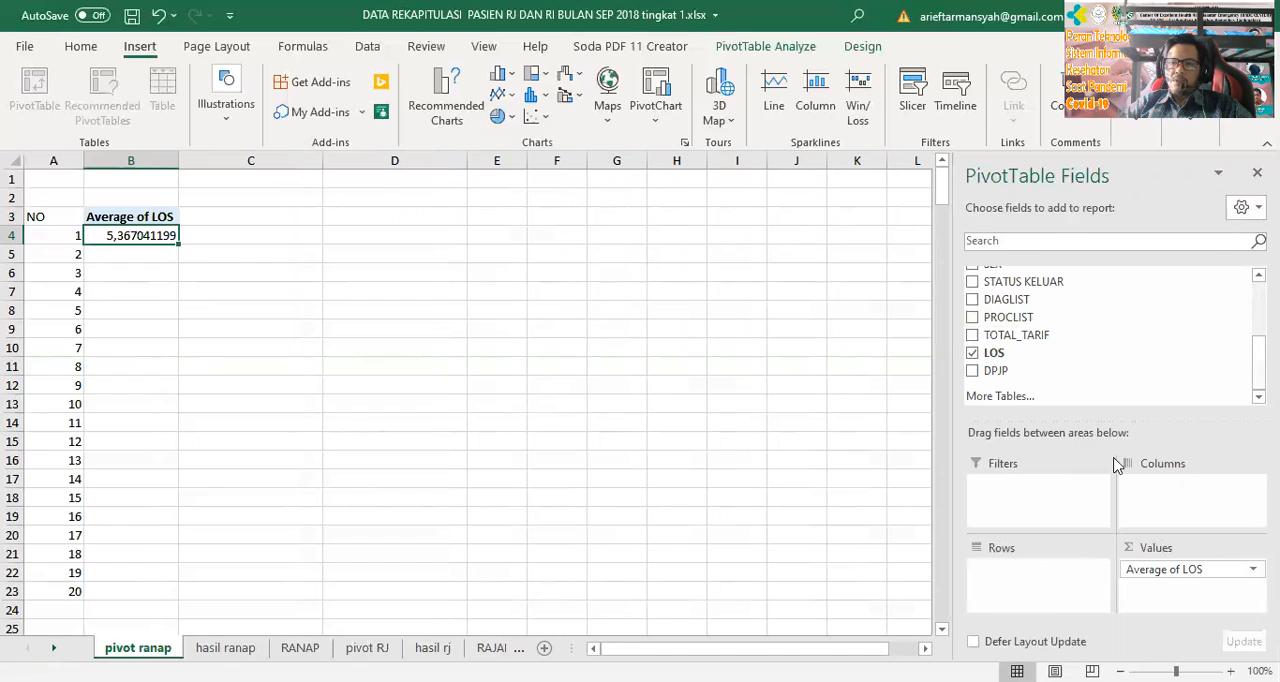
pyautogui.moveTo(1000, 352); pyautogui.dragTo(1182, 590)
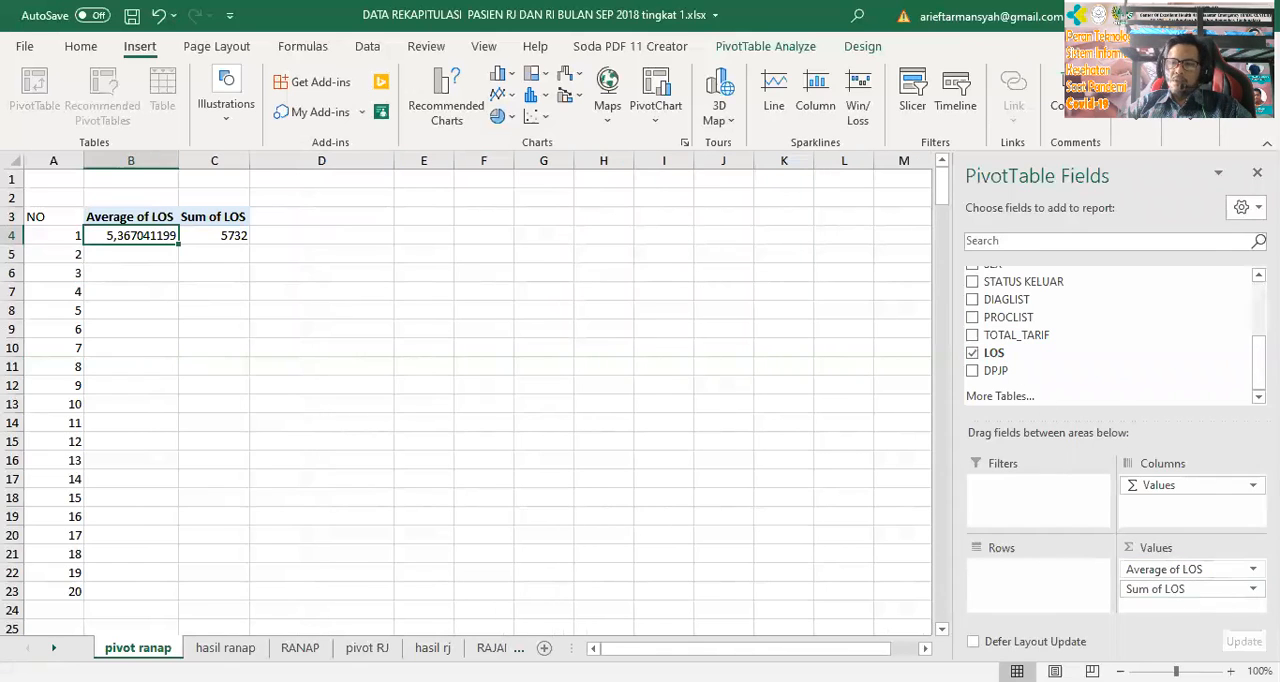
# Look through the Show Values As calculation options for Sum of LOS and leave its settings without applying a change
pyautogui.click(1252, 589)
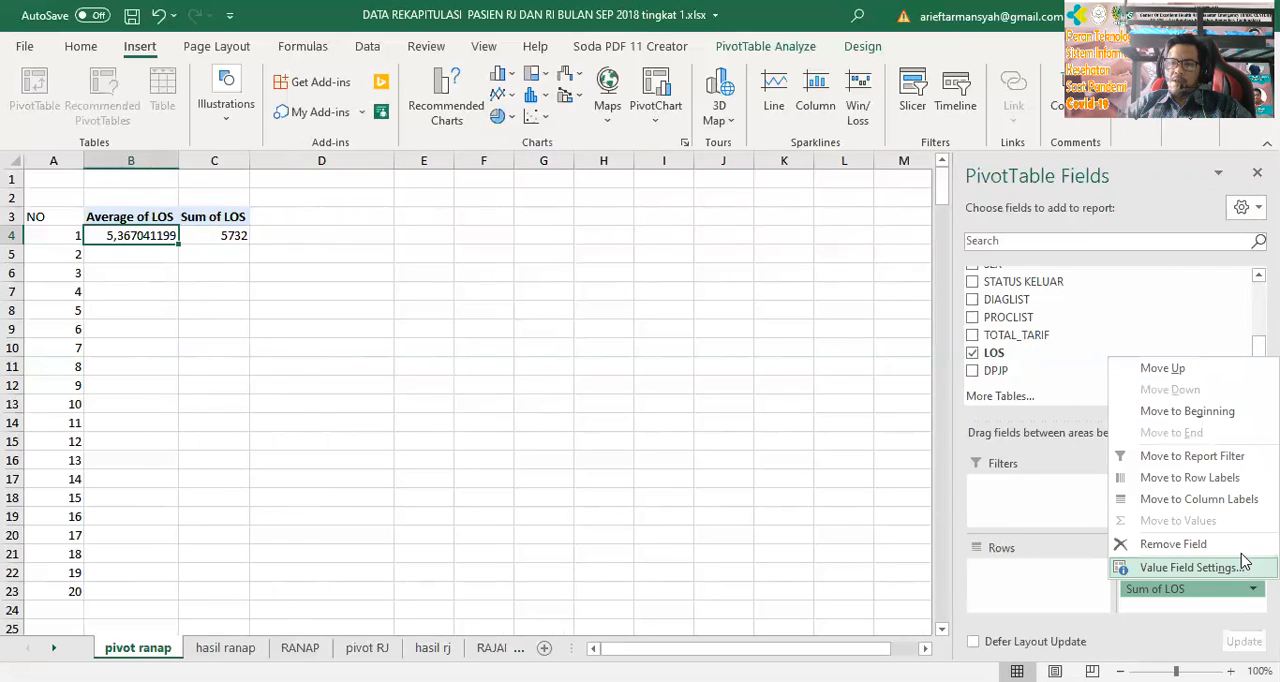
pyautogui.click(1242, 566)
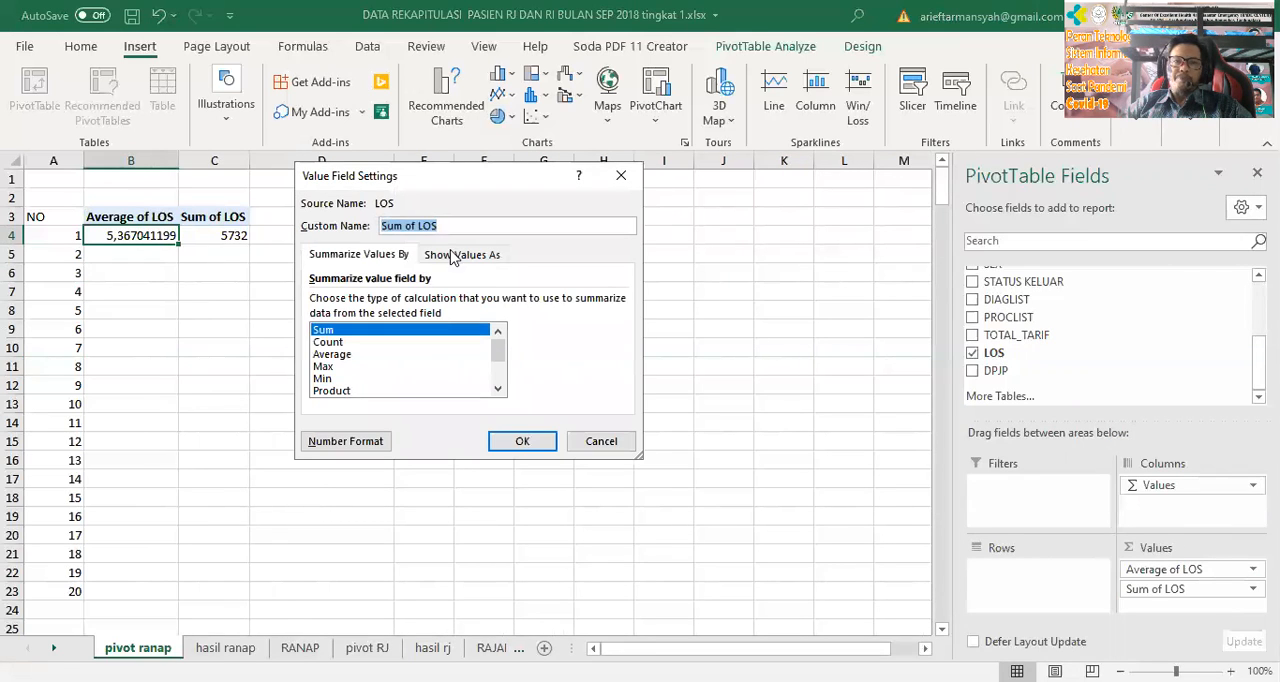
pyautogui.click(477, 260)
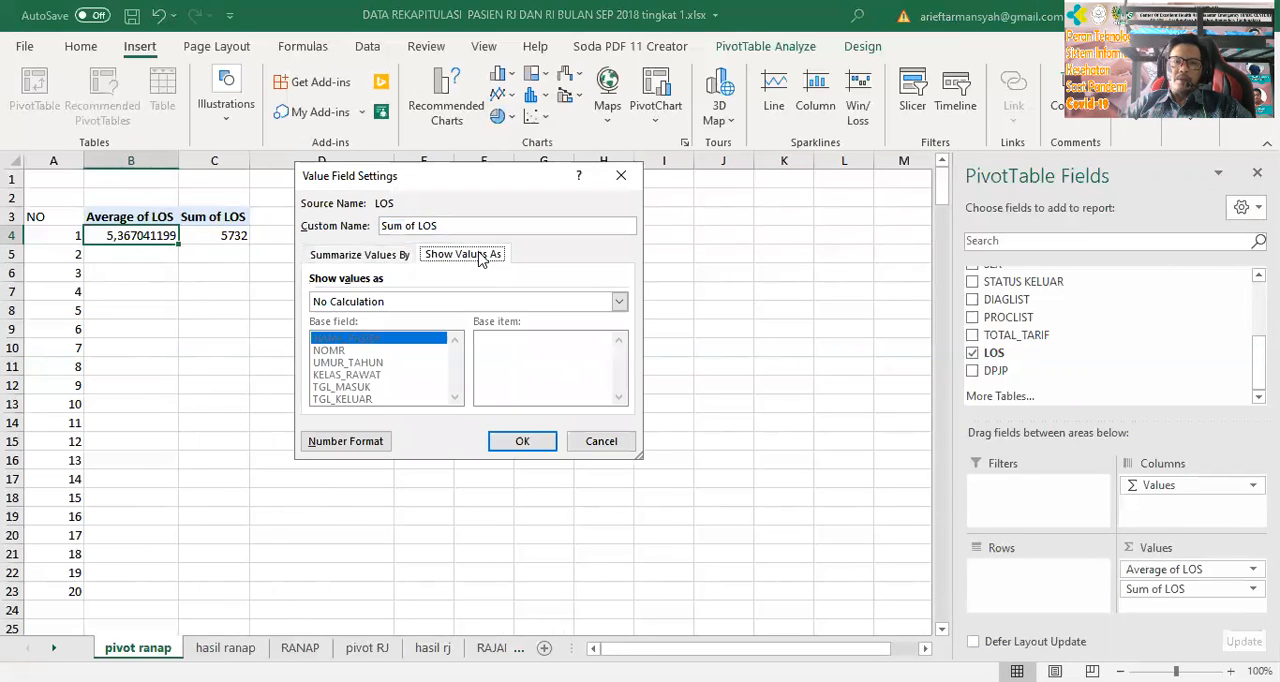
pyautogui.click(489, 301)
pyautogui.click(585, 255)
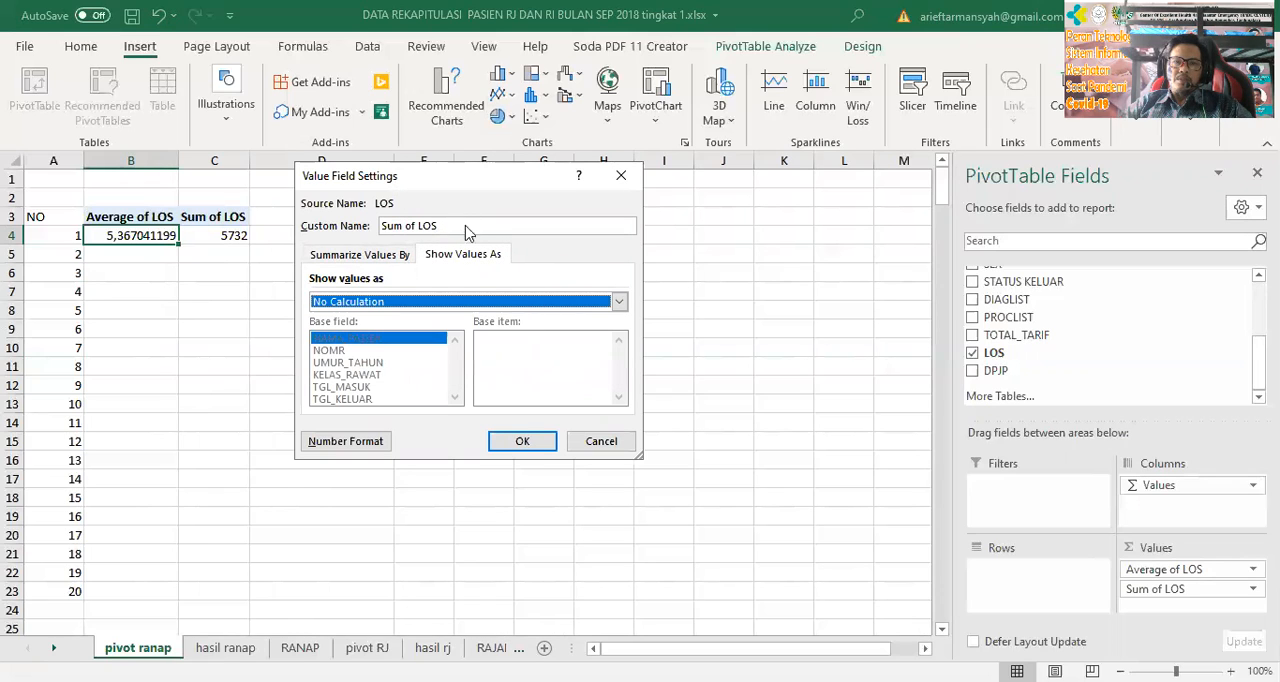
pyautogui.click(567, 230)
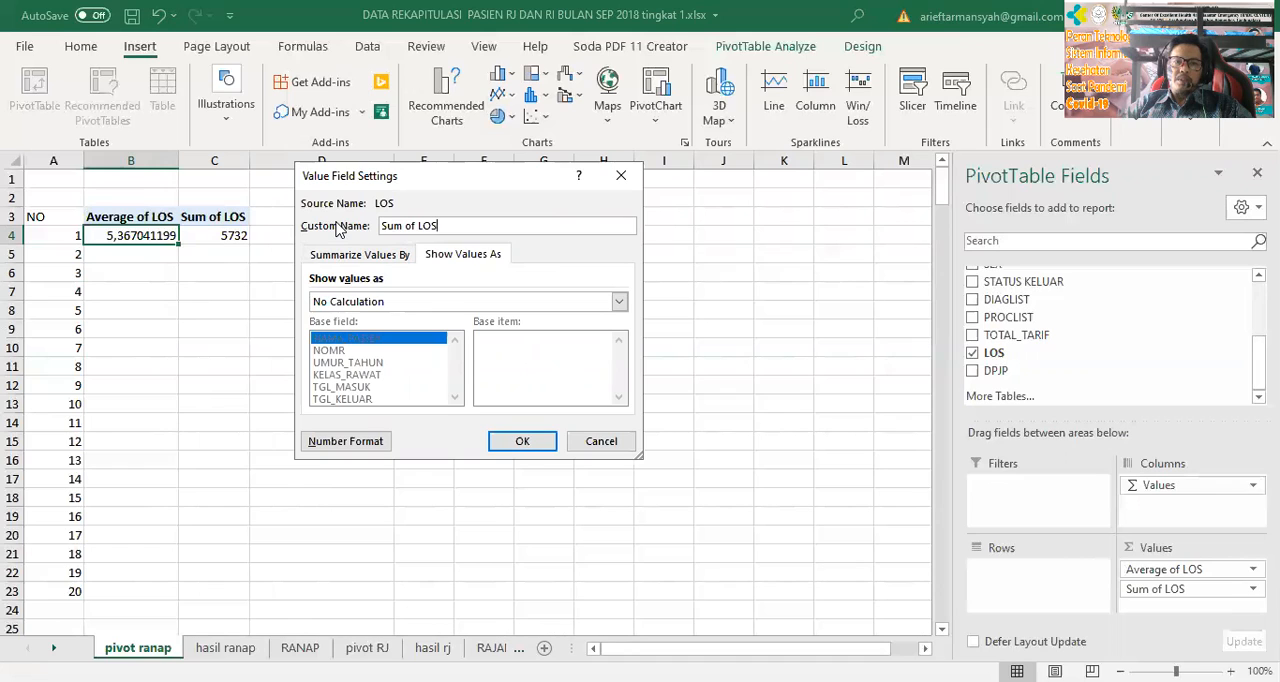
pyautogui.click(418, 302)
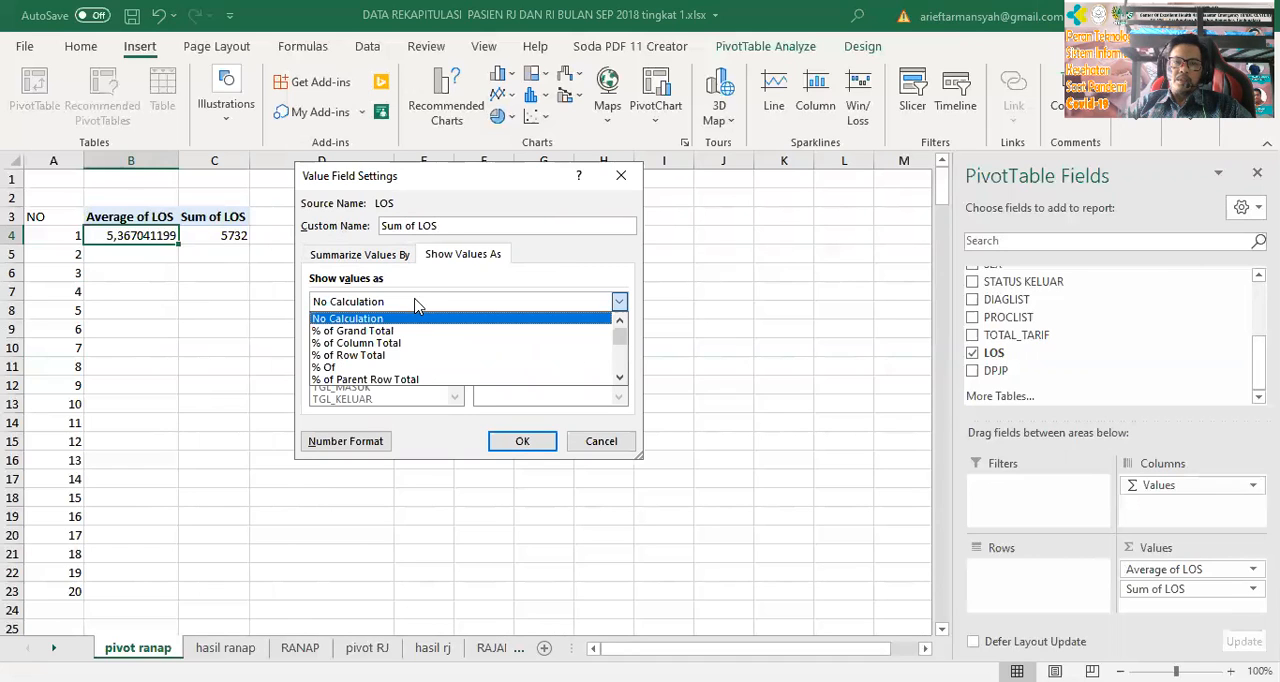
pyautogui.scroll(-3, 483, 382)
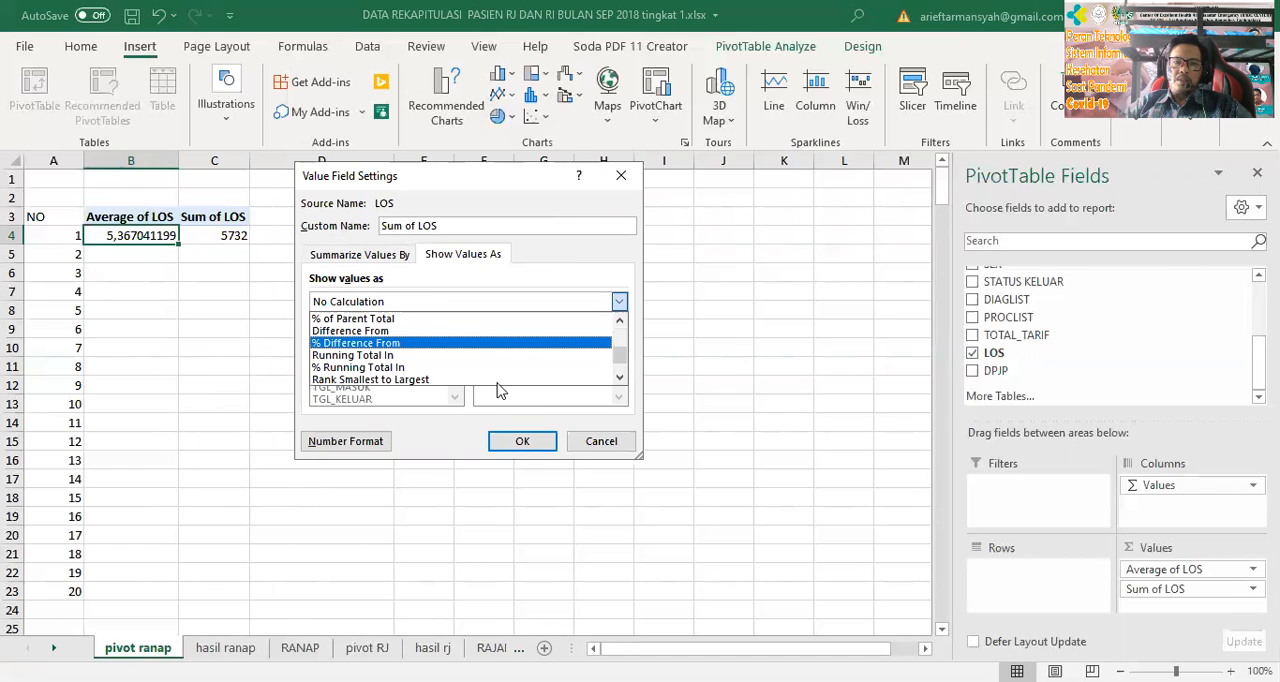
pyautogui.click(600, 442)
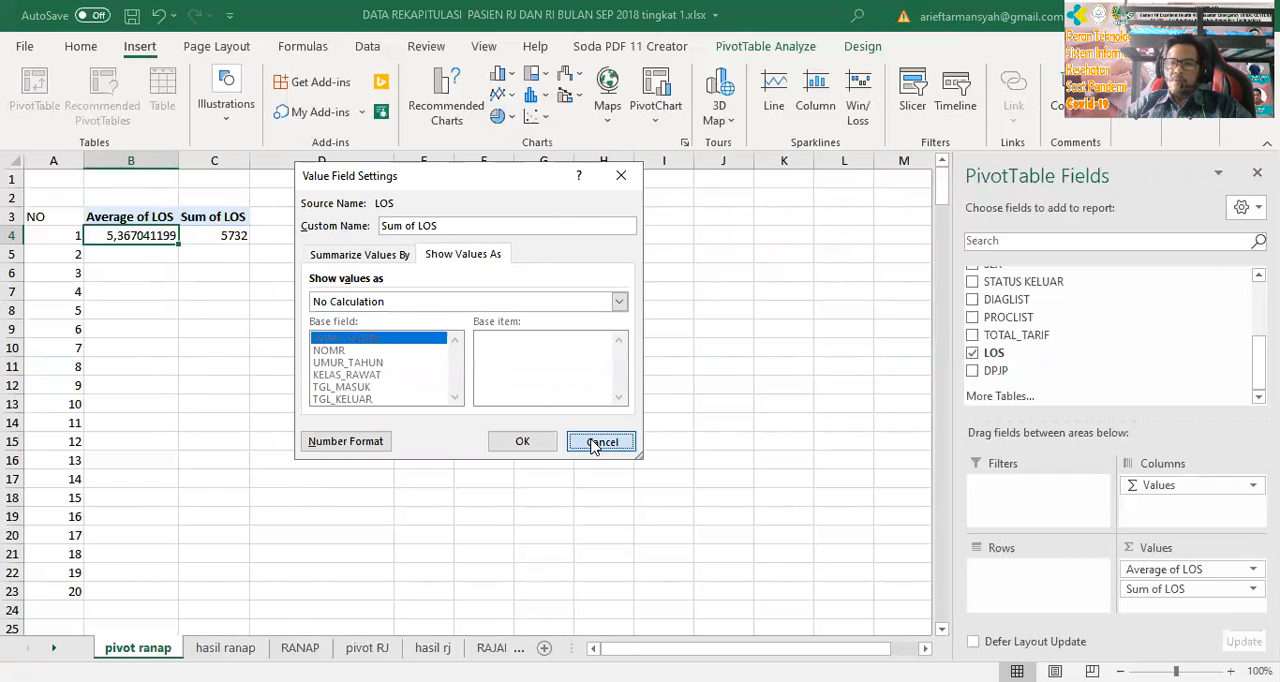
pyautogui.click(600, 442)
pyautogui.click(1198, 592)
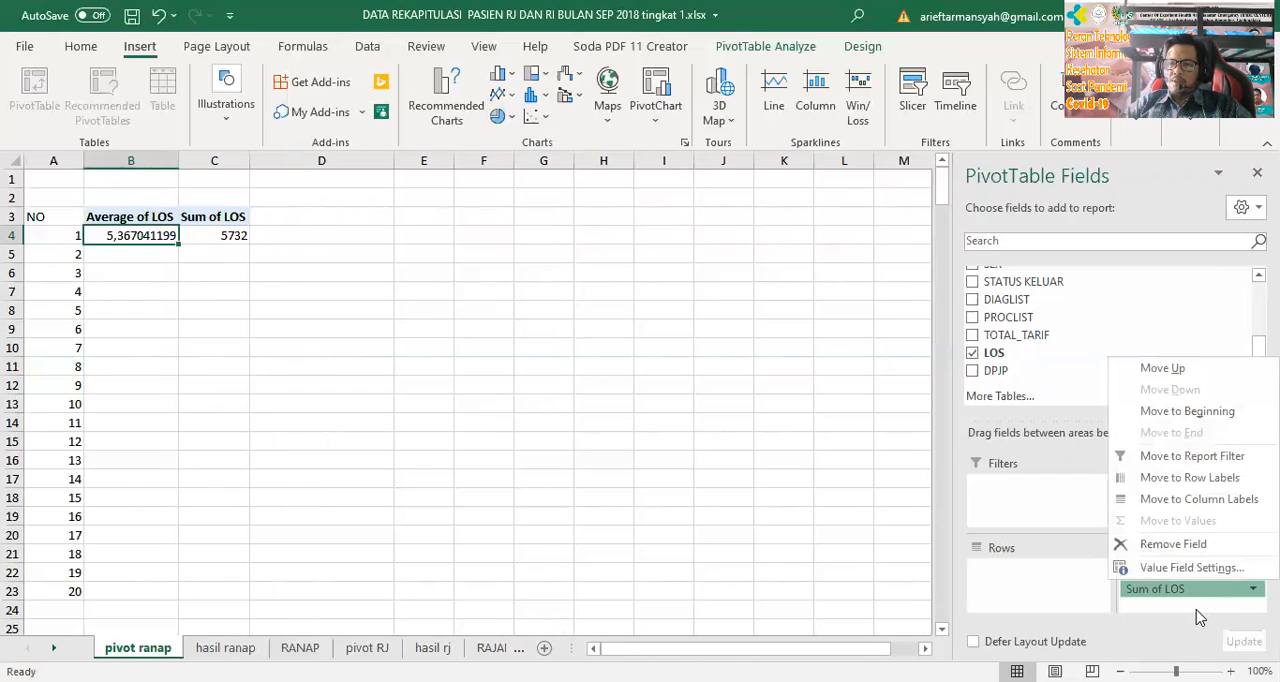
pyautogui.click(1188, 596)
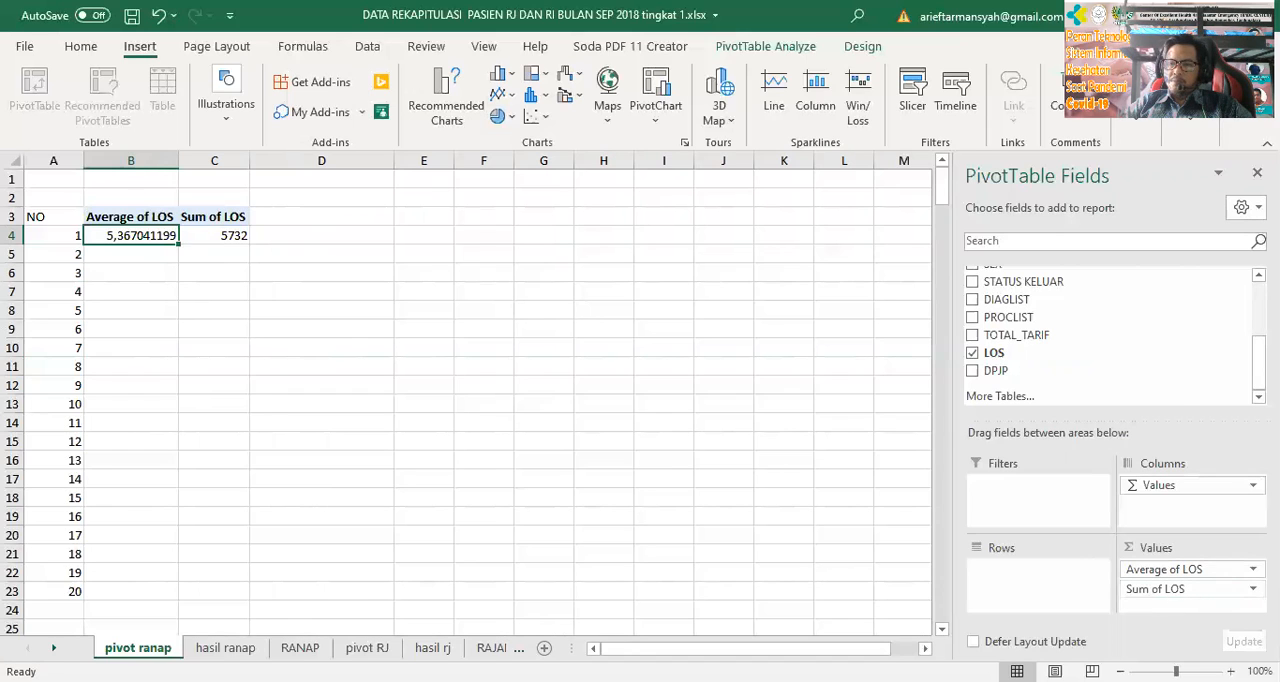
# Summarize the second LOS value by Max
pyautogui.click(1253, 588)
pyautogui.click(1198, 568)
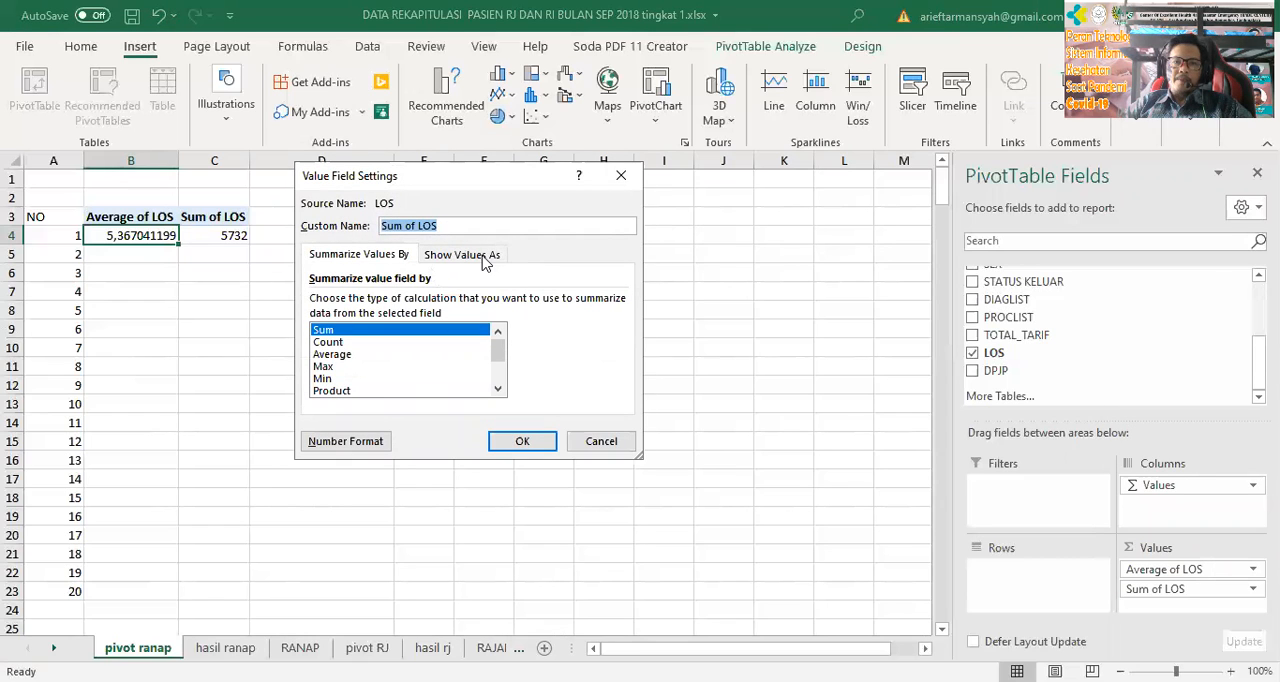
pyautogui.click(395, 367)
pyautogui.click(535, 445)
pyautogui.click(305, 220)
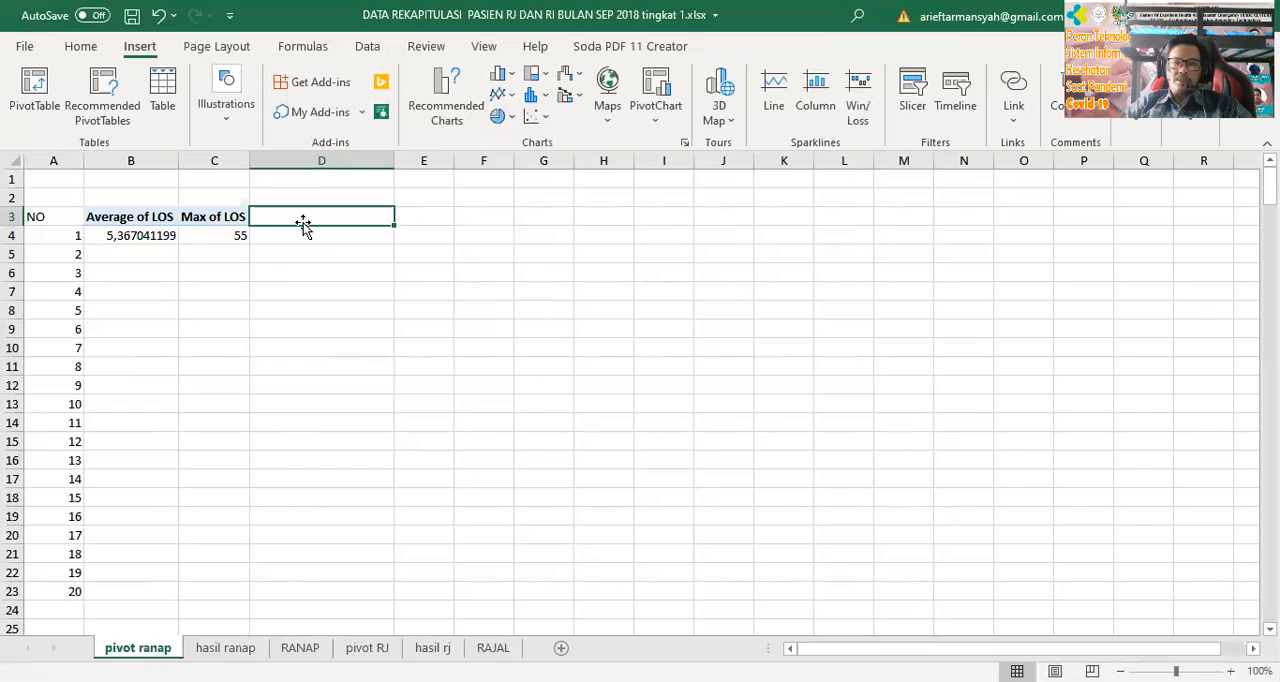
pyautogui.click(212, 216)
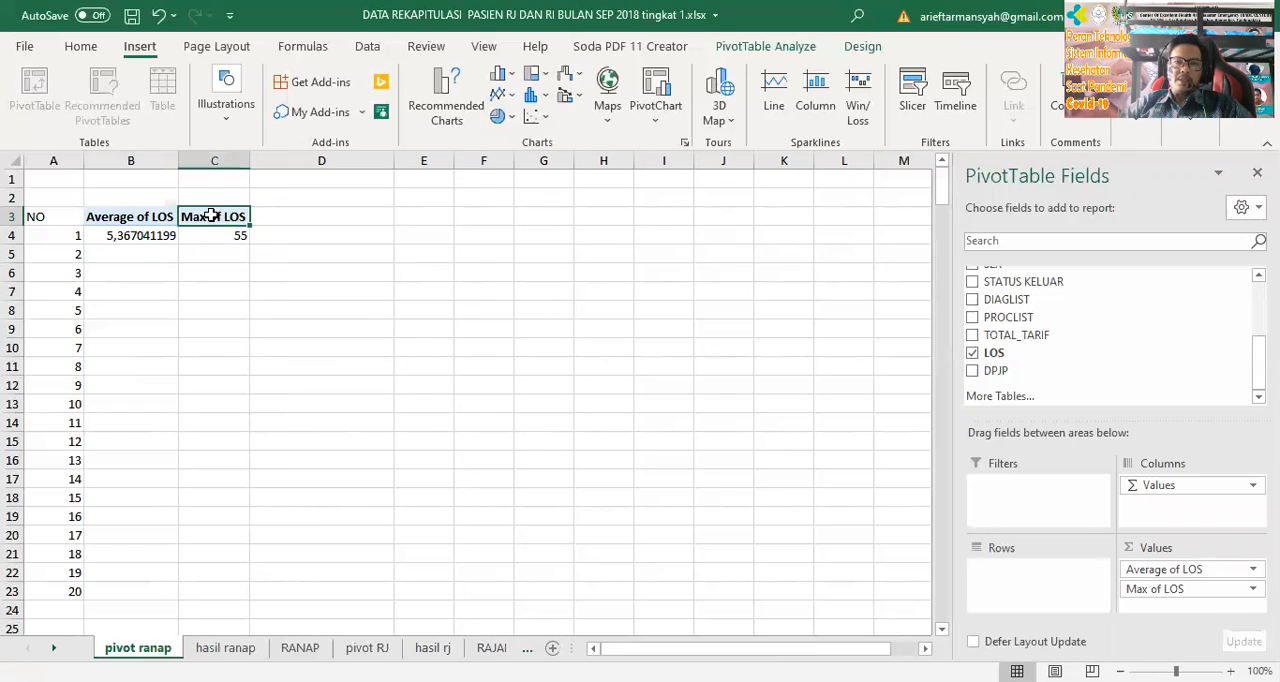
# Add LOS to the PivotTable's values a third time and summarize it by Min
pyautogui.moveTo(992, 353); pyautogui.dragTo(1202, 598)
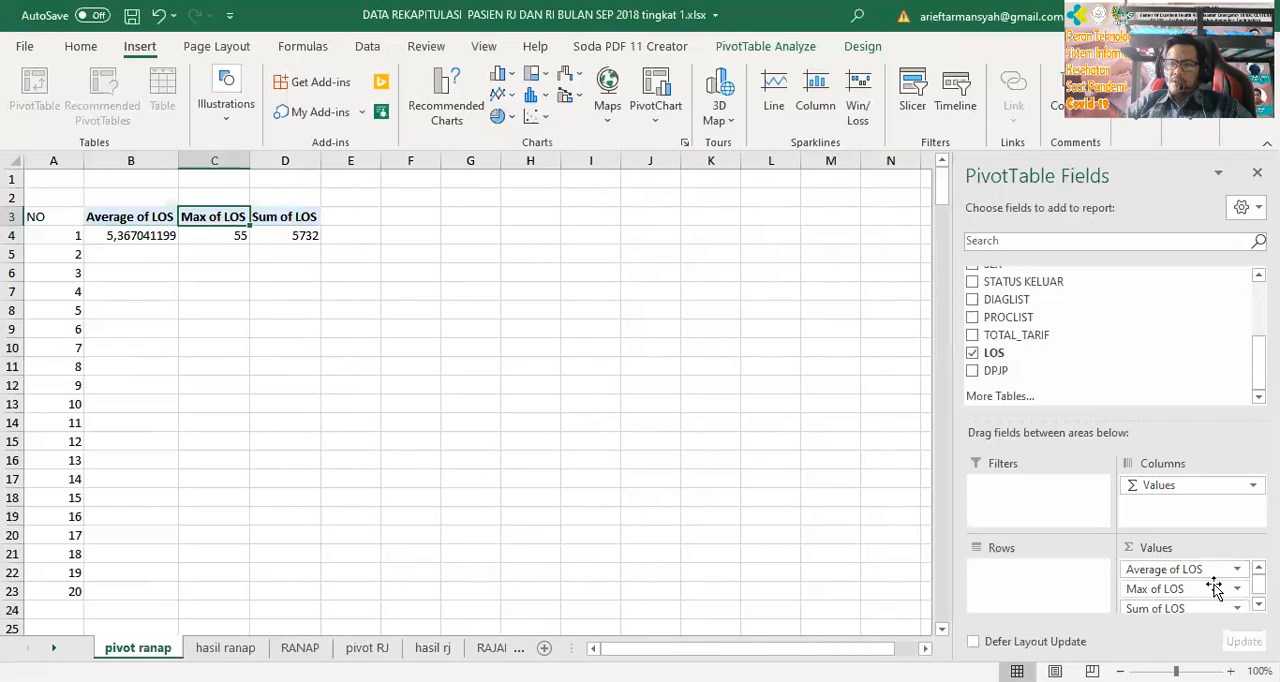
pyautogui.click(1238, 604)
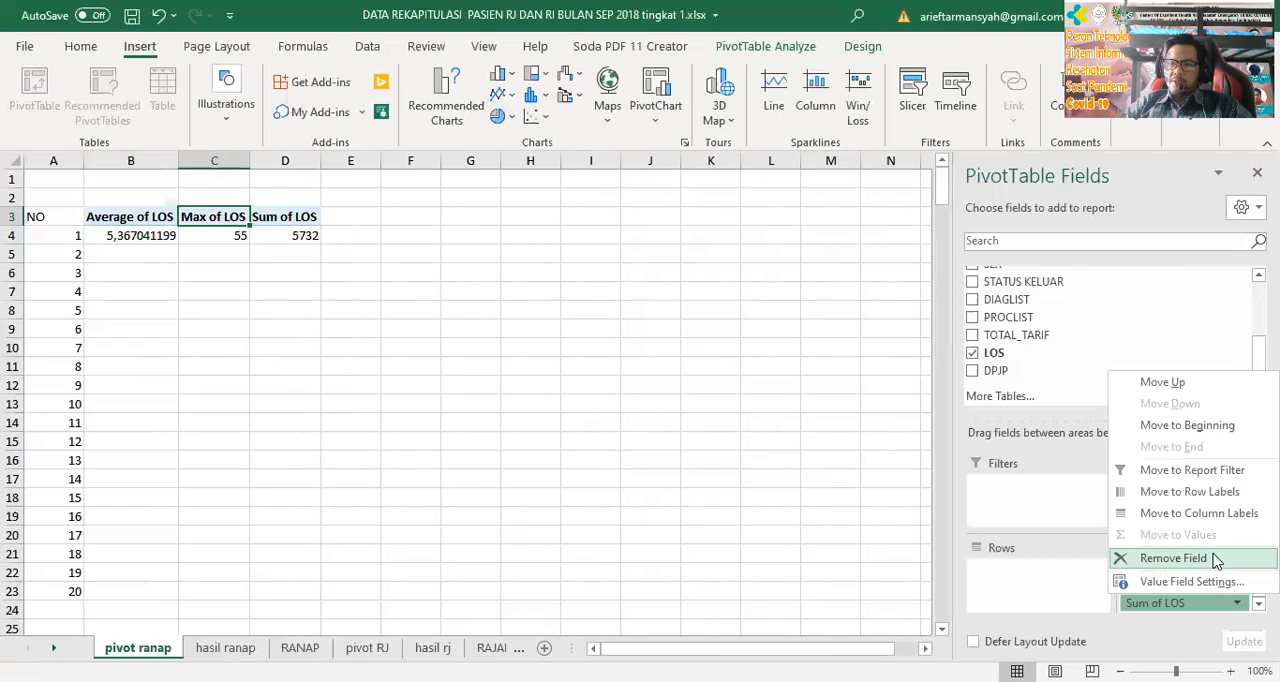
pyautogui.click(1200, 581)
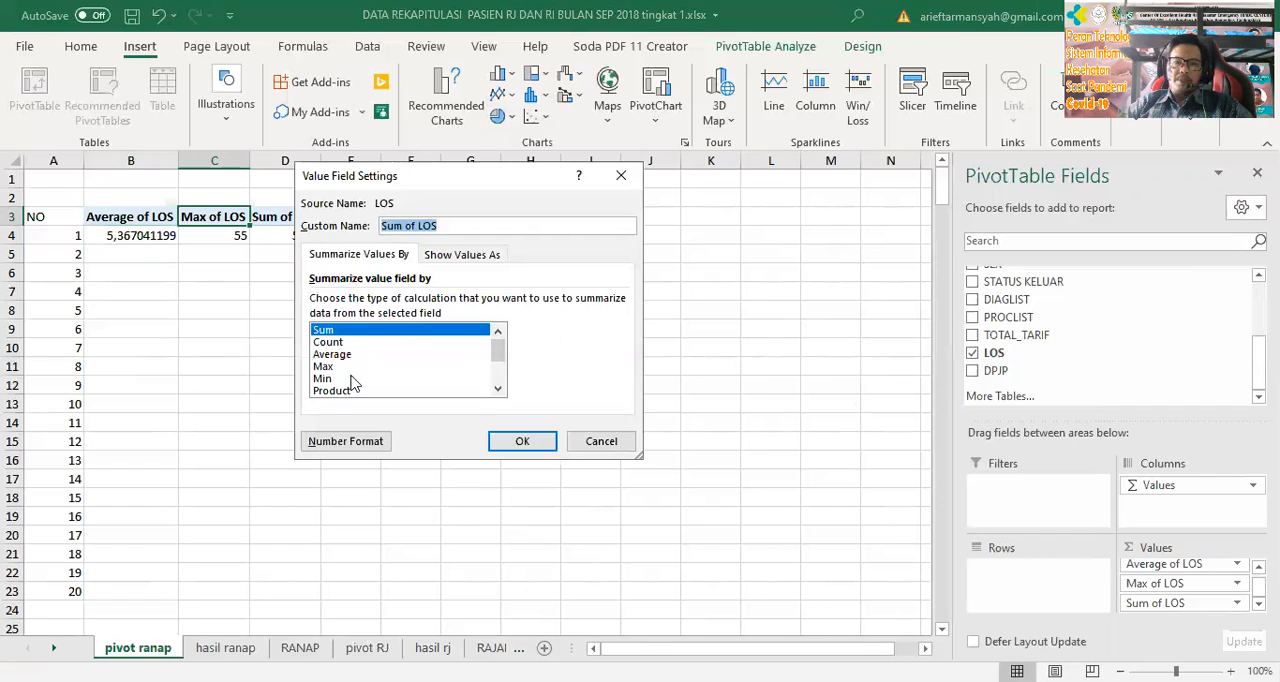
pyautogui.click(330, 379)
pyautogui.click(531, 442)
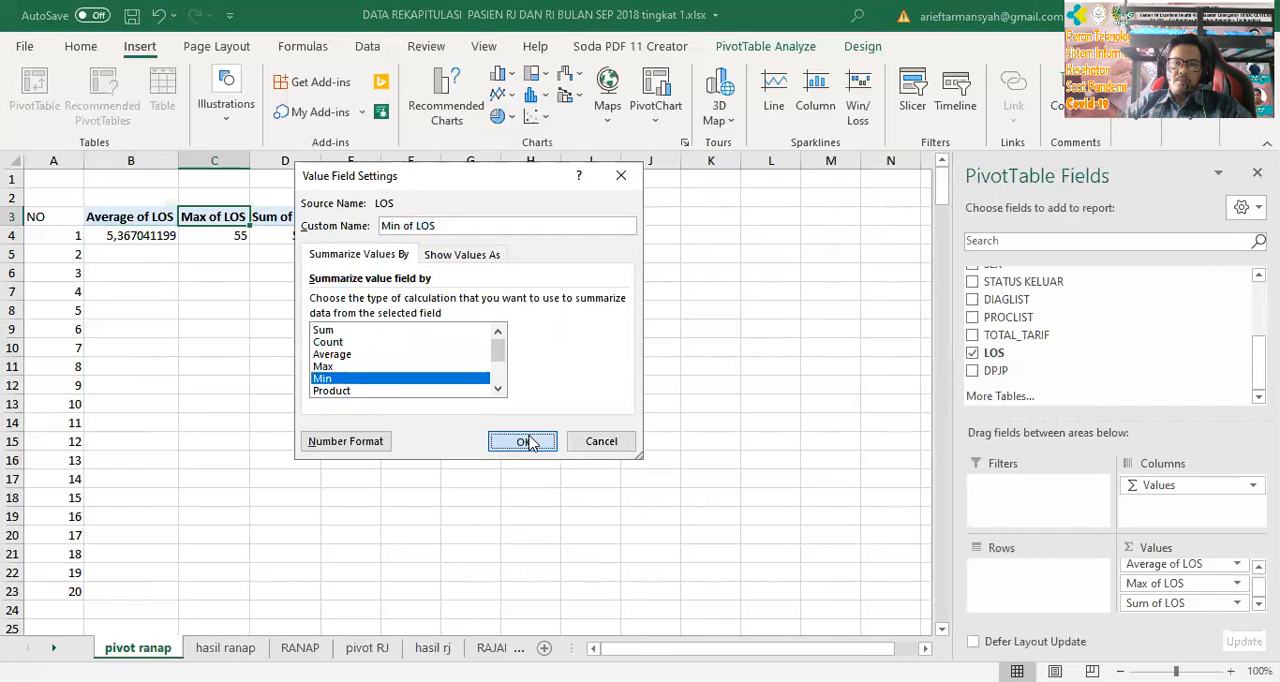
pyautogui.click(342, 216)
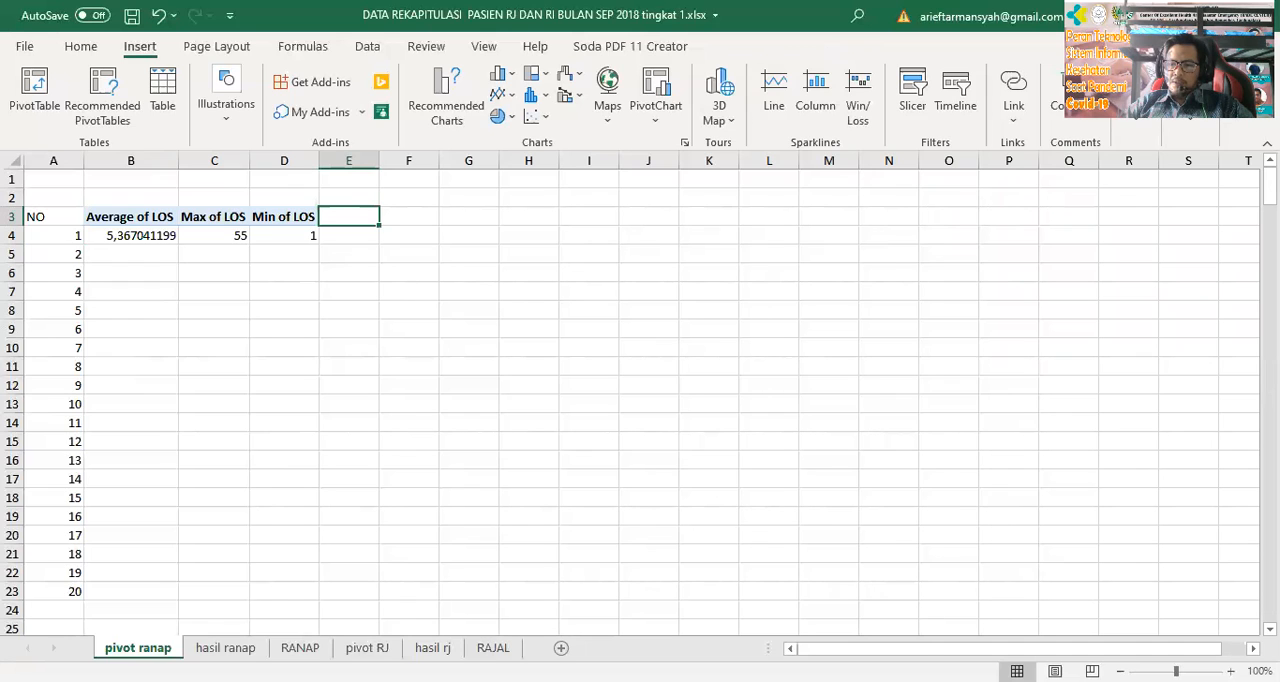
# Add LOS to the PivotTable's values a fourth time and open the value field settings of Sum of LOS
pyautogui.click(286, 233)
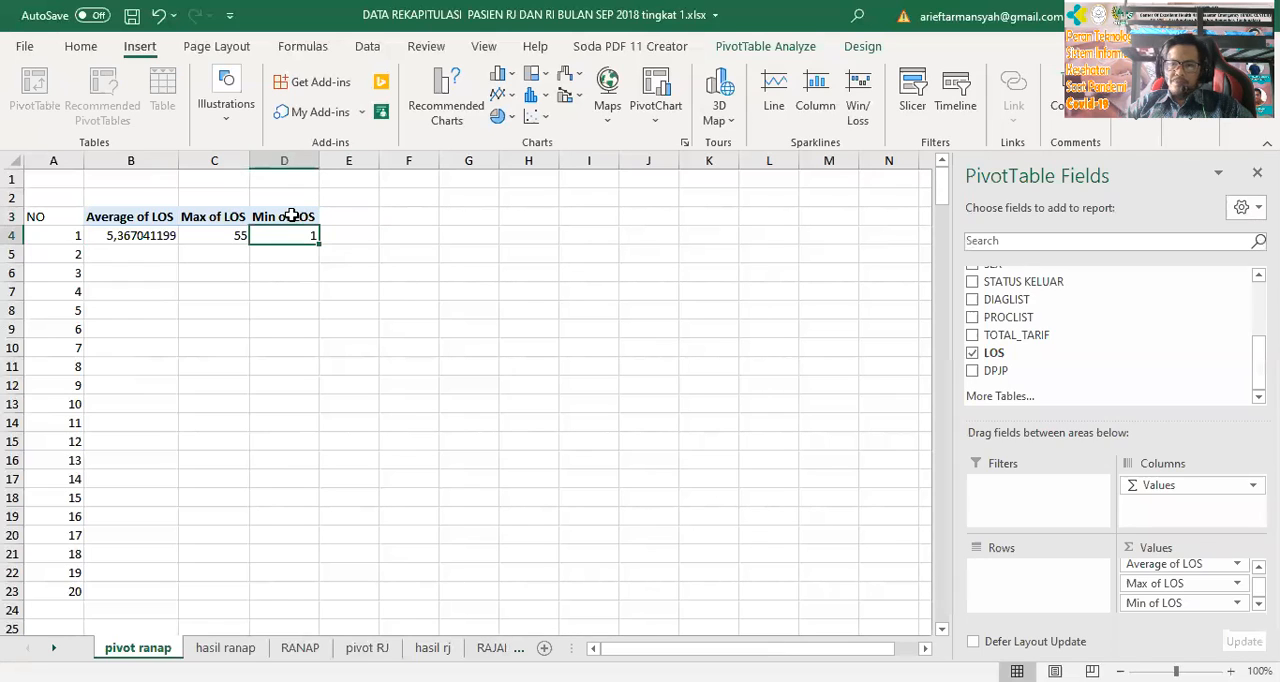
pyautogui.moveTo(1040, 353); pyautogui.dragTo(1200, 622)
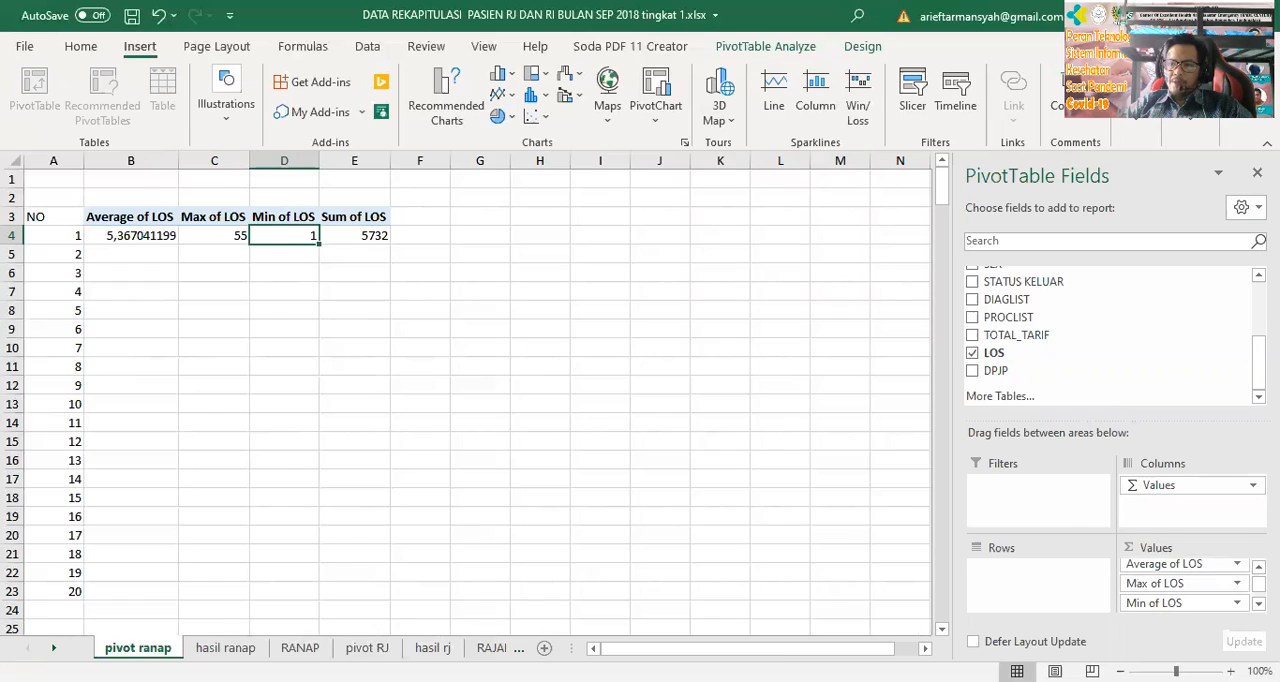
pyautogui.click(1238, 607)
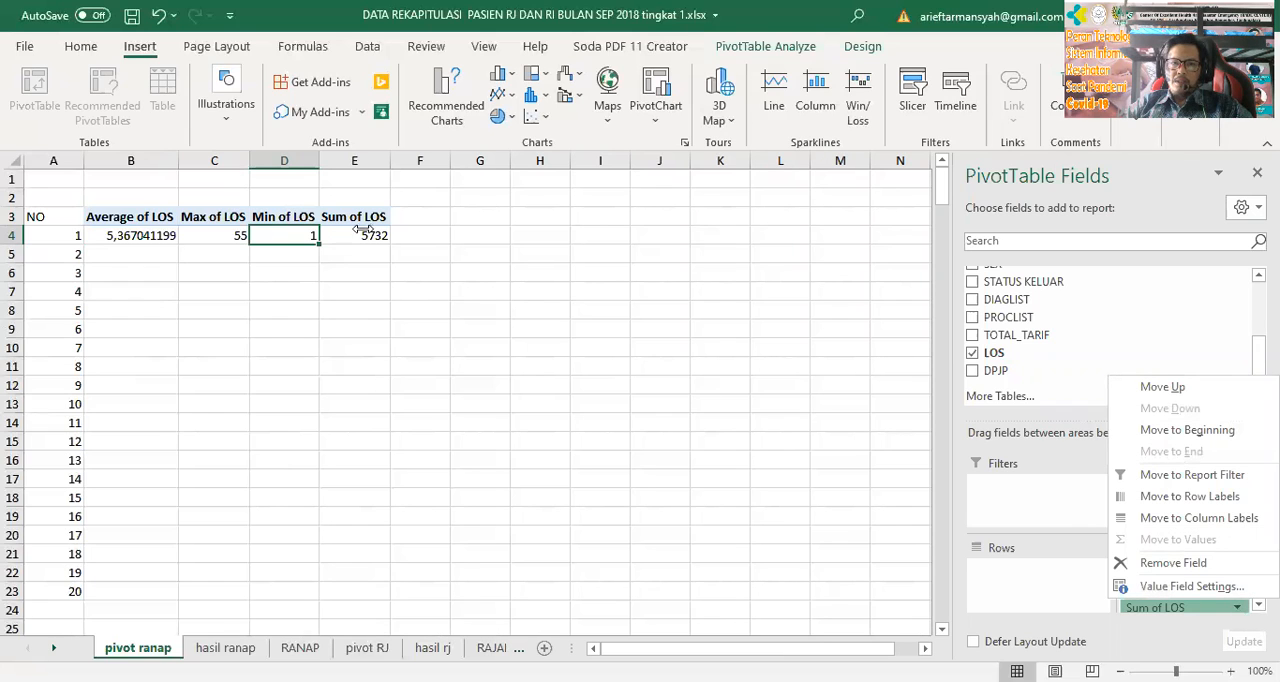
pyautogui.click(1200, 604)
pyautogui.click(1237, 607)
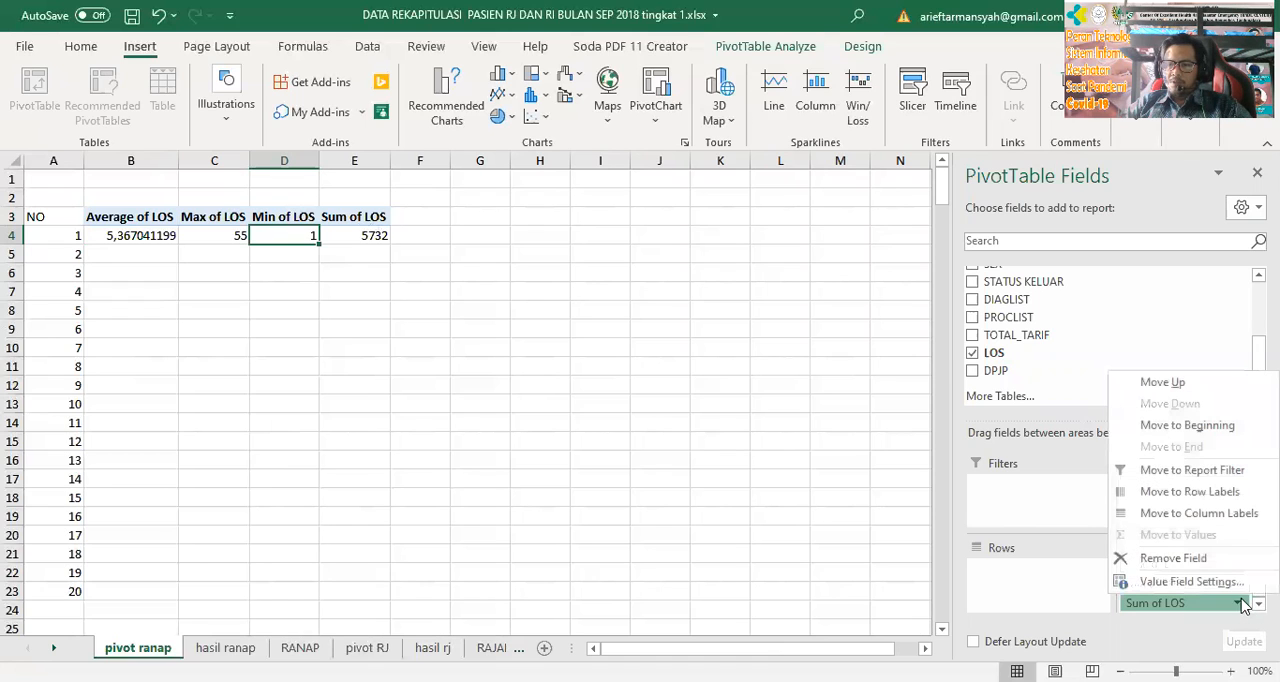
pyautogui.click(1228, 582)
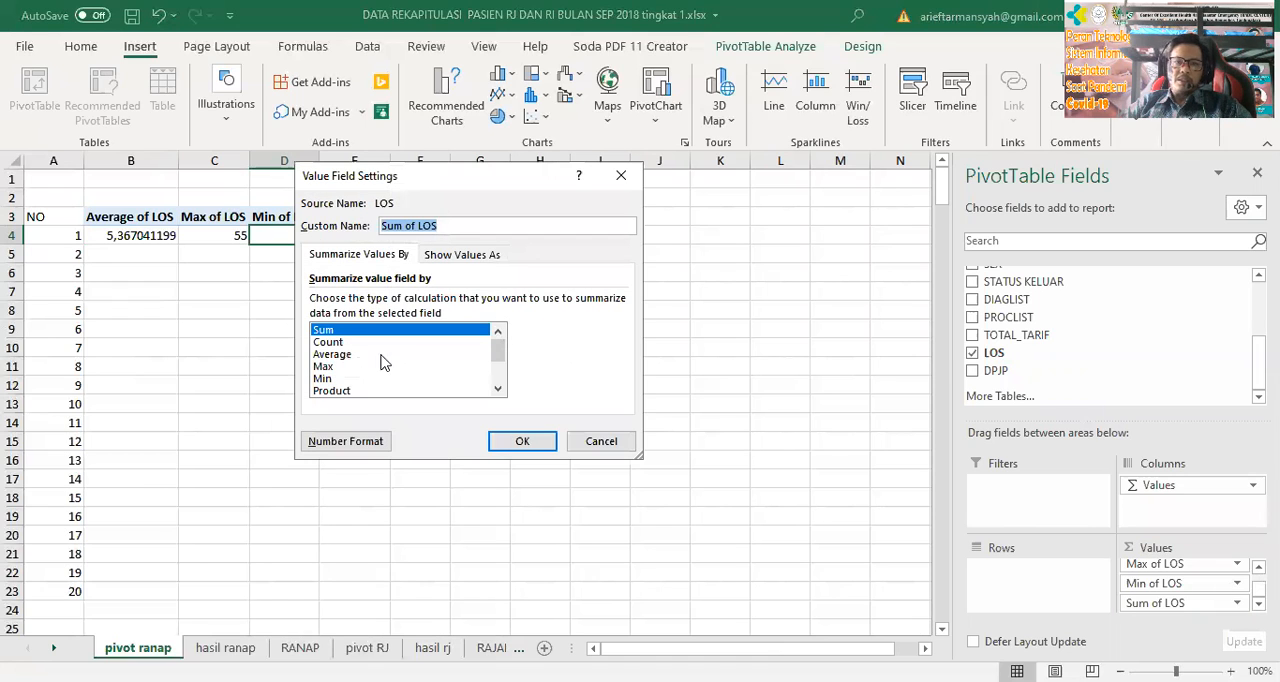
# Look through the list of summary functions available for Sum of LOS
pyautogui.scroll(-2, 385, 362)
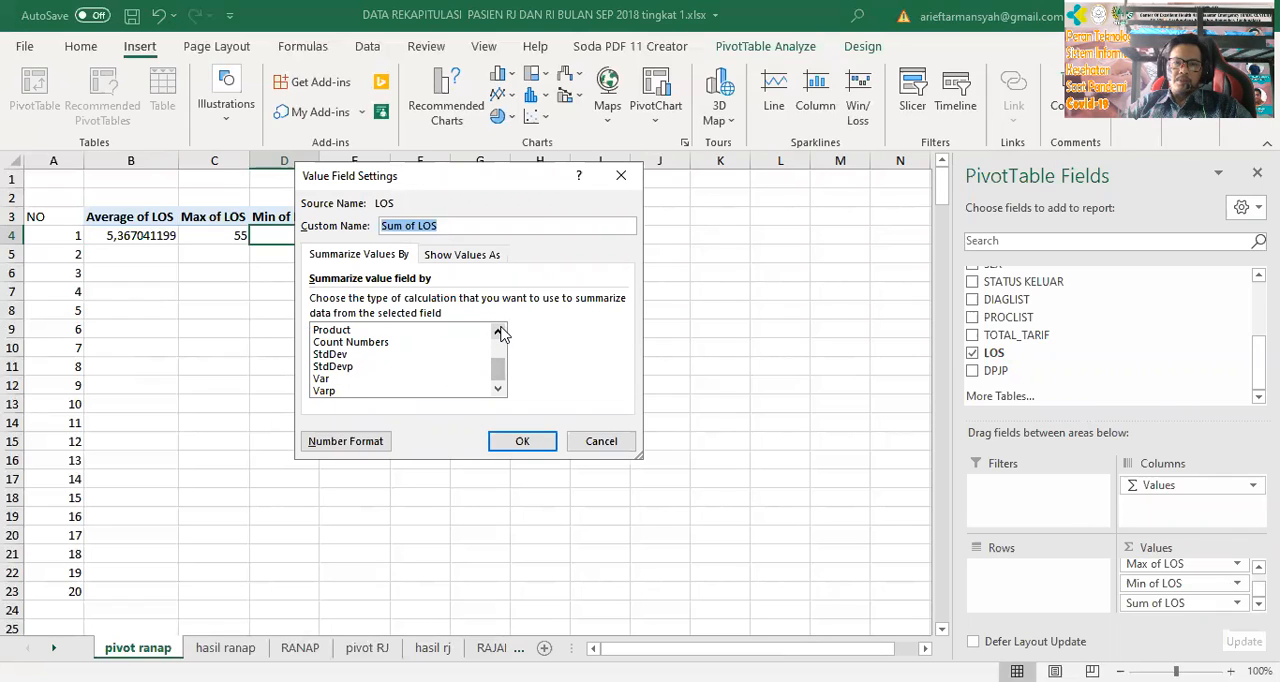
pyautogui.click(498, 331)
pyautogui.click(498, 331)
pyautogui.click(498, 331)
pyautogui.click(498, 331)
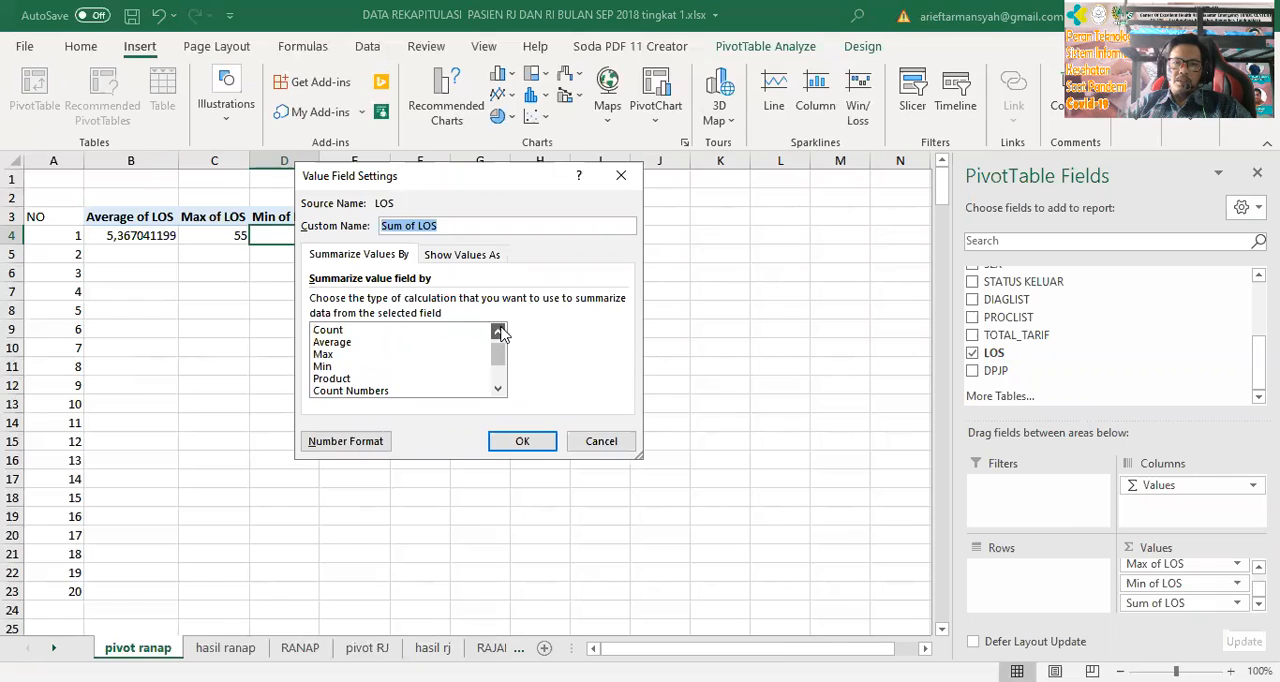
pyautogui.click(498, 331)
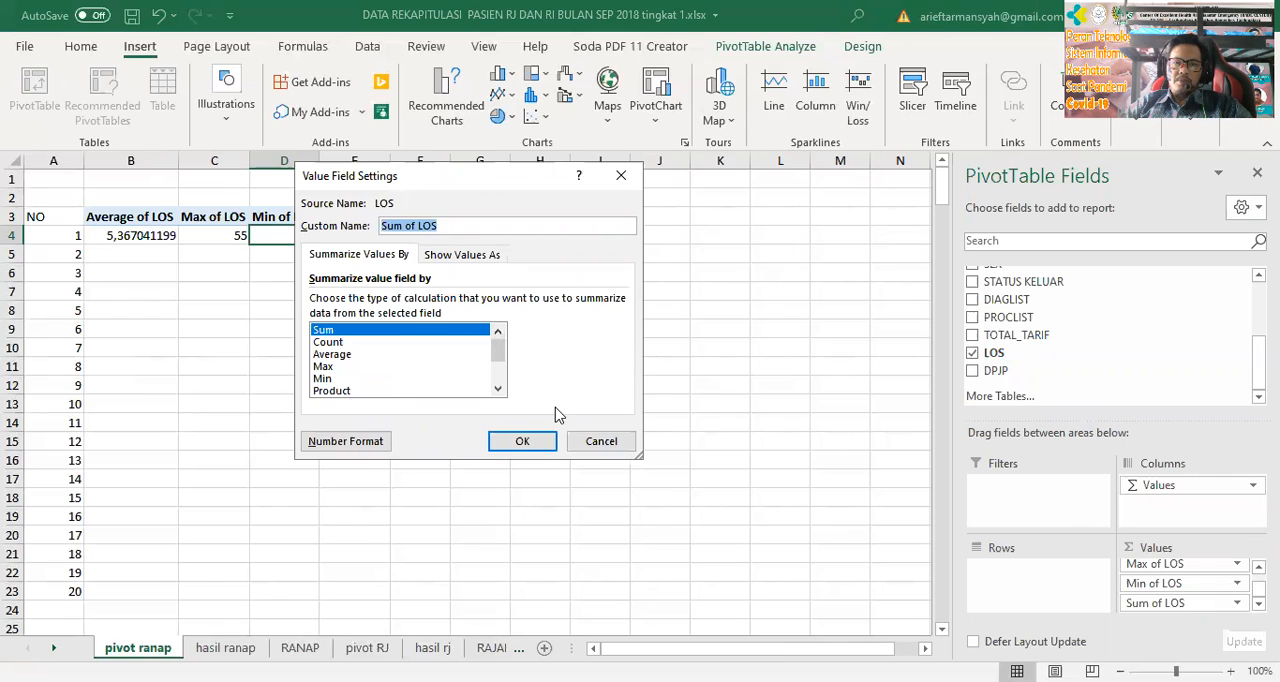
pyautogui.click(498, 390)
pyautogui.click(498, 390)
pyautogui.click(498, 390)
pyautogui.click(498, 390)
pyautogui.click(498, 390)
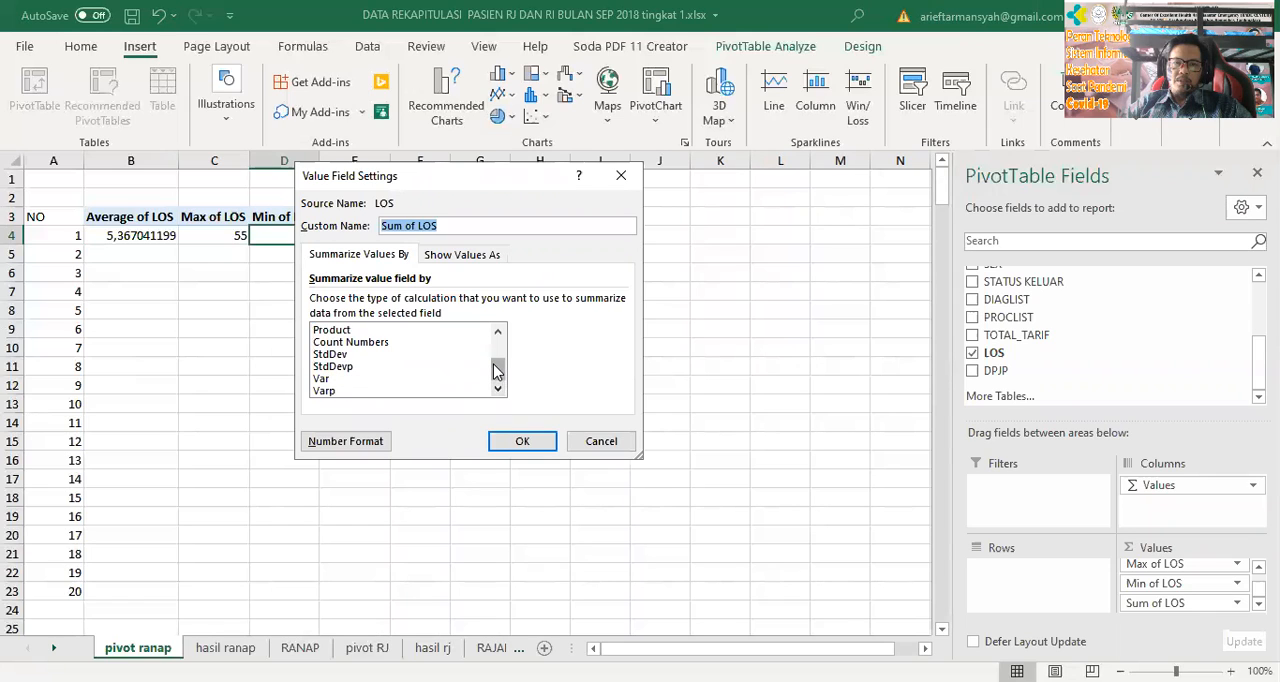
# Summarize the fourth LOS value by Product
pyautogui.click(380, 330)
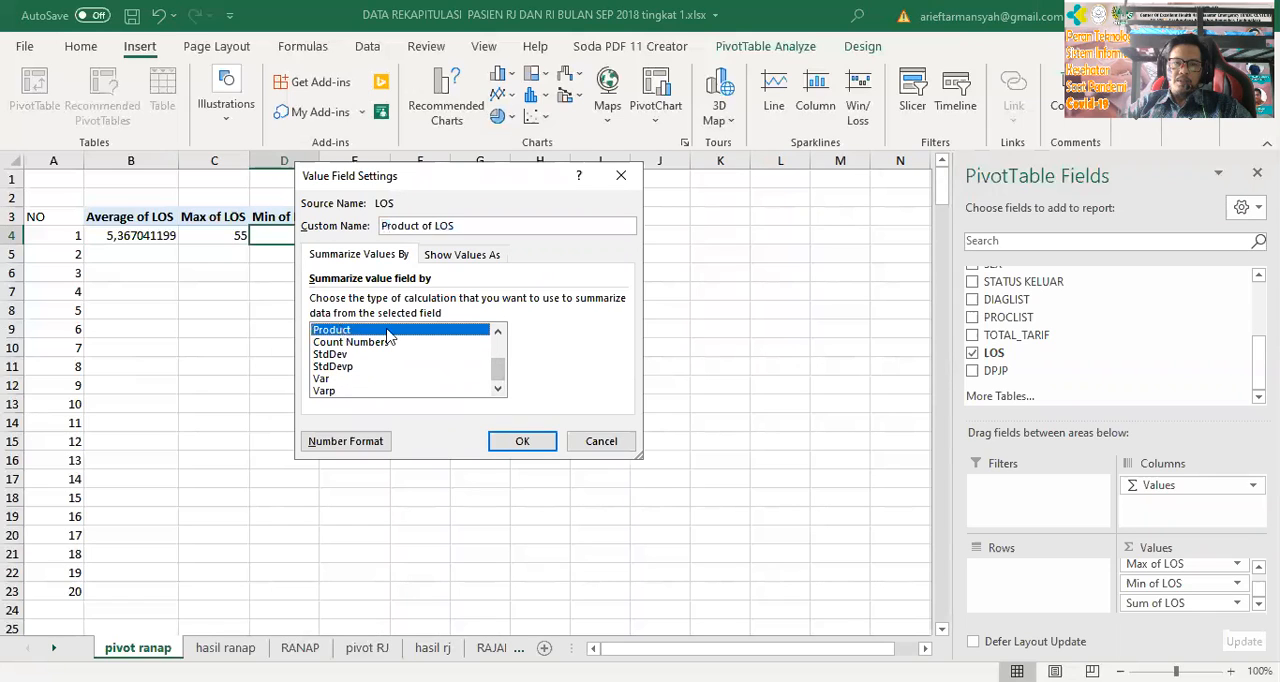
pyautogui.click(498, 331)
pyautogui.click(498, 331)
pyautogui.click(498, 331)
pyautogui.click(498, 331)
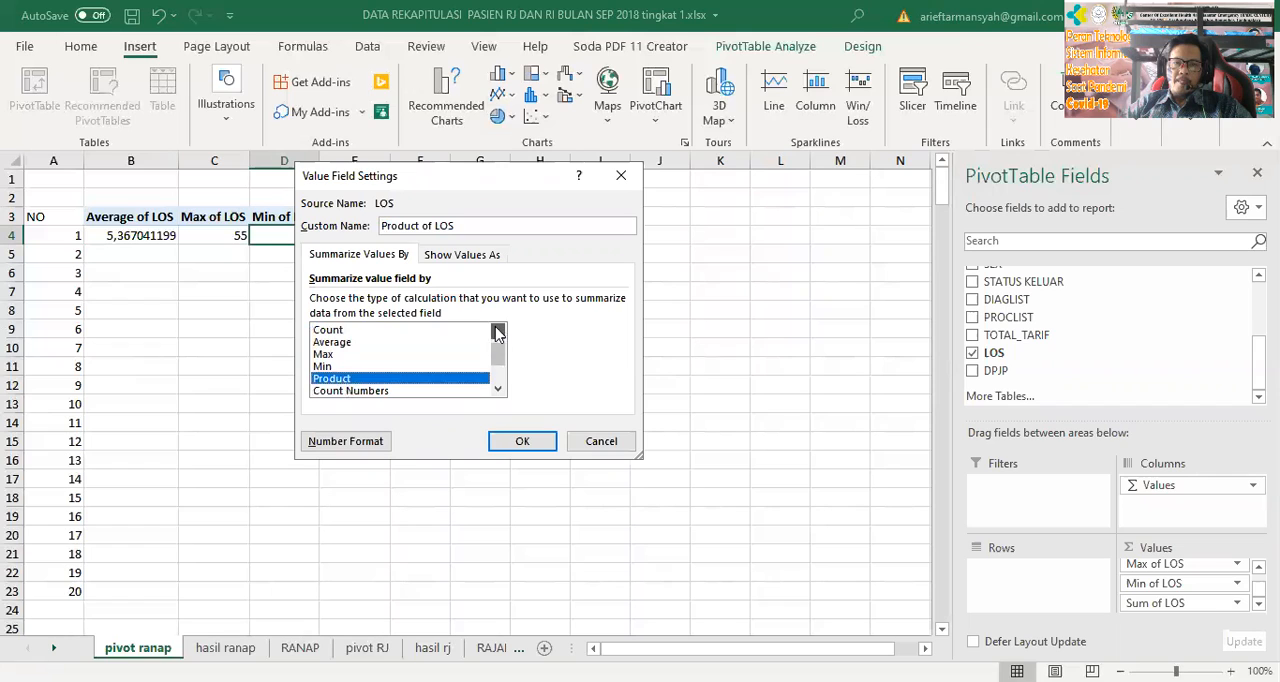
pyautogui.click(498, 331)
pyautogui.click(497, 379)
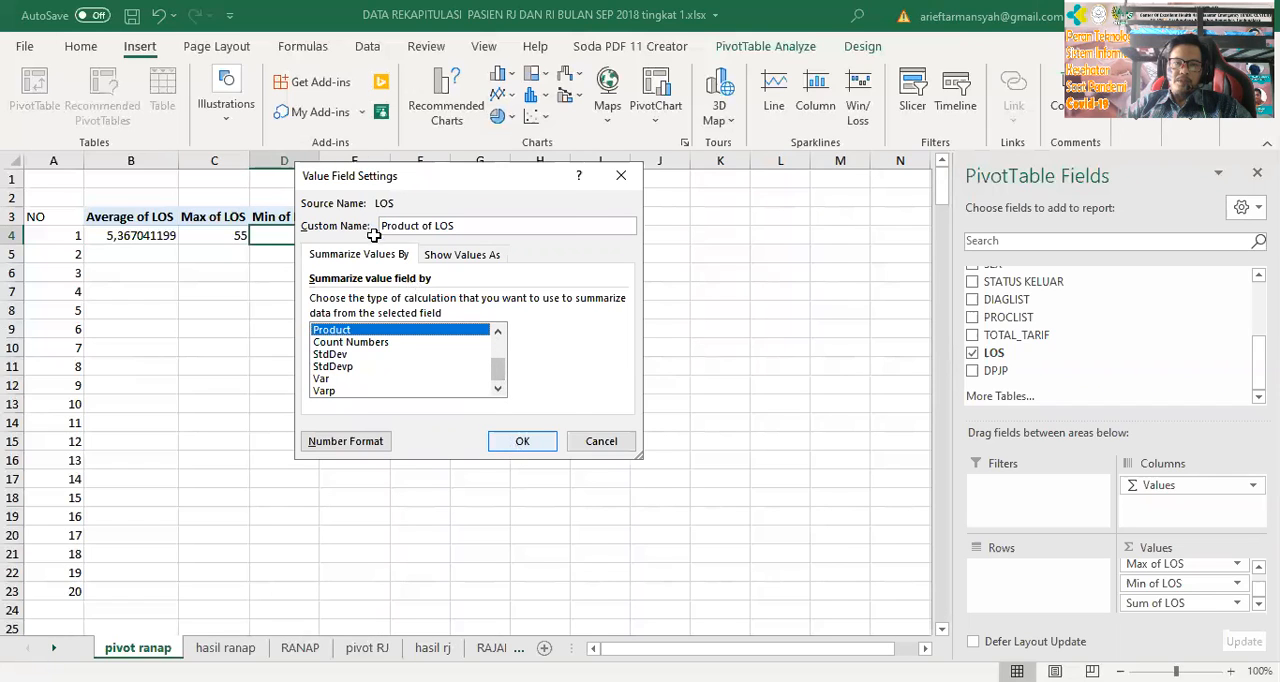
pyautogui.press('Return')
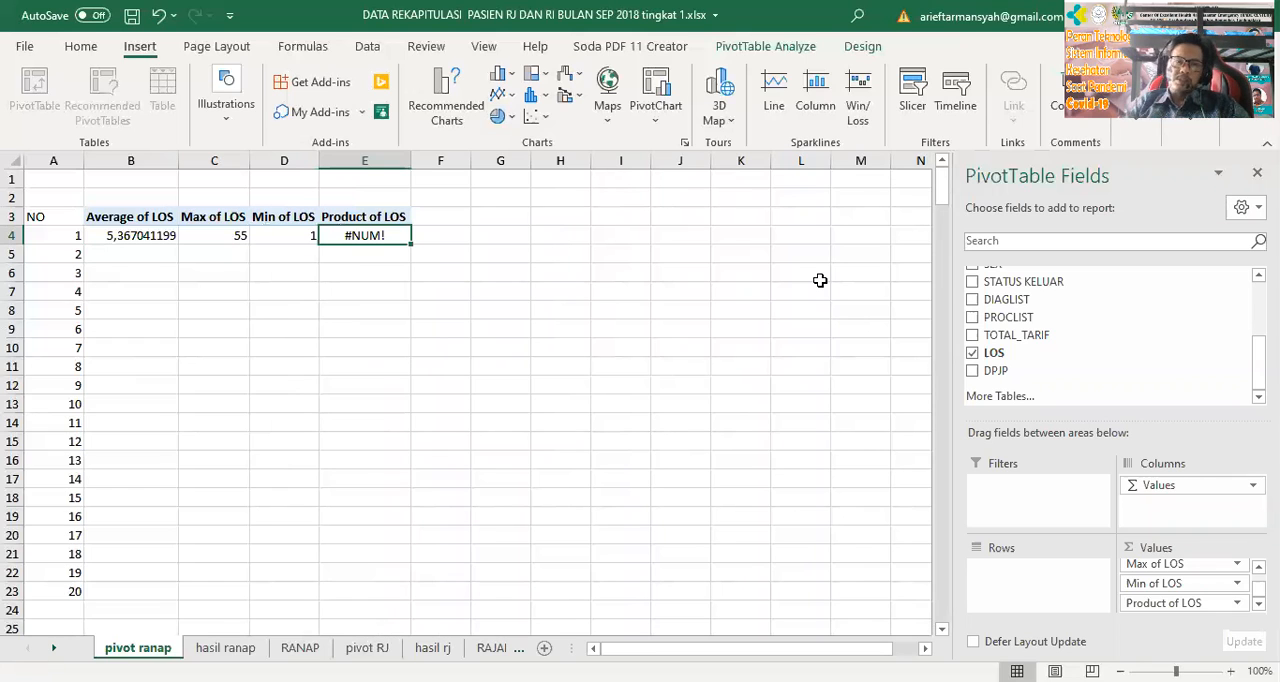
# Try to delete the Product of LOS result directly from its PivotTable cell
pyautogui.press('Delete')
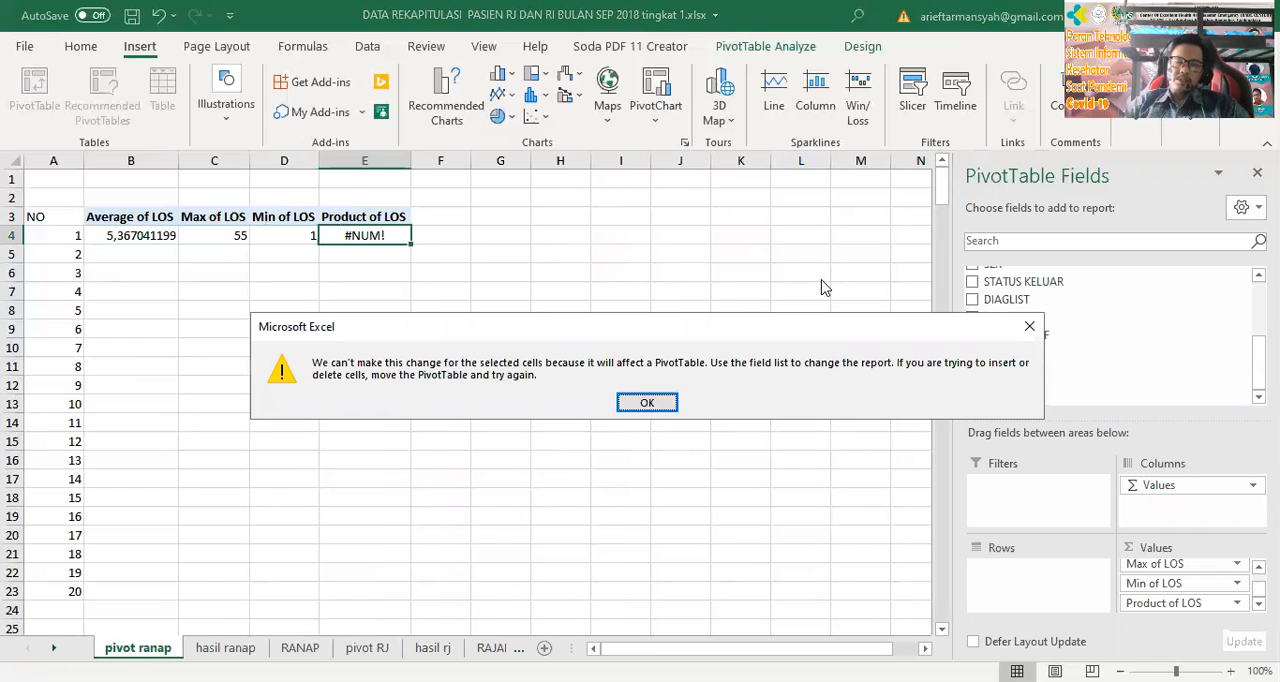
pyautogui.click(664, 405)
pyautogui.moveTo(364, 235); pyautogui.dragTo(371, 214)
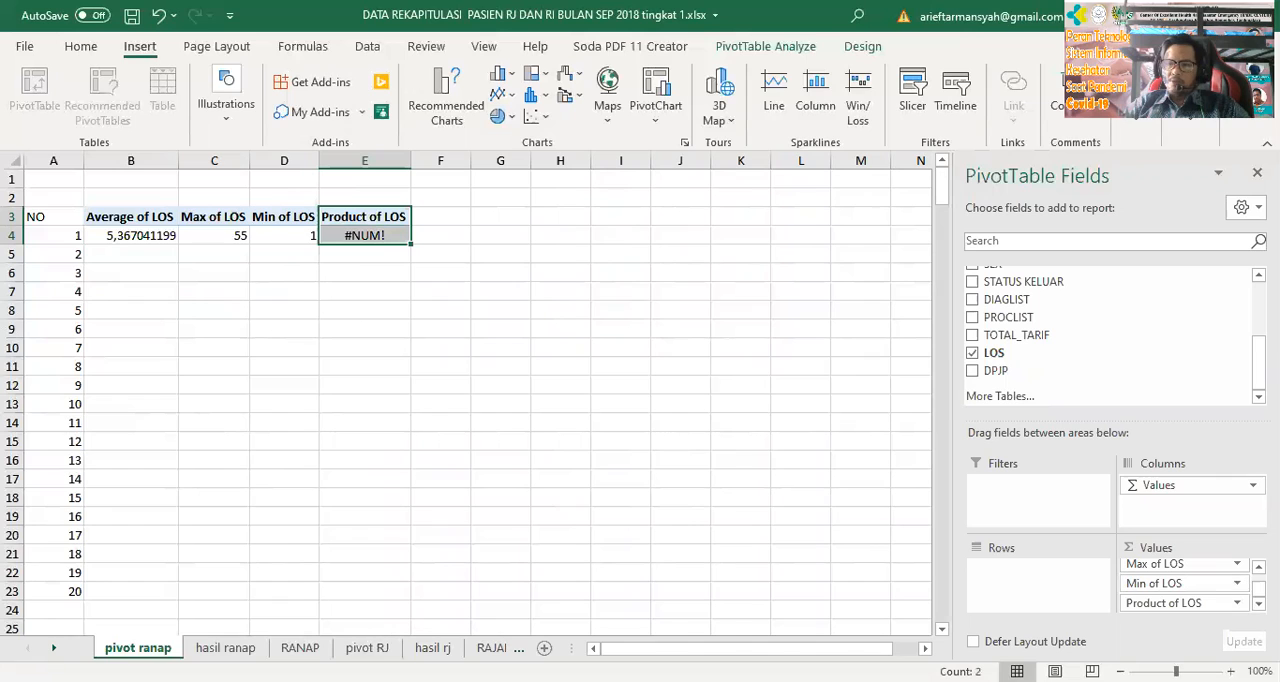
# Look through the summary functions for Product of LOS and remove this value from the PivotTable
pyautogui.click(1237, 603)
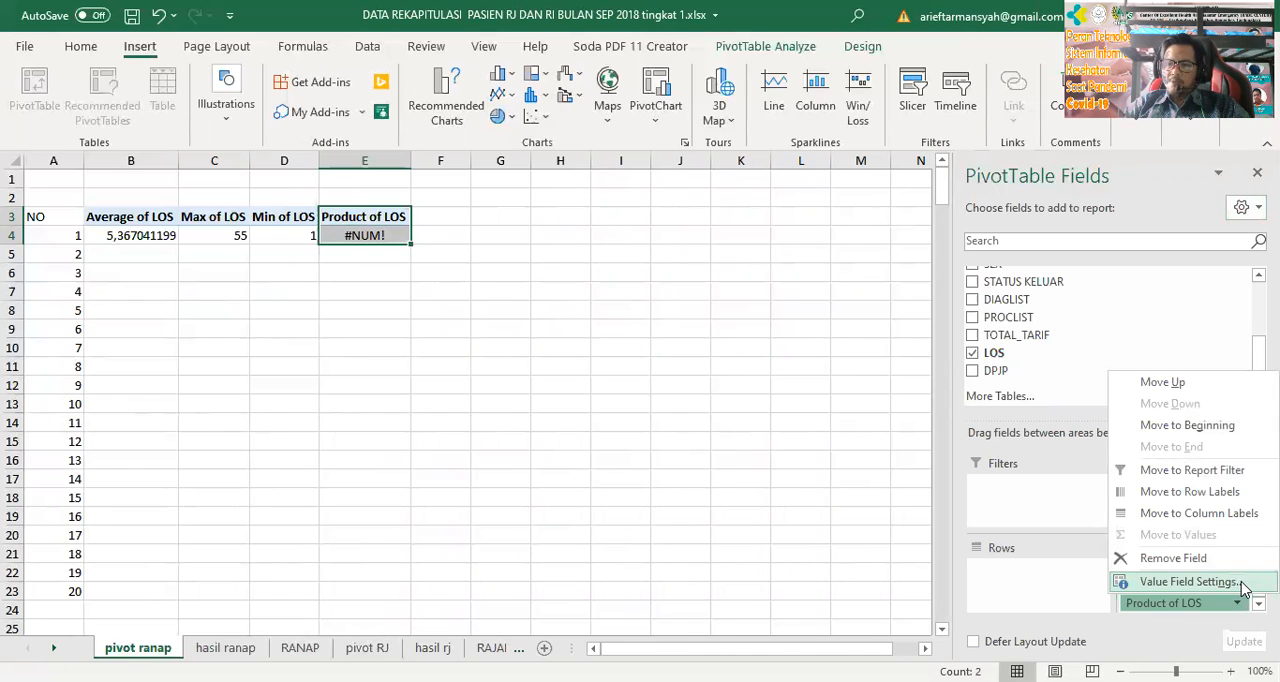
pyautogui.click(1241, 583)
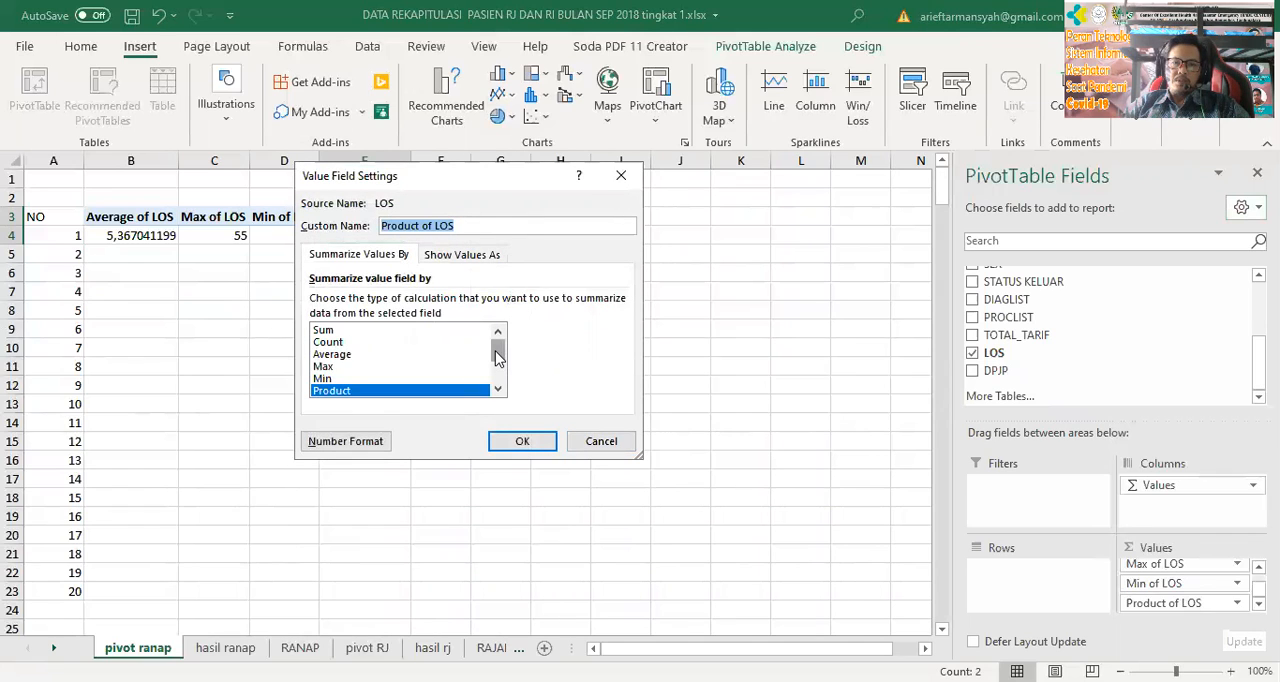
pyautogui.moveTo(498, 362); pyautogui.dragTo(498, 370)
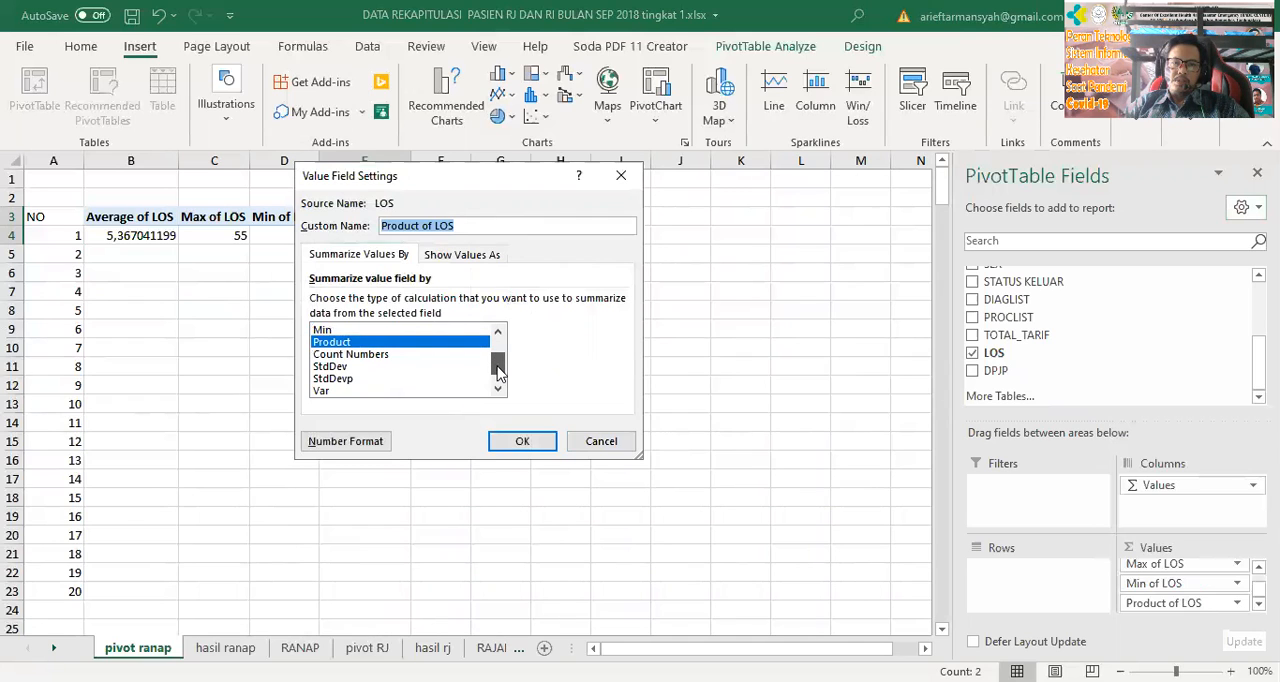
pyautogui.moveTo(500, 378); pyautogui.dragTo(510, 402)
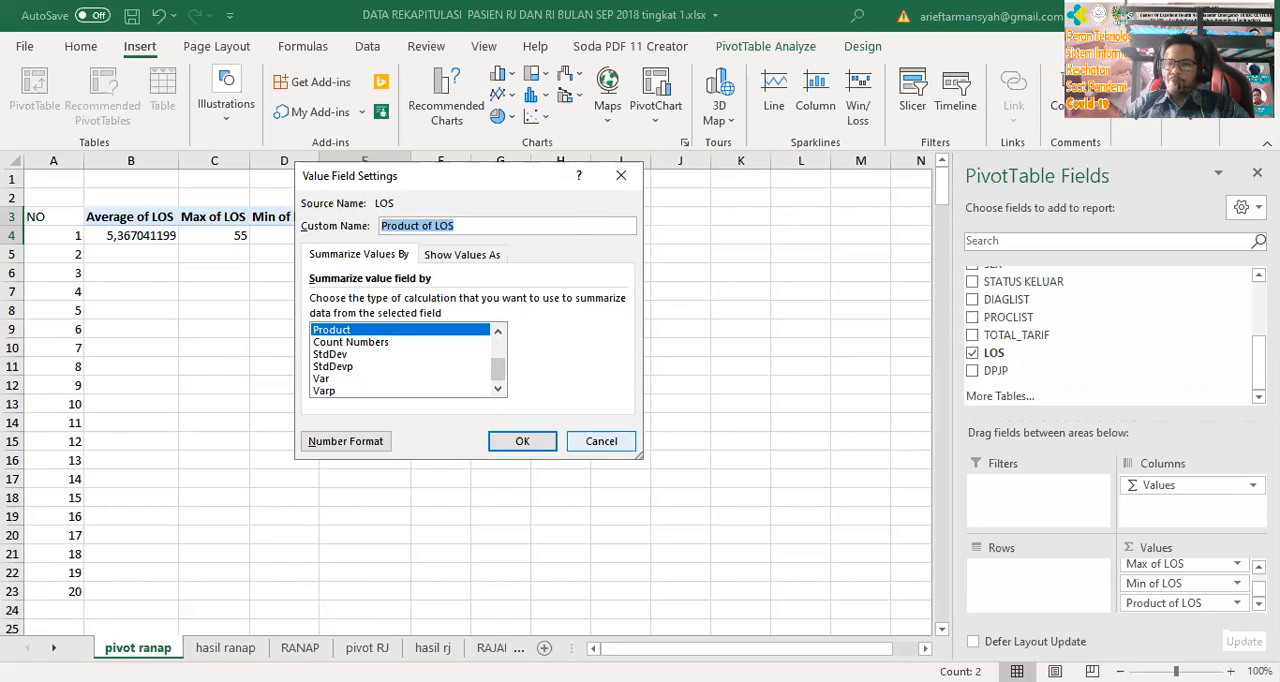
pyautogui.press('Return')
pyautogui.moveTo(1222, 604); pyautogui.dragTo(1154, 351)
pyautogui.click(289, 385)
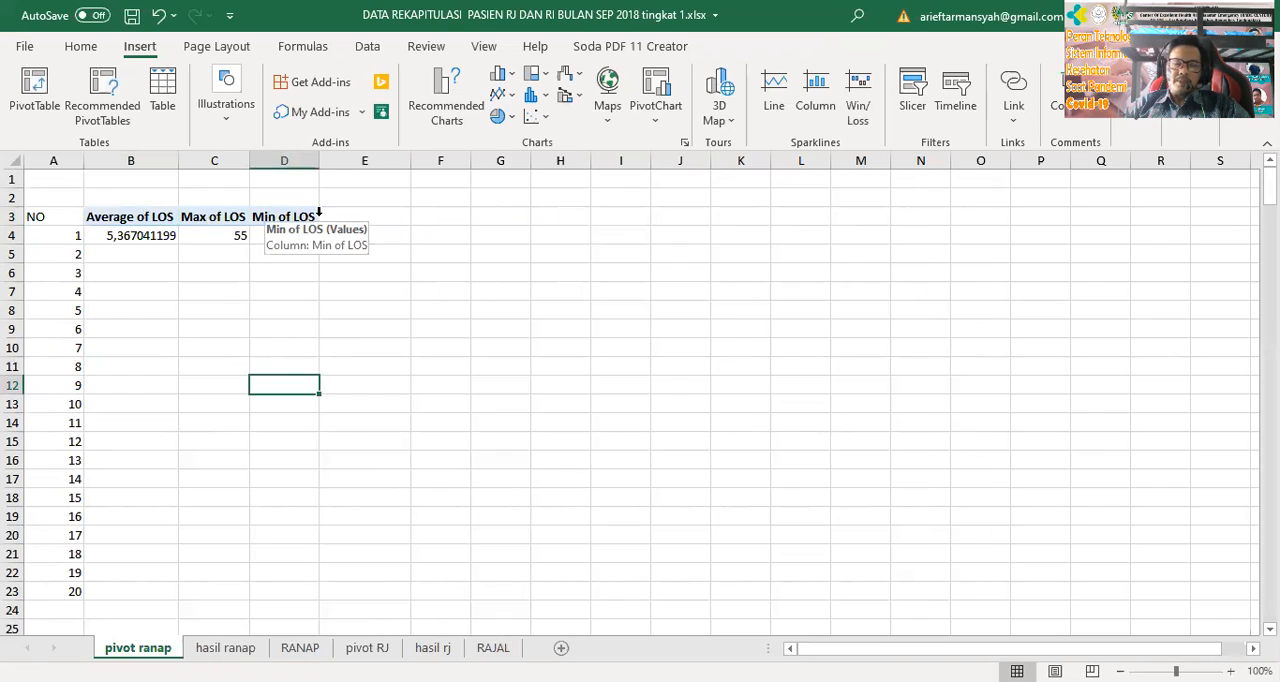
# Review the average, maximum and minimum LOS results in the PivotTable
pyautogui.click(666, 366)
pyautogui.moveTo(160, 233); pyautogui.dragTo(272, 238)
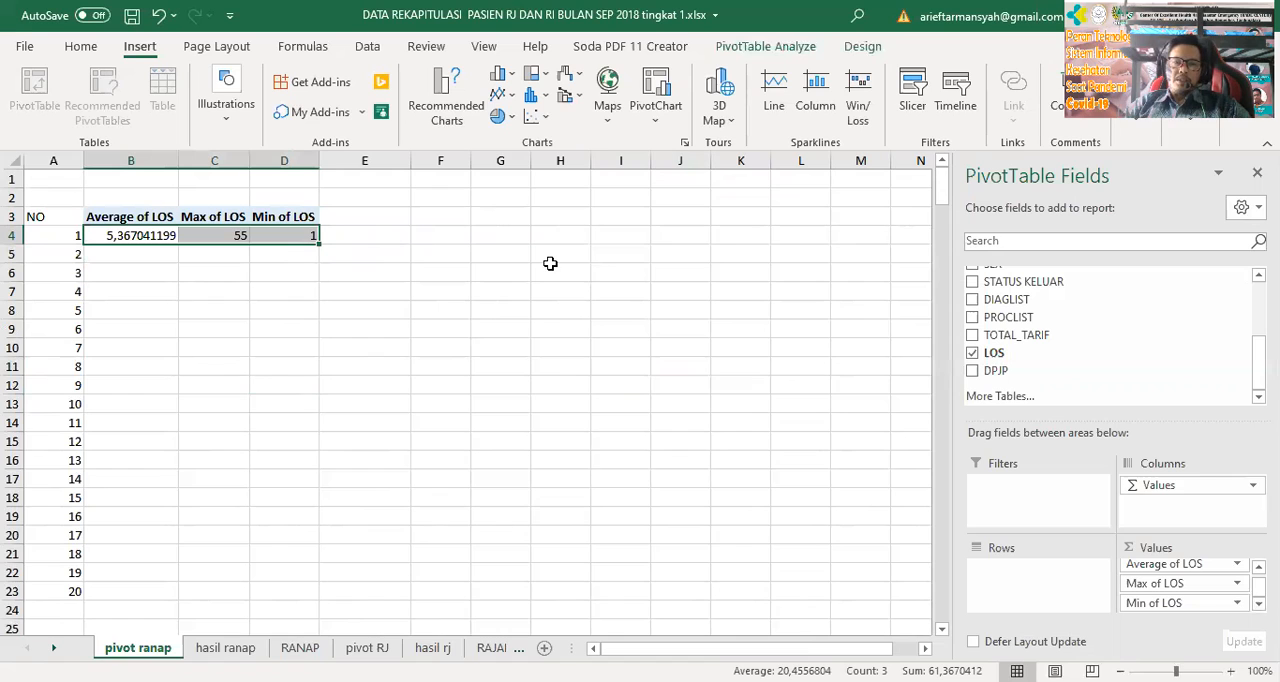
pyautogui.click(591, 398)
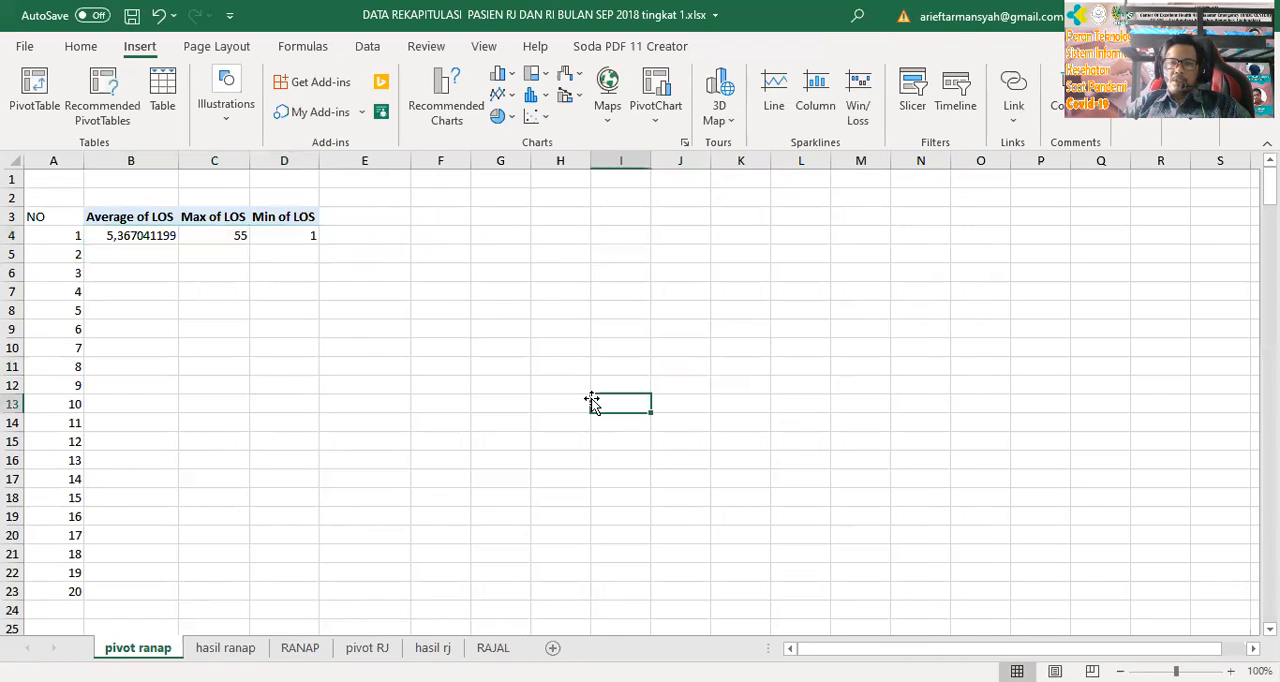